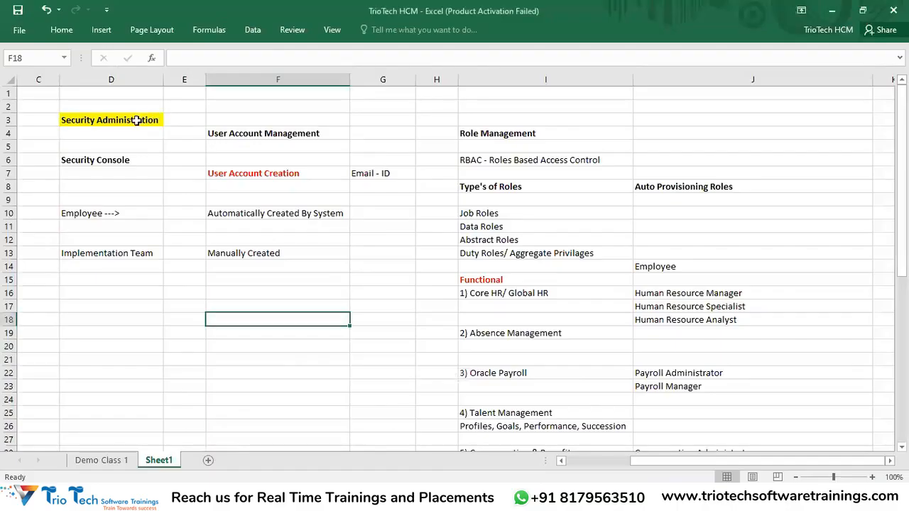
Bring up the TrioTech HCM workbook and select the Security Administration heading in D3
left_click(134, 121)
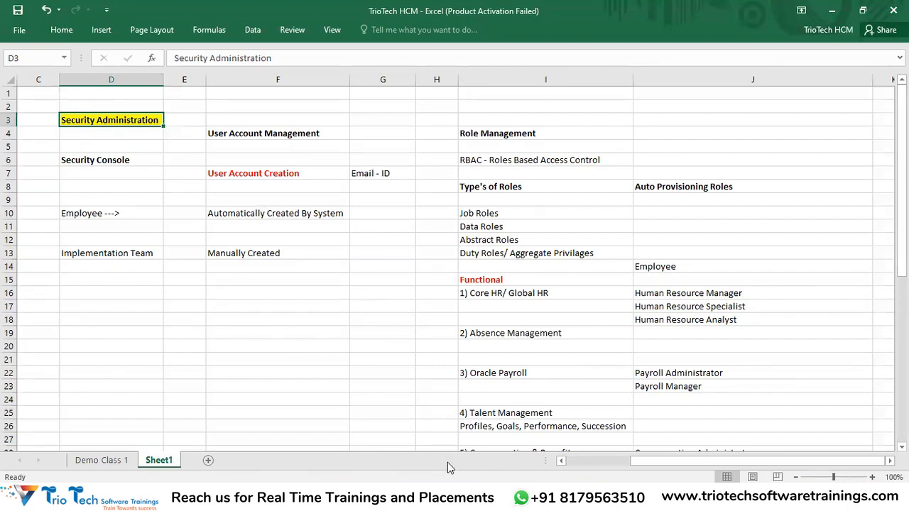
left_click(125, 463)
scroll(273, 248, "up", 15)
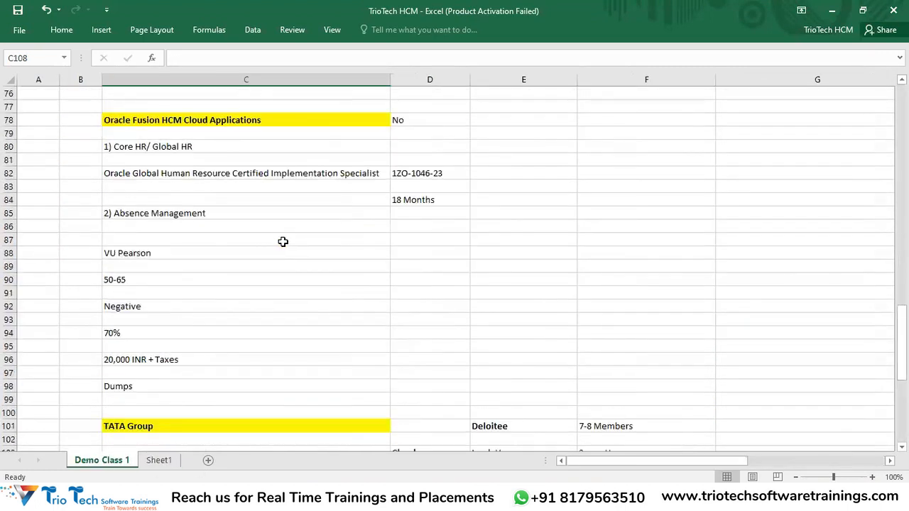
left_click(189, 172)
left_click(240, 134)
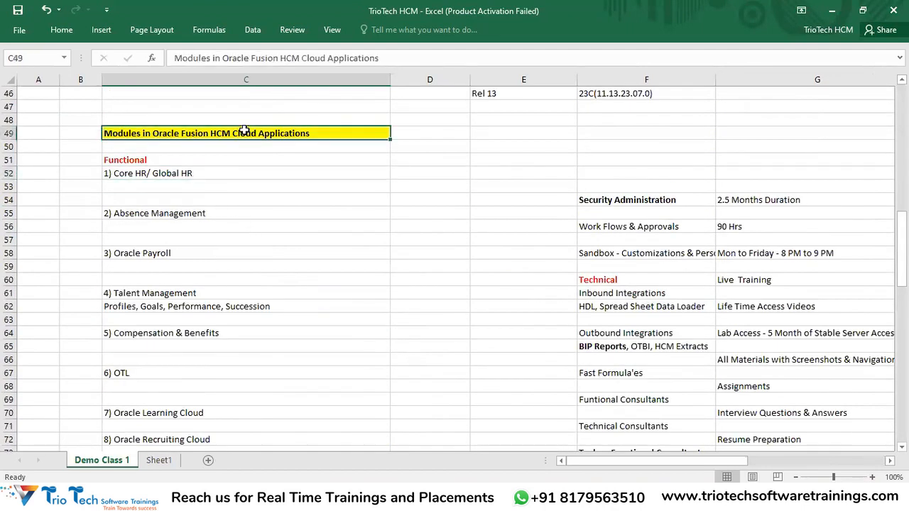
left_click(626, 201)
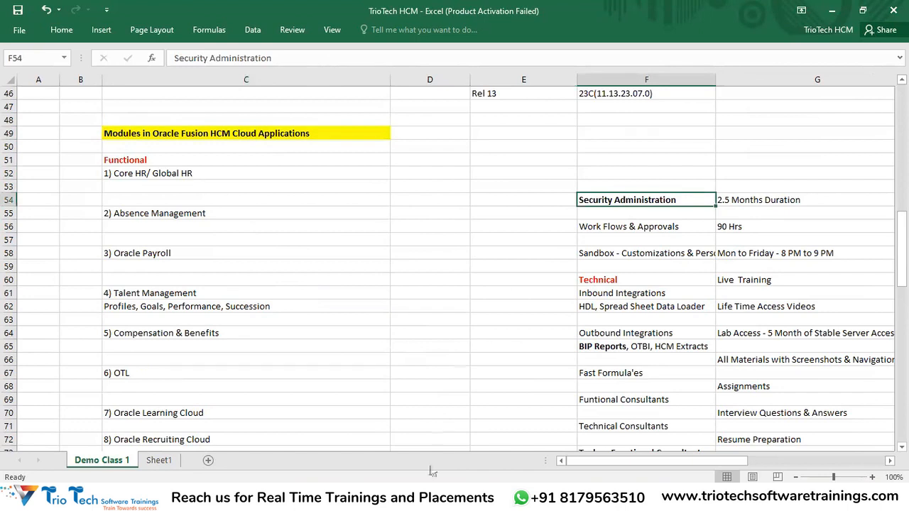
left_click(424, 254)
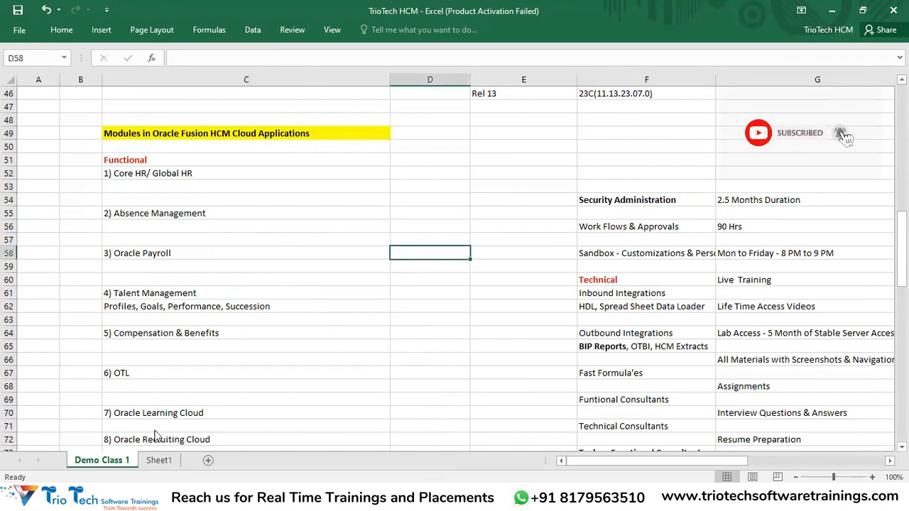
left_click(159, 461)
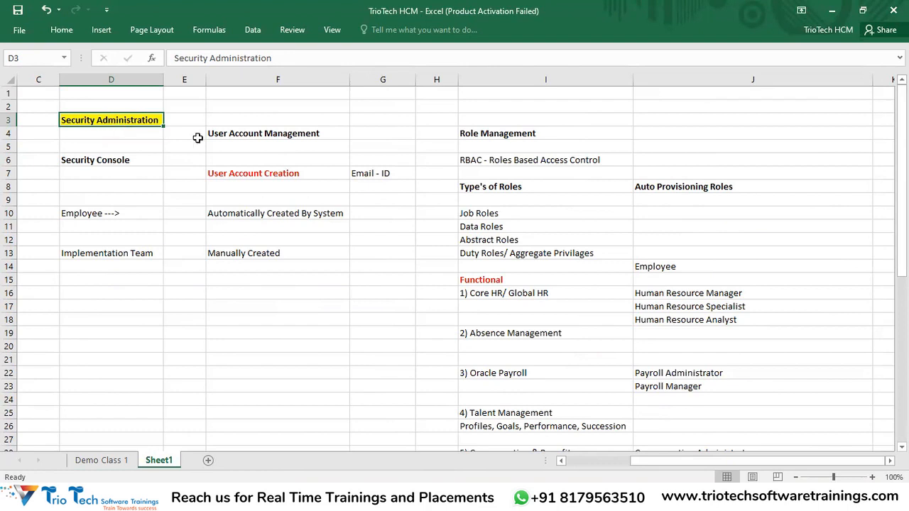
left_click(279, 132)
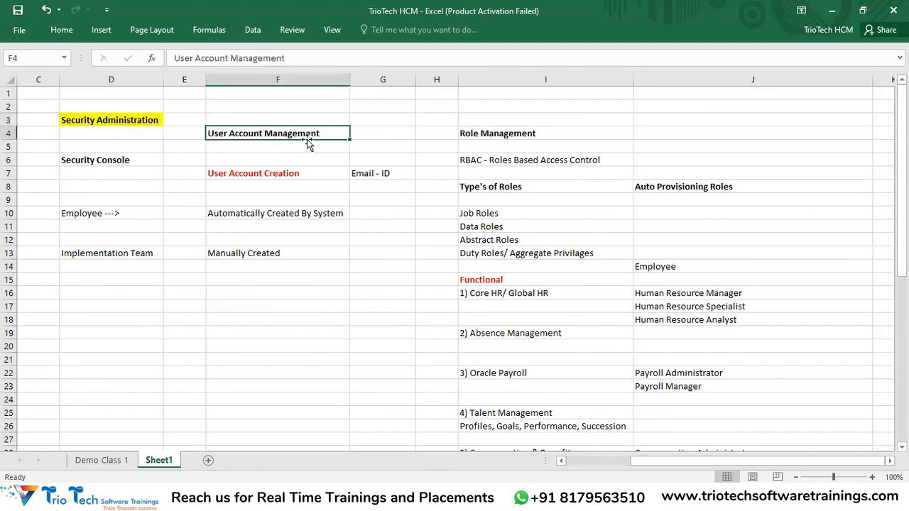
left_click(483, 135)
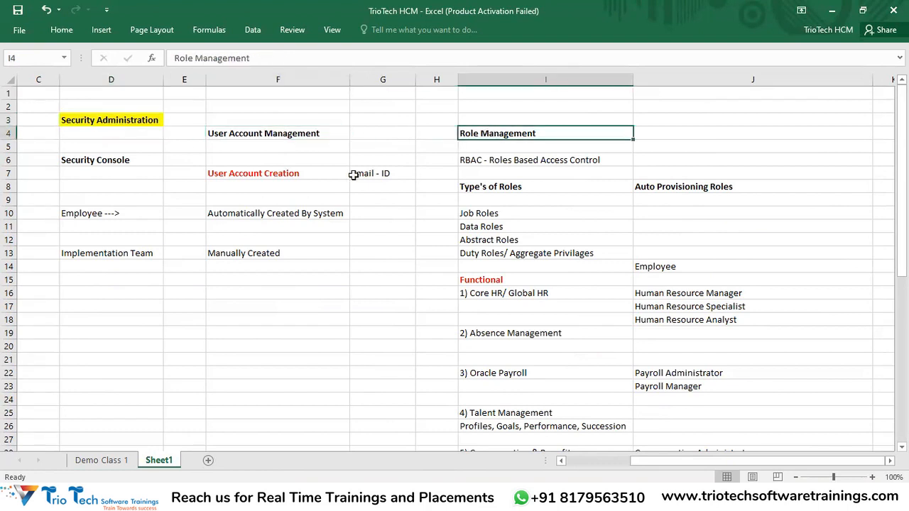
left_click(249, 133)
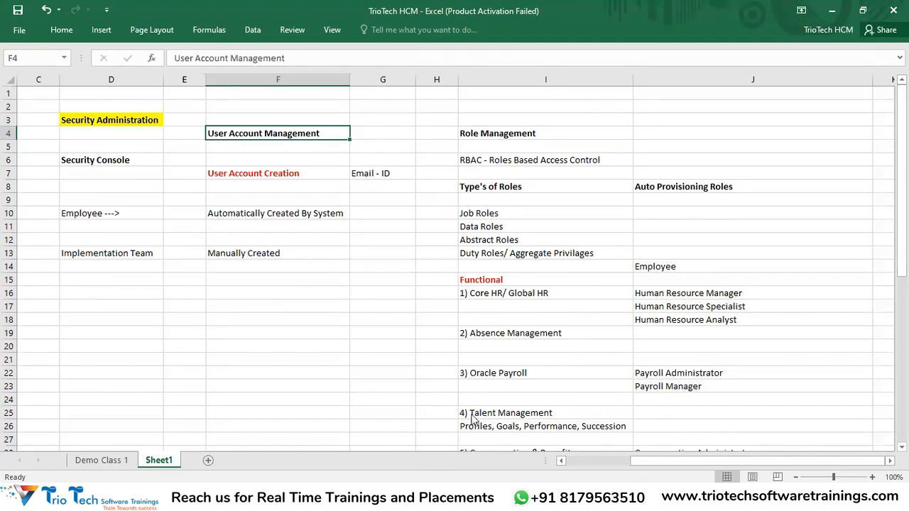
left_click(490, 141)
left_click(250, 134)
left_click(480, 134)
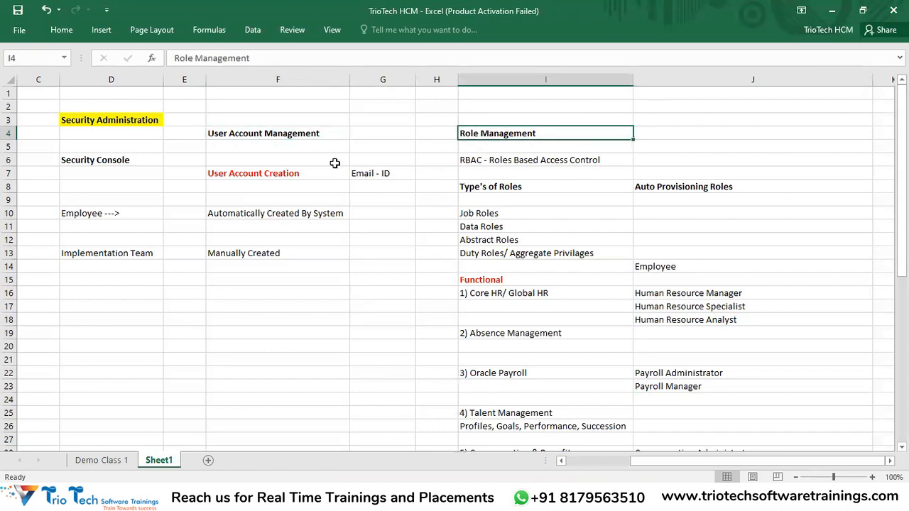
left_click(130, 120)
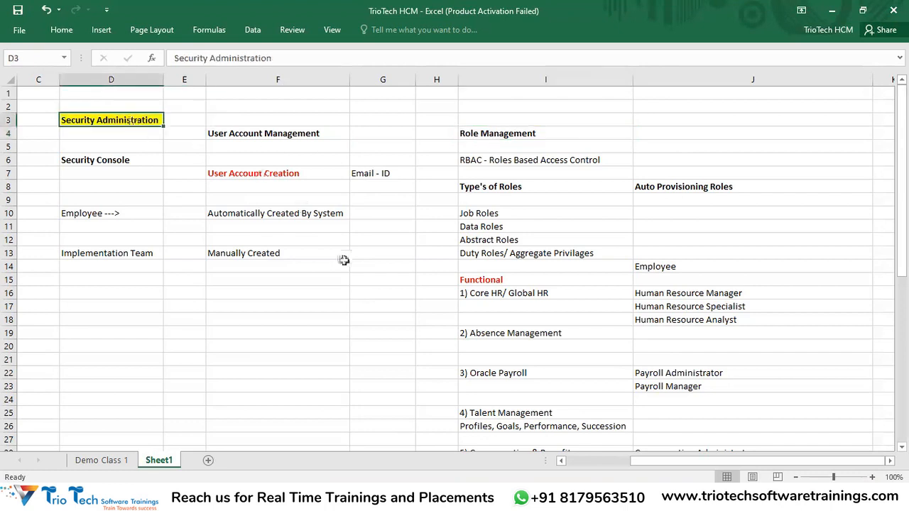
left_click(264, 135)
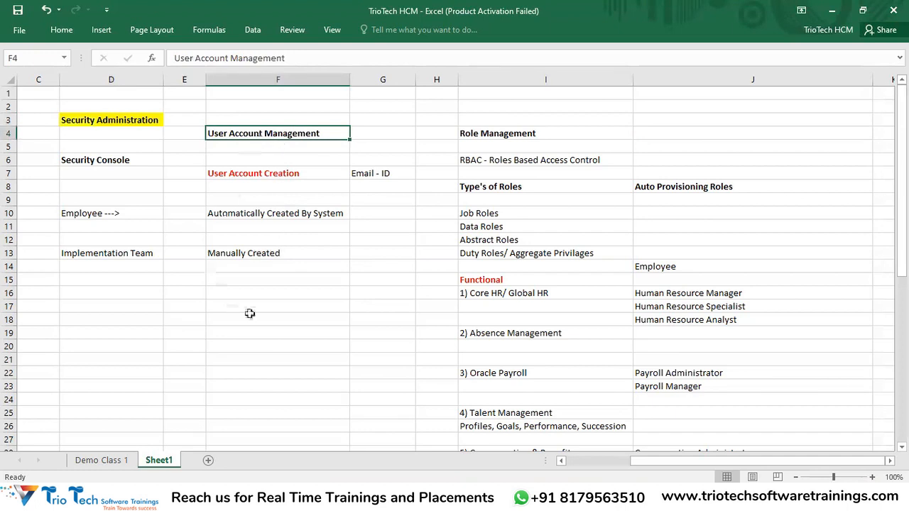
left_click(285, 172)
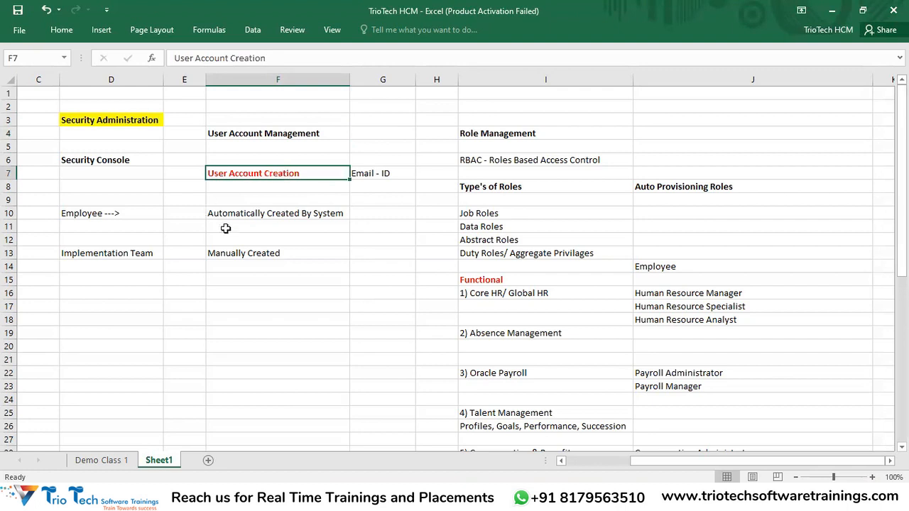
left_click_drag(237, 213, 243, 261)
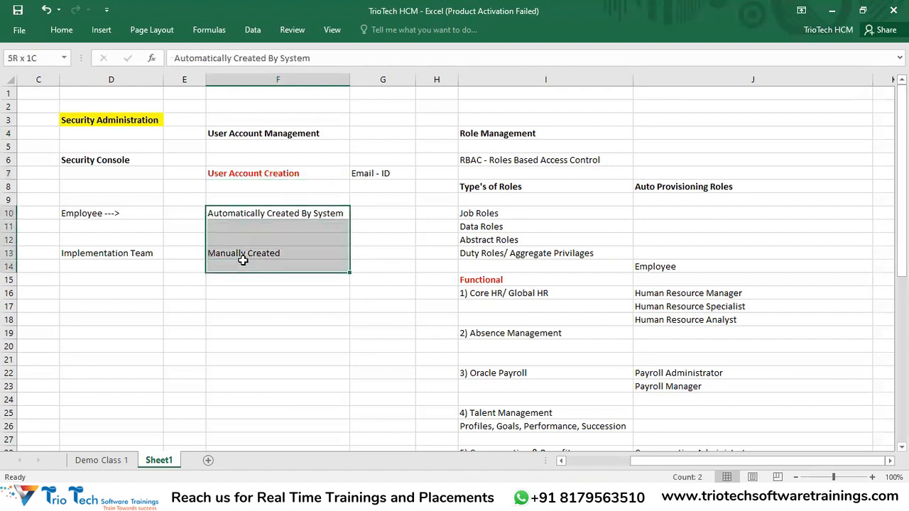
left_click(266, 134)
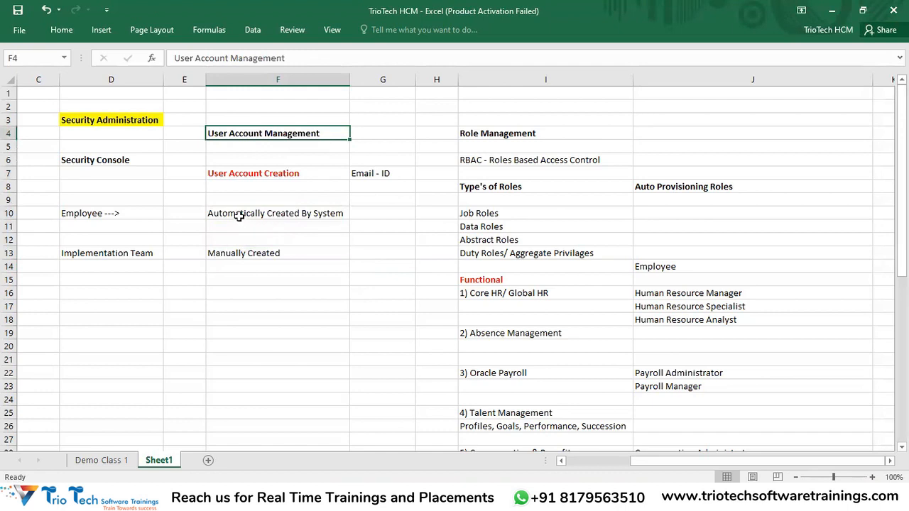
left_click(119, 213)
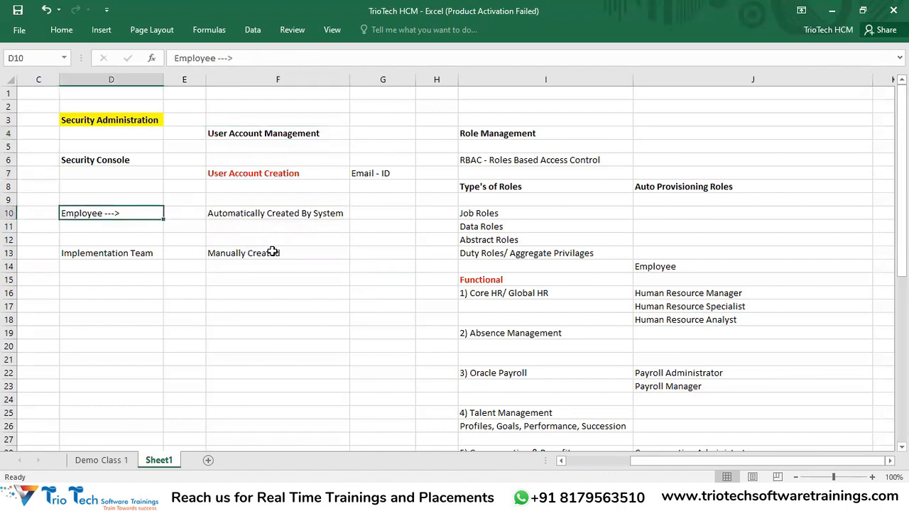
left_click(255, 213)
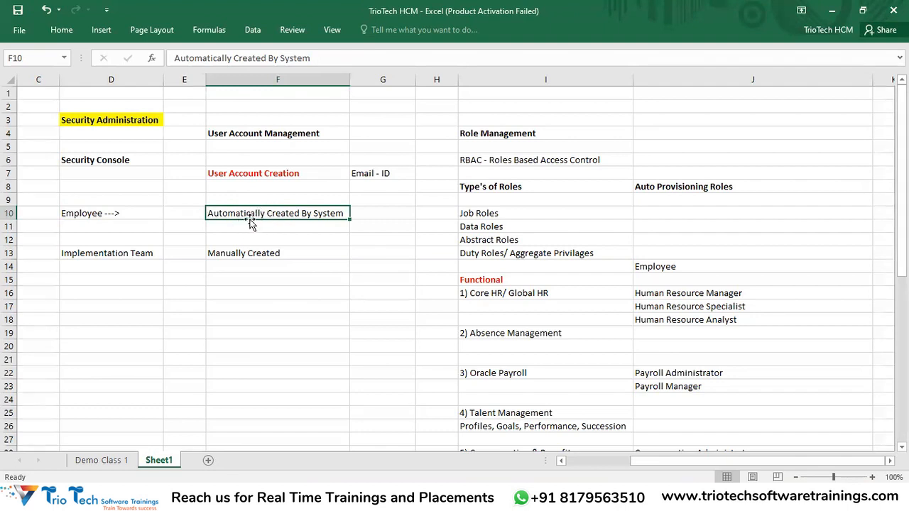
left_click(131, 210)
left_click(265, 212)
left_click(236, 256)
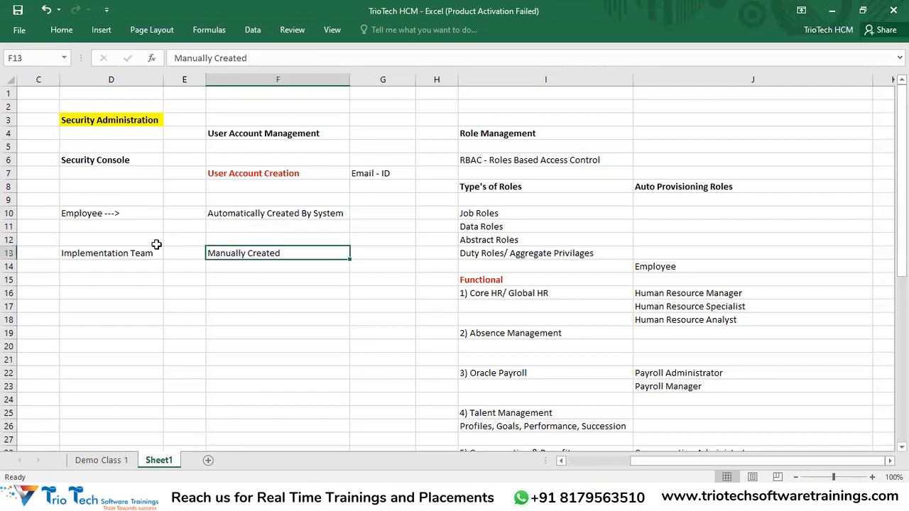
left_click(231, 181)
left_click(245, 253)
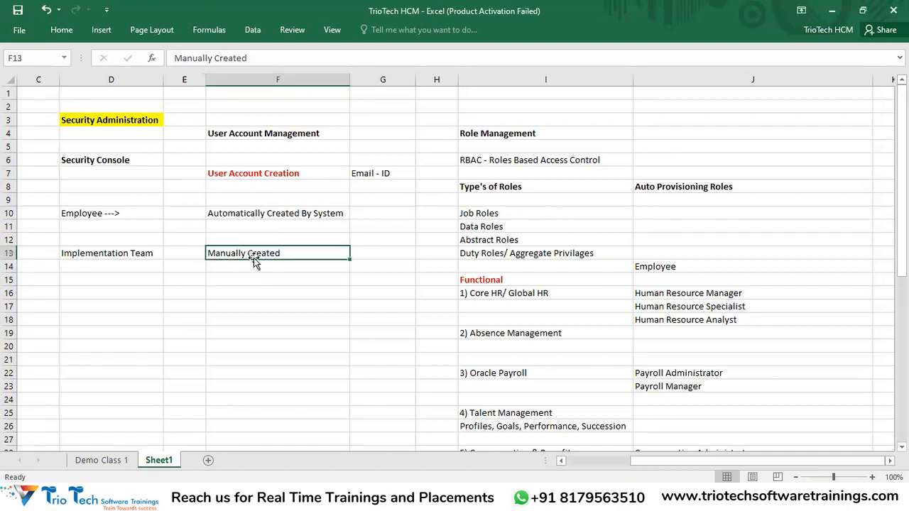
left_click(269, 135)
left_click_drag(146, 257, 341, 377)
left_click(119, 255)
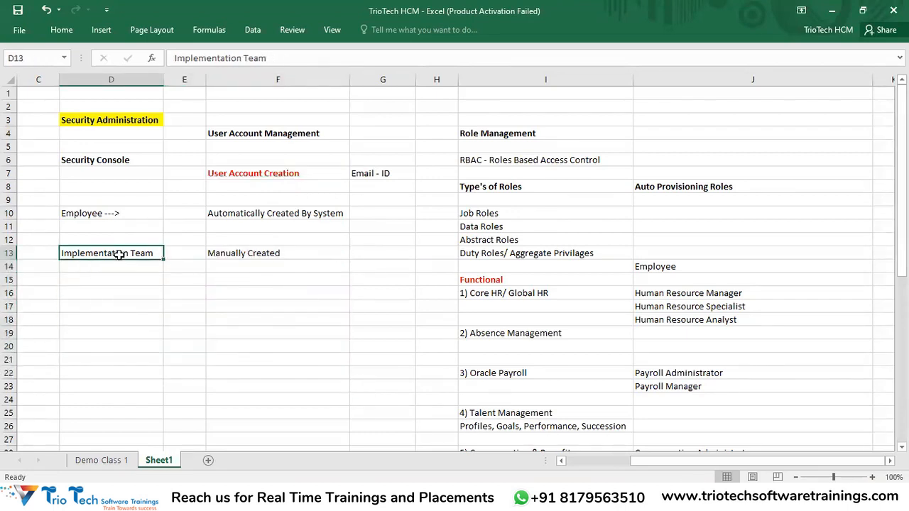
left_click(112, 213)
left_click_drag(126, 253, 232, 304)
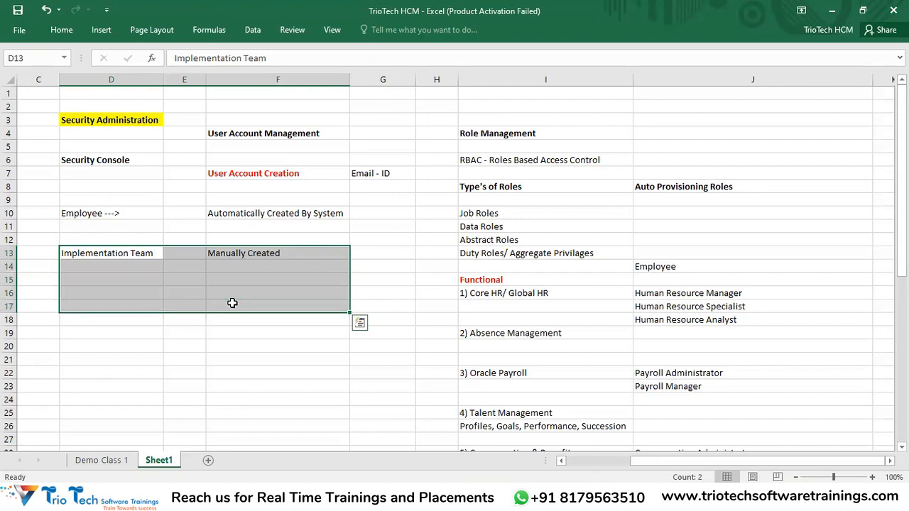
left_click(250, 253)
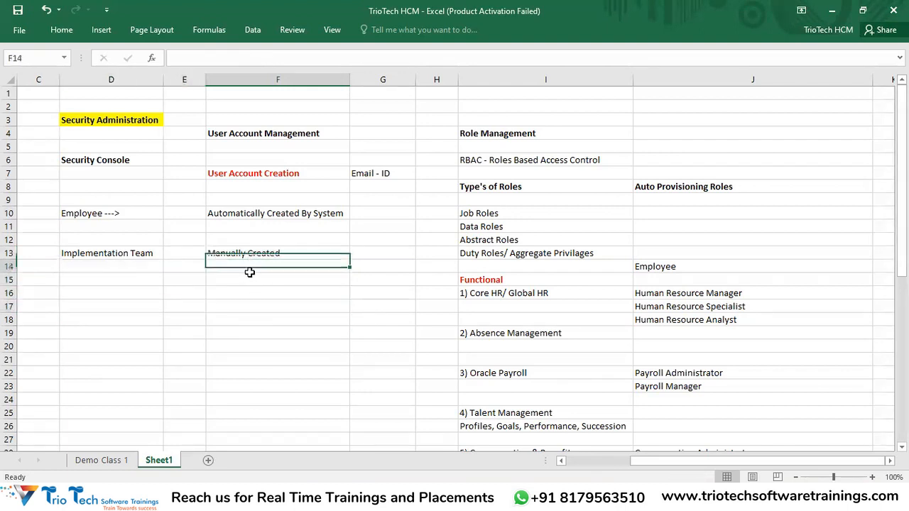
left_click_drag(249, 271, 247, 364)
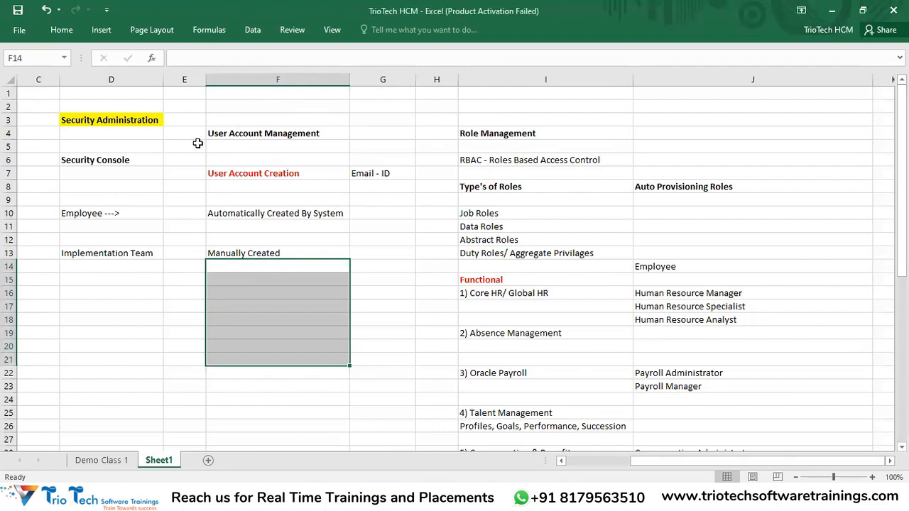
left_click(136, 119)
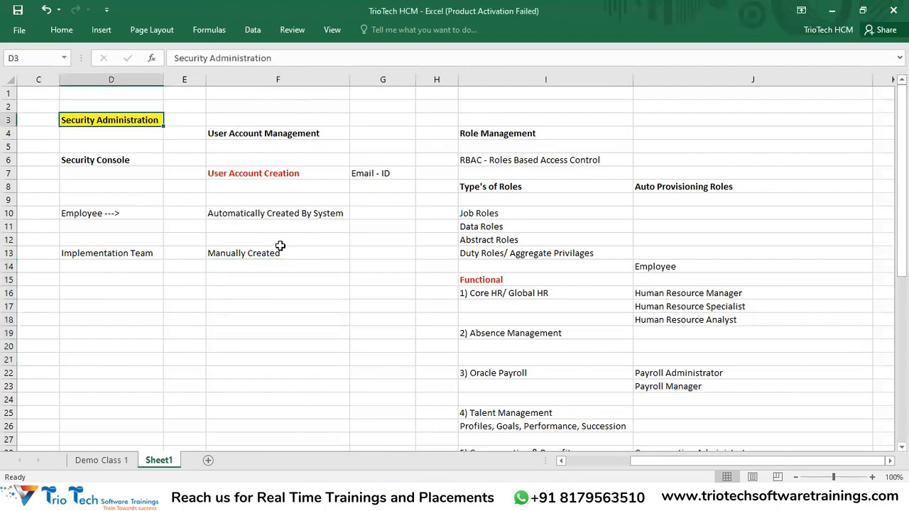
left_click_drag(518, 134, 516, 164)
left_click(503, 160)
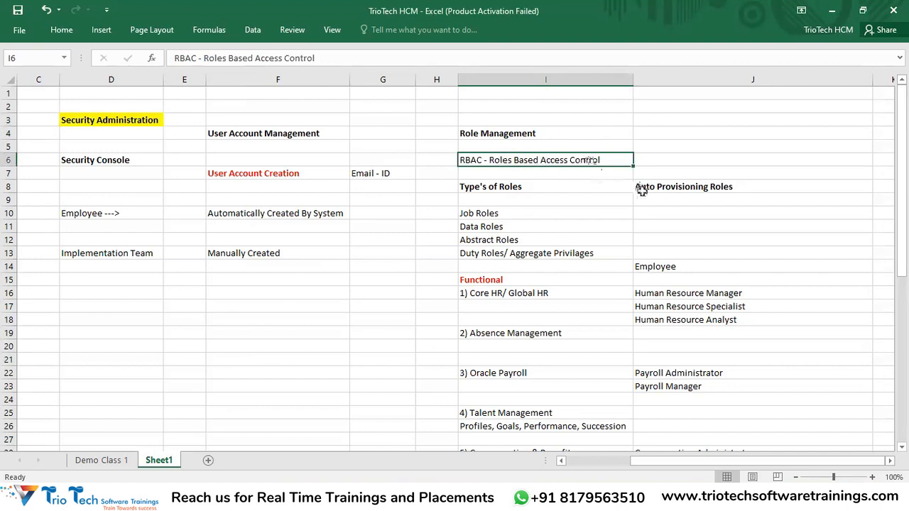
scroll(625, 213, "down", 2)
left_click(498, 217)
left_click(507, 253)
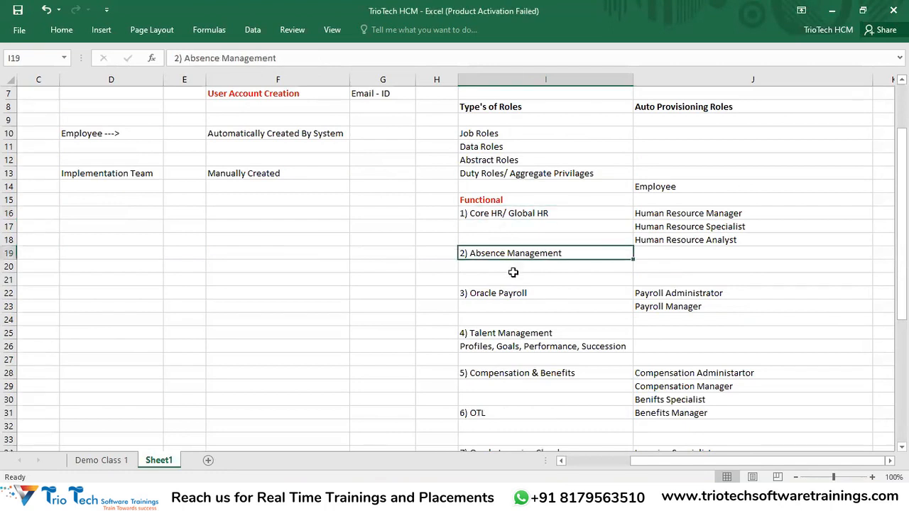
left_click(505, 293)
left_click(514, 332)
left_click(520, 373)
left_click(500, 412)
left_click_drag(675, 217, 674, 242)
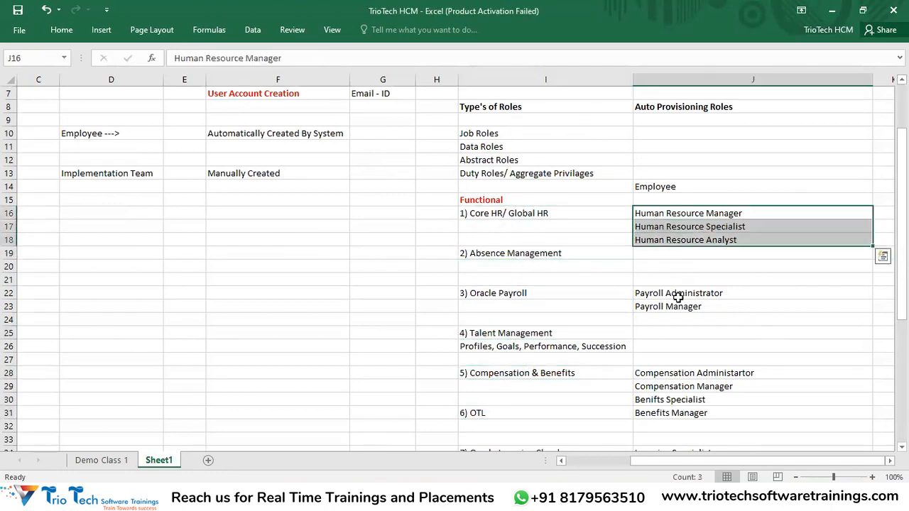
left_click_drag(674, 294, 674, 307)
left_click_drag(675, 372, 663, 437)
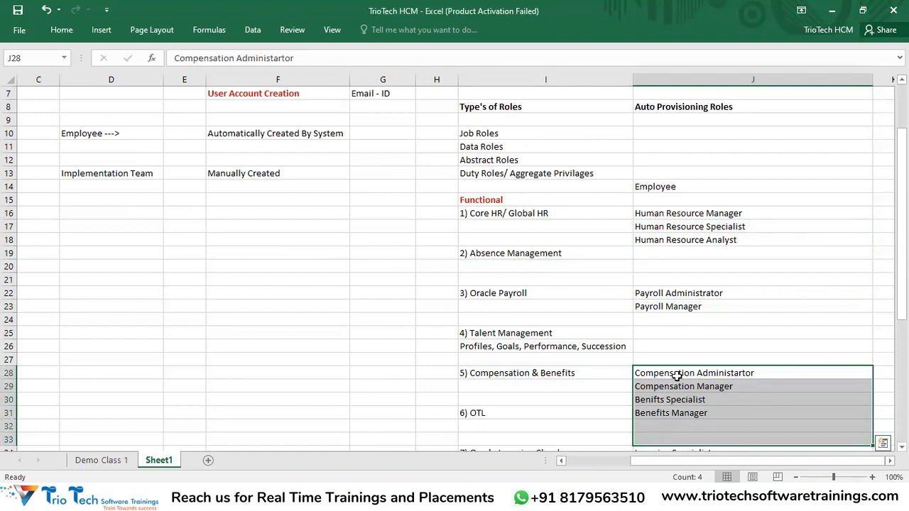
scroll(283, 167, "up", 1)
scroll(283, 167, "up", 1)
left_click_drag(246, 171, 248, 257)
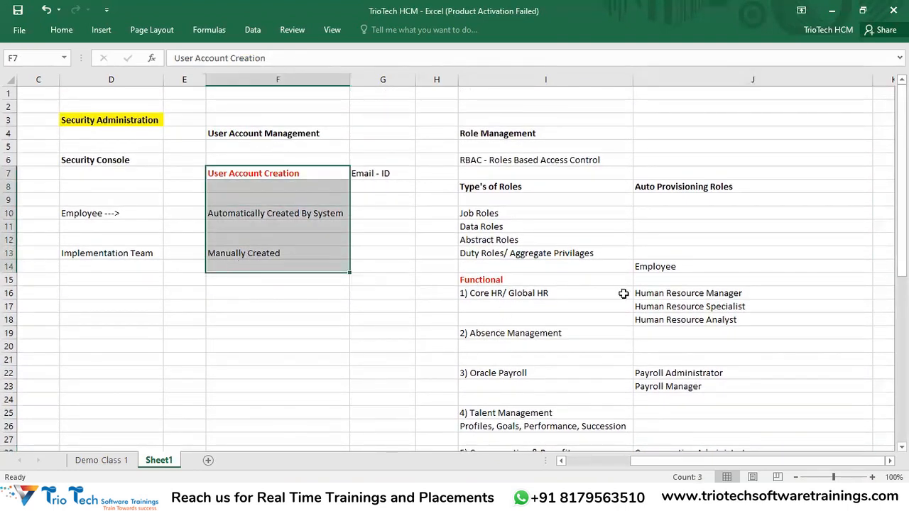
left_click(682, 265)
left_click_drag(687, 284, 690, 333)
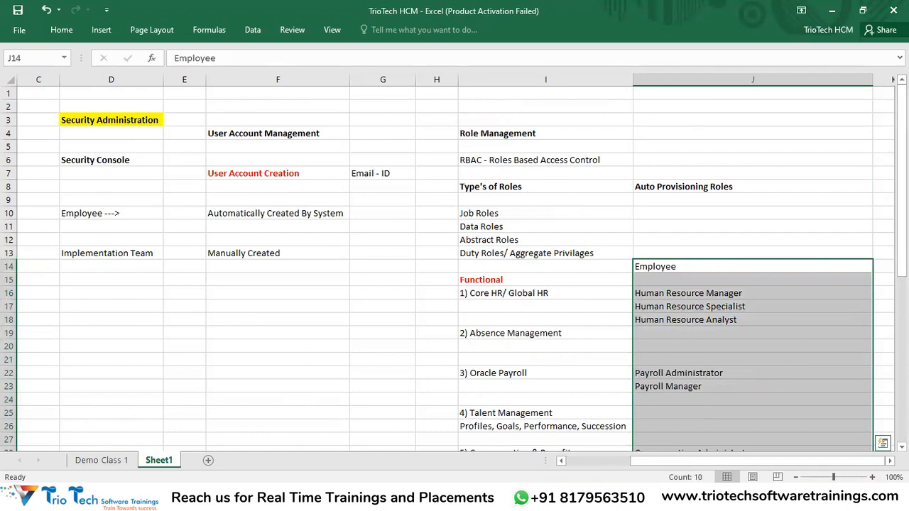
key("alt+Tab")
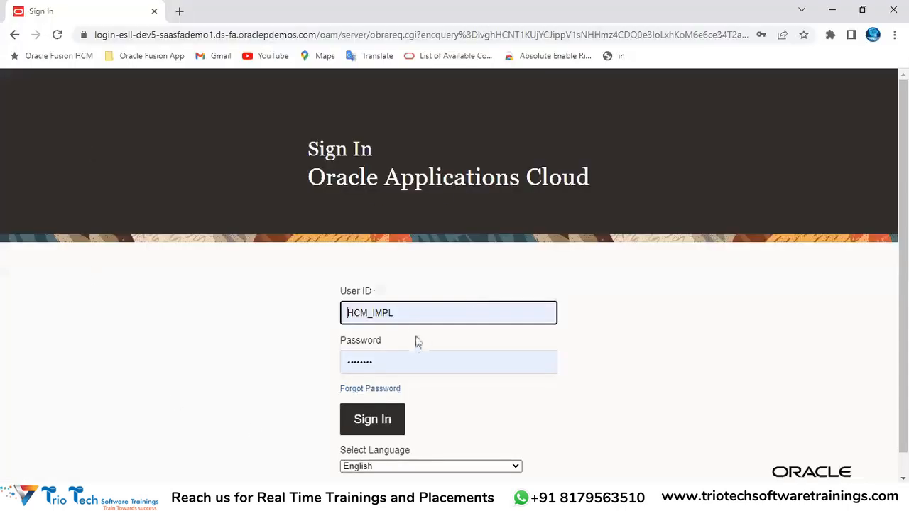
left_click_drag(411, 317, 2, 354)
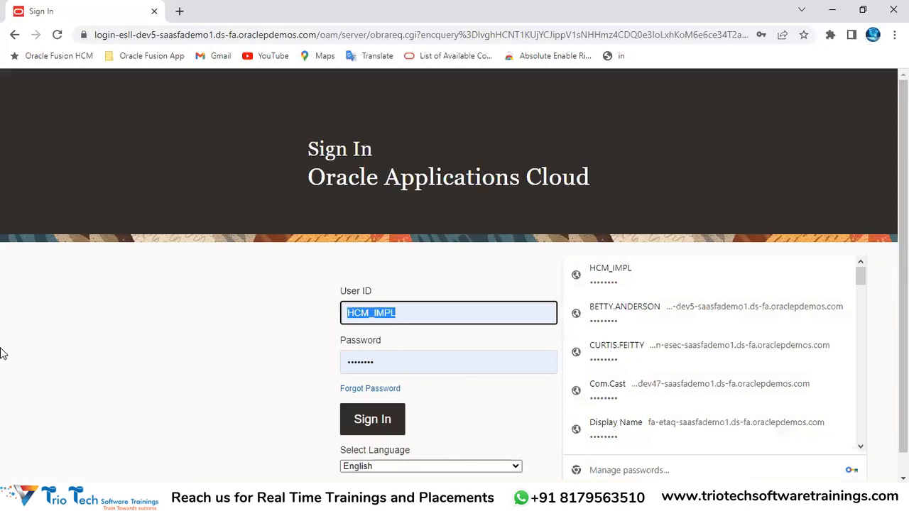
left_click(244, 265)
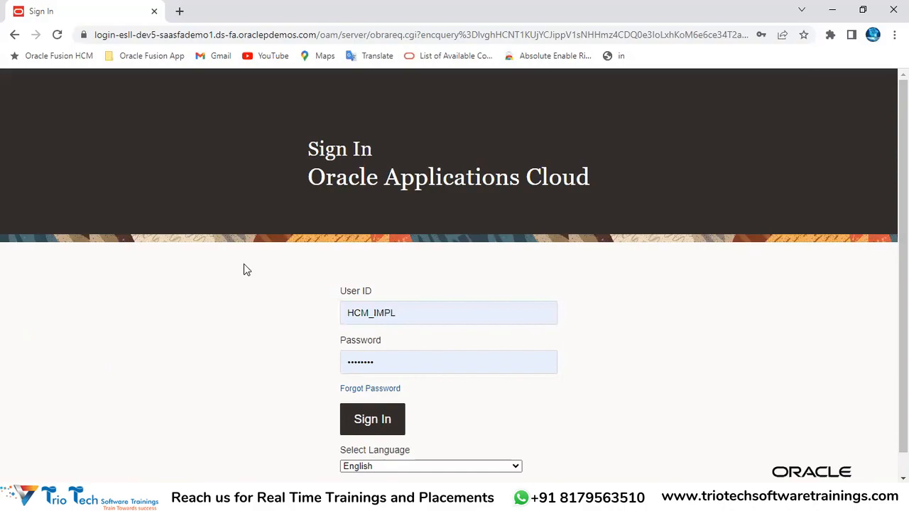
key("alt+Tab")
left_click(126, 119)
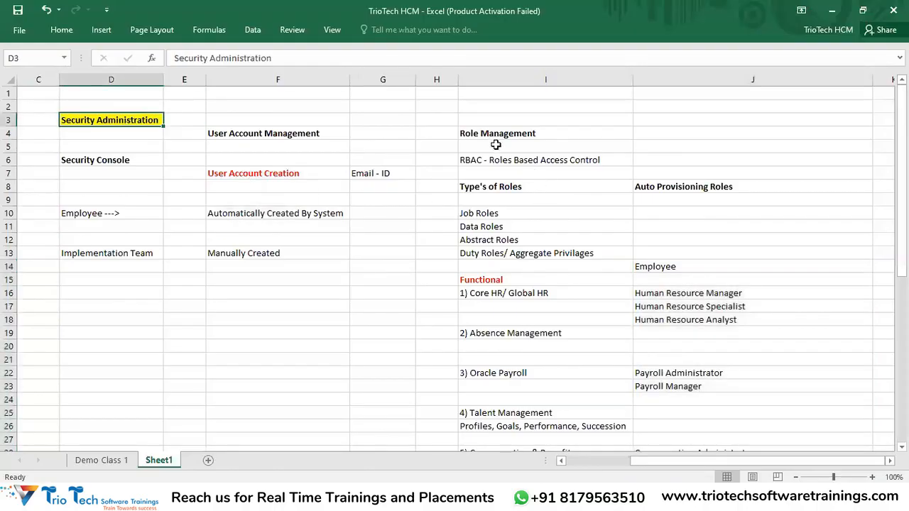
left_click(493, 134)
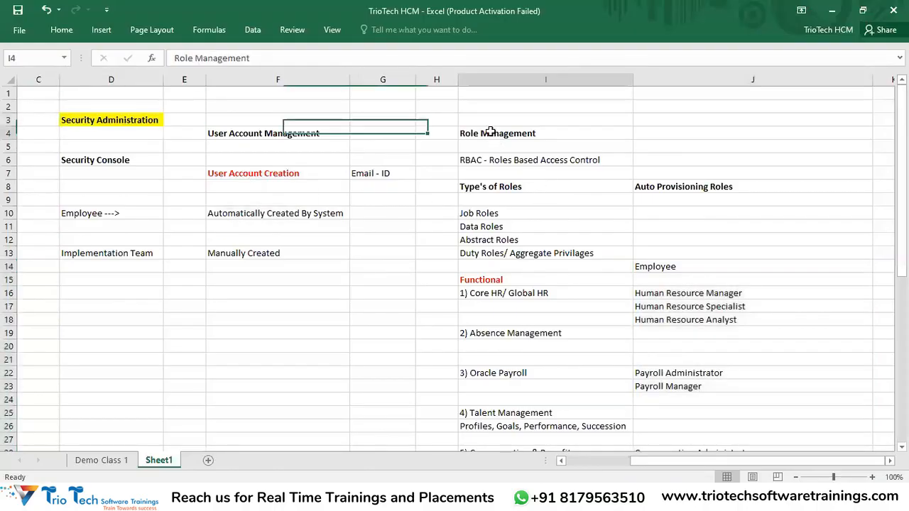
left_click(541, 165, "shift")
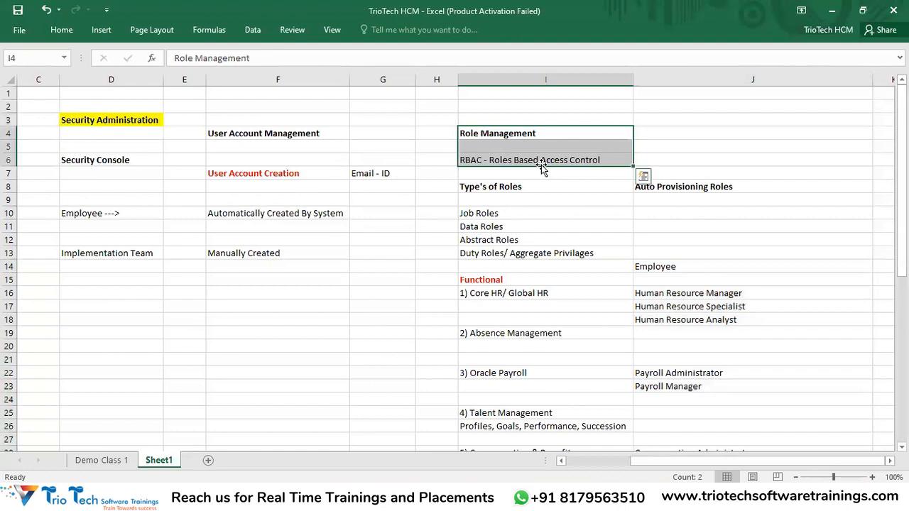
left_click(498, 157)
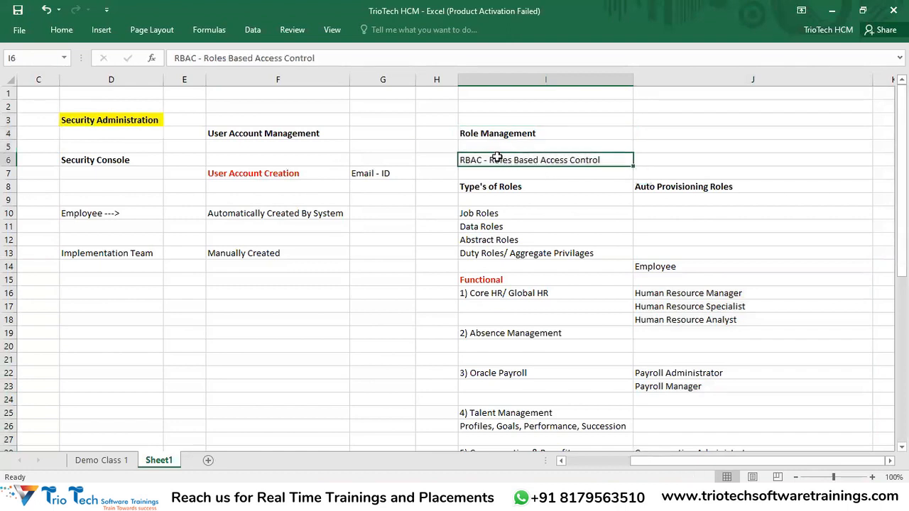
left_click(525, 133)
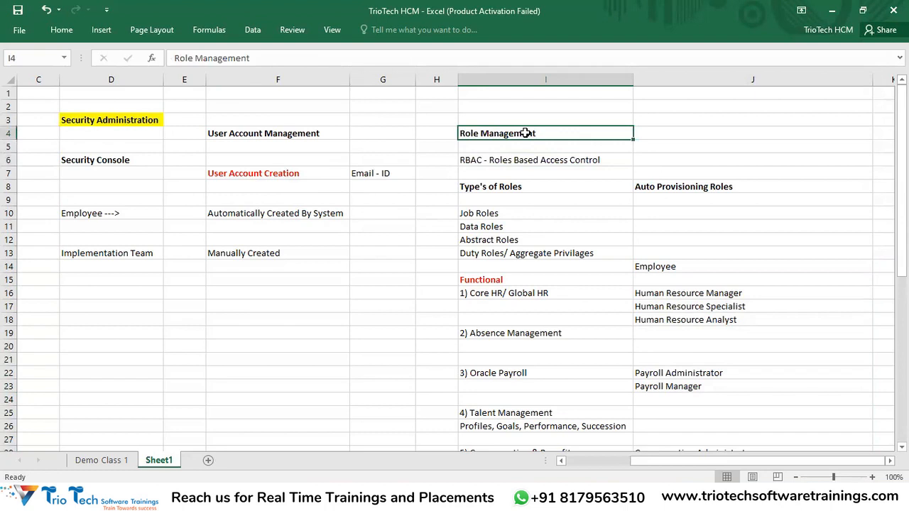
left_click_drag(675, 267, 700, 450)
left_click_drag(699, 462, 703, 455)
scroll(711, 263, "up", 3)
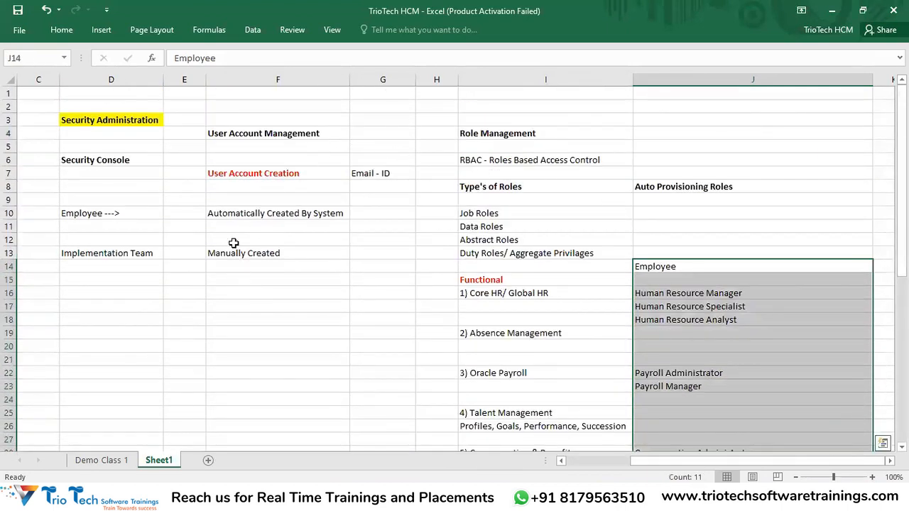
left_click_drag(234, 239, 233, 262)
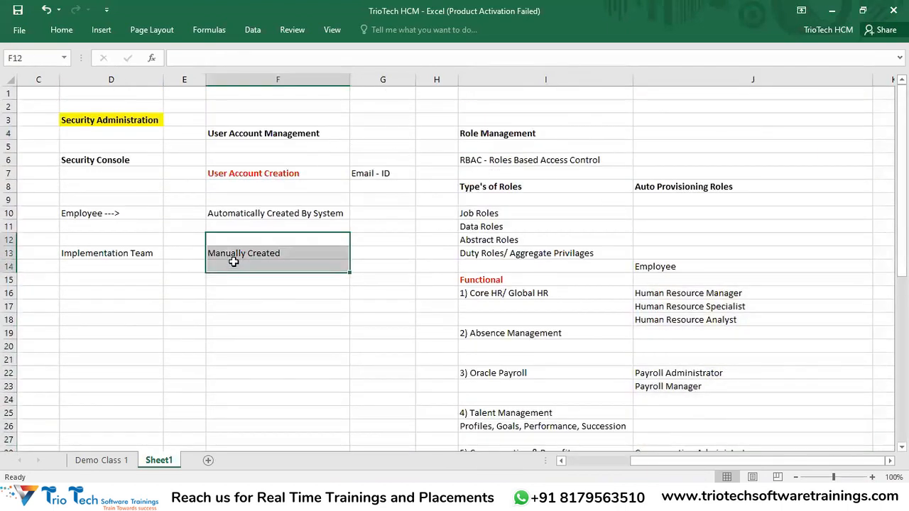
left_click(526, 187)
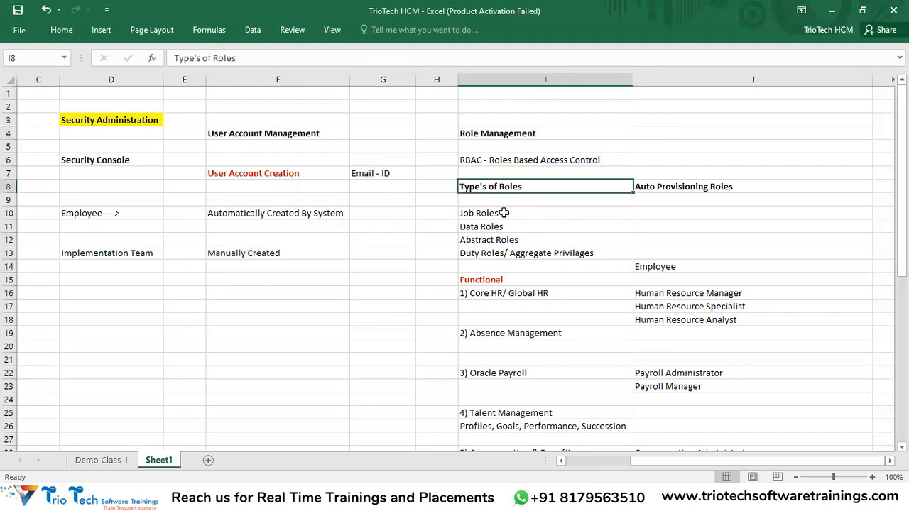
left_click(503, 213)
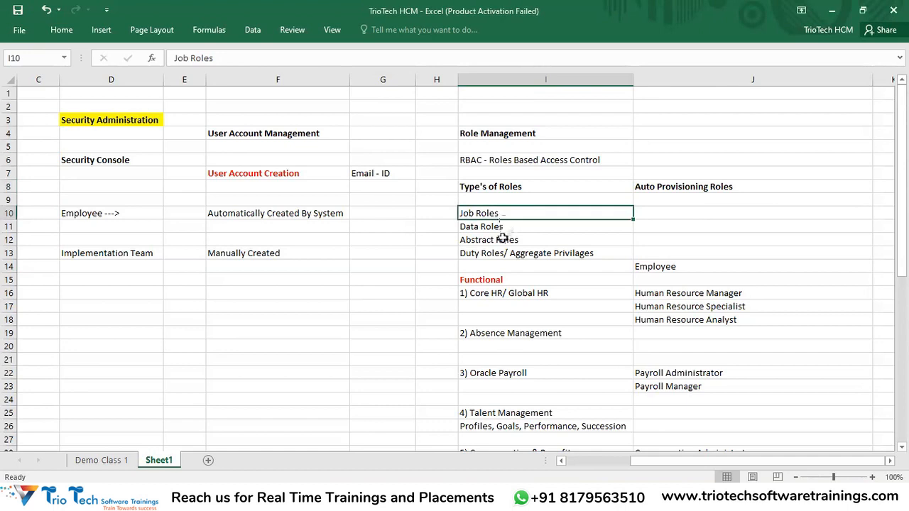
left_click(504, 240)
left_click(499, 262)
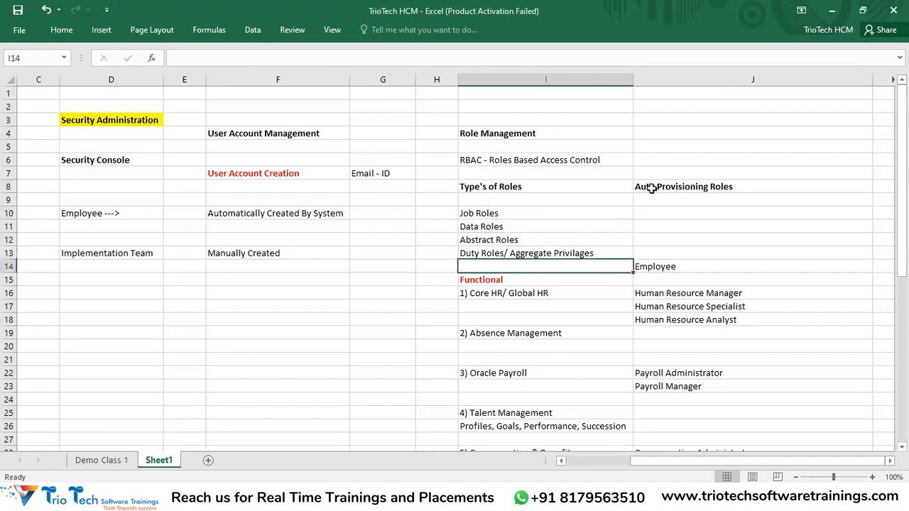
left_click_drag(508, 79, 706, 260)
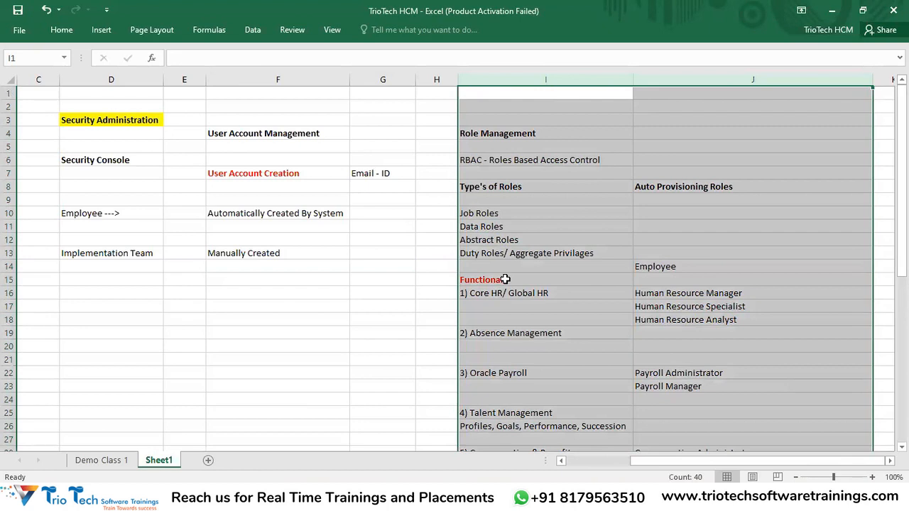
left_click(100, 120)
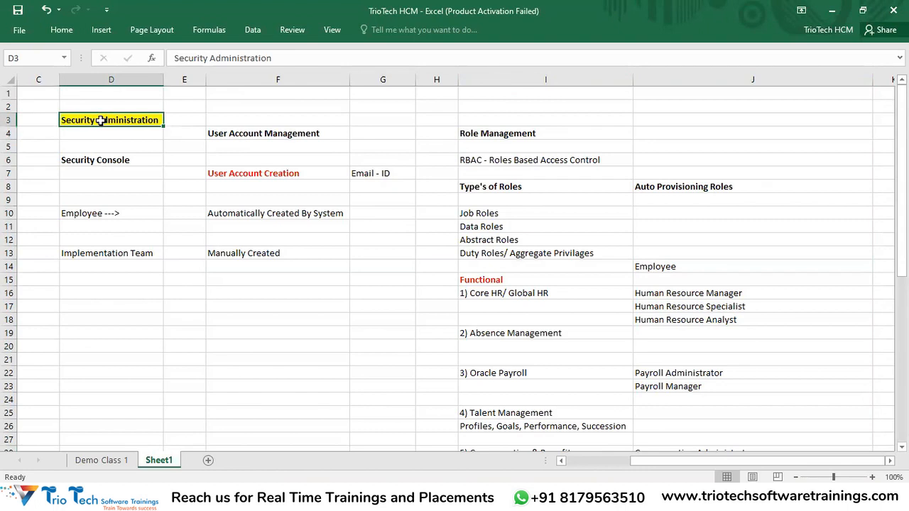
left_click_drag(111, 256, 113, 352)
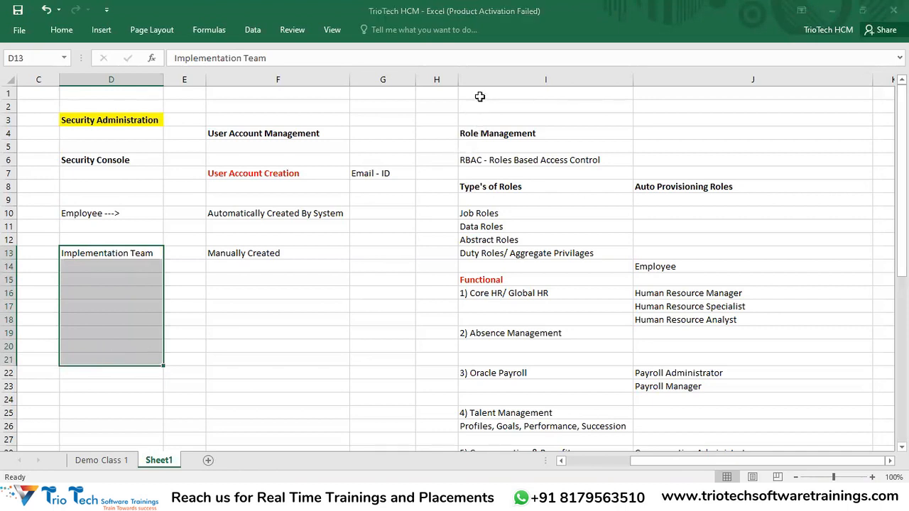
left_click_drag(126, 255, 132, 360)
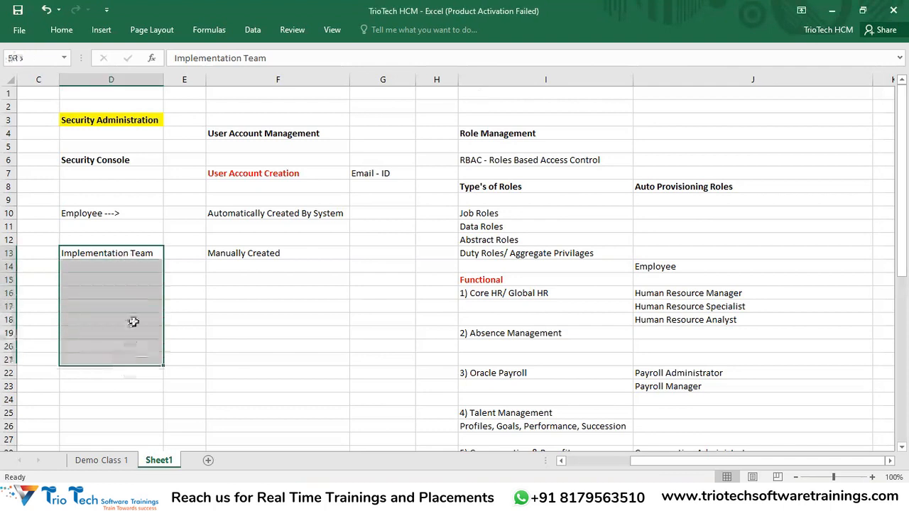
left_click_drag(684, 268, 703, 387)
scroll(704, 359, "down", 3)
scroll(703, 262, "down", 5)
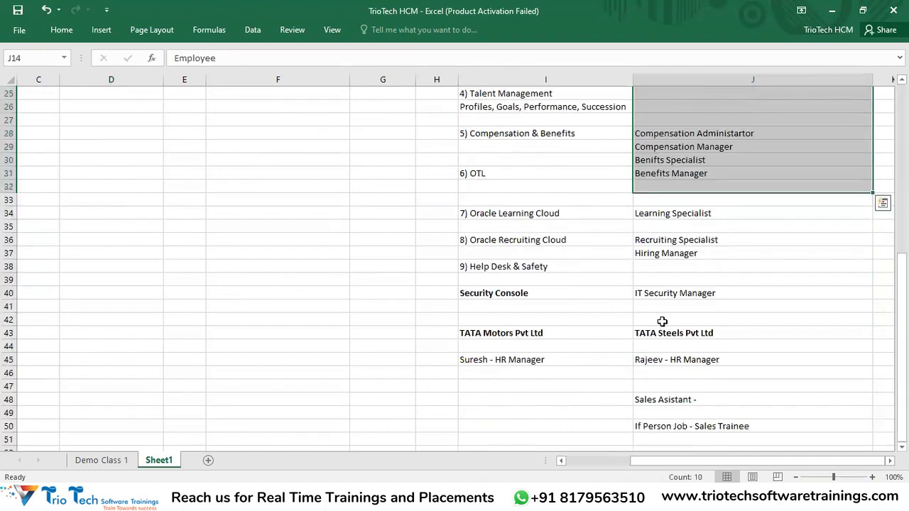
scroll(708, 329, "up", 4)
scroll(579, 292, "up", 4)
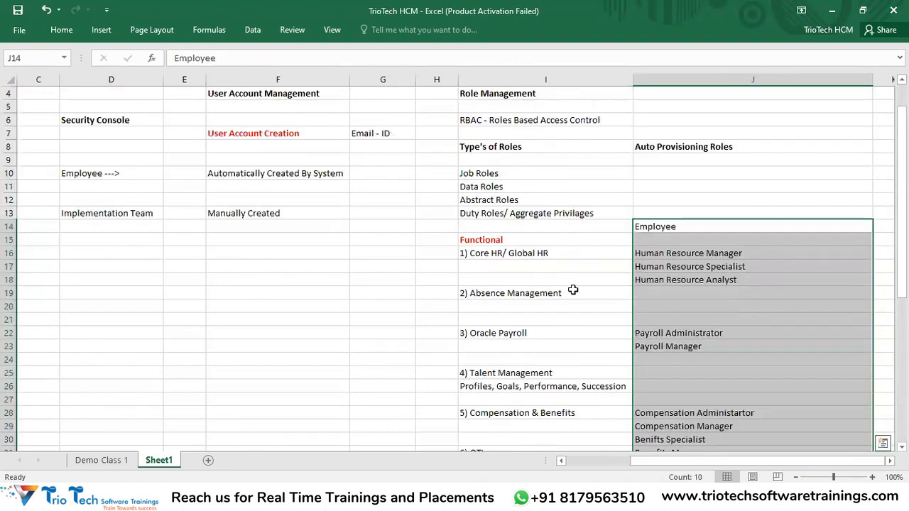
left_click(287, 253)
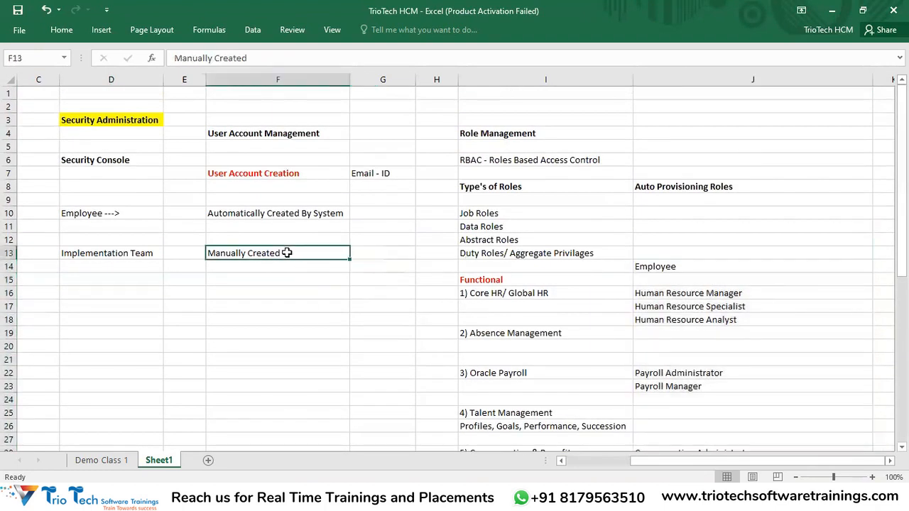
left_click(132, 120)
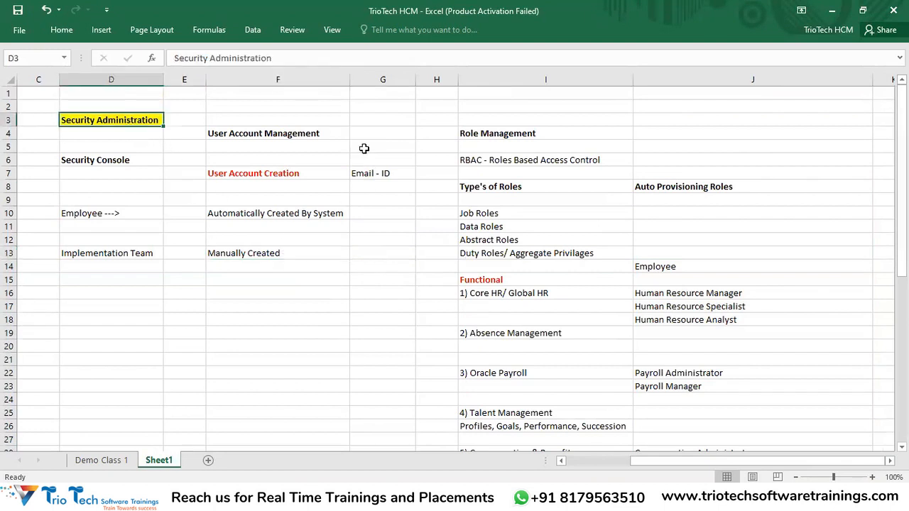
left_click(270, 119)
left_click_drag(274, 166, 275, 302)
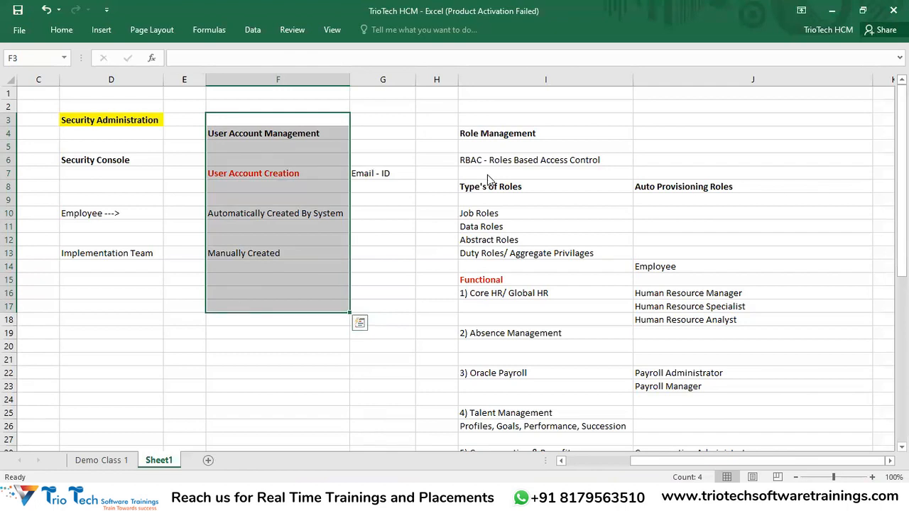
key("alt+Tab")
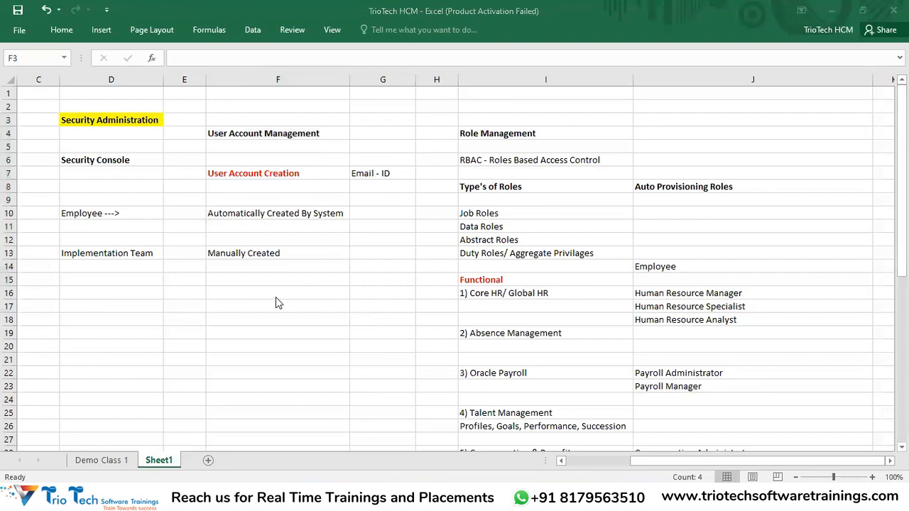
key("alt+Tab")
left_click(256, 136)
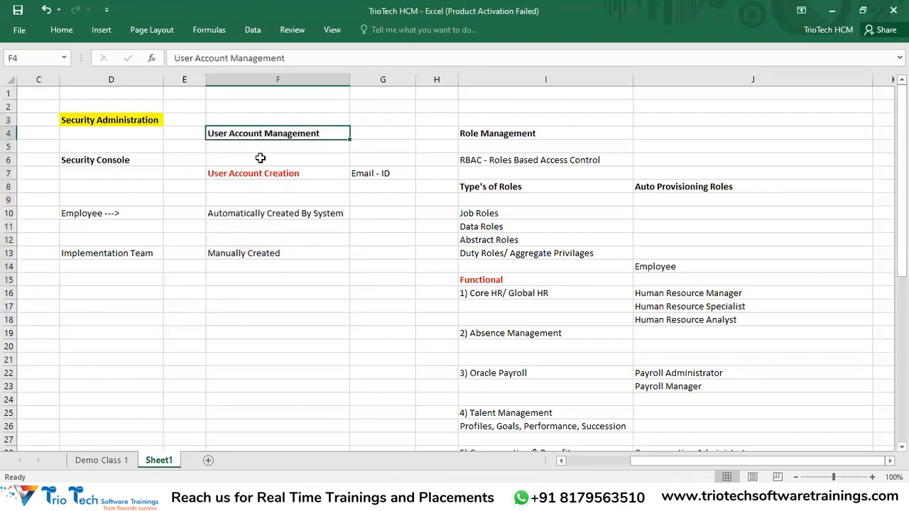
left_click(258, 258)
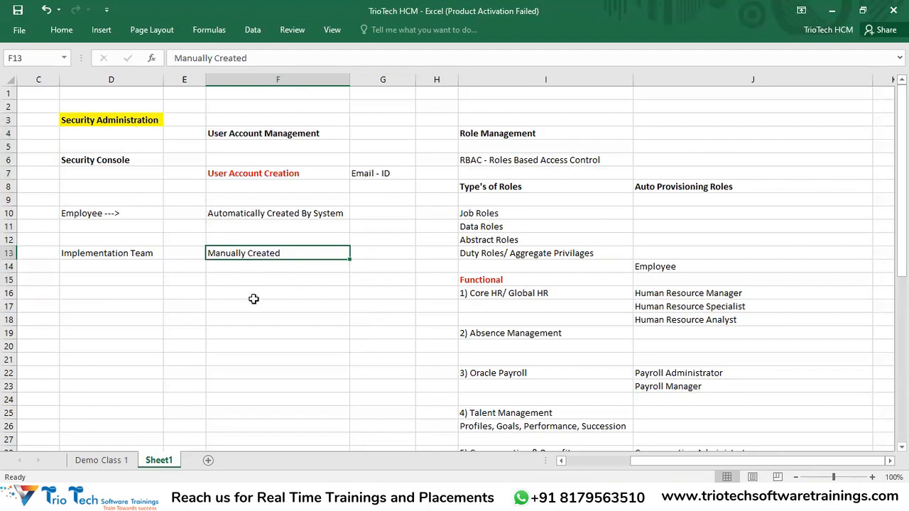
left_click(235, 280)
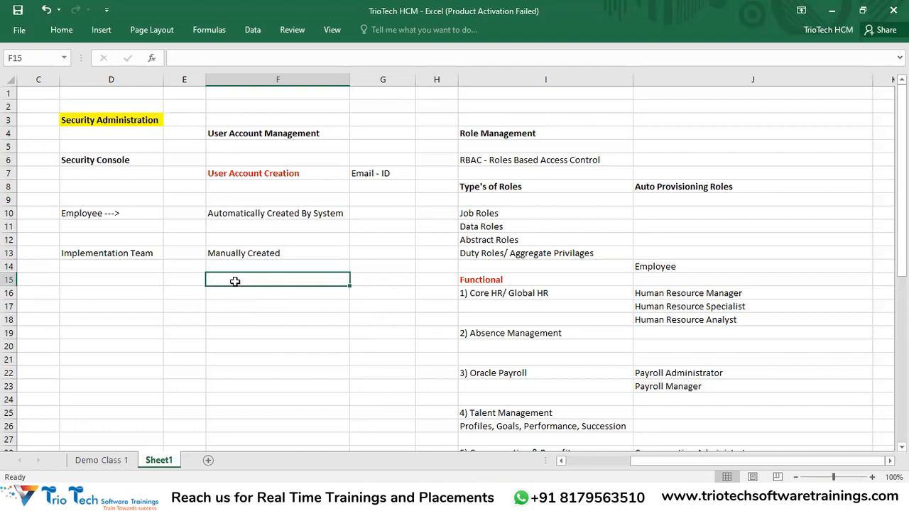
left_click_drag(267, 135, 270, 246)
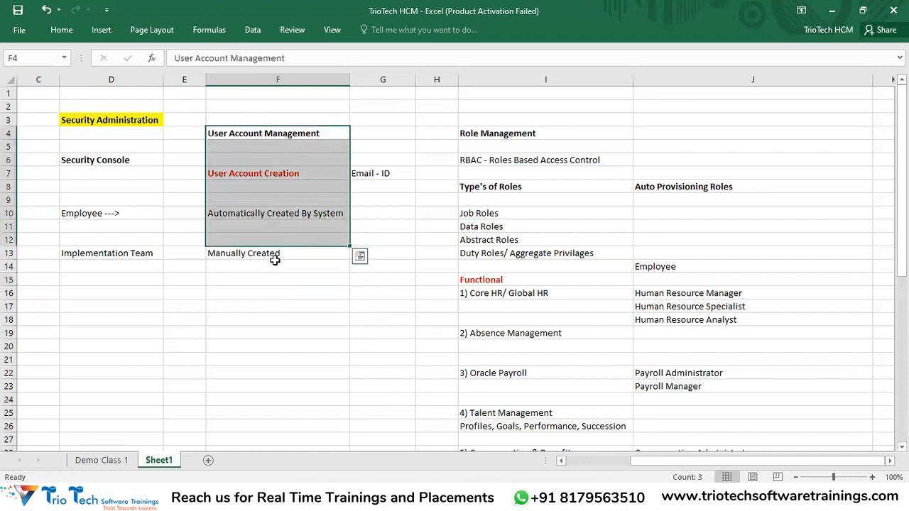
left_click_drag(142, 252, 287, 312)
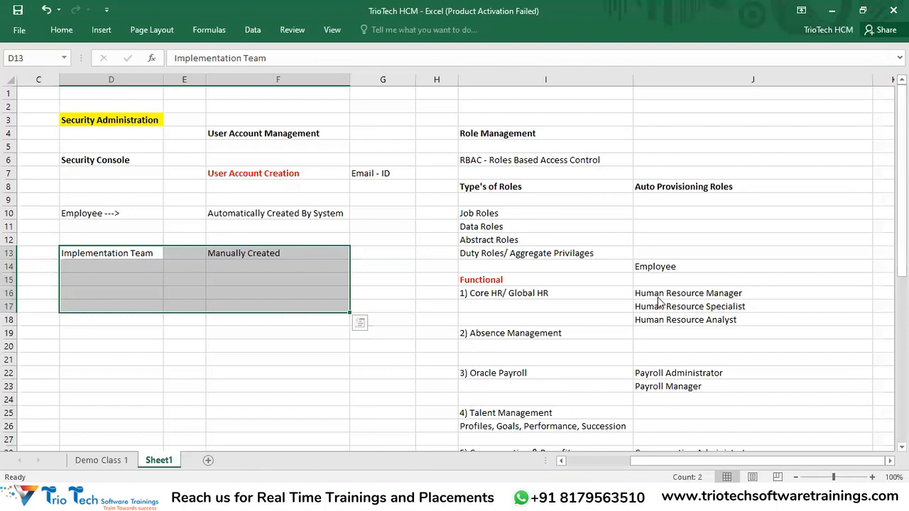
Sign in to Oracle Applications Cloud using the browser's saved sign-in suggestion
key("alt+Tab")
left_click(140, 33)
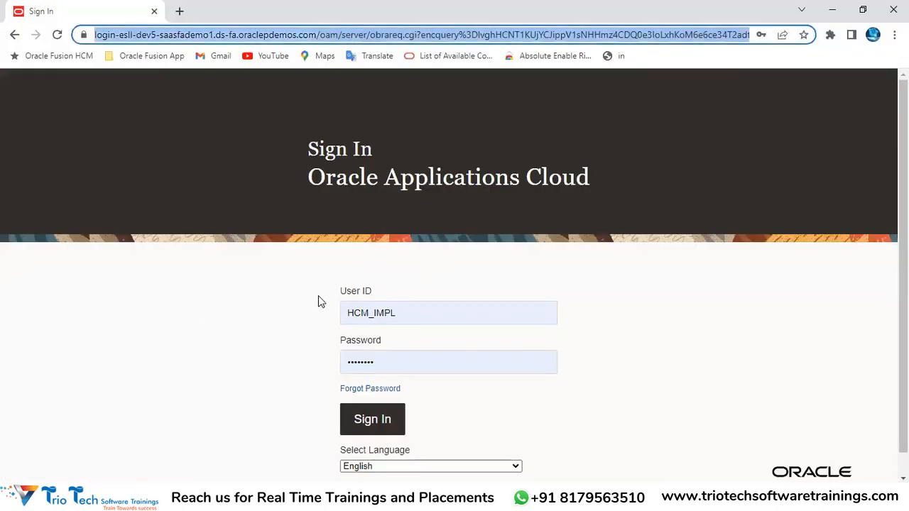
left_click(402, 315)
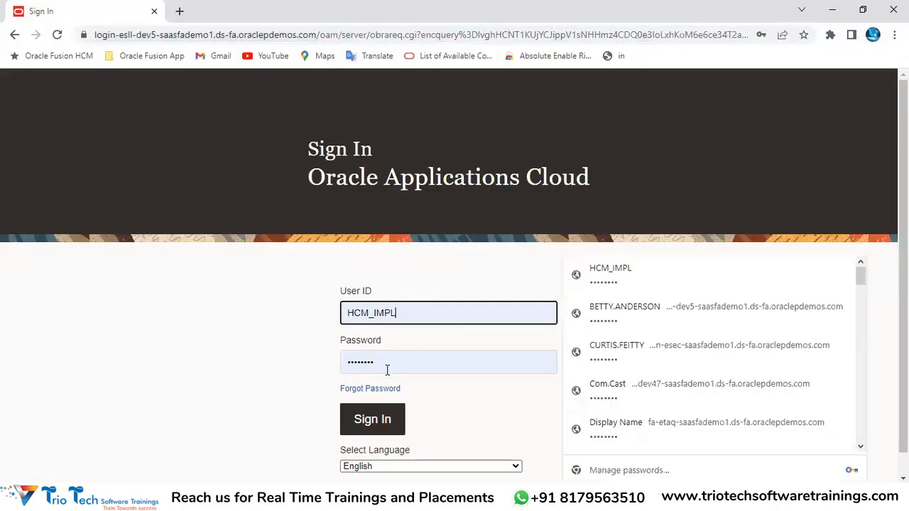
left_click(380, 418)
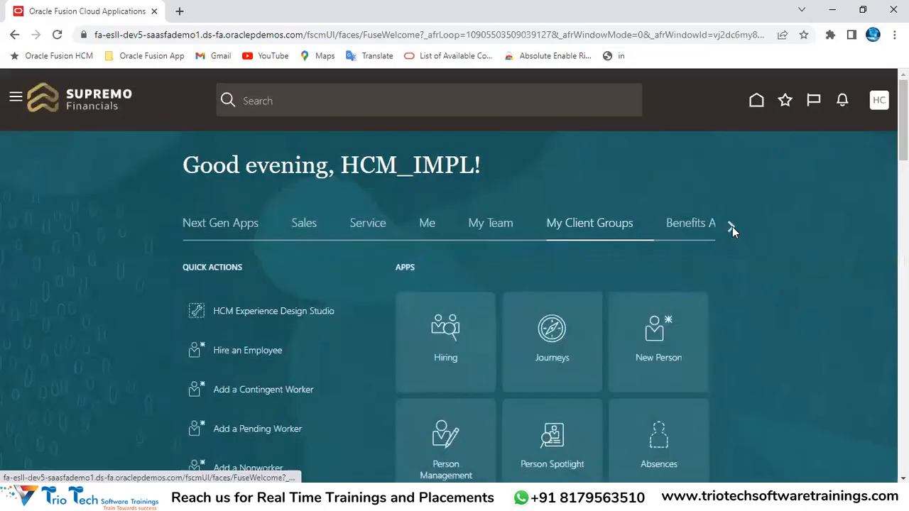
Page through the home page groups to Tools and scroll to the Security Console tile
left_click(733, 226)
left_click(733, 227)
left_click(733, 227)
left_click(733, 226)
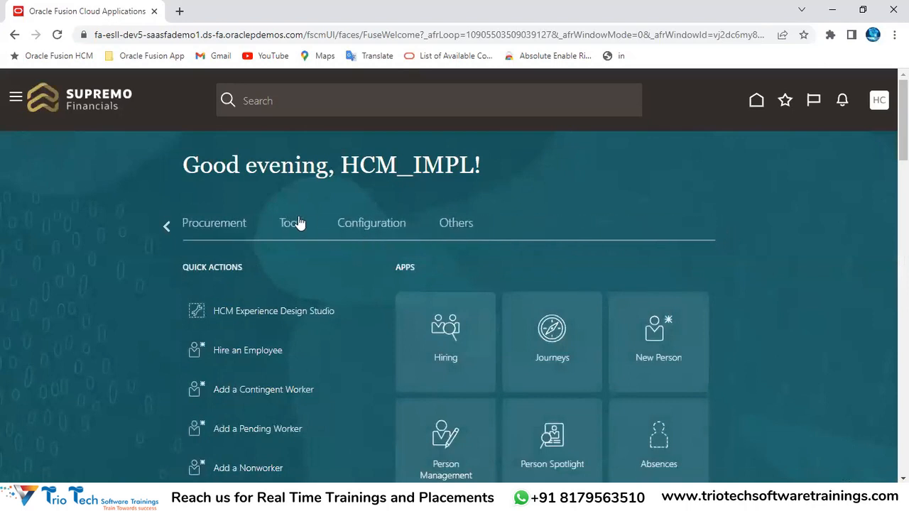
left_click(293, 225)
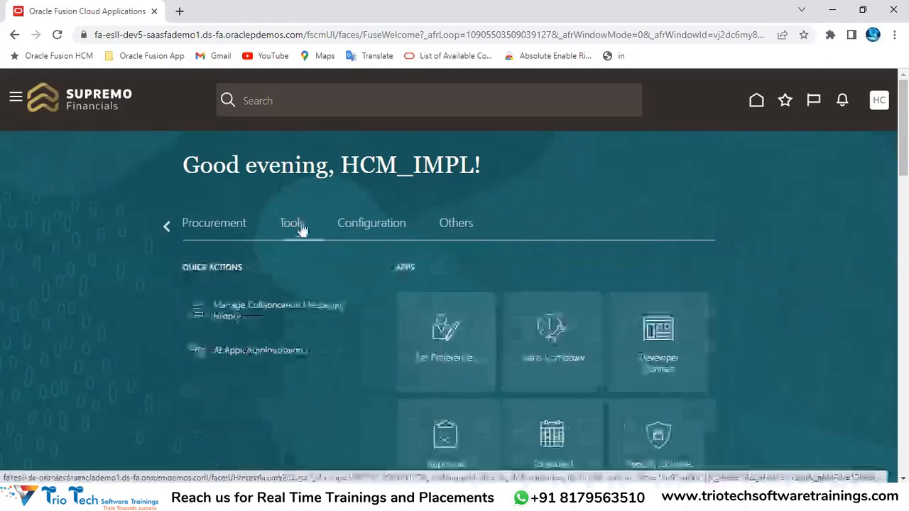
scroll(747, 193, "down", 2)
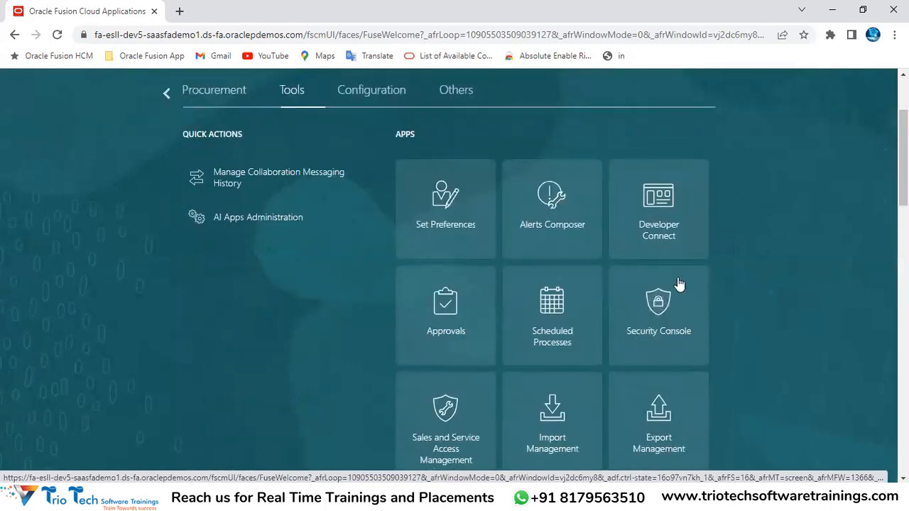
Open the Security Console, dismiss its warning, and go to User Accounts
left_click(662, 316)
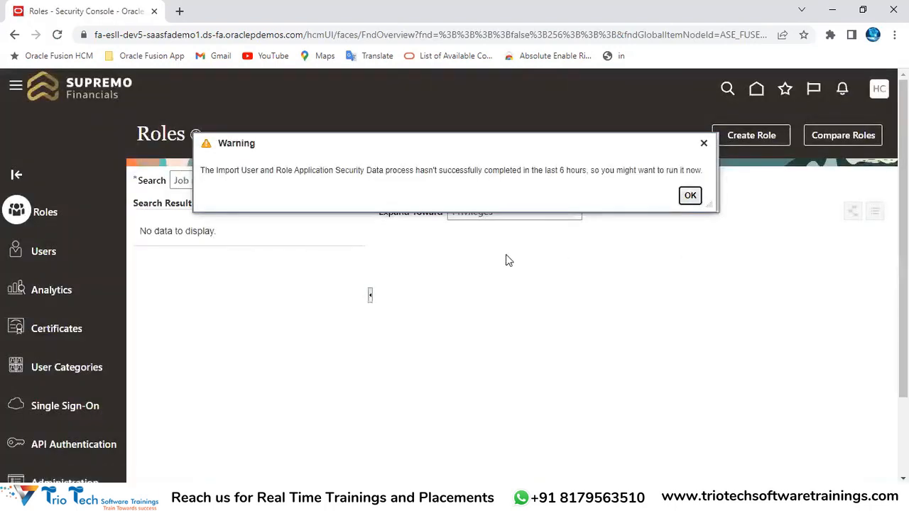
left_click(41, 253)
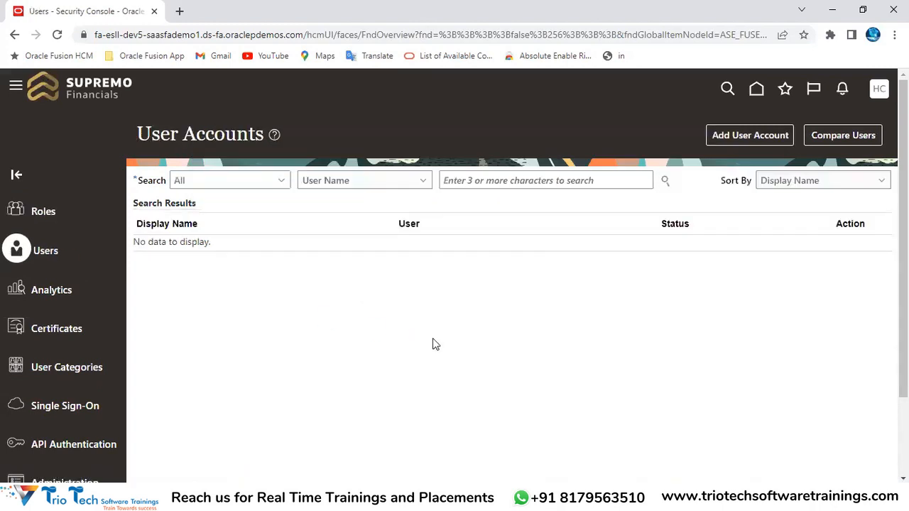
left_click(502, 183)
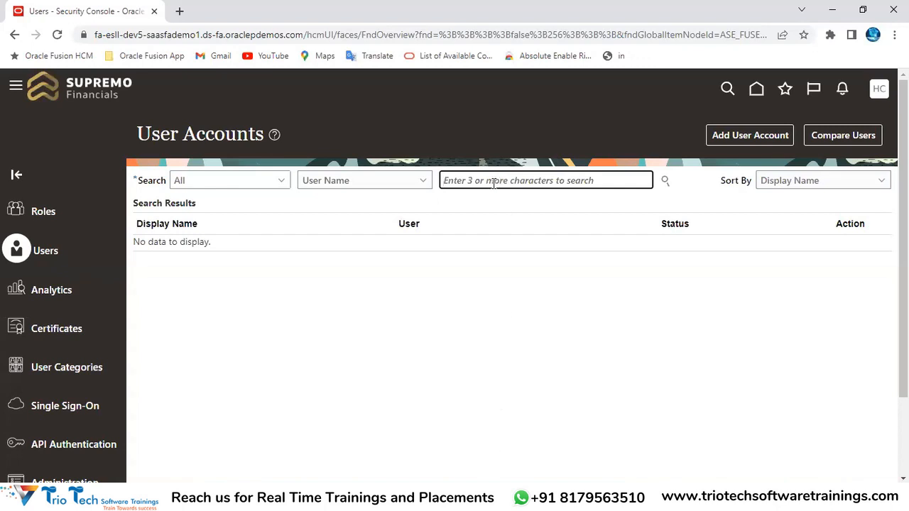
Search user accounts for 'Trio' and start a new user account
type("tR")
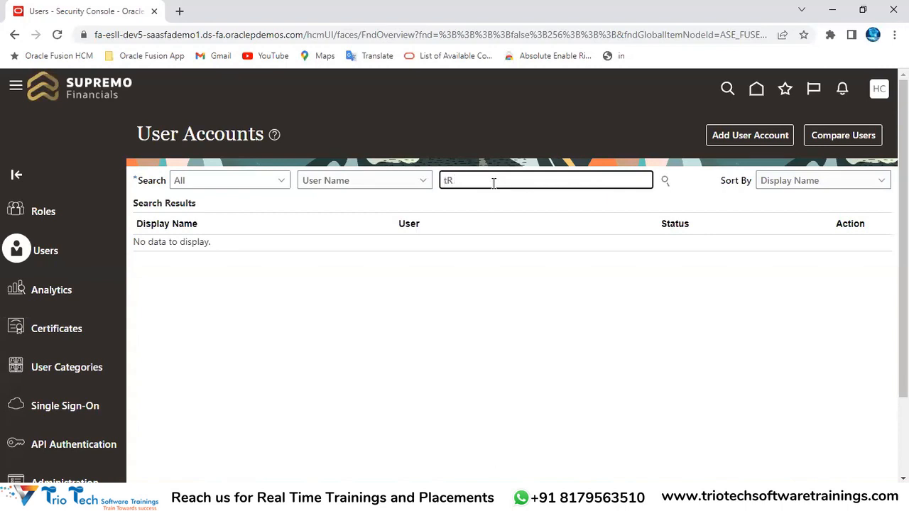
key("BackSpace")
key("BackSpace")
type("Trio")
key("Return")
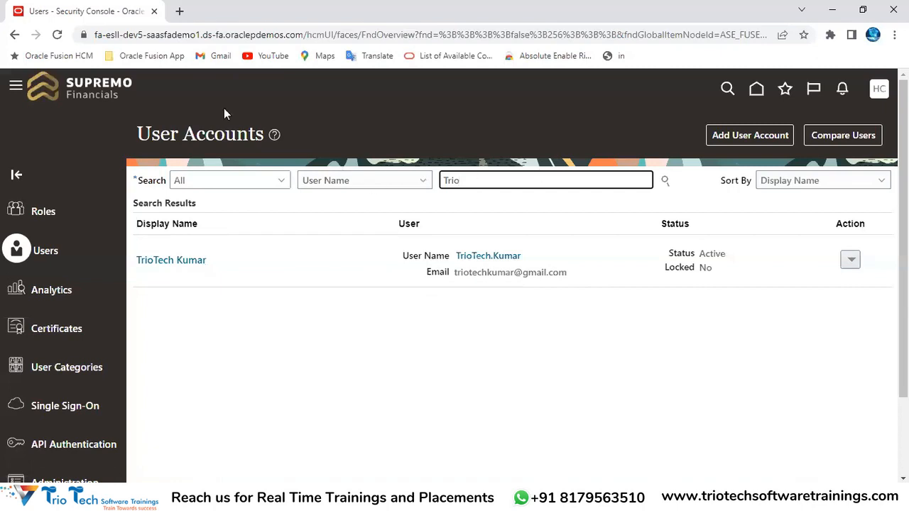
left_click(165, 37)
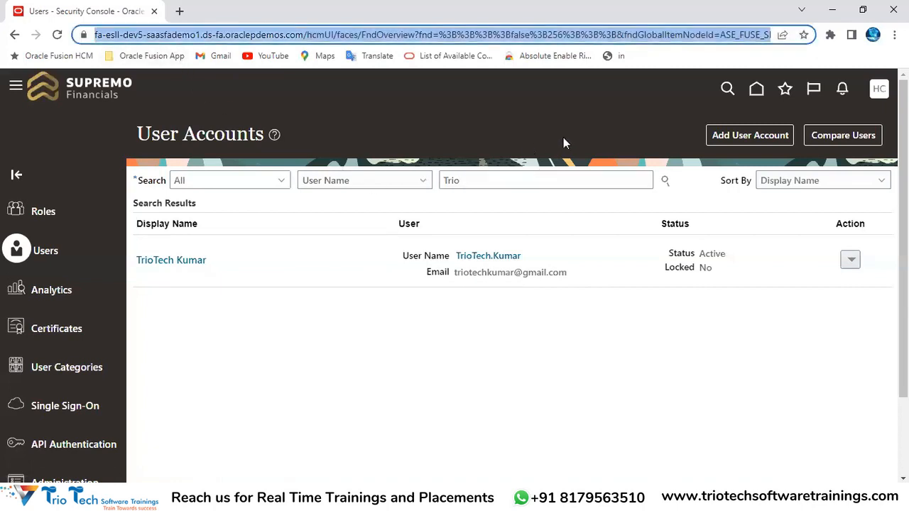
left_click(745, 140)
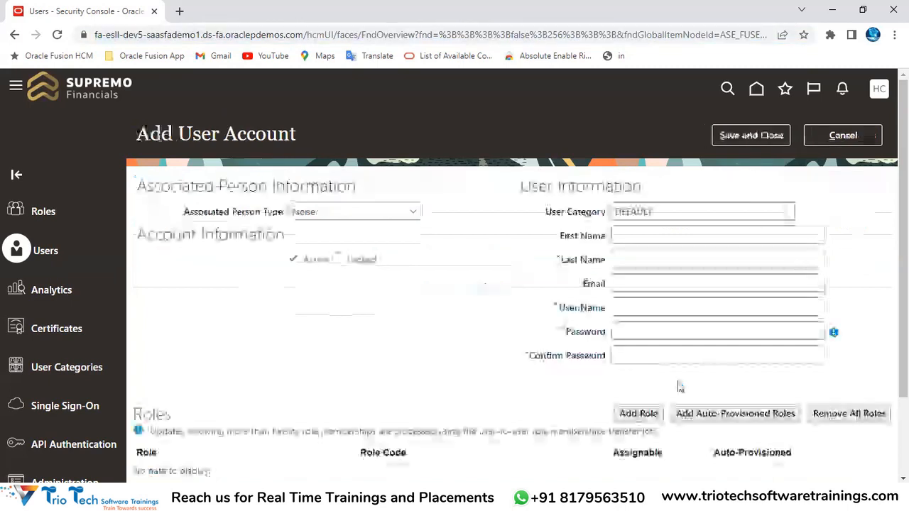
Enter the new user's first and last name on the Add User Account form
left_click_drag(140, 134, 289, 135)
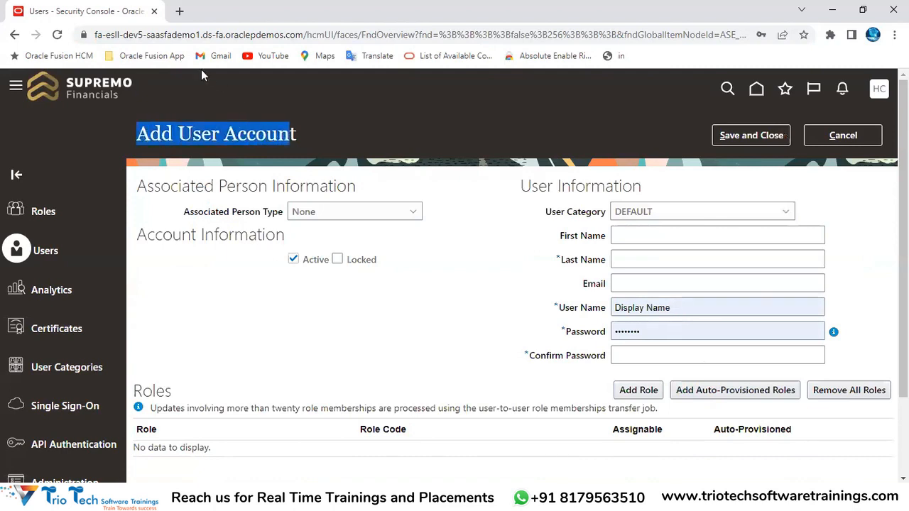
left_click(175, 34)
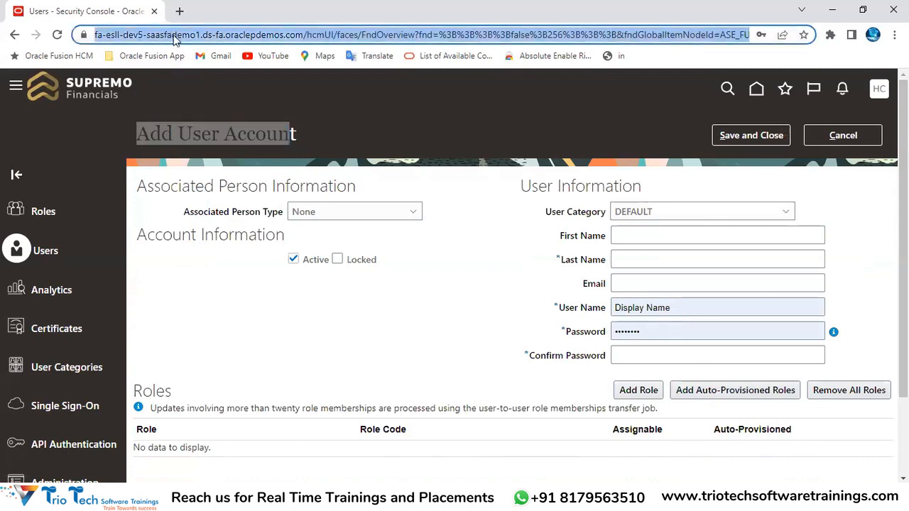
left_click(637, 236)
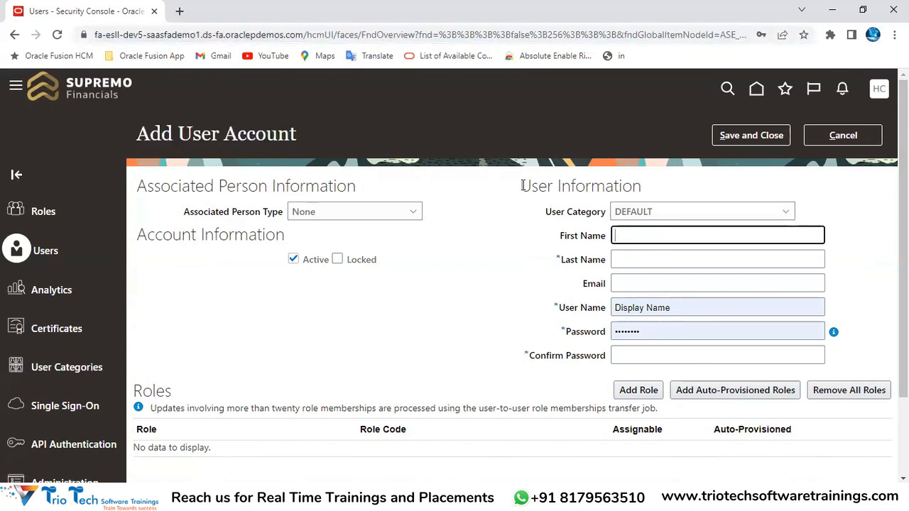
left_click_drag(523, 186, 627, 186)
left_click(635, 238)
type("TrioTech")
key("Tab")
type("Varma")
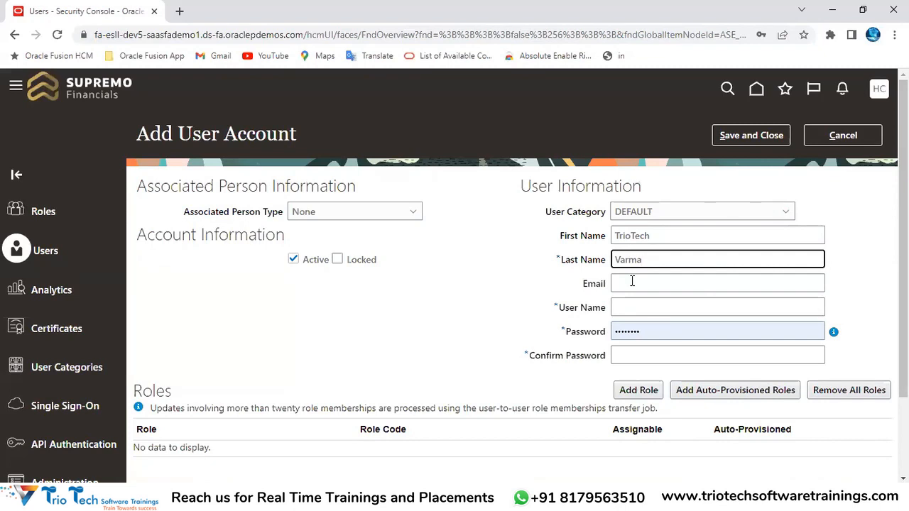
Compare the auto-generated FirstName.LastName user name against the entered first name
left_click_drag(559, 309, 606, 310)
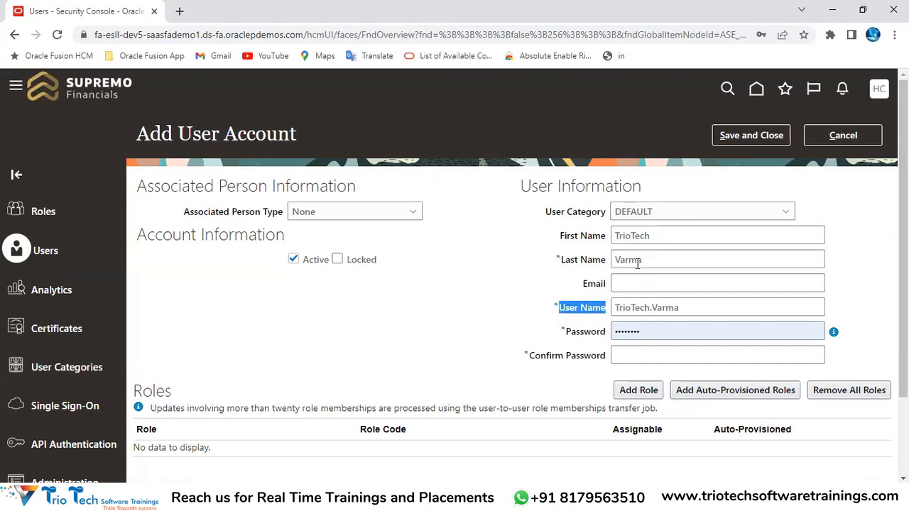
left_click(634, 285)
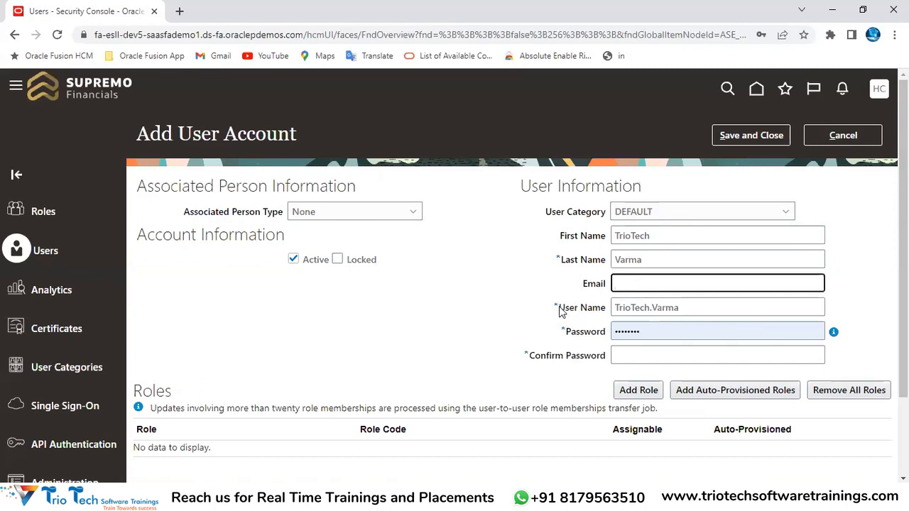
key("ctrl+l")
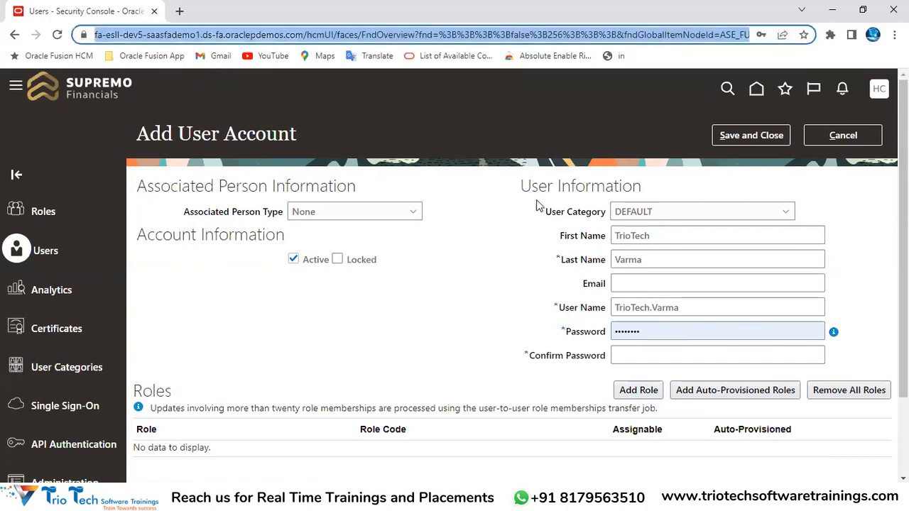
double_click(568, 307)
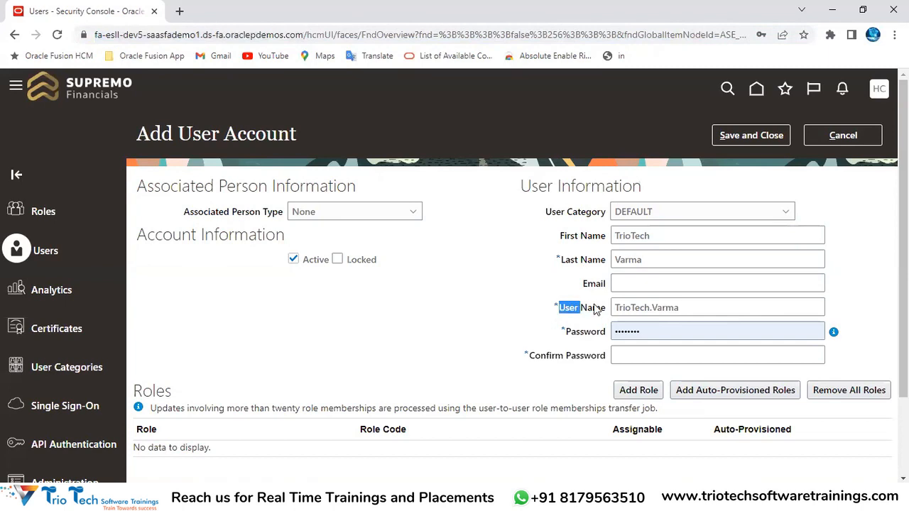
double_click(689, 308)
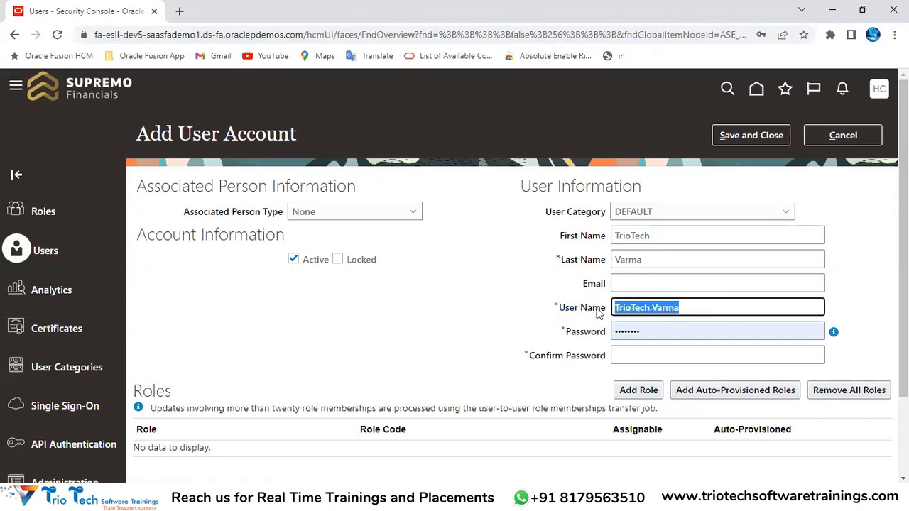
double_click(655, 235)
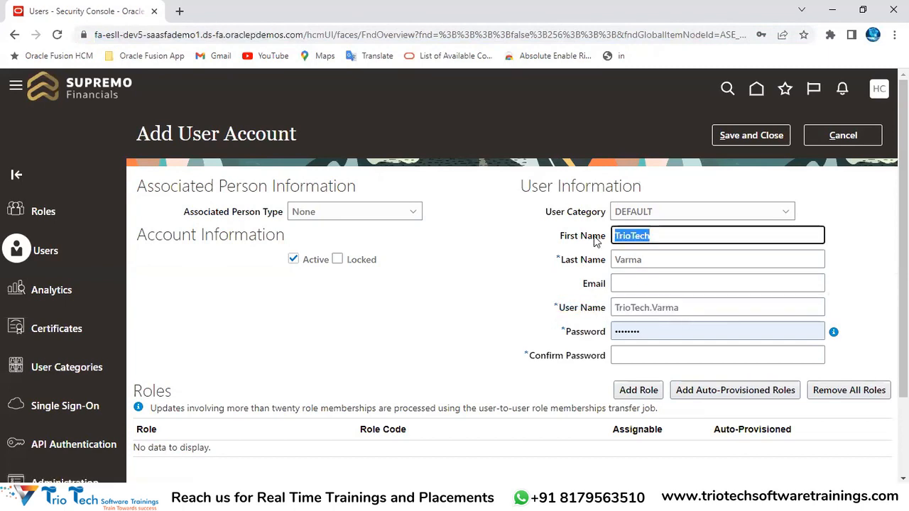
left_click(652, 309)
left_click_drag(687, 309, 612, 310)
left_click(125, 35)
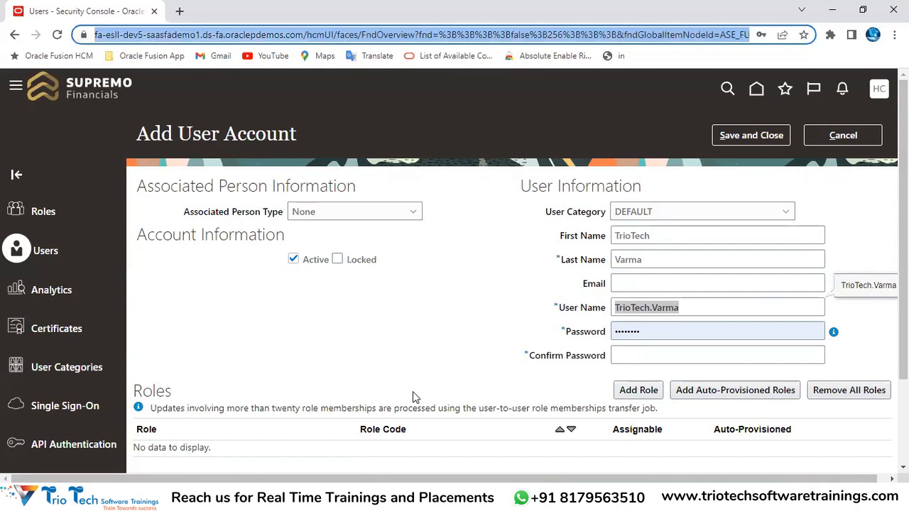
key("alt+Tab")
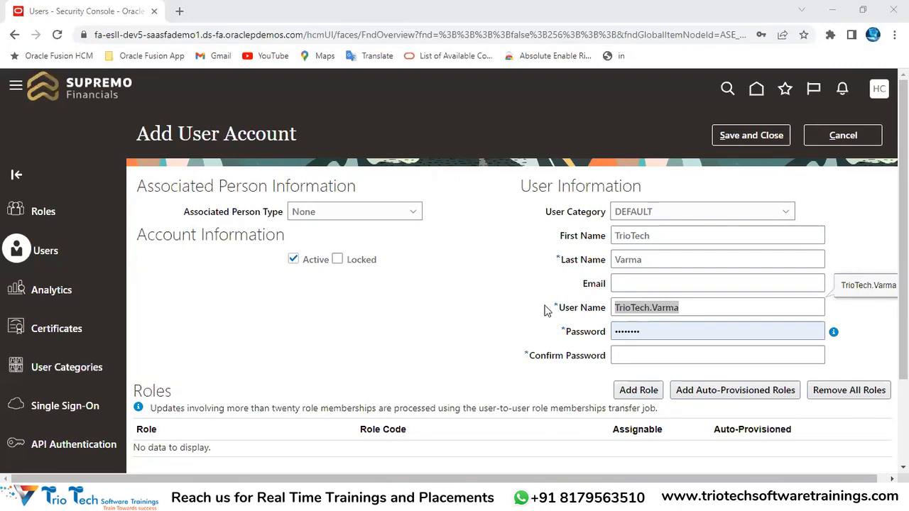
Enter the user's e-mail address and check the generated user name against the name fields
left_click(653, 282)
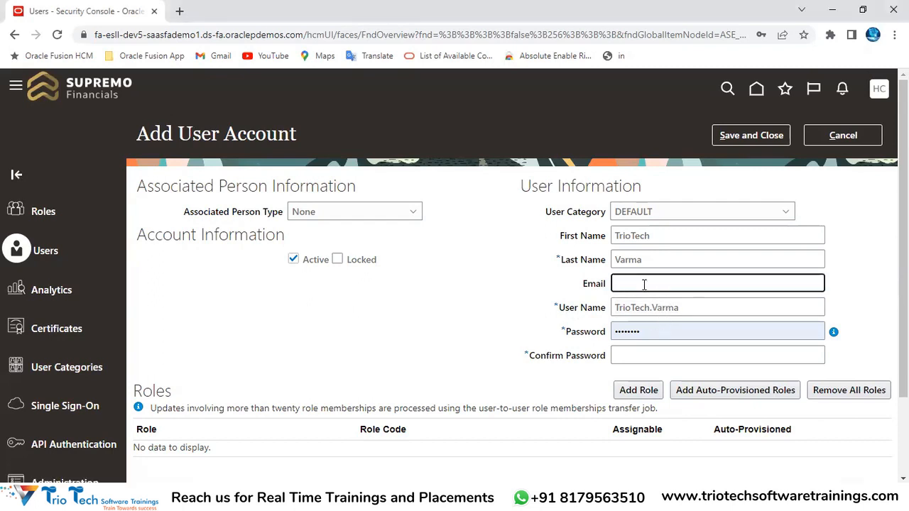
key("Tab")
left_click(650, 329)
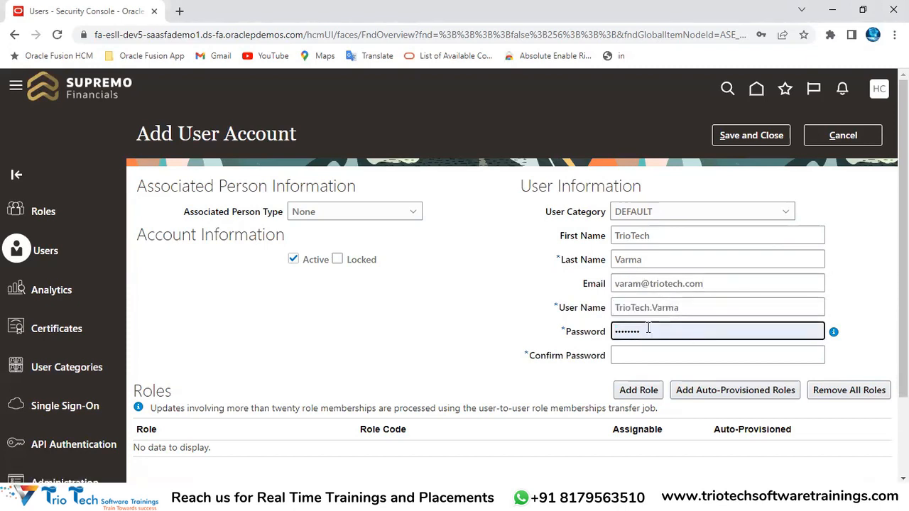
left_click_drag(684, 311, 29, 463)
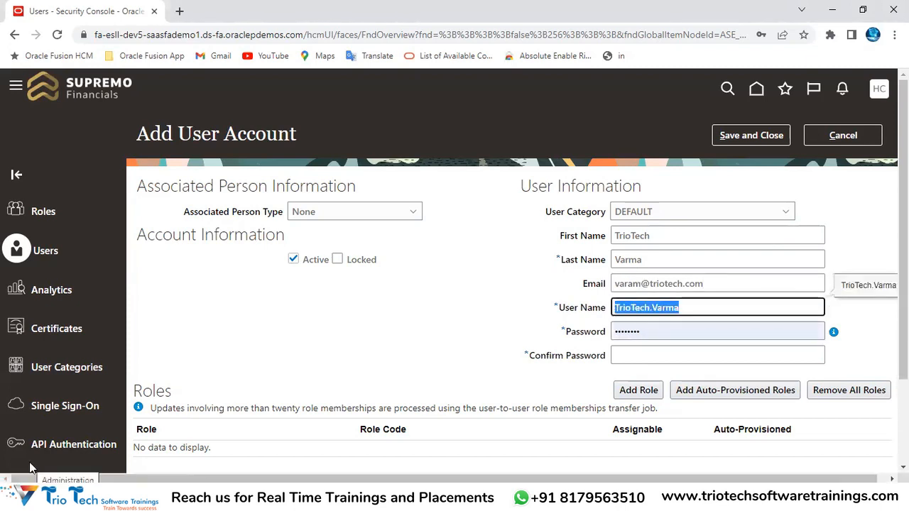
left_click_drag(650, 234, 599, 250)
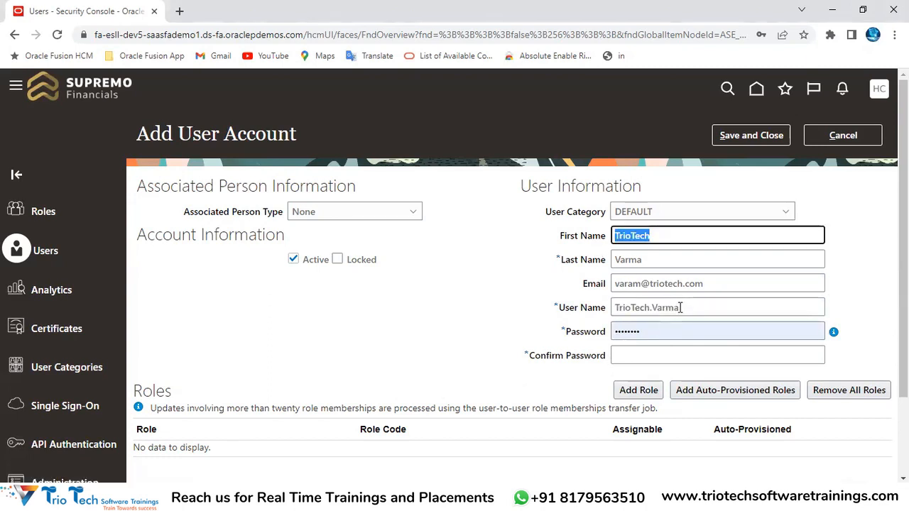
left_click_drag(680, 307, 341, 357)
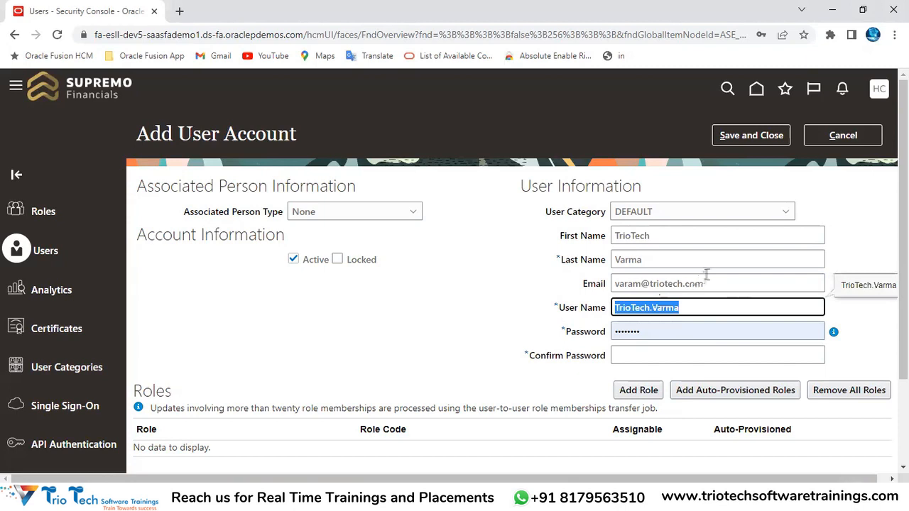
left_click_drag(554, 238, 608, 231)
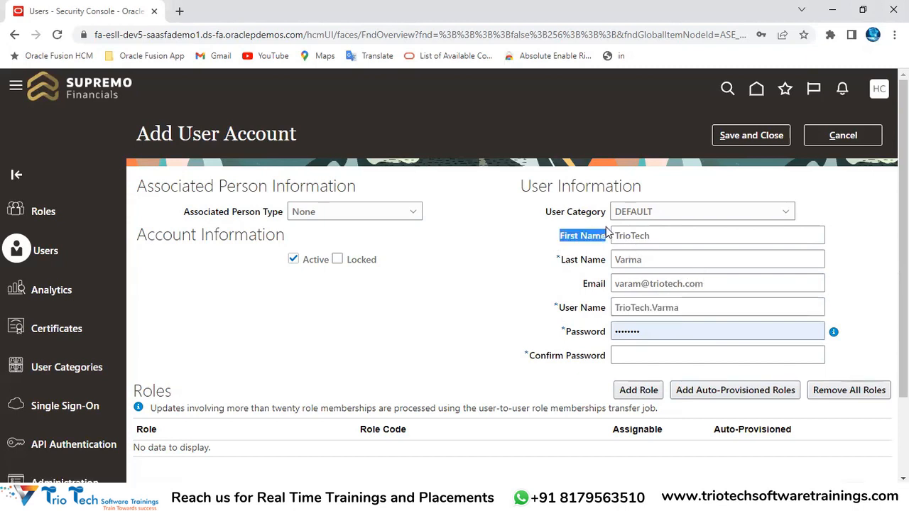
triple_click(592, 260)
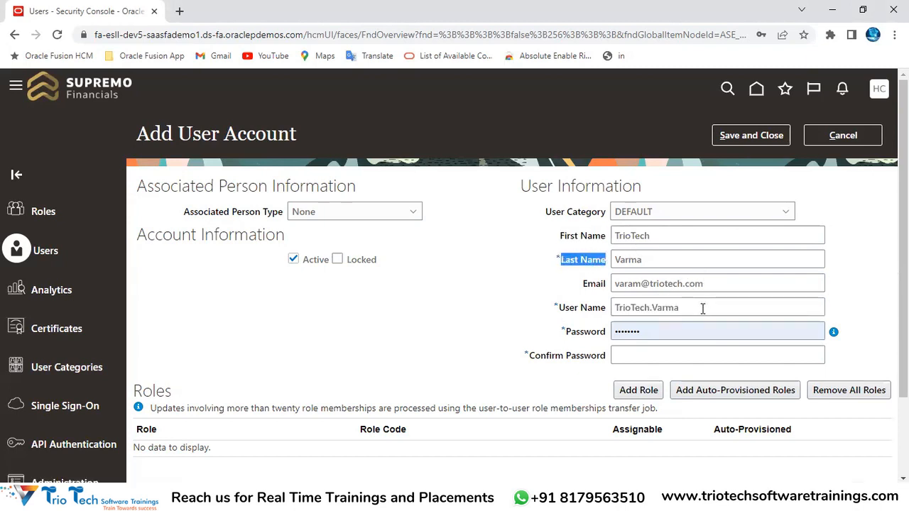
left_click_drag(702, 309, 596, 316)
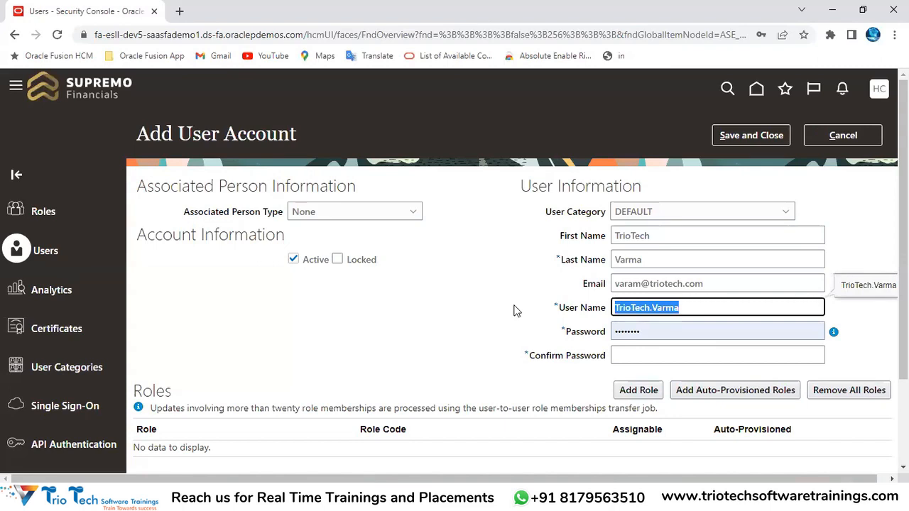
left_click(687, 331)
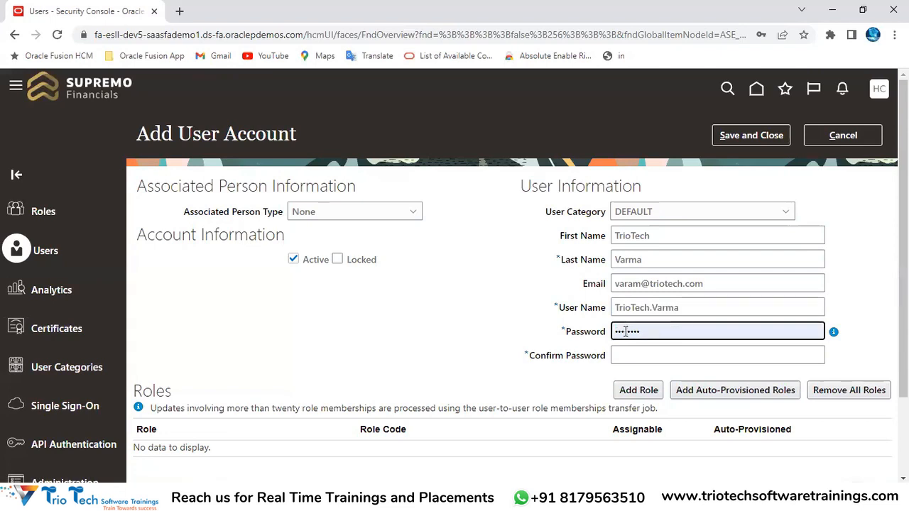
key("BackSpace")
key("BackSpace")
key("BackSpace")
key("BackSpace")
key("BackSpace")
key("BackSpace")
Clear the Password field, review the password policy, and cancel the new user account
left_click(852, 285)
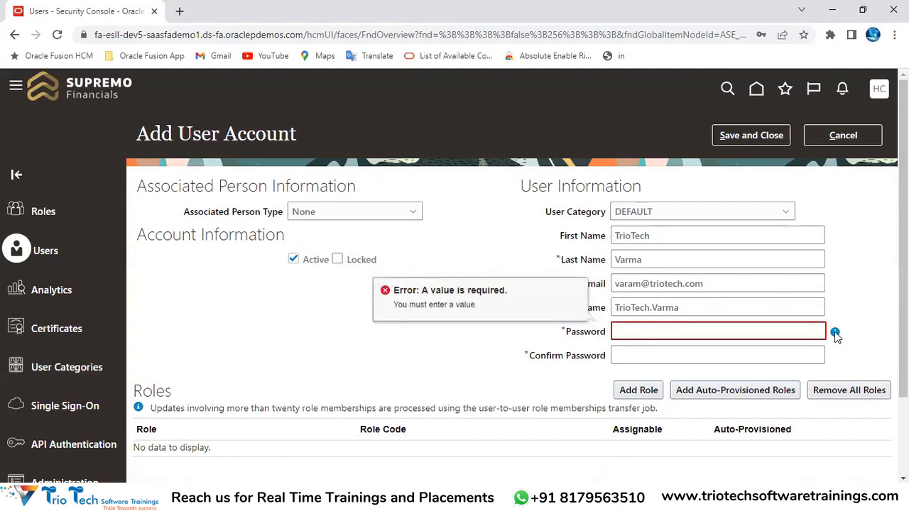
mouse_move(836, 334)
left_click_drag(567, 332, 603, 332)
left_click_drag(524, 186, 605, 186)
left_click(649, 330)
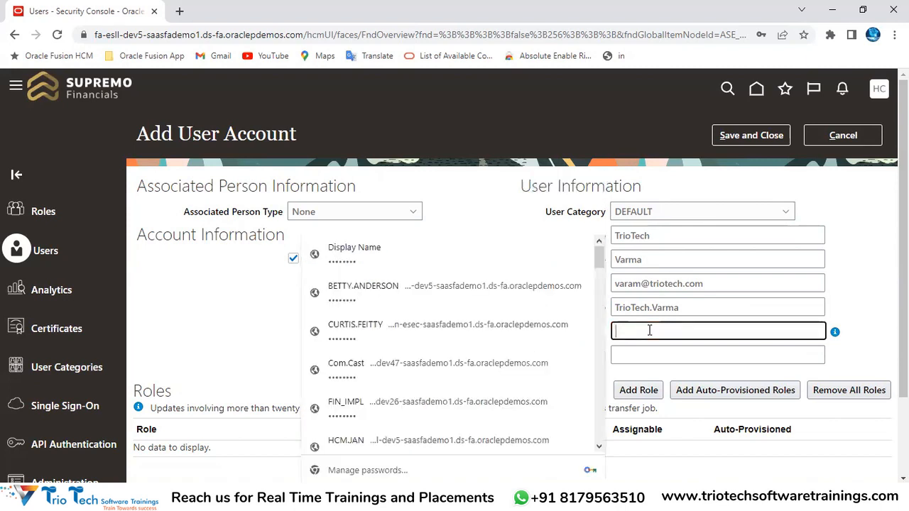
left_click(508, 205)
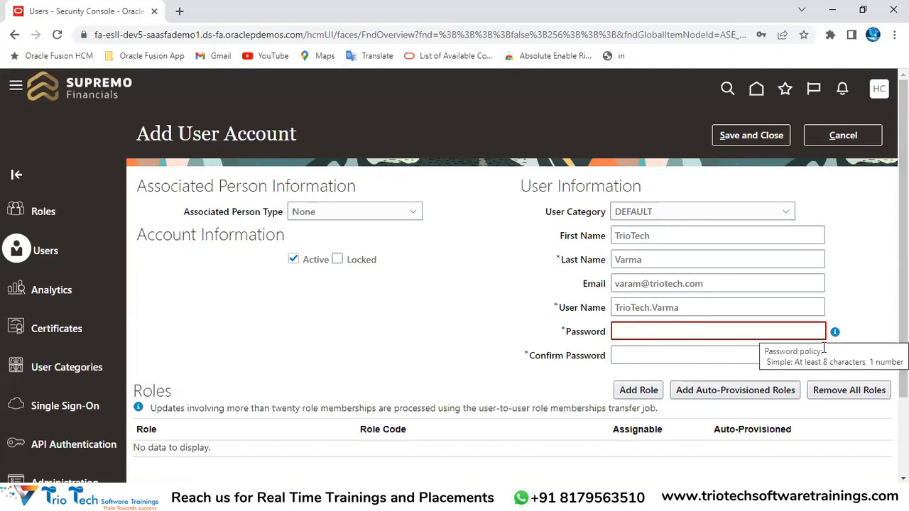
left_click(636, 332)
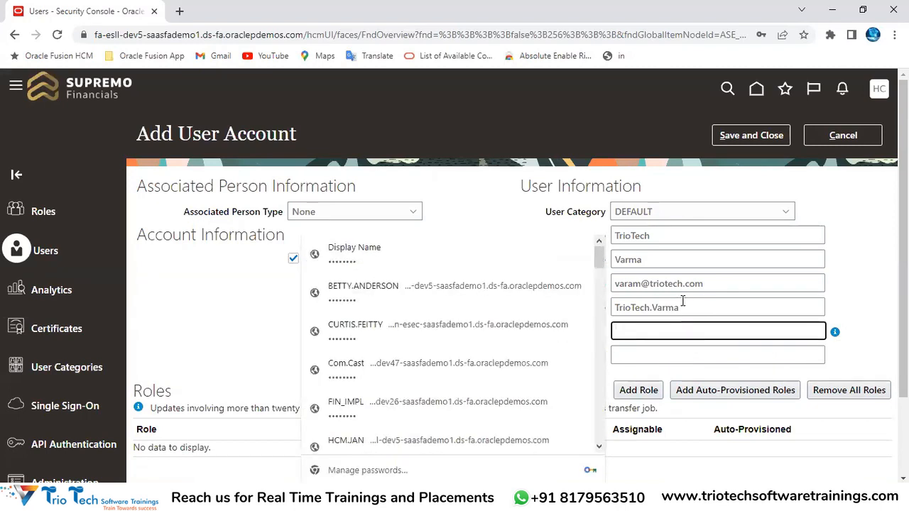
double_click(643, 308)
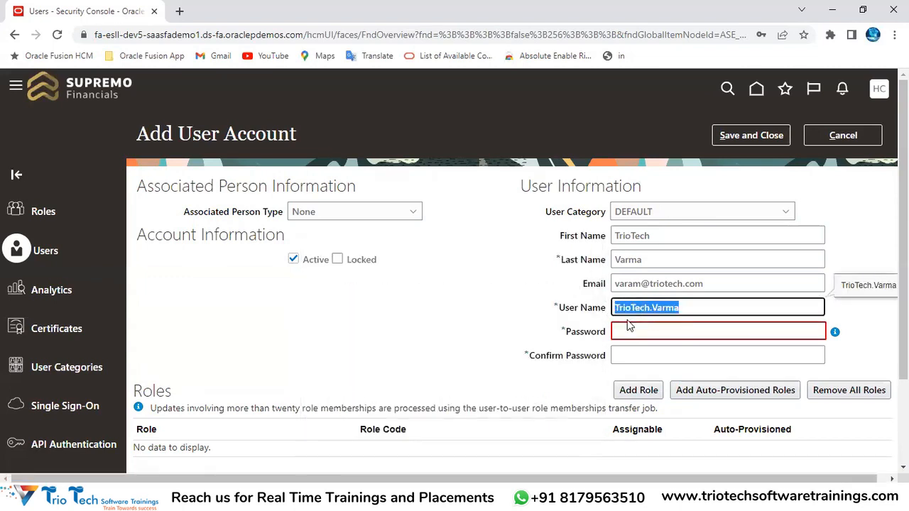
left_click(842, 136)
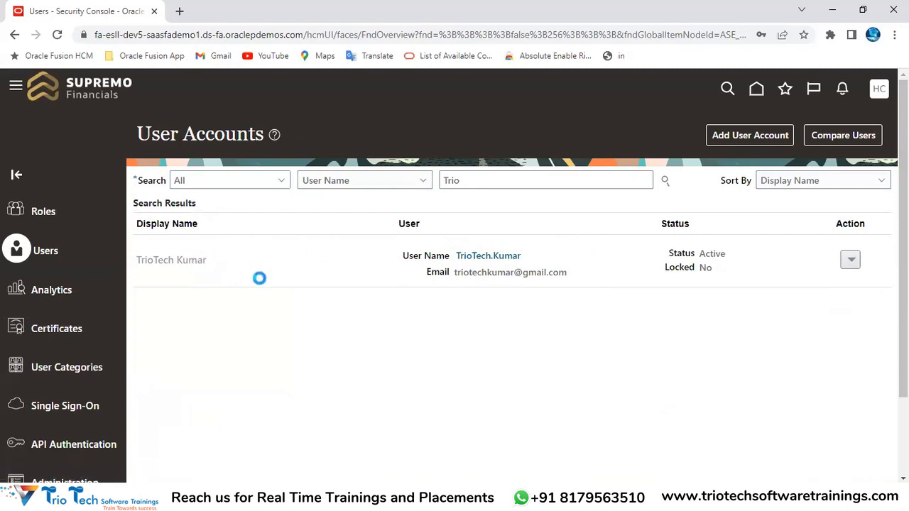
left_click_drag(548, 206, 686, 208)
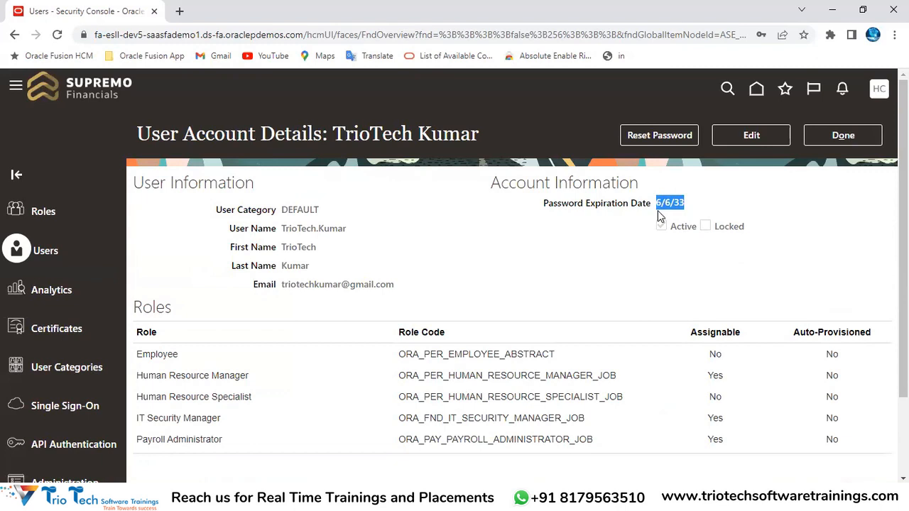
left_click(843, 142)
left_click(310, 497)
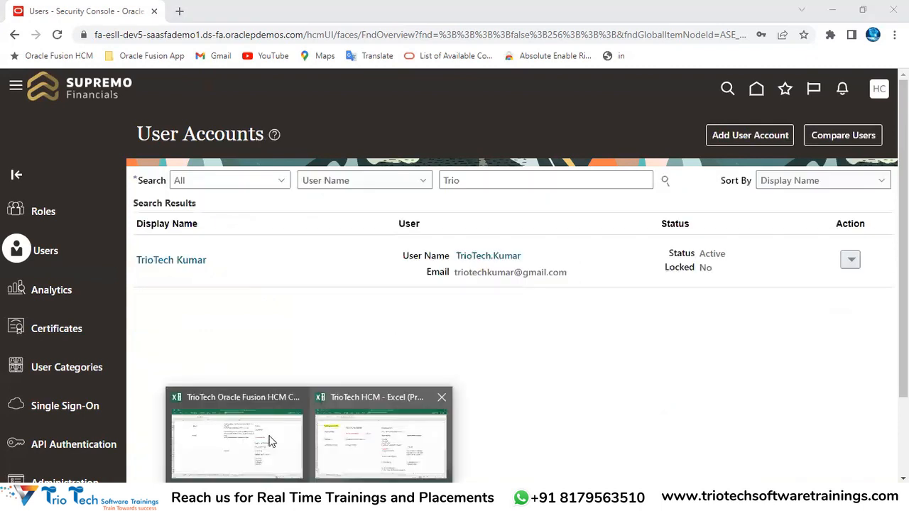
Enter 'User Account Rules' in Excel cell F16 and make it bold
left_click(358, 448)
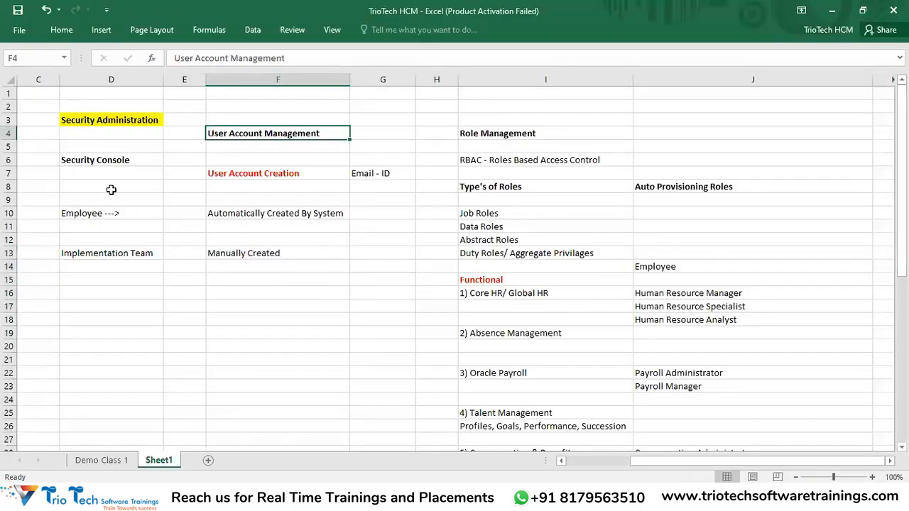
left_click(100, 119)
left_click(237, 292)
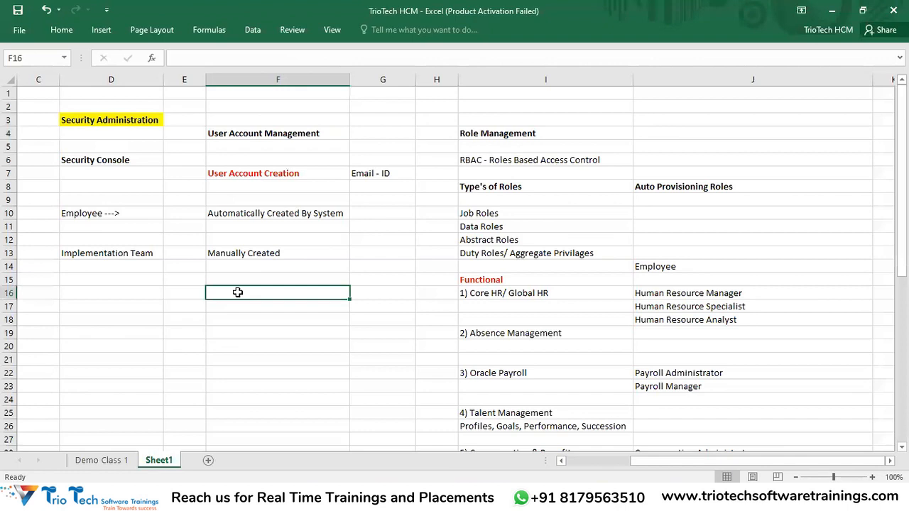
type("User")
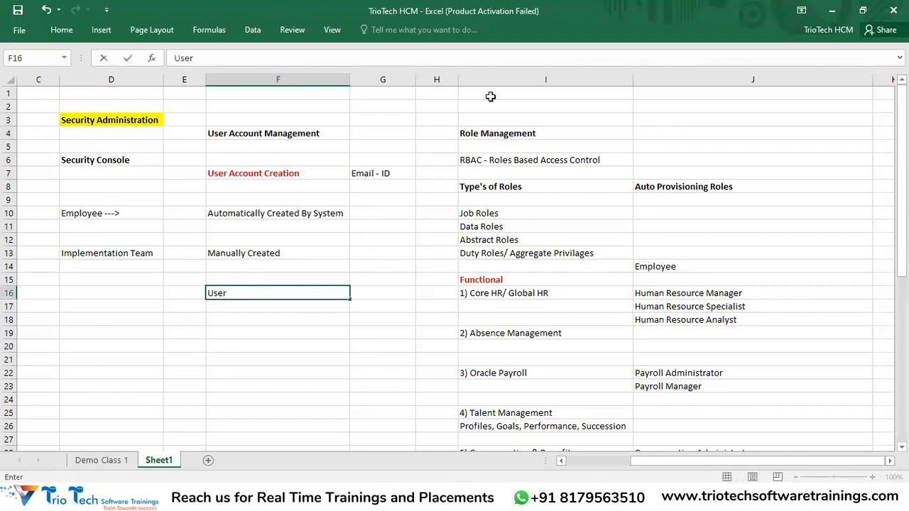
type(" Account")
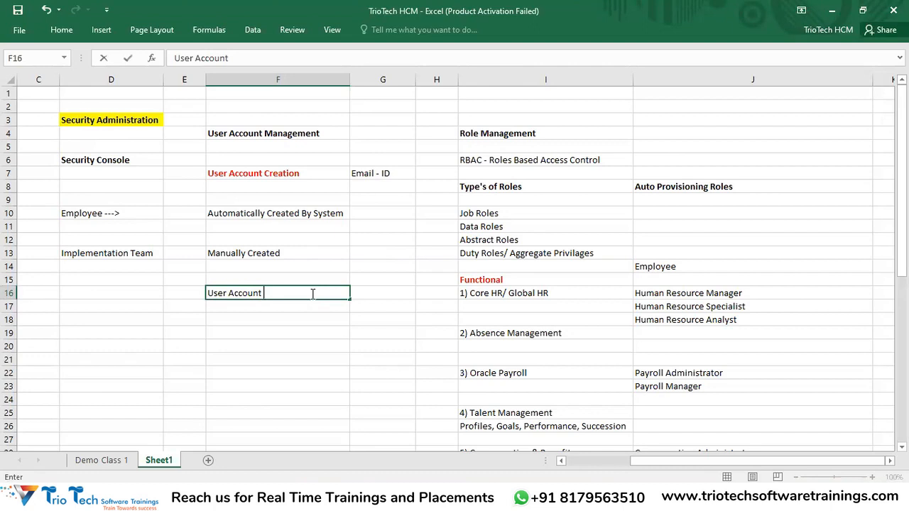
type(" Rules")
key("Return")
left_click(311, 293)
key("ctrl+b")
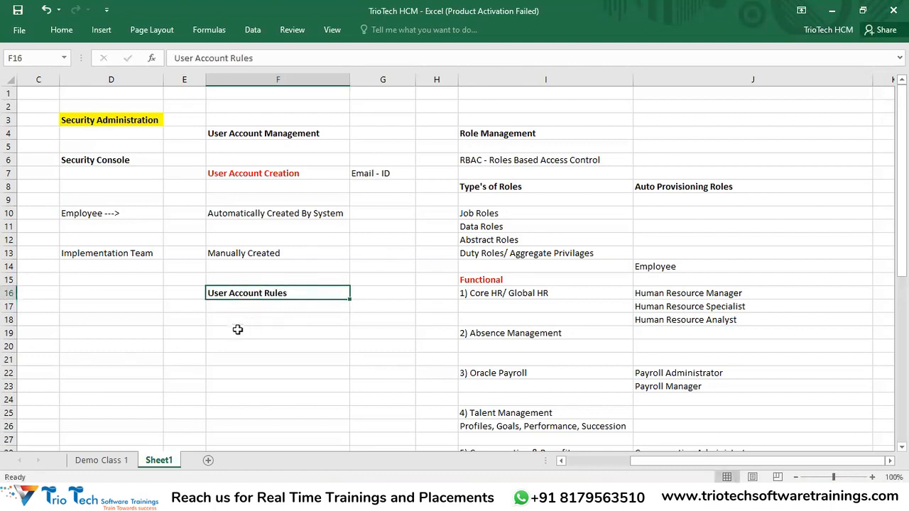
Start and erase a 'User Name Gene' note in F18, then copy the F16 heading
left_click(234, 320)
type("User Name Gene")
key("BackSpace")
key("BackSpace")
key("BackSpace")
key("BackSpace")
key("BackSpace")
key("BackSpace")
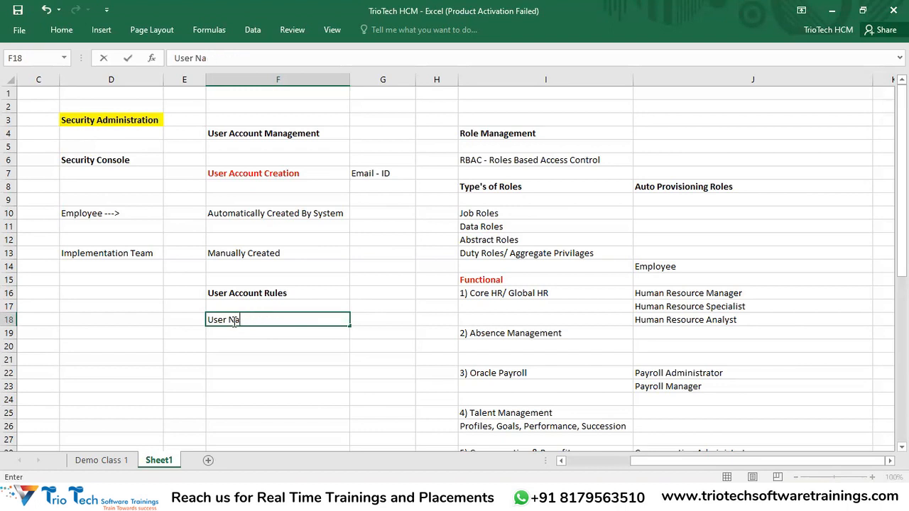
left_click(255, 397)
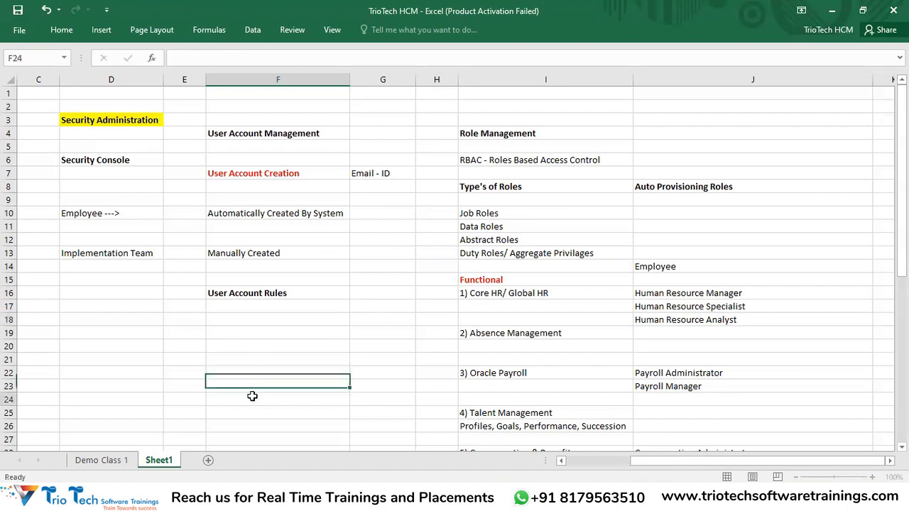
left_click(255, 292)
key("ctrl+c")
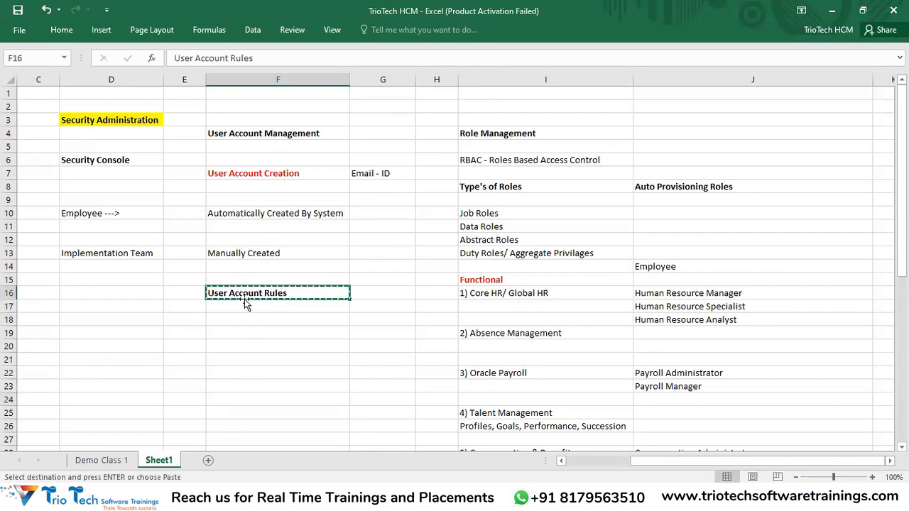
left_click_drag(248, 136, 258, 200)
left_click(252, 255)
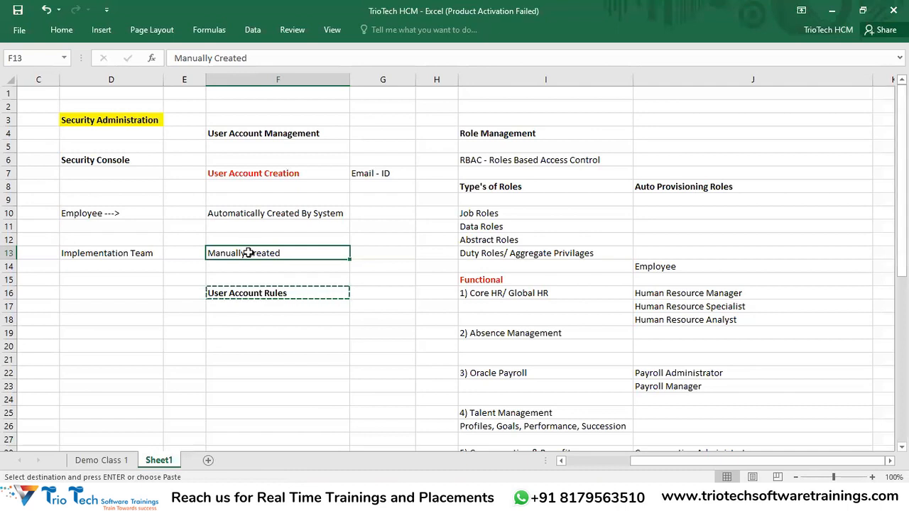
left_click(253, 298)
key("Escape")
key("ctrl+c")
key("alt+Tab")
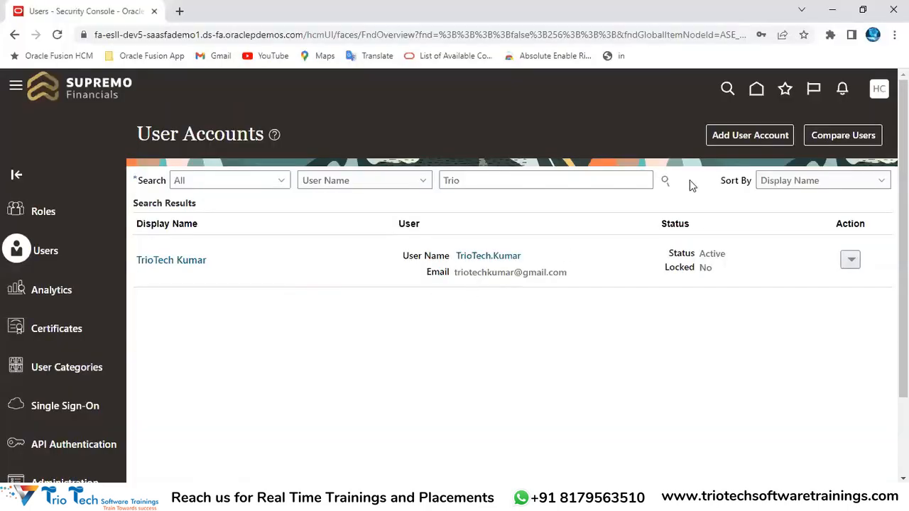
Open a new Add User Account form and list the categories DEFAULT, GENPACT and MAHINDRAGROUP
left_click(735, 135)
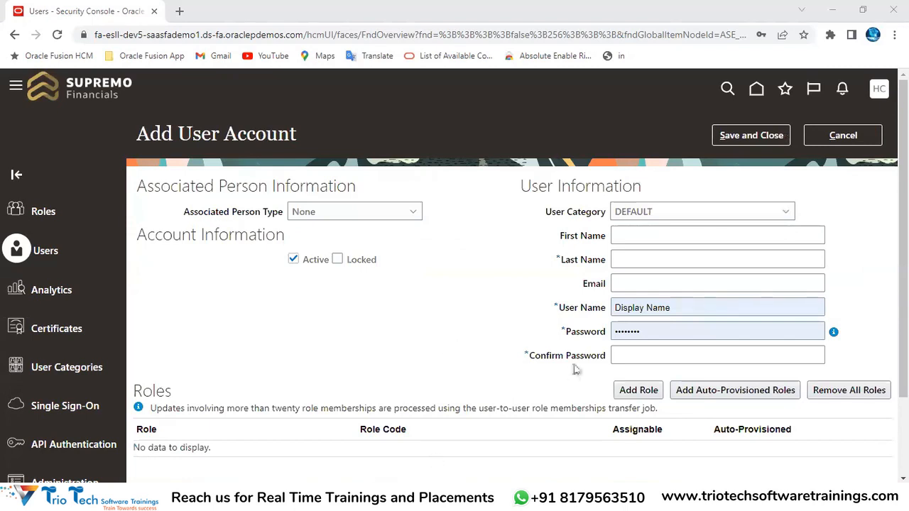
left_click_drag(545, 212, 603, 212)
left_click(624, 212)
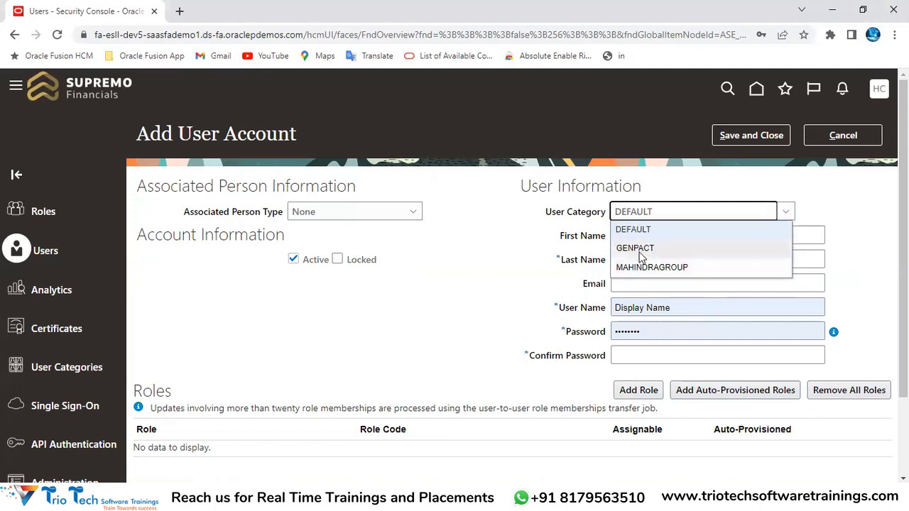
Reopen and close the User Category list several times, leaving it at DEFAULT
left_click(510, 247)
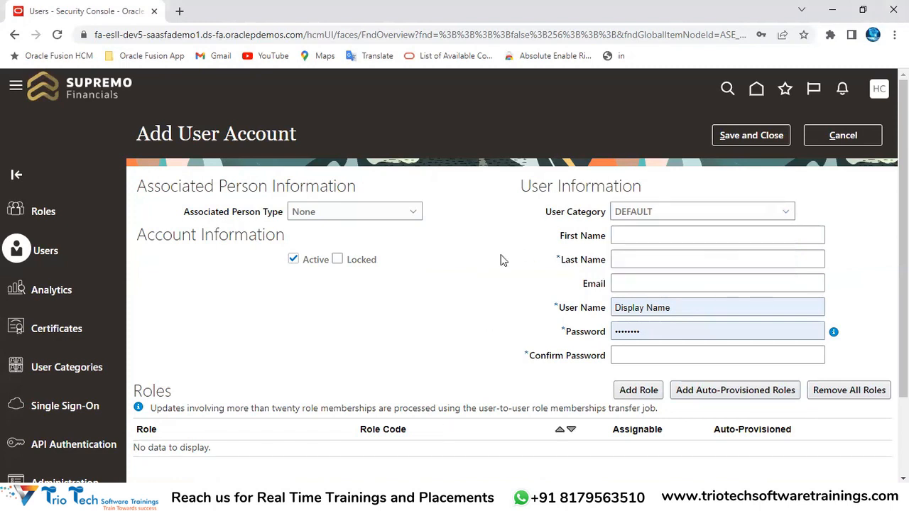
key("ctrl+l")
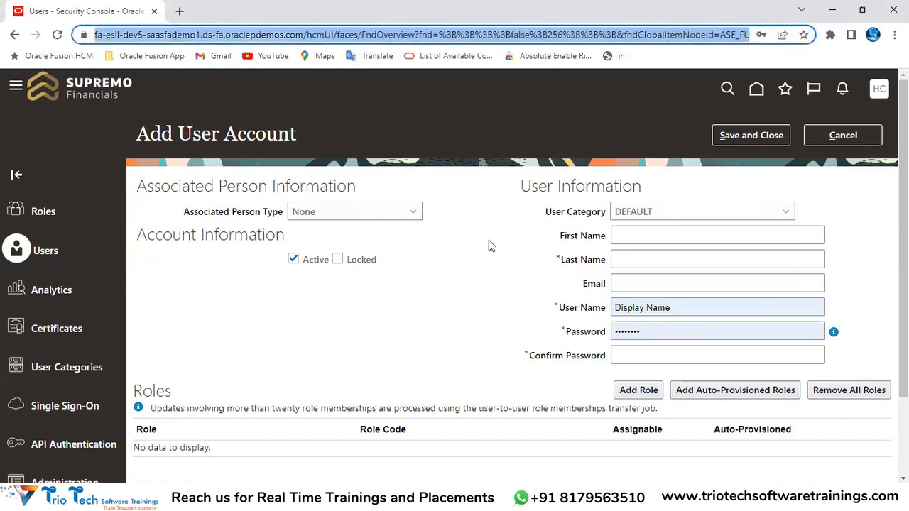
triple_click(569, 212)
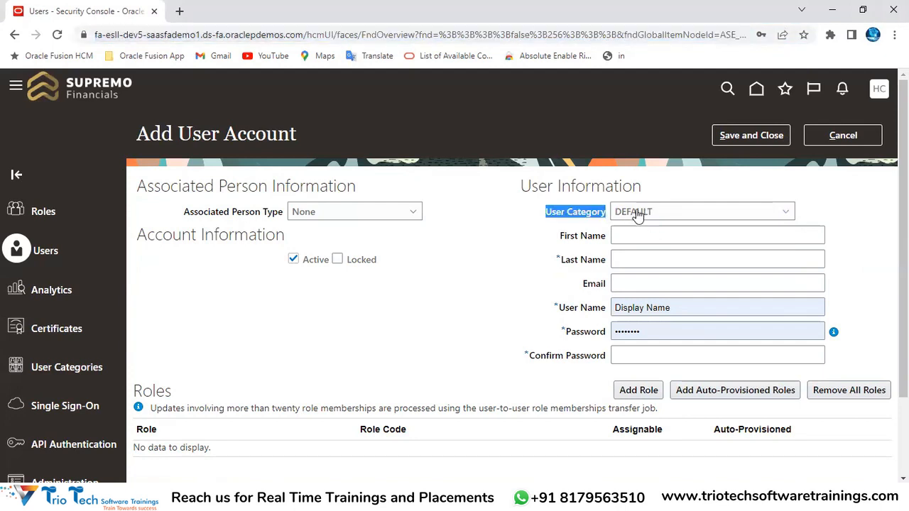
left_click(639, 213)
left_click(227, 35)
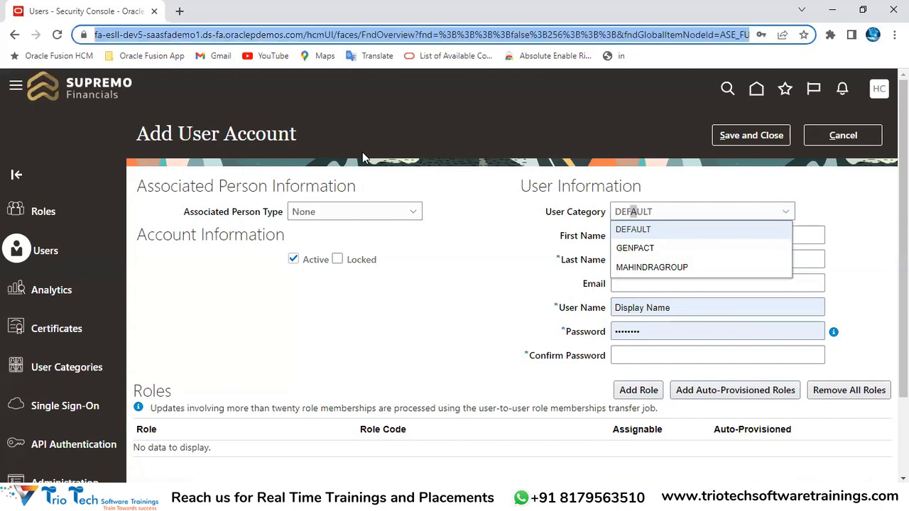
left_click(555, 217)
left_click_drag(556, 216, 635, 219)
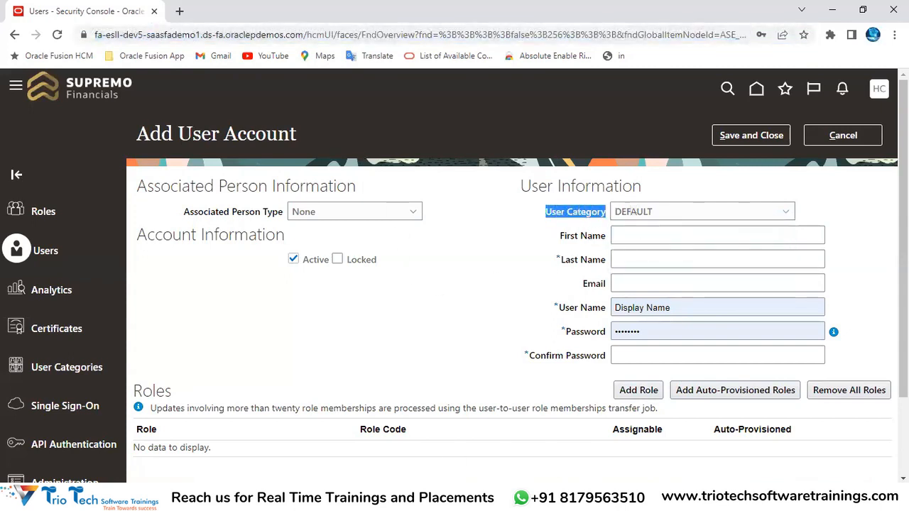
left_click(656, 216)
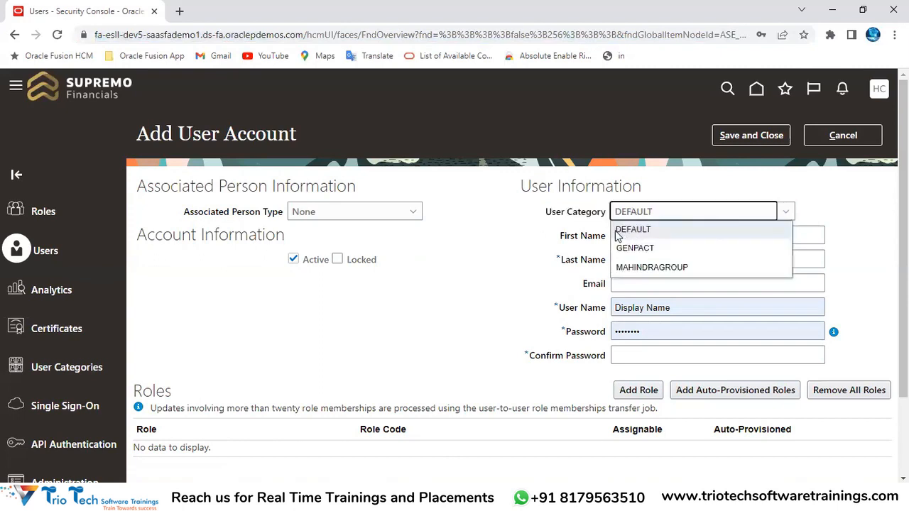
left_click(651, 233)
left_click(646, 218)
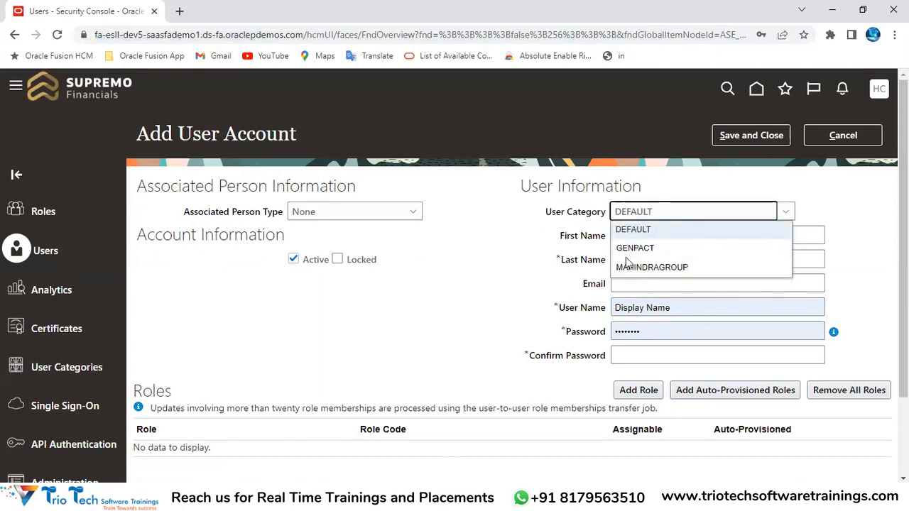
left_click(530, 259)
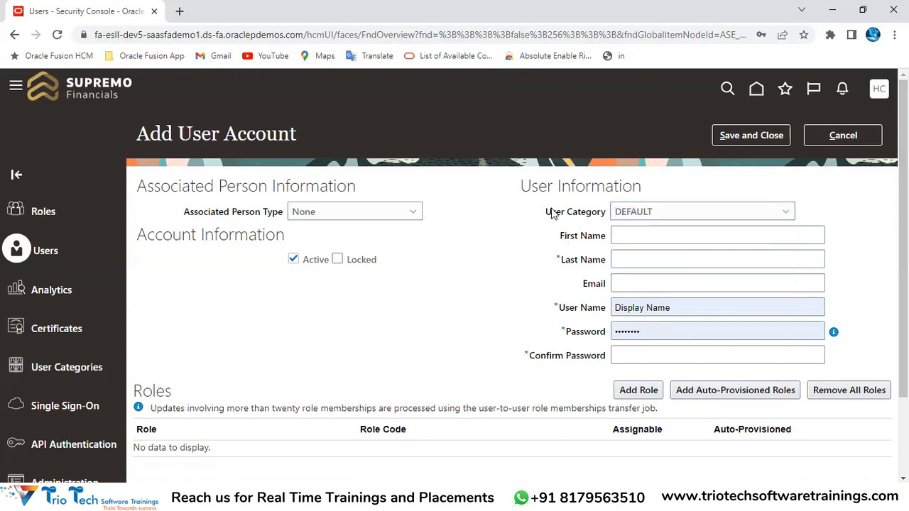
left_click_drag(546, 212, 608, 213)
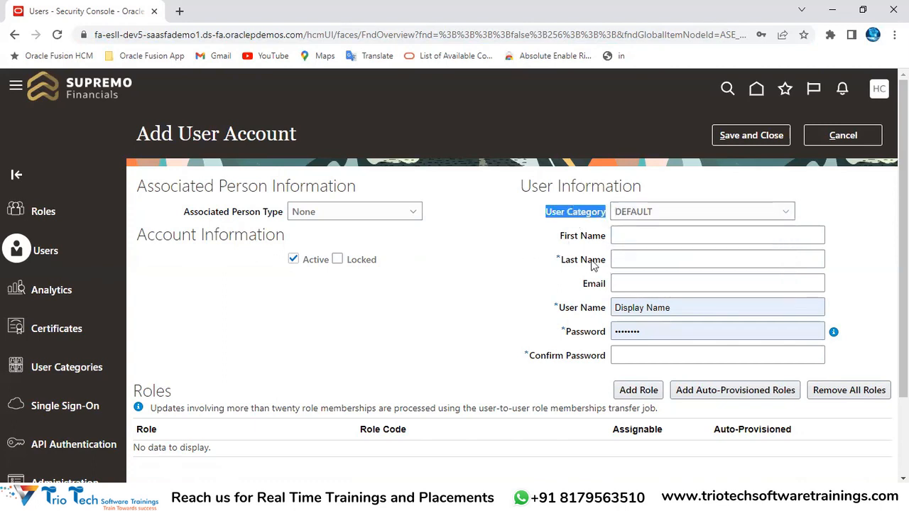
Point out the Add User Account title and User Category label, then bring up the browser tab's menu
left_click(670, 311)
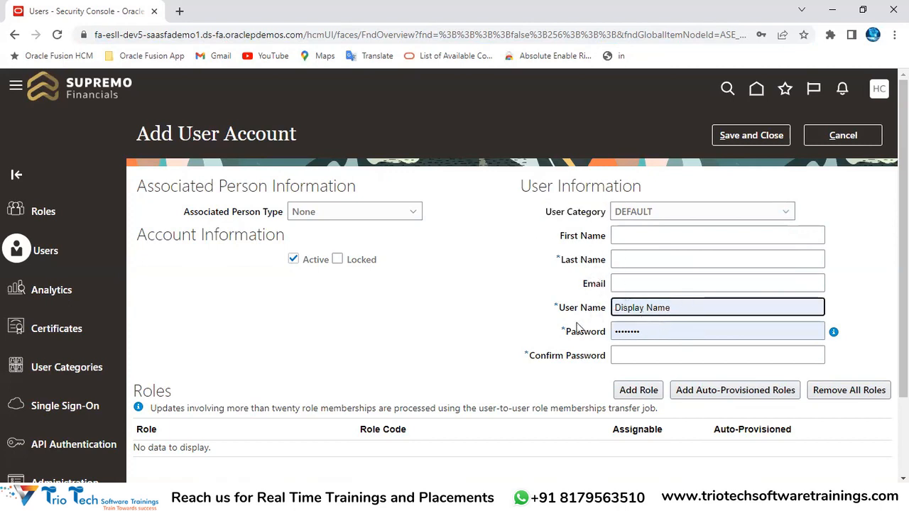
left_click_drag(191, 130, 136, 133)
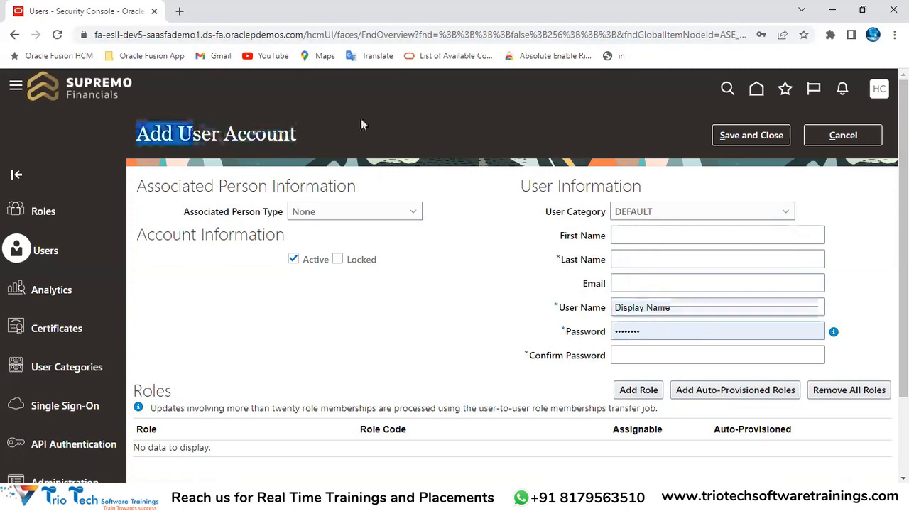
left_click(231, 35)
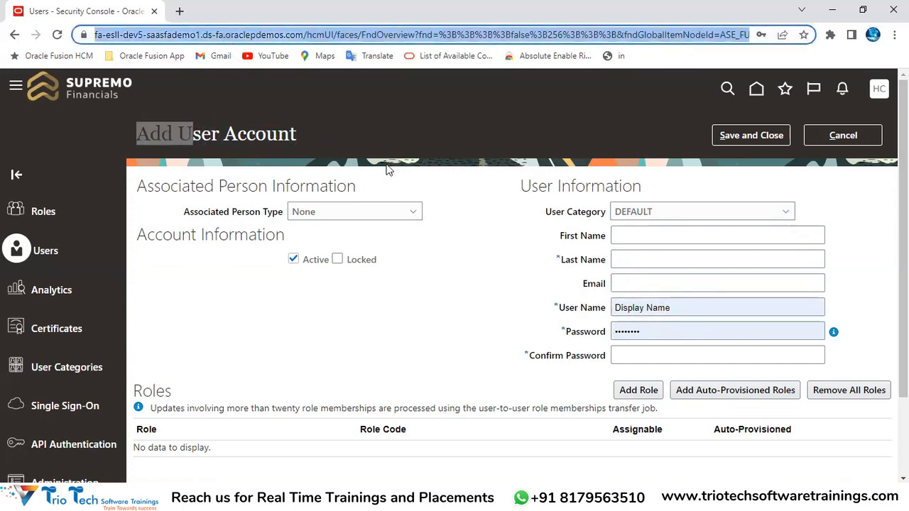
left_click_drag(544, 211, 605, 216)
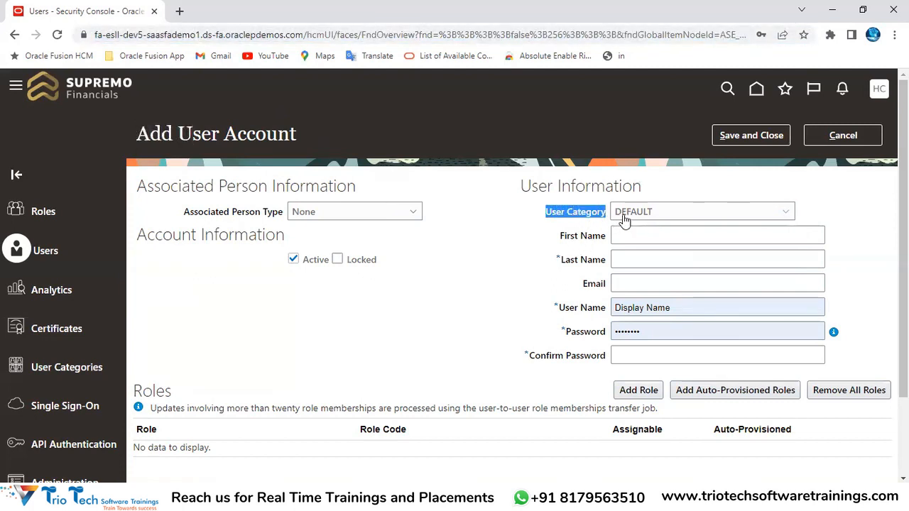
left_click(495, 277)
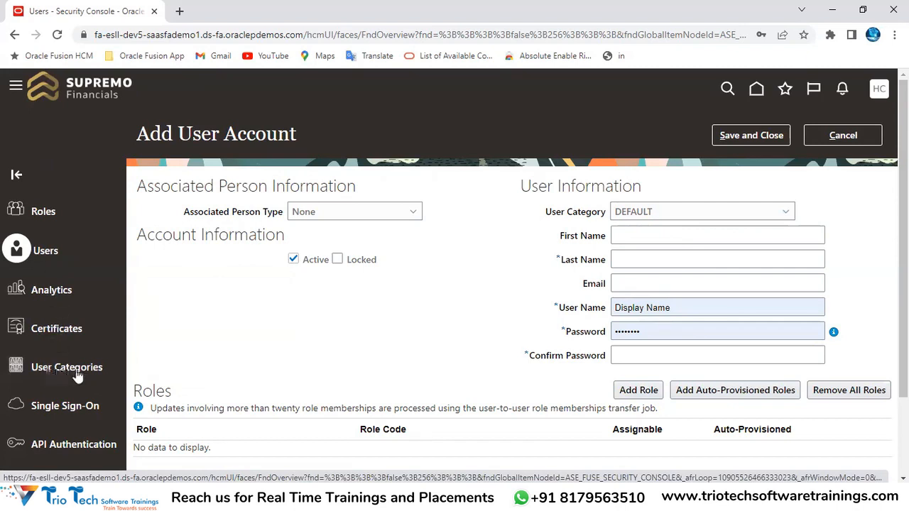
left_click_drag(544, 214, 607, 222)
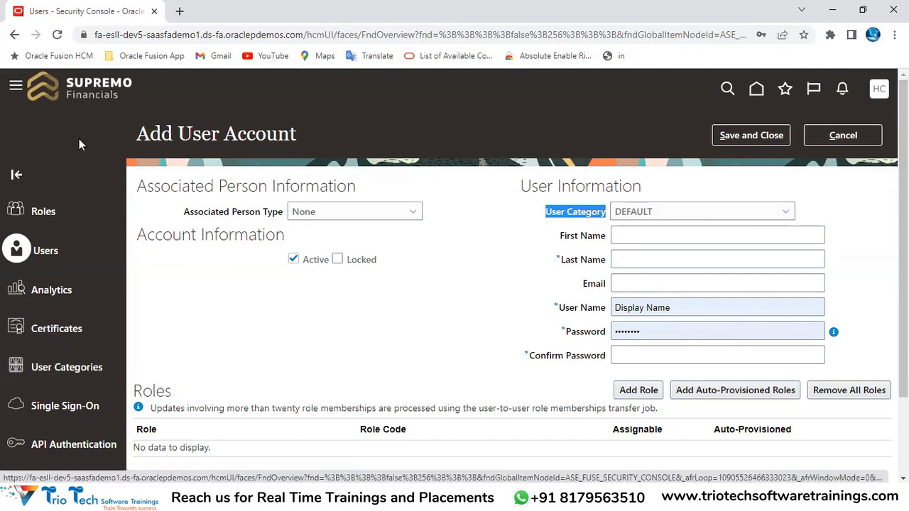
right_click(78, 13)
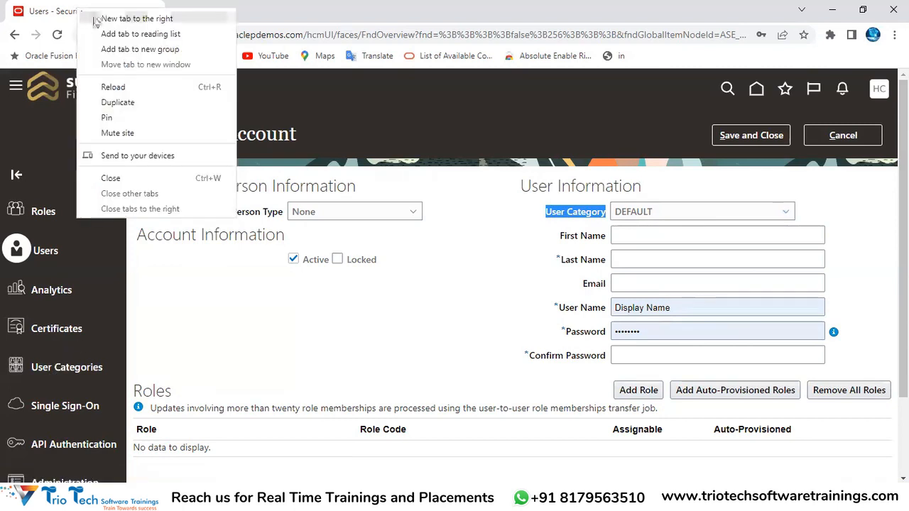
Duplicate the tab, trim its address to the host, and open Security Console from Home
left_click(122, 102)
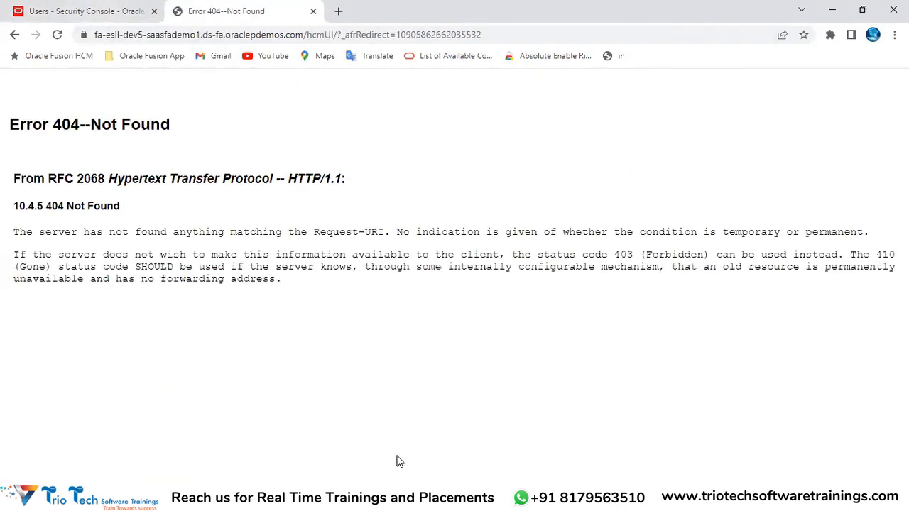
left_click_drag(303, 35, 481, 67)
key("BackSpace")
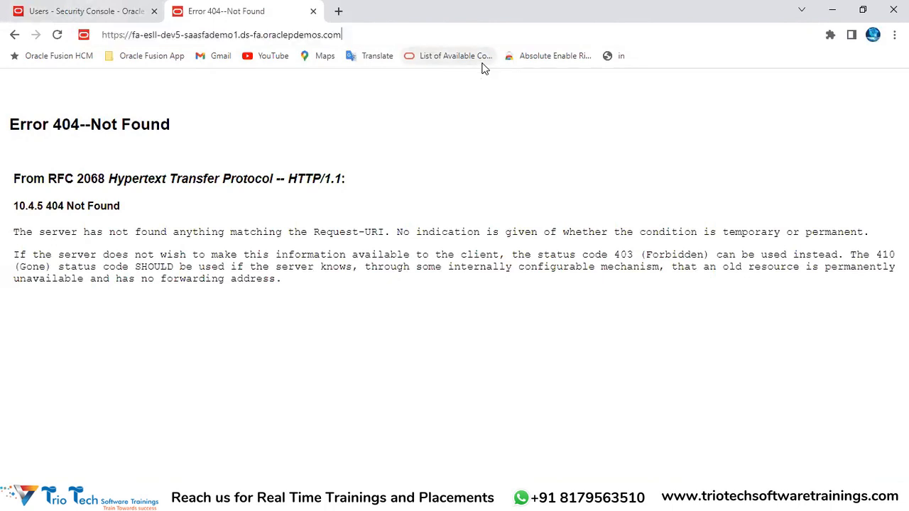
key("Return")
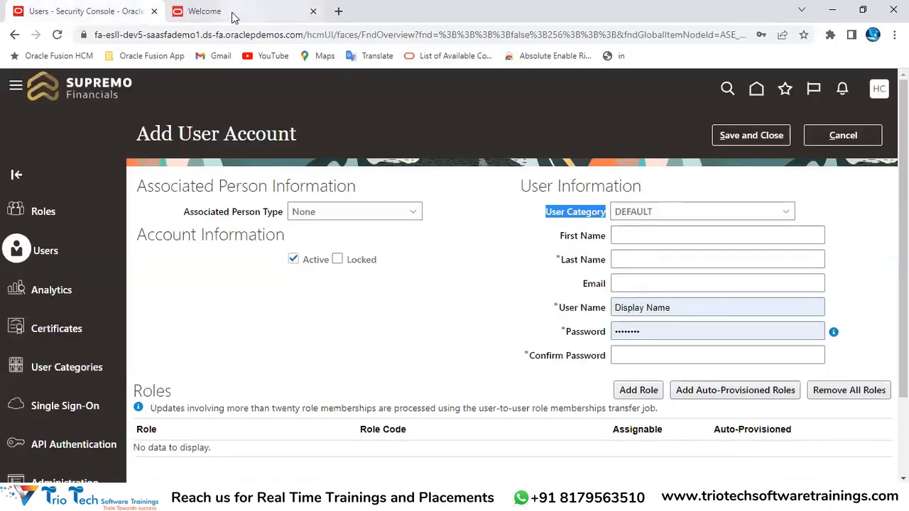
left_click(228, 11)
left_click(757, 90)
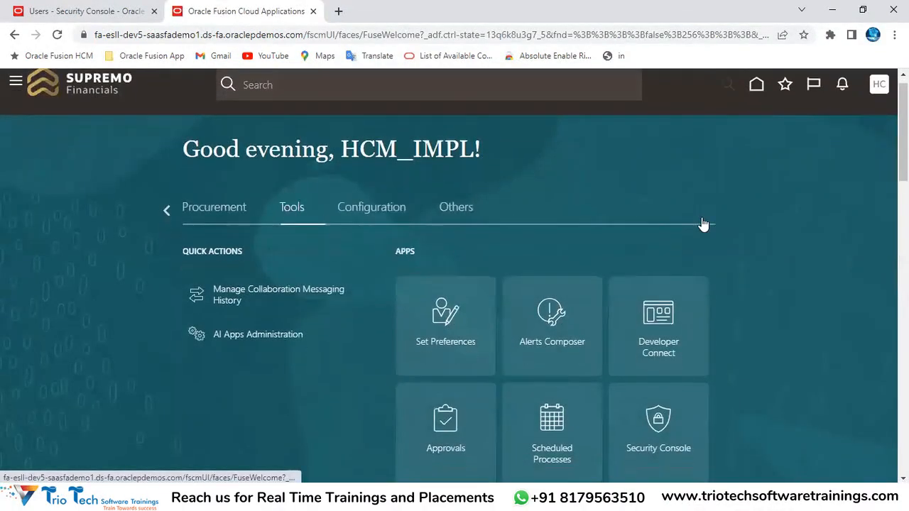
scroll(703, 225, "down", 3)
left_click(660, 256)
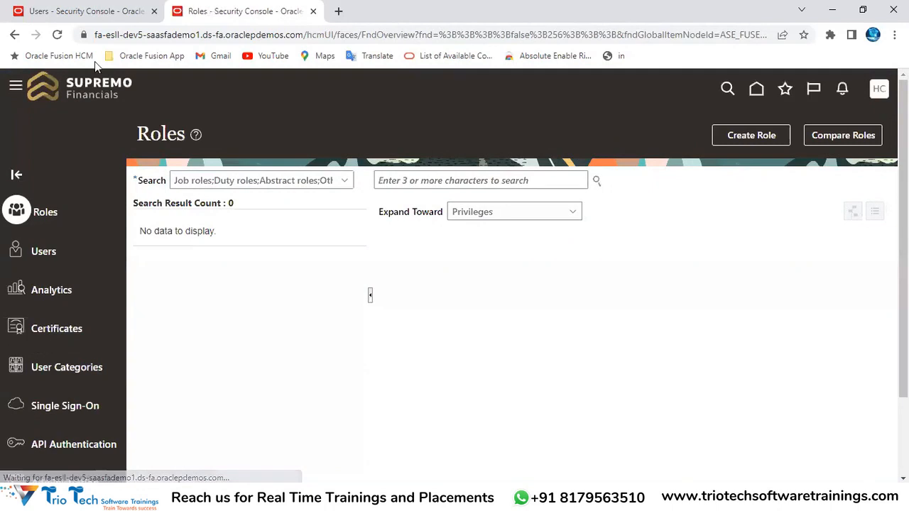
Compare the two tabs, then open User Categories in the second tab
left_click(48, 14)
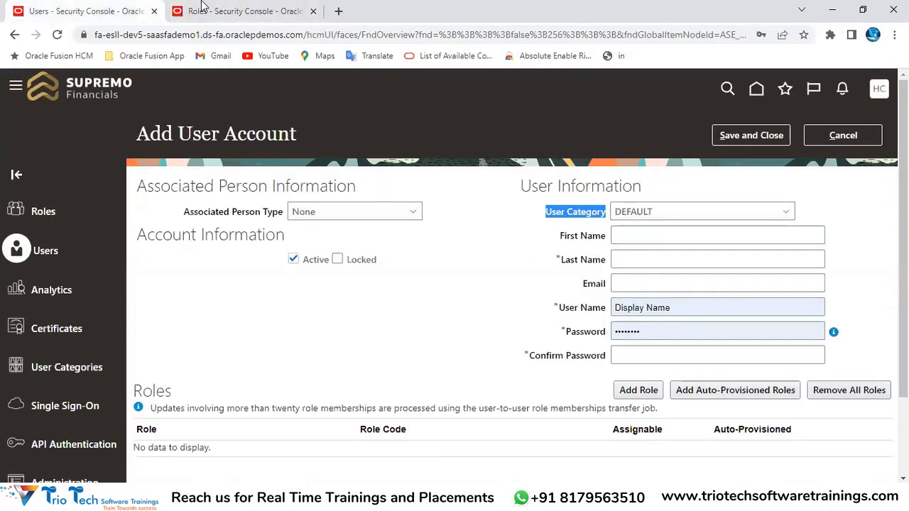
left_click(241, 11)
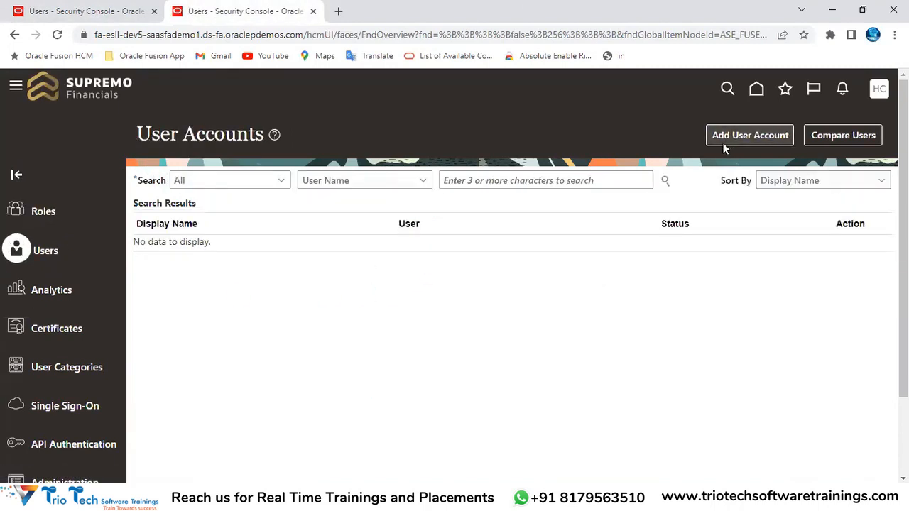
left_click(92, 10)
left_click_drag(135, 131, 253, 127)
left_click(243, 13)
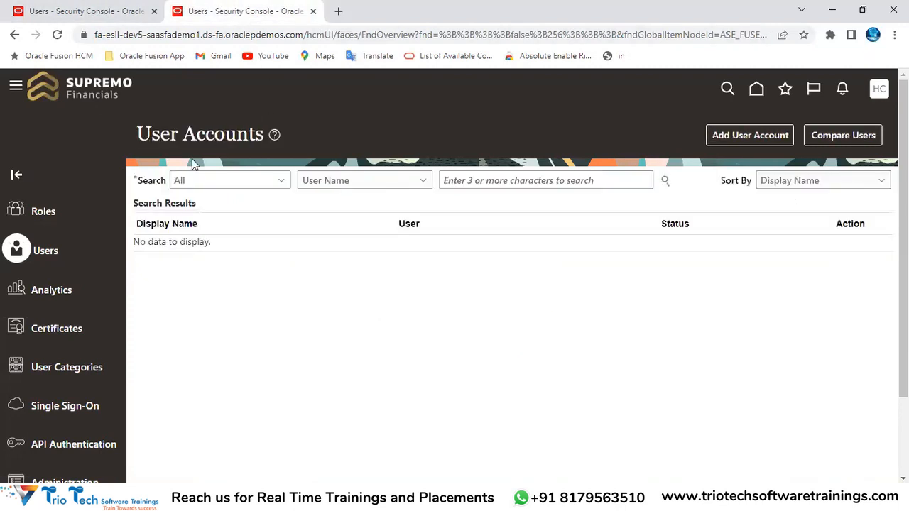
left_click(47, 375)
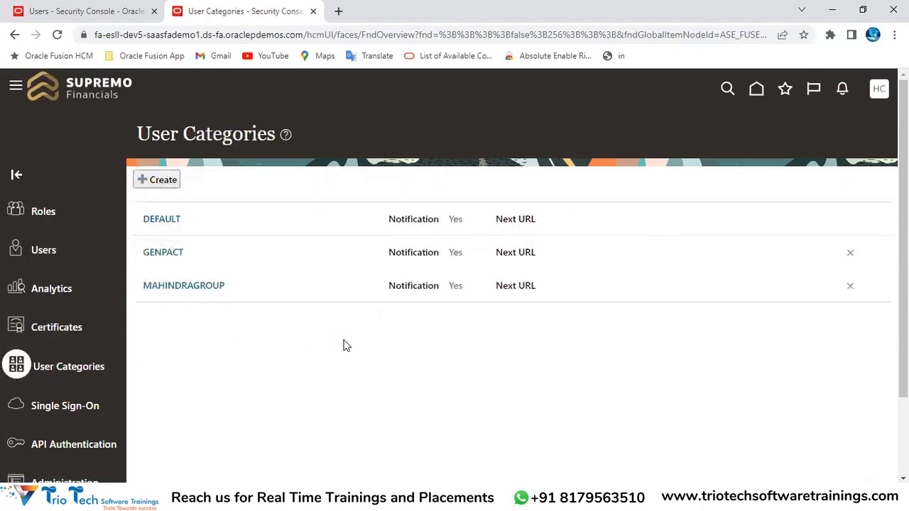
Point out the User Categories heading and address, then open the DEFAULT category showing FirstName.LastName
left_click_drag(138, 135, 276, 136)
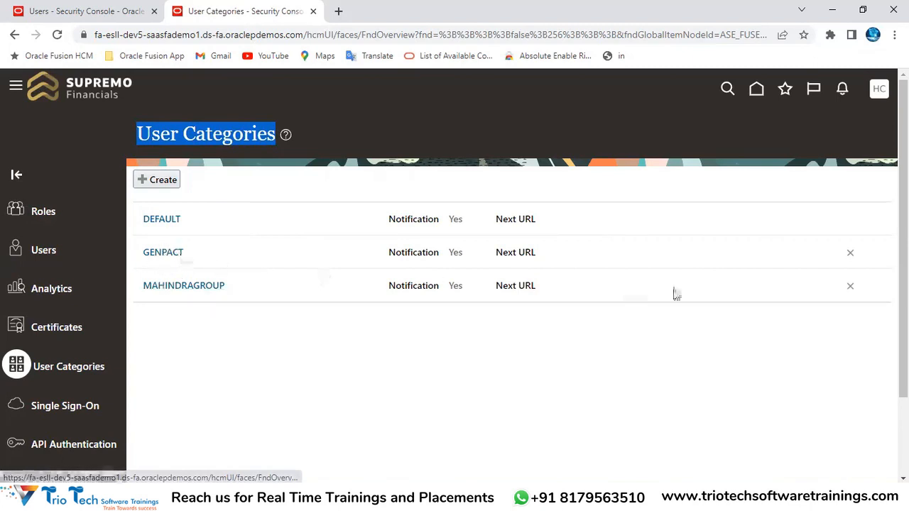
left_click(155, 35)
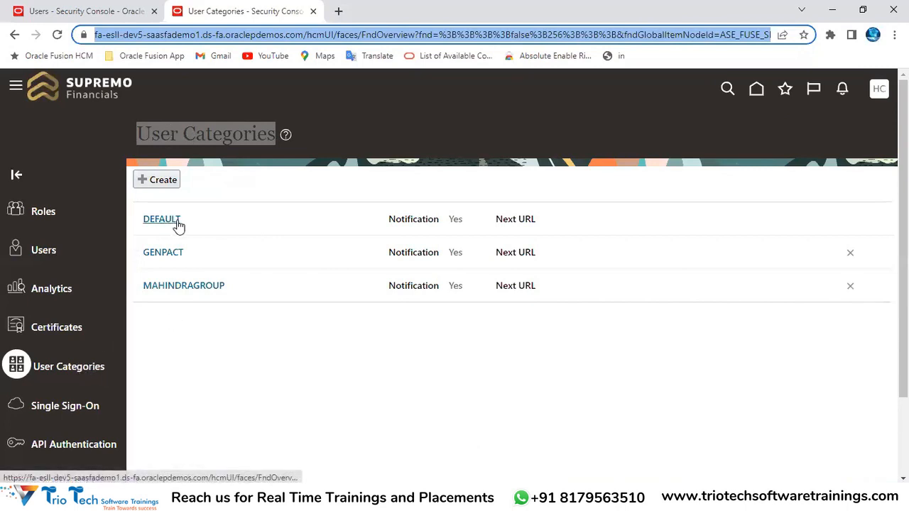
left_click(239, 175)
left_click(147, 36)
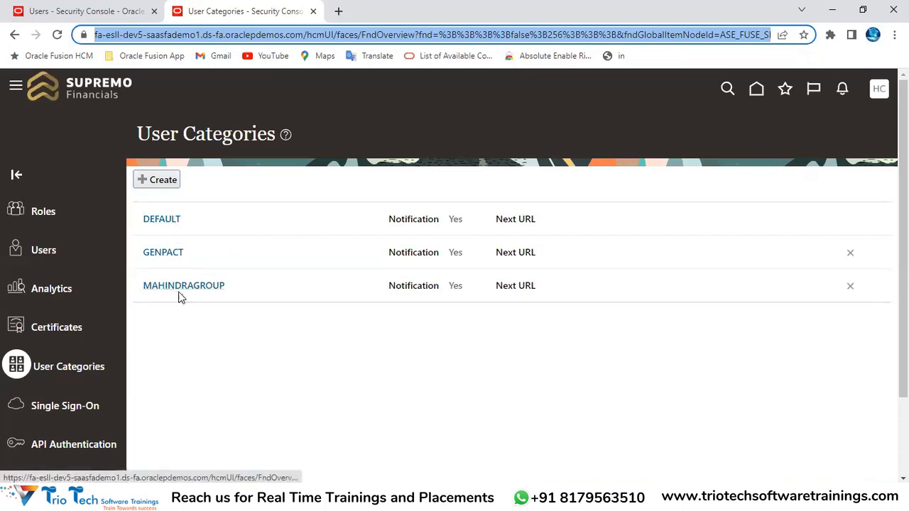
left_click(136, 37)
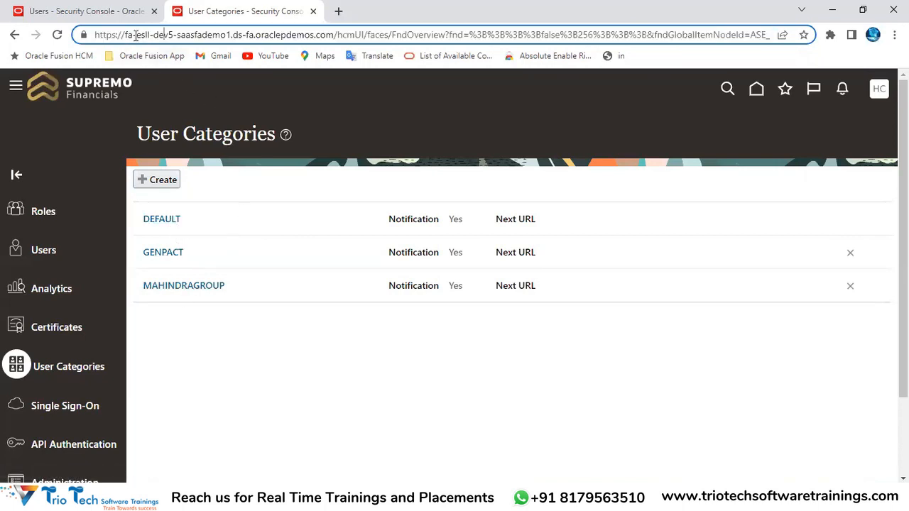
double_click(144, 35)
left_click_drag(332, 35, 87, 62)
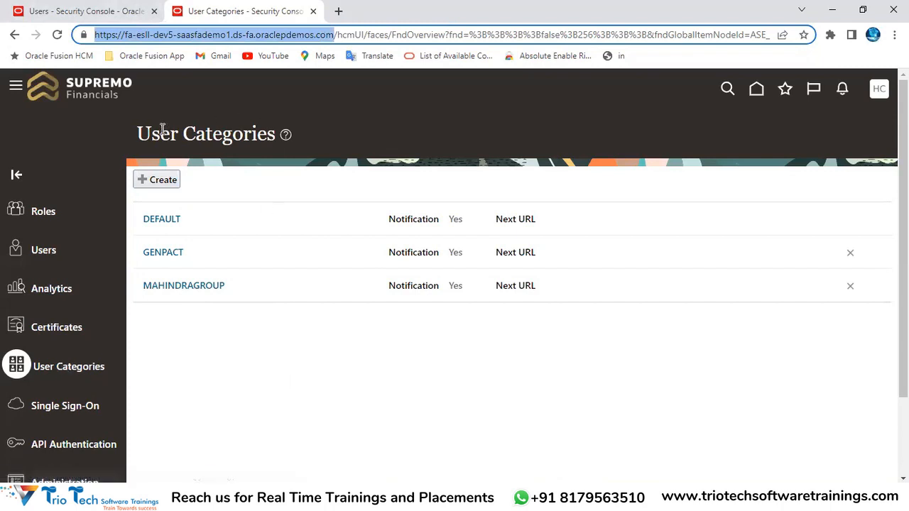
left_click_drag(137, 134, 276, 135)
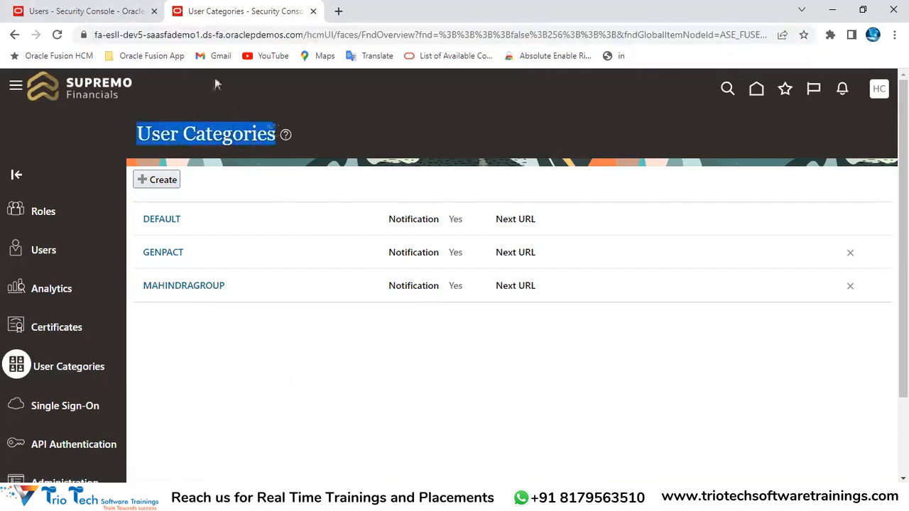
left_click(158, 39)
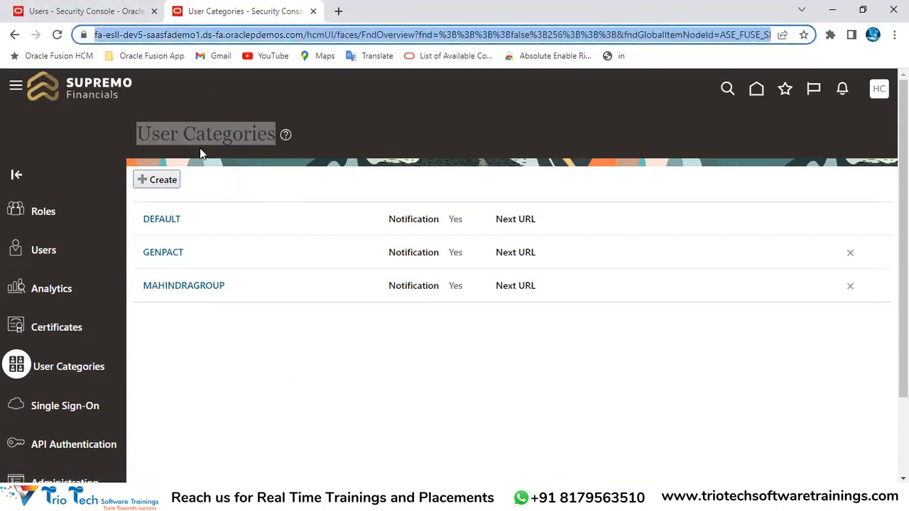
left_click(377, 184)
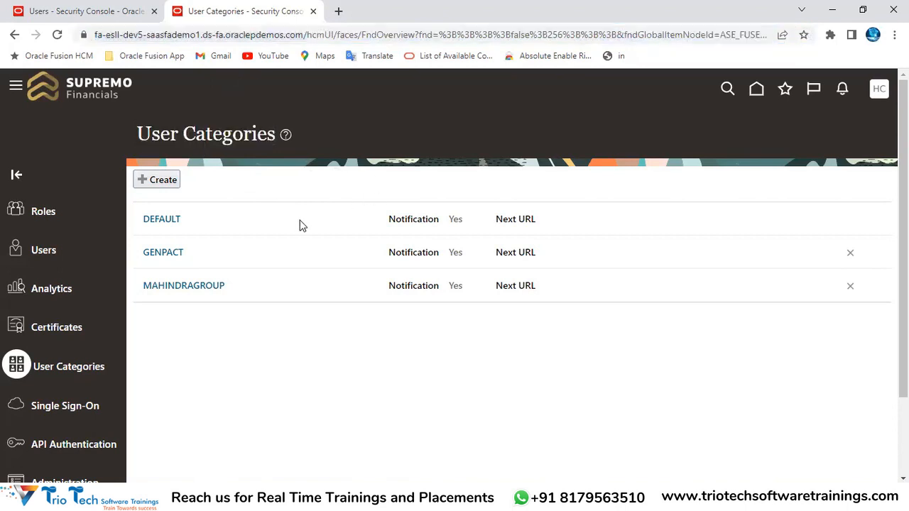
left_click(153, 221)
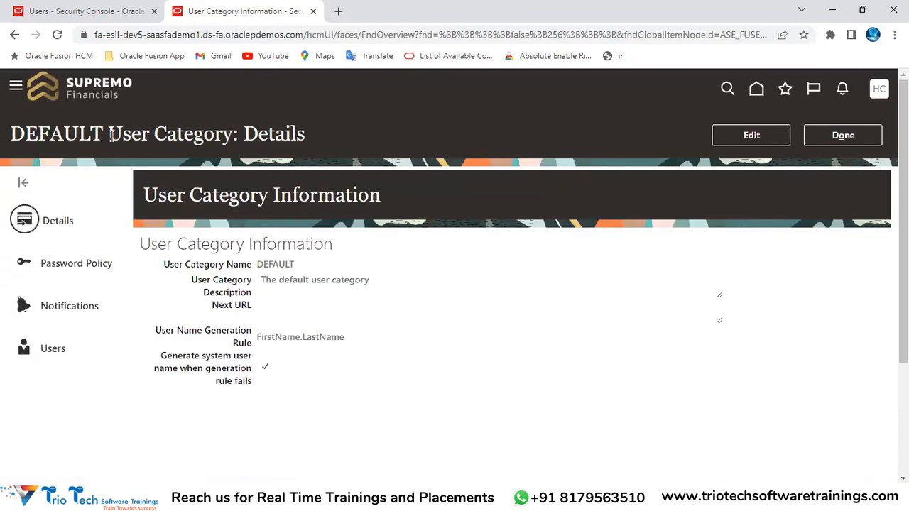
Review the DEFAULT user category's Details page, then its Password Policy settings
double_click(90, 136)
left_click(151, 135)
double_click(247, 134)
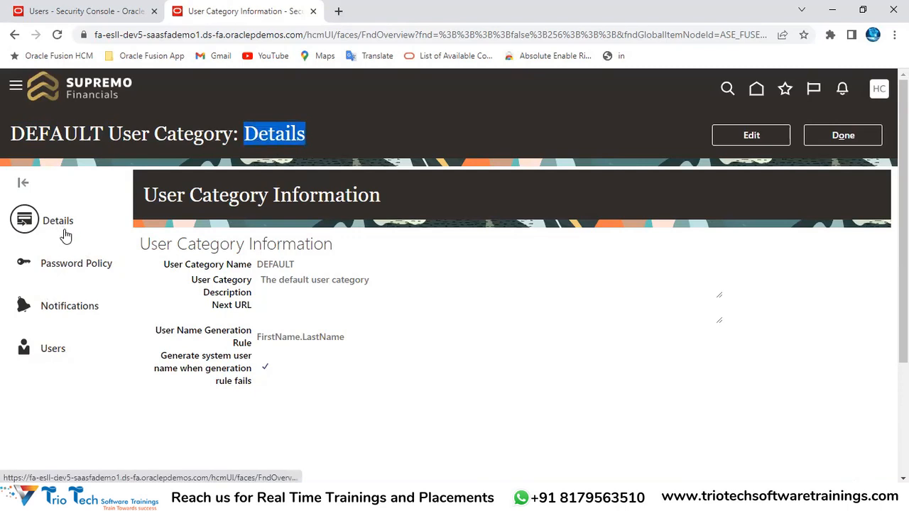
left_click(63, 265)
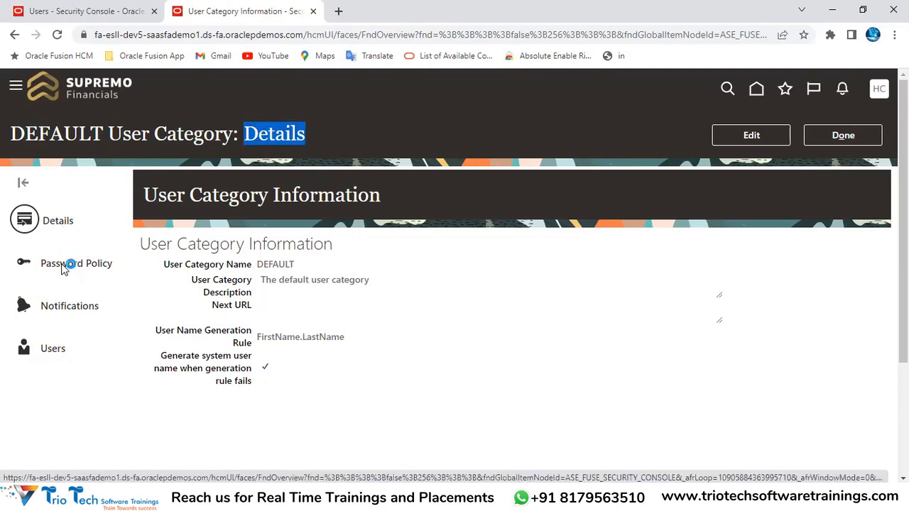
left_click_drag(244, 135, 387, 137)
Check the category's Notifications settings, then return to Details and begin editing it
left_click(54, 310)
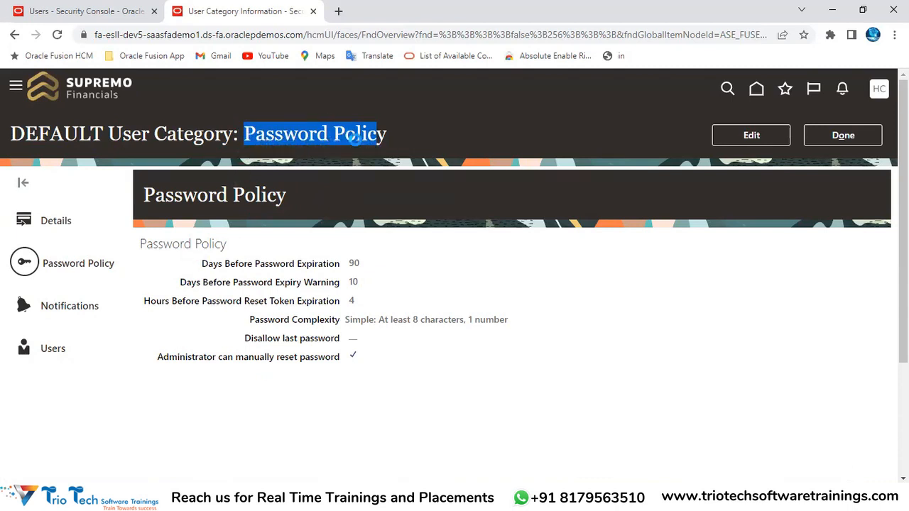
scroll(377, 155, "down", 3)
scroll(377, 154, "up", 3)
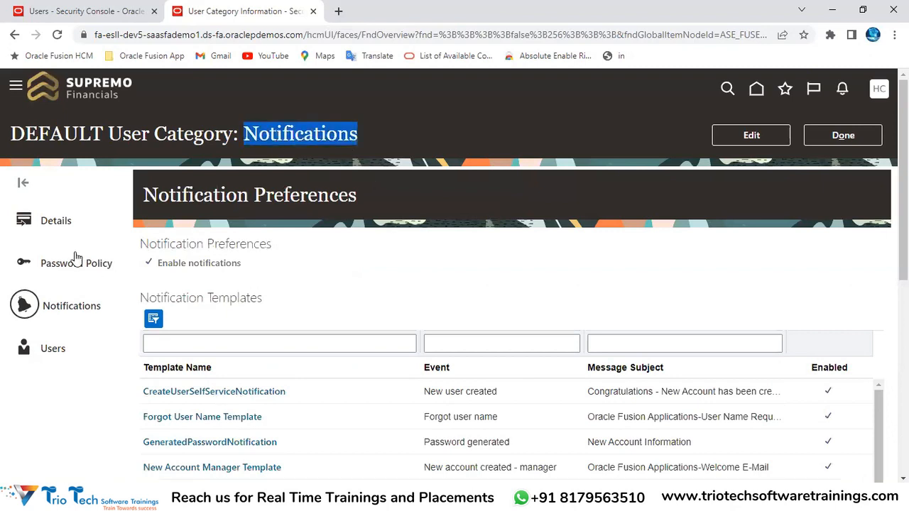
left_click(54, 223)
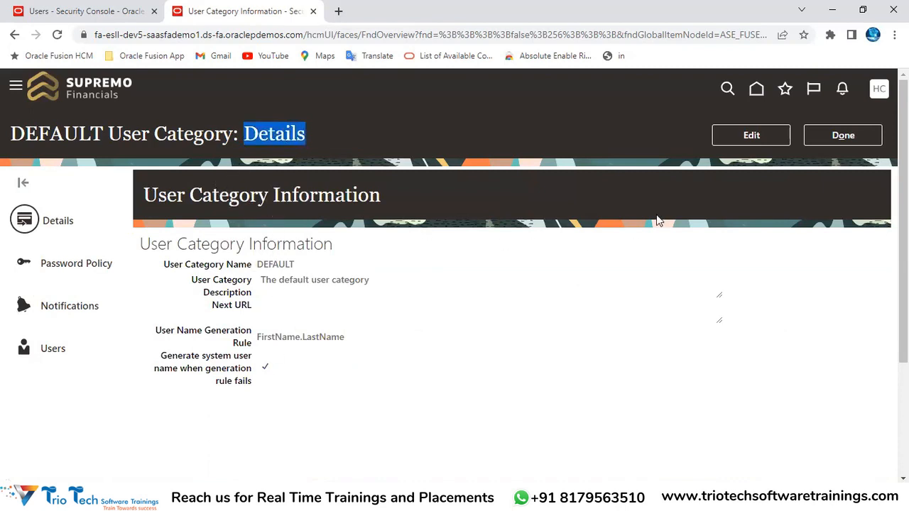
left_click(735, 158)
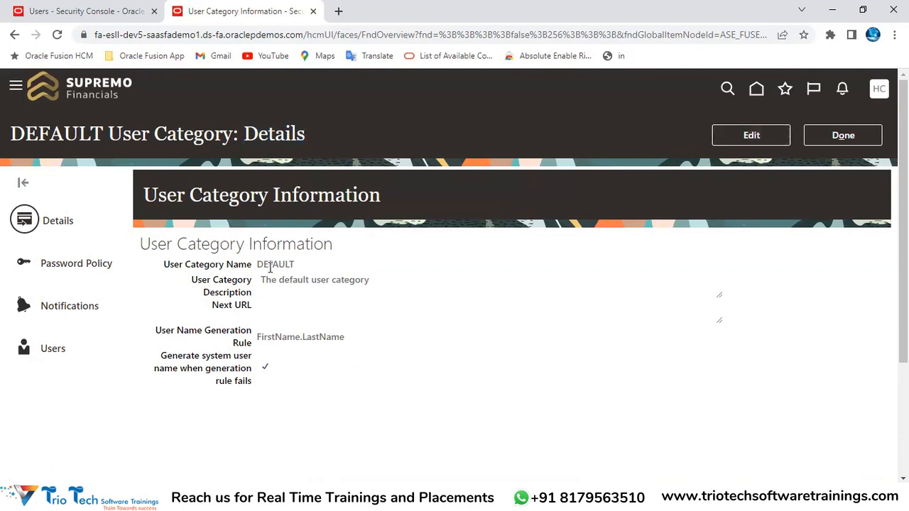
left_click(749, 140)
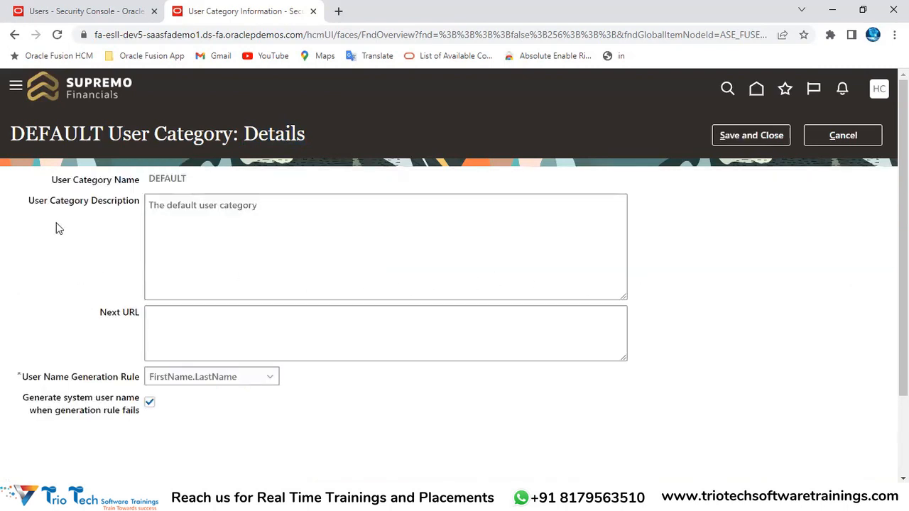
Compare the DEFAULT category name with the User Category shown on Add User Account
left_click_drag(50, 179, 136, 182)
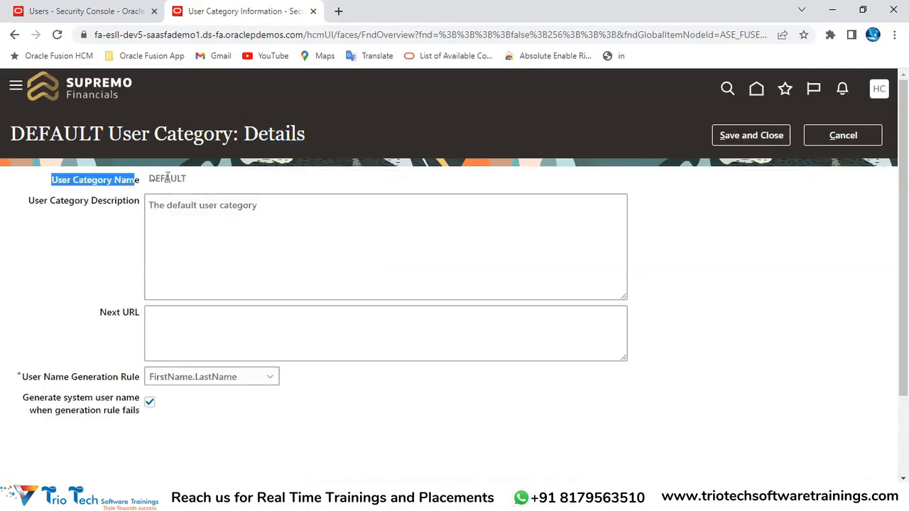
double_click(167, 178)
left_click(84, 11)
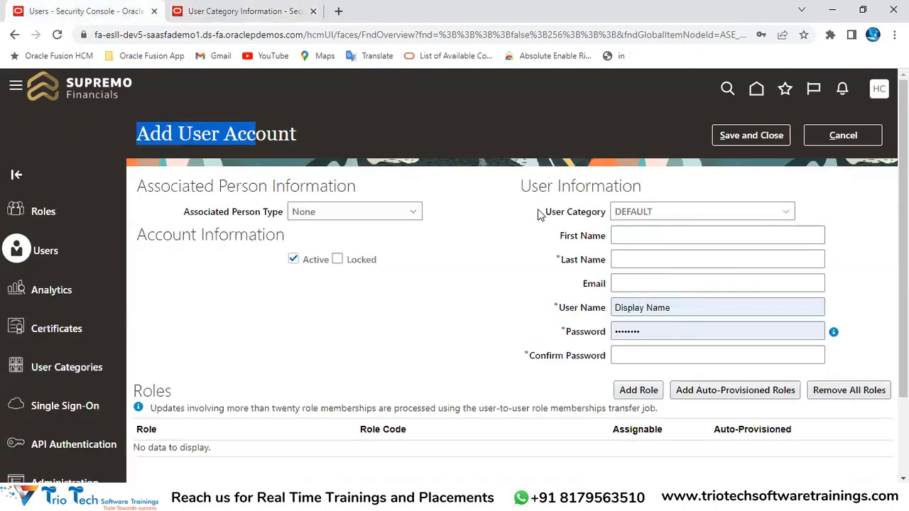
left_click_drag(541, 212, 608, 216)
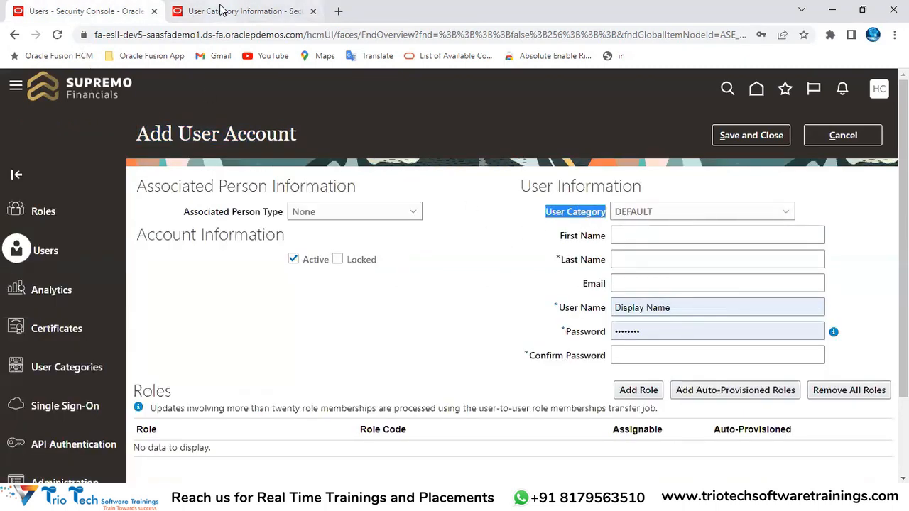
left_click(220, 10)
Review the DEFAULT category's description and its FirstName.LastName User Name Generation Rule
left_click_drag(30, 200, 146, 196)
left_click(194, 225)
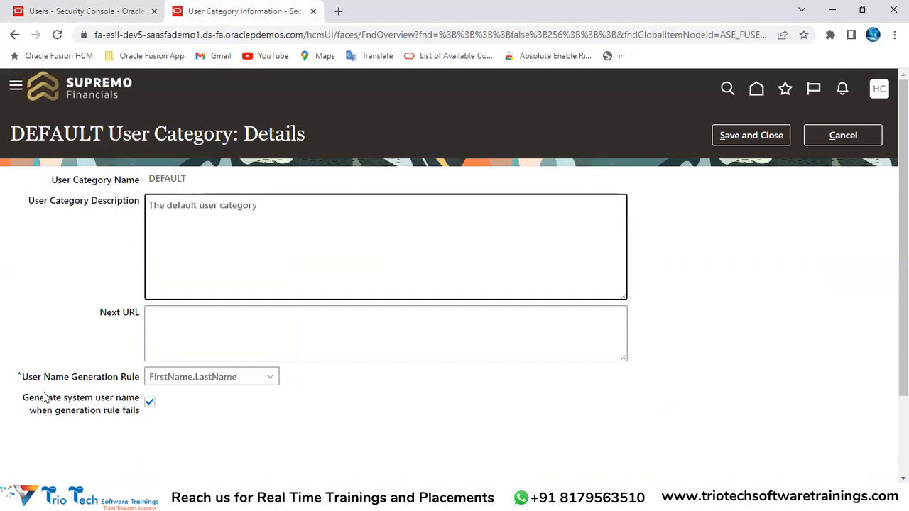
left_click(56, 363)
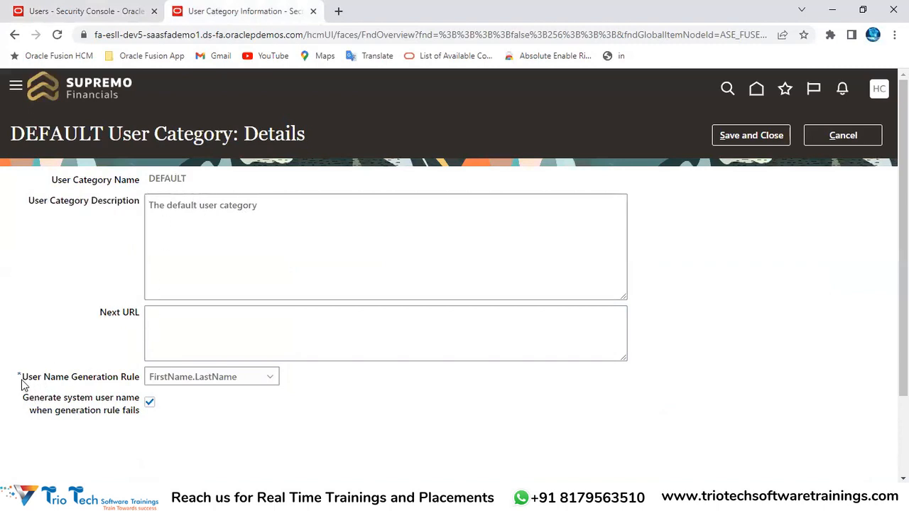
left_click_drag(23, 381, 140, 379)
left_click(79, 382)
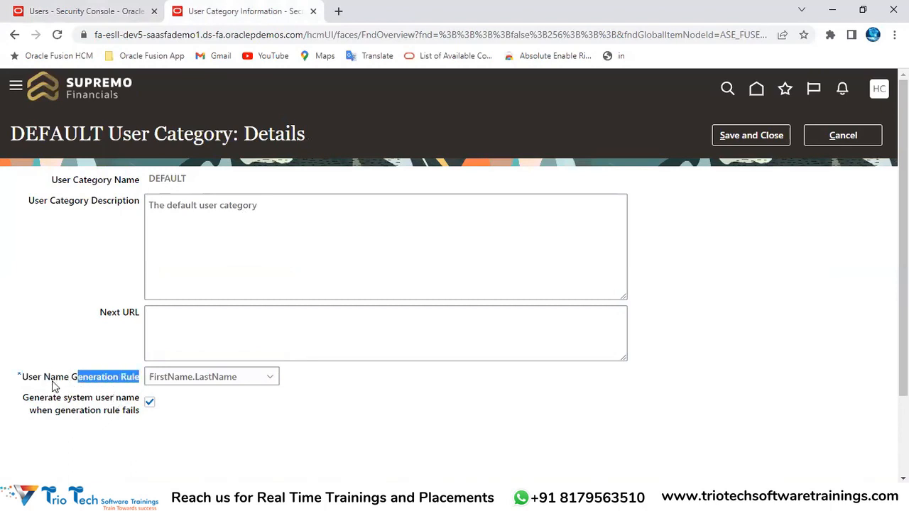
left_click_drag(25, 377, 140, 383)
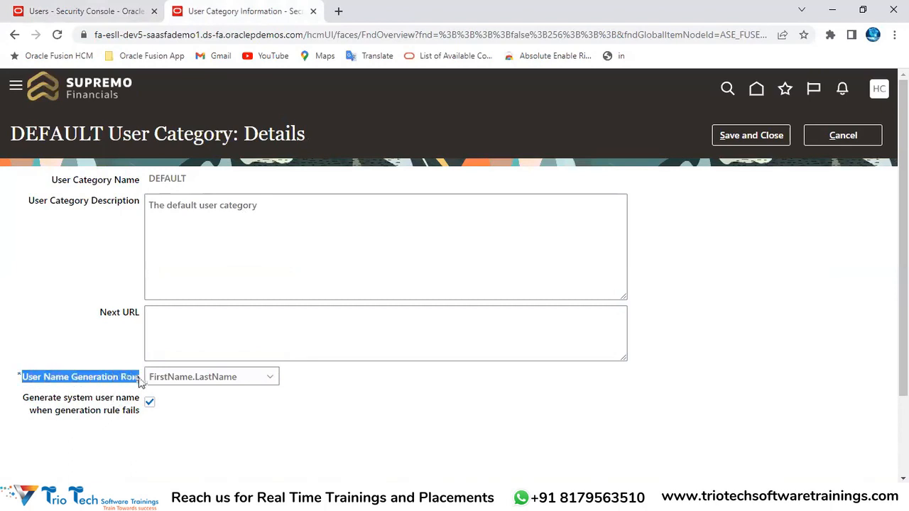
double_click(186, 133)
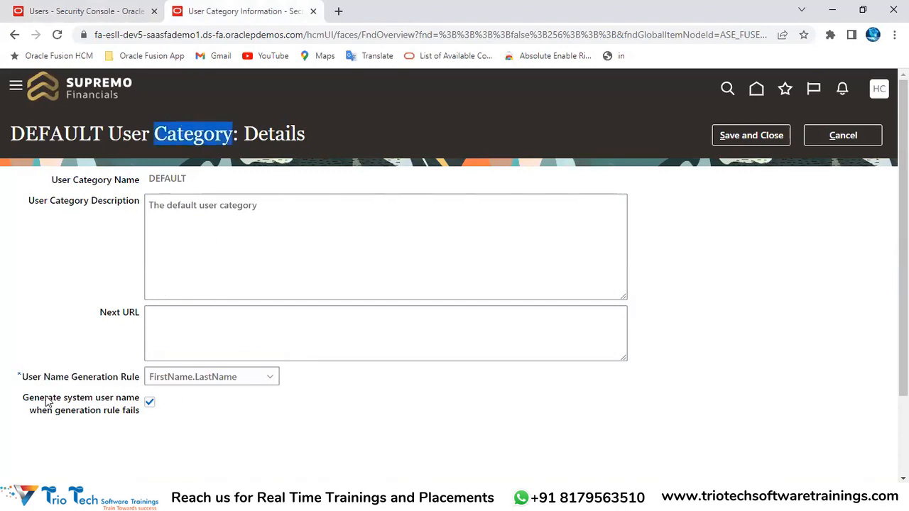
left_click_drag(22, 378, 139, 384)
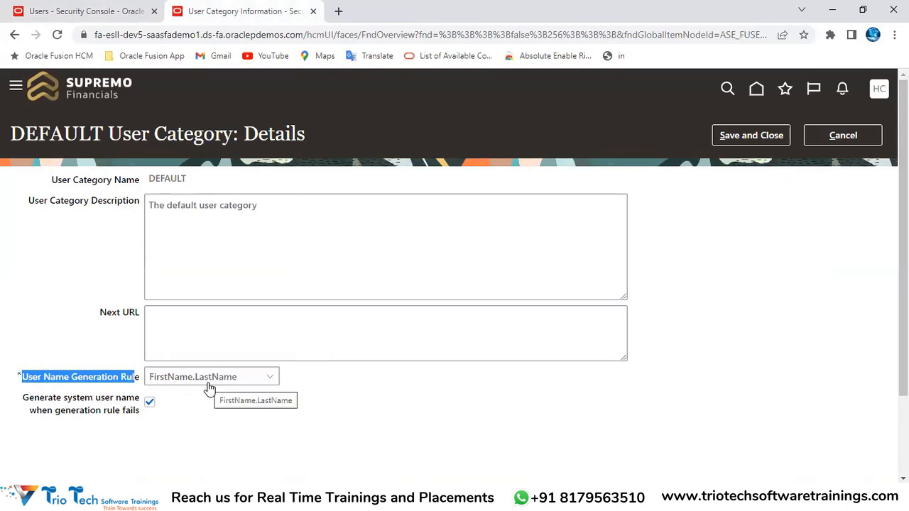
left_click(143, 10)
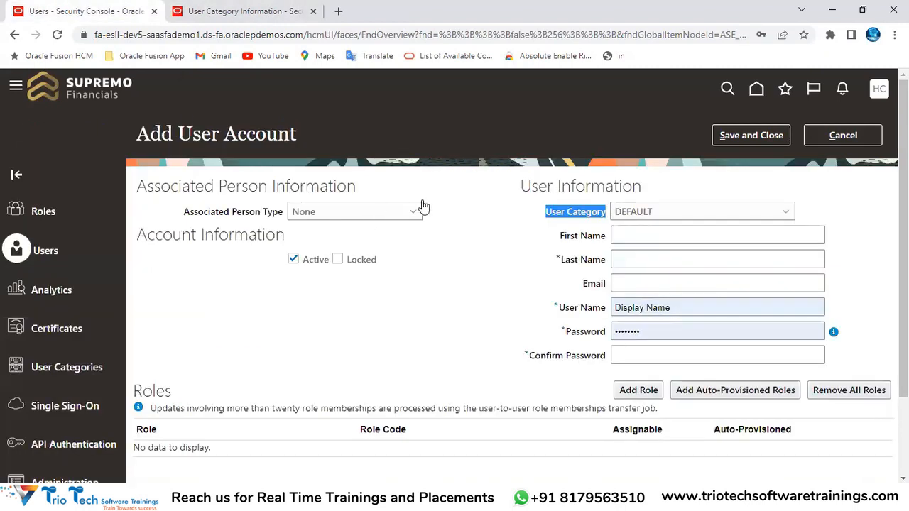
Review the Add User Account heading, User Category, Last Name and User Name fields
left_click(370, 194)
left_click_drag(153, 132, 307, 123)
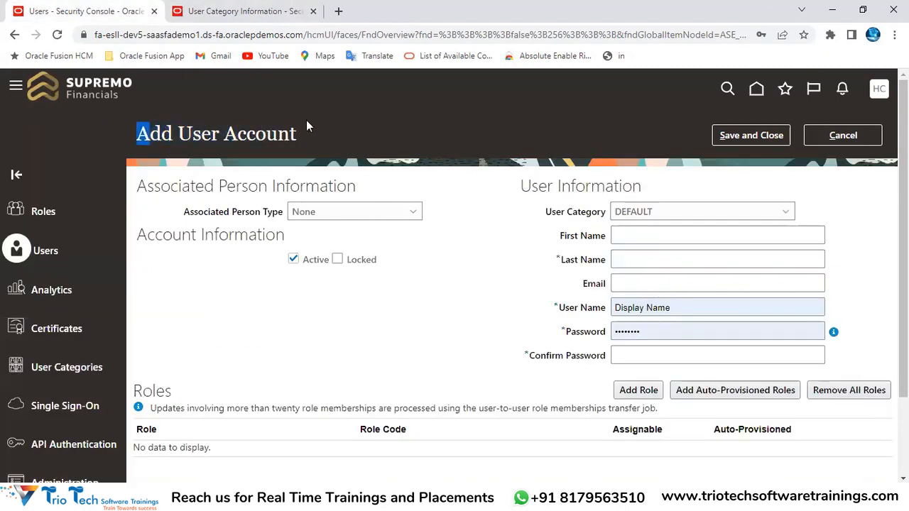
left_click(559, 215)
triple_click(560, 215)
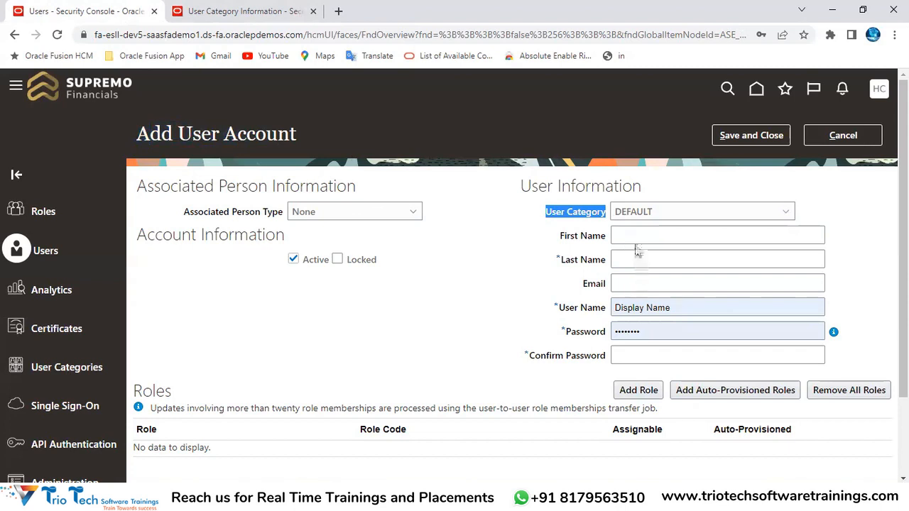
left_click(630, 260)
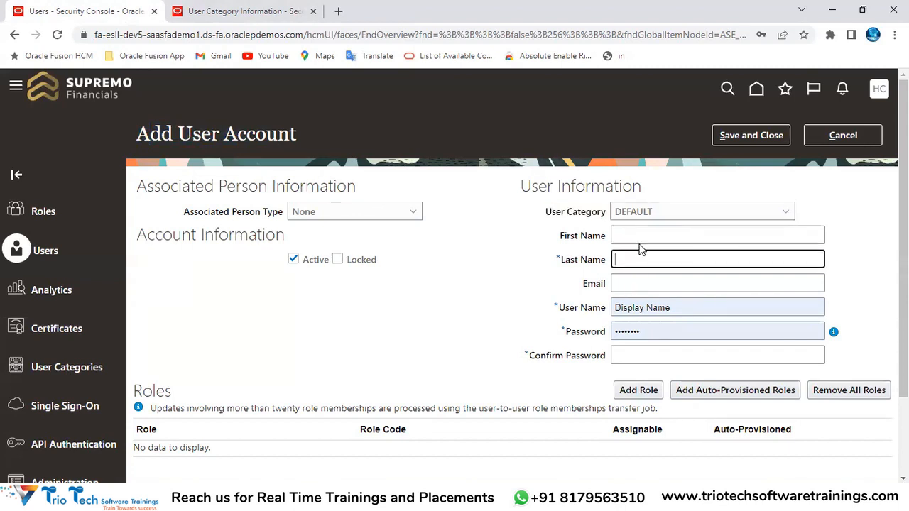
left_click(687, 304)
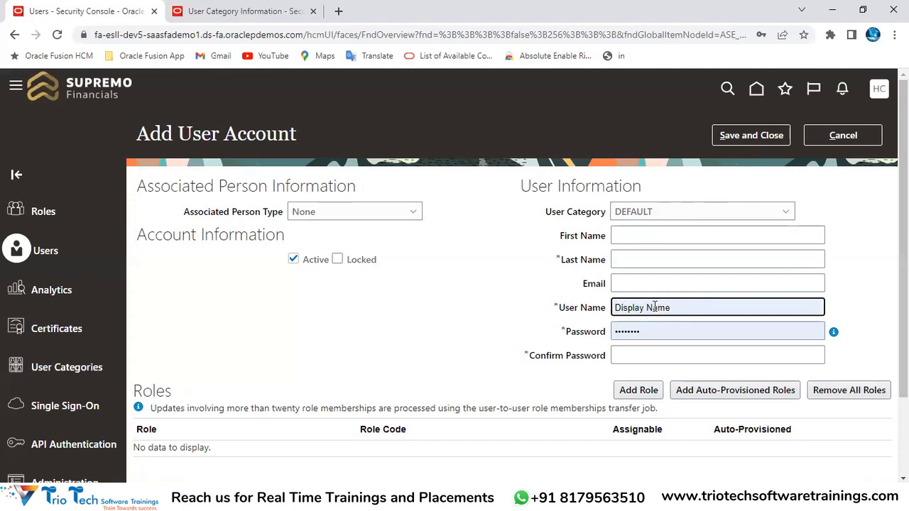
Enter the new user's first and last names so a FirstName.LastName user name generates
left_click(630, 238)
type("TrioTech")
key("Tab")
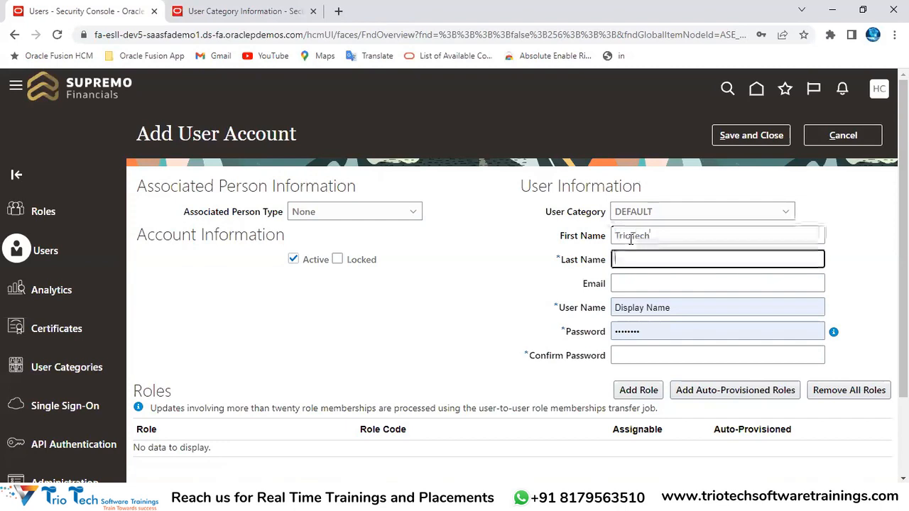
type("Varma")
key("Tab")
key("Tab")
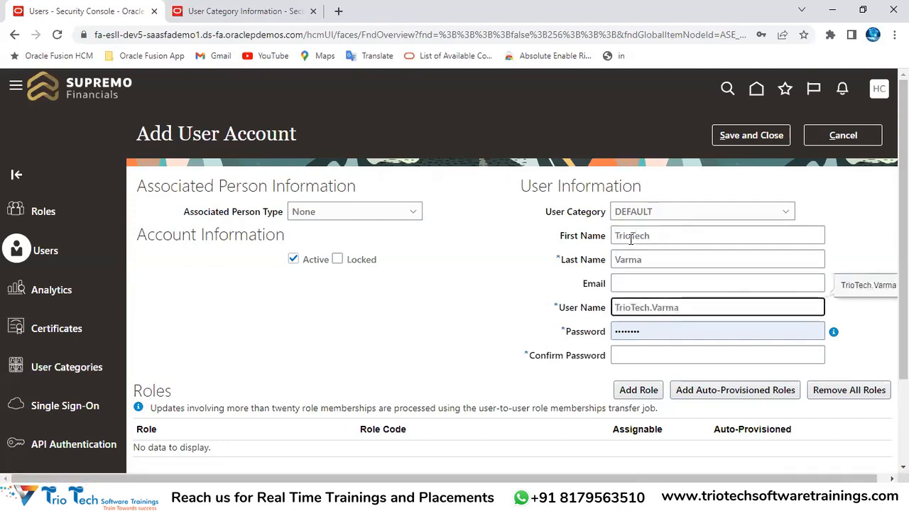
left_click_drag(714, 309, 568, 332)
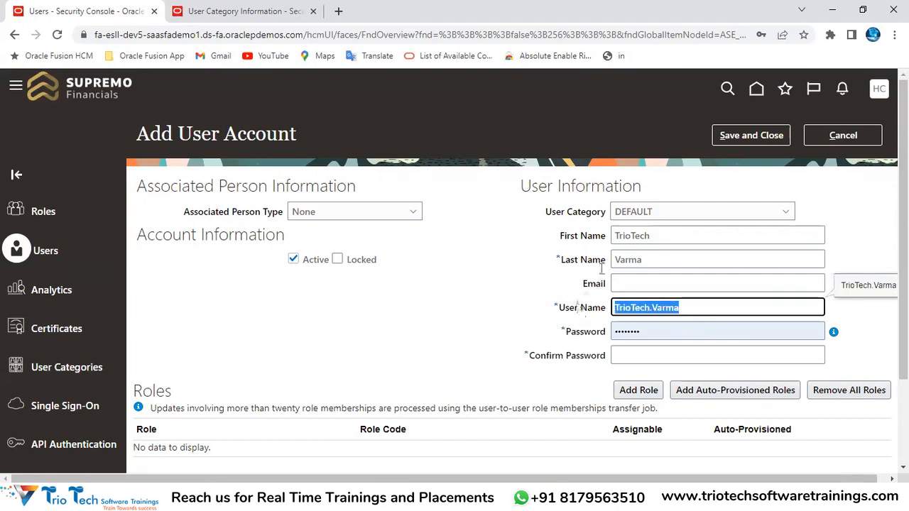
left_click_drag(201, 131, 299, 122)
left_click_drag(546, 215, 587, 215)
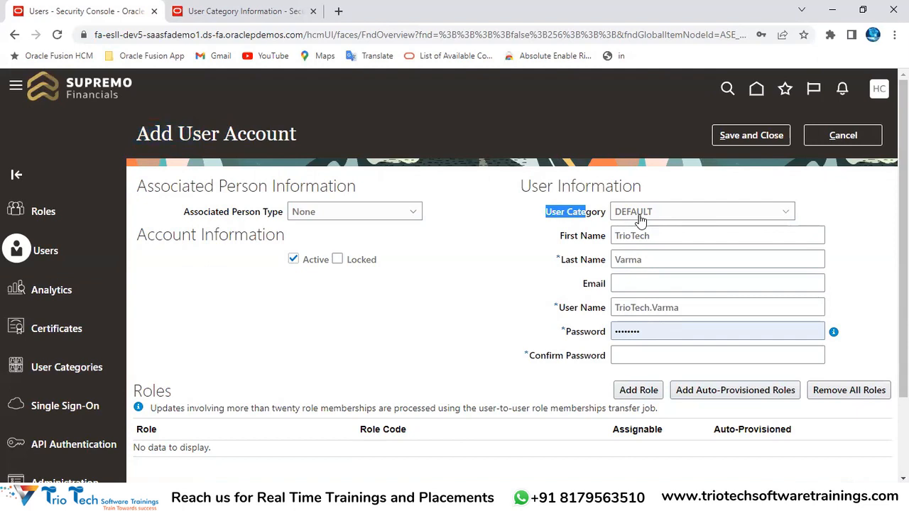
left_click(257, 18)
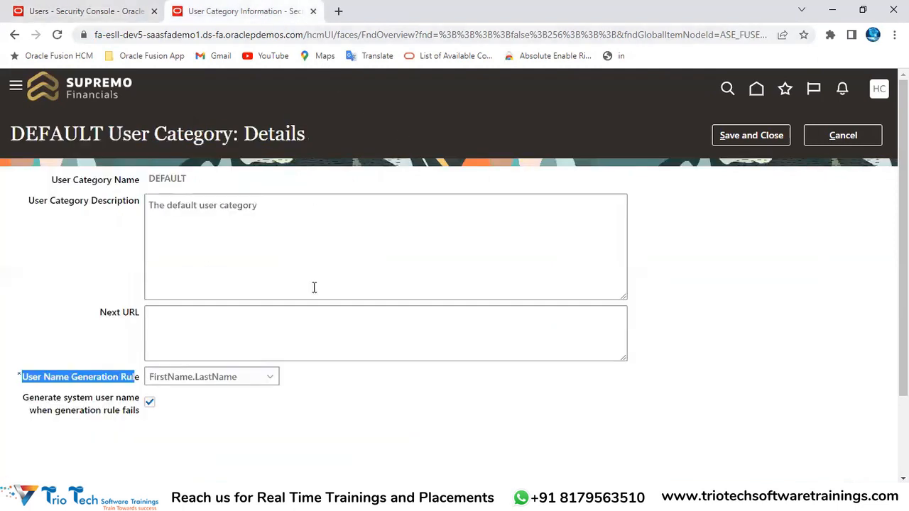
left_click(216, 402)
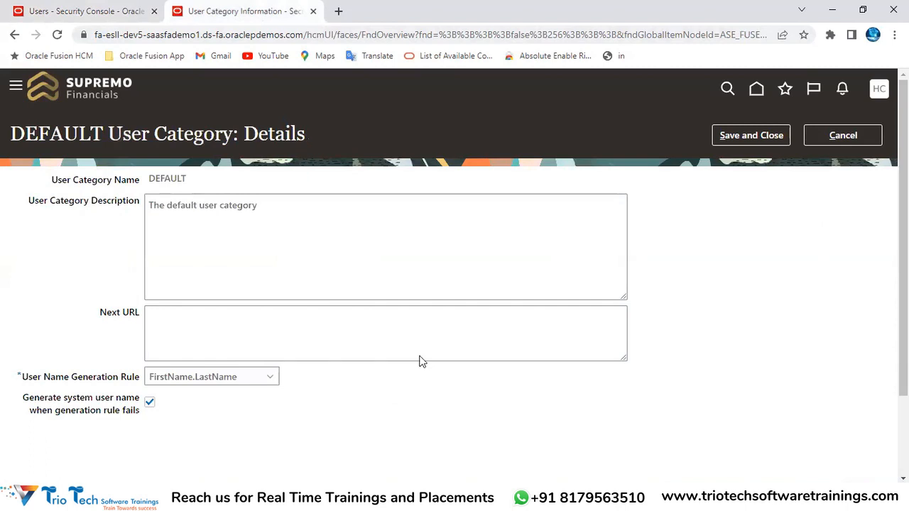
key("alt+Tab")
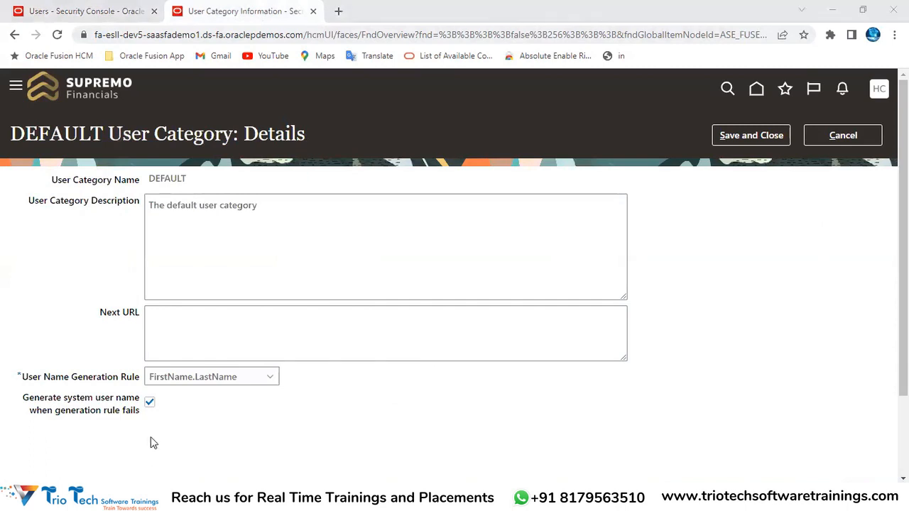
left_click(201, 378)
scroll(213, 377, "down", 1)
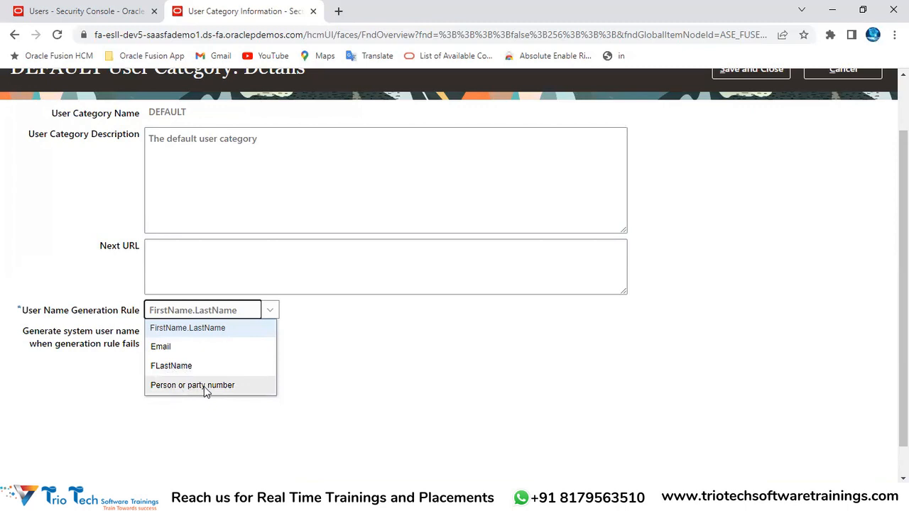
left_click(187, 34)
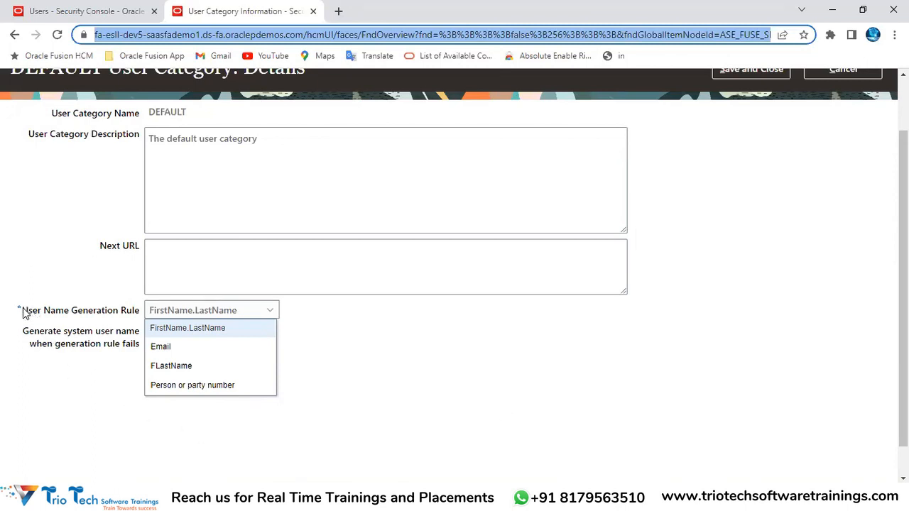
left_click_drag(22, 311, 72, 307)
scroll(157, 151, "up", 1)
left_click(147, 34)
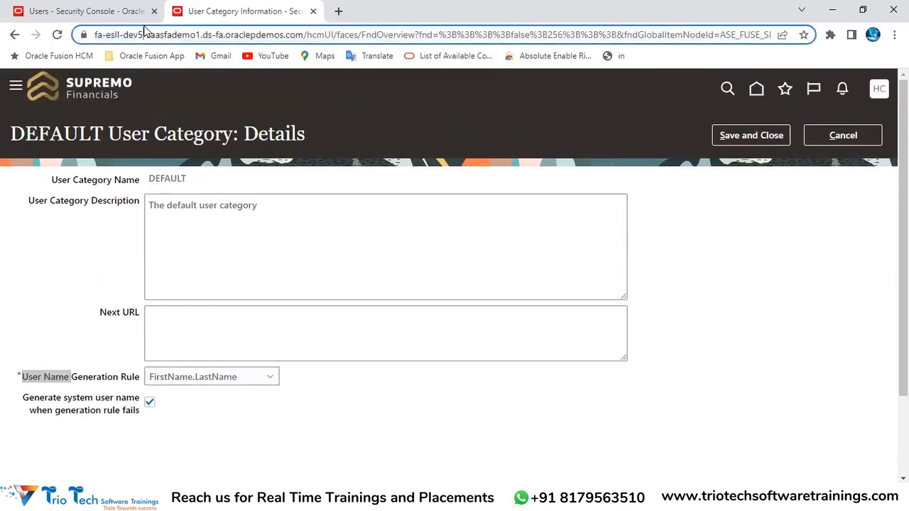
Change the DEFAULT category's User Name Generation Rule to Email and save it
left_click(255, 378)
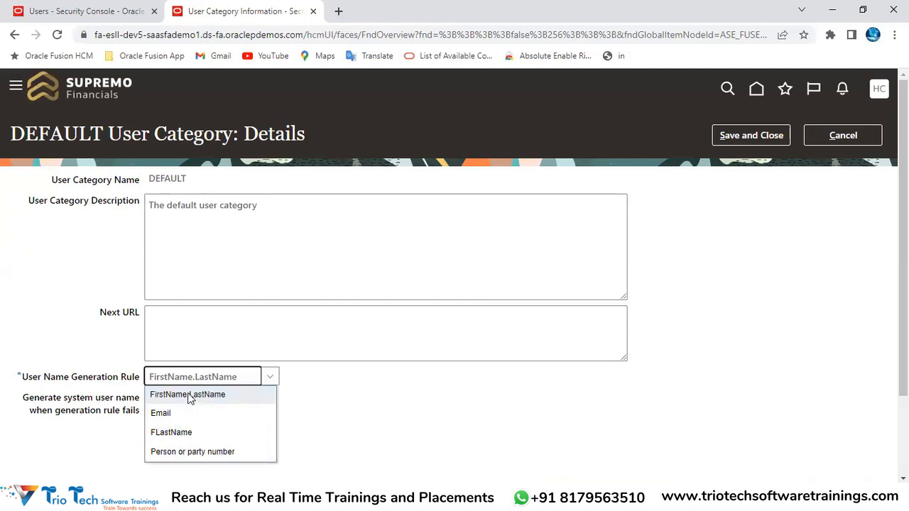
left_click(171, 417)
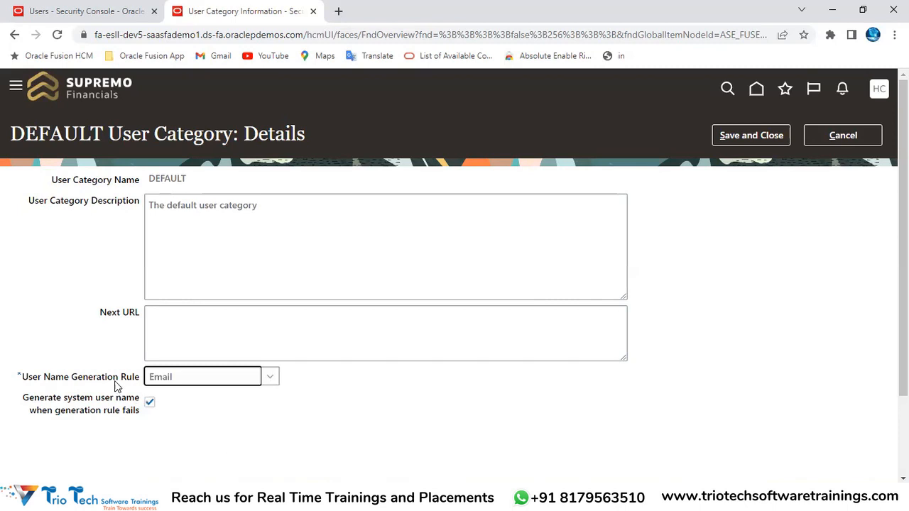
left_click_drag(67, 378, 156, 387)
left_click(771, 135)
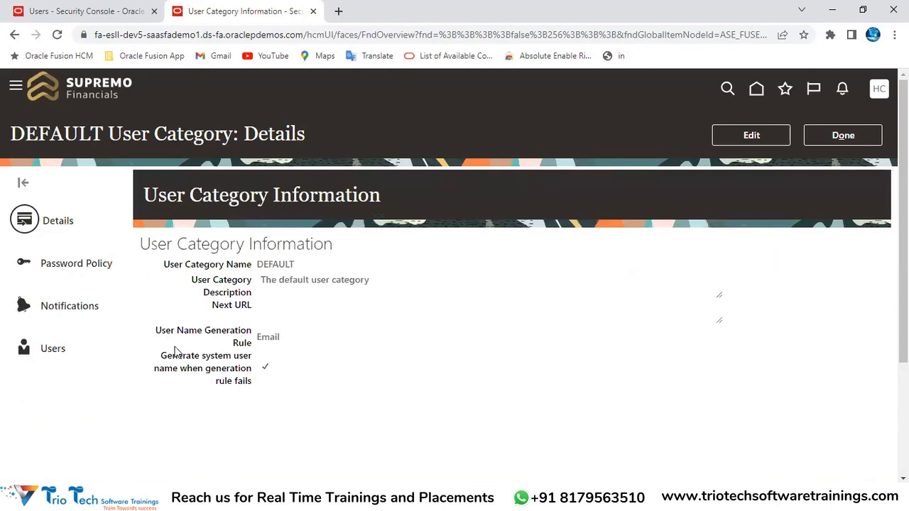
Confirm the saved Email rule, then discard the unfinished new user account
left_click_drag(155, 331, 267, 339)
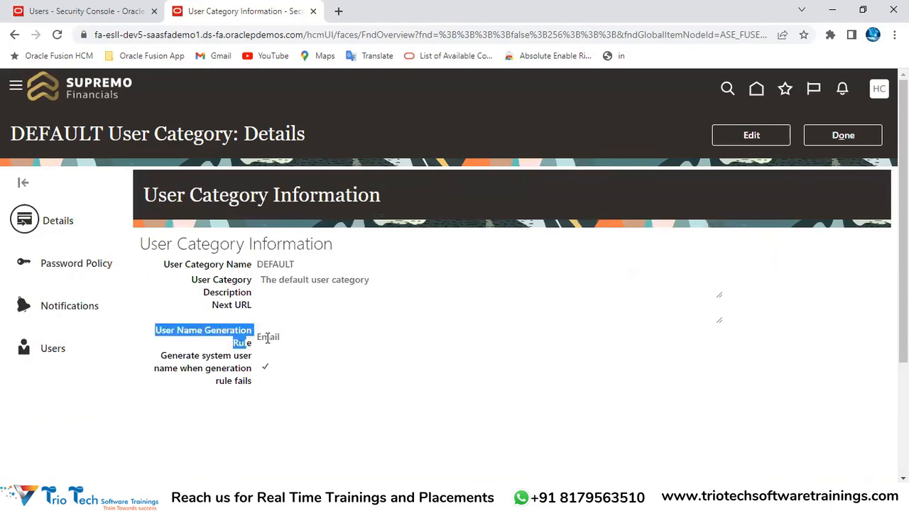
double_click(267, 338)
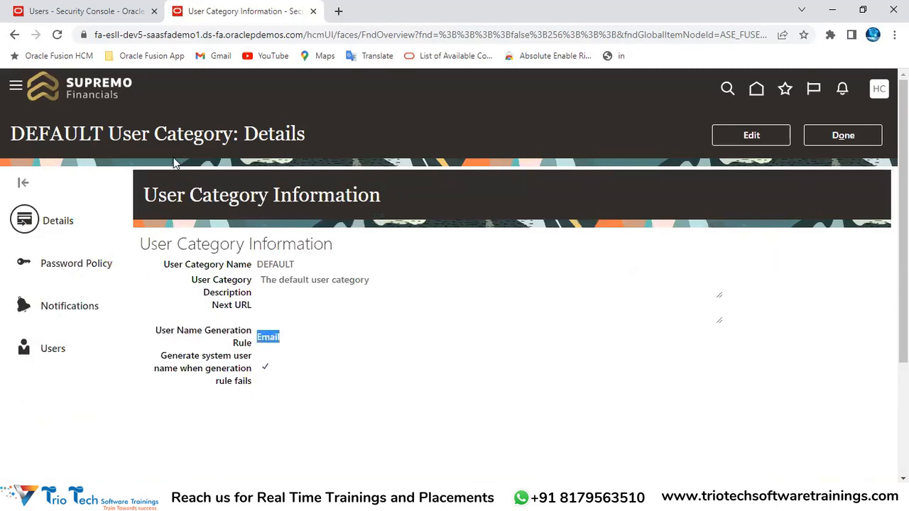
left_click(93, 13)
left_click(857, 134)
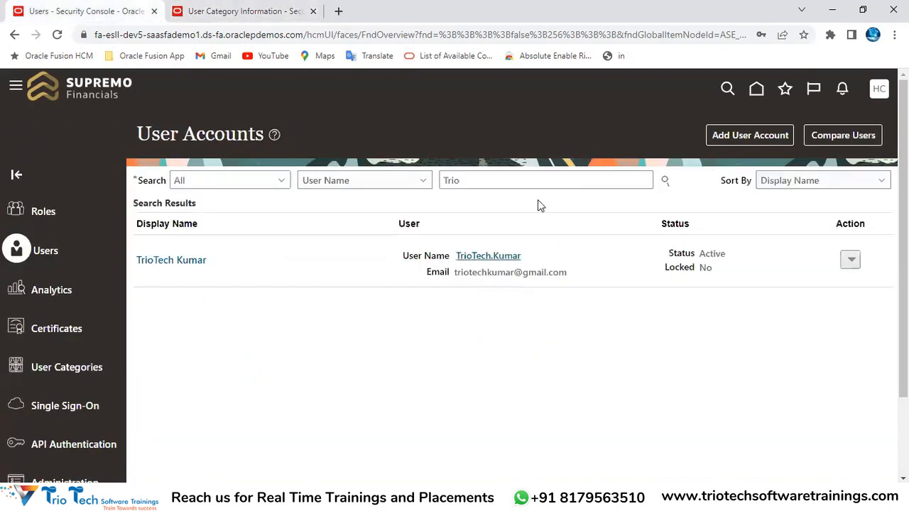
Start a new user account and enter the user's first name, last name and e-mail address
left_click(743, 136)
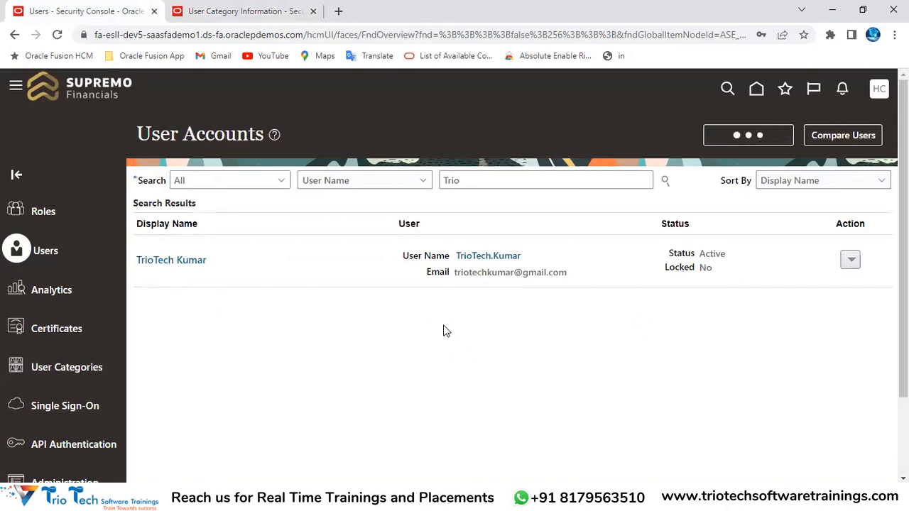
mouse_move(583, 285)
left_mouse_down()
mouse_move(602, 289)
mouse_move(584, 281)
left_mouse_up()
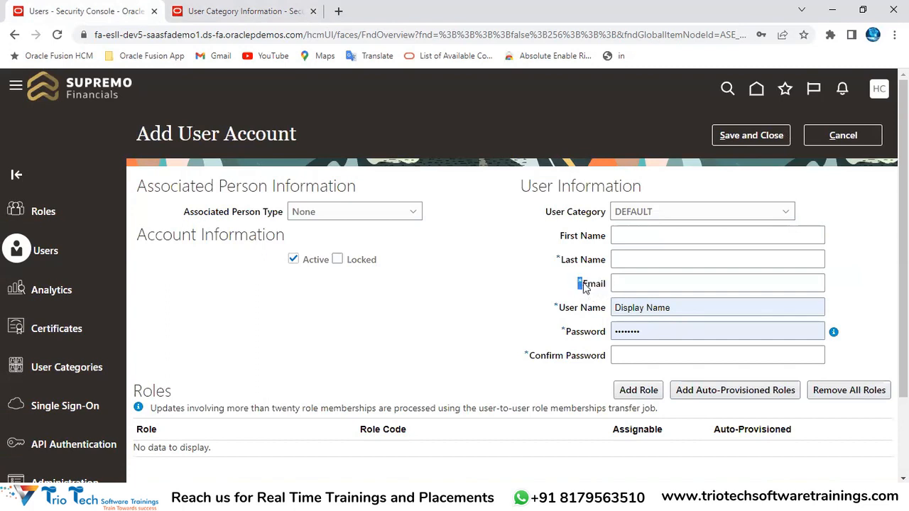
left_click(627, 235)
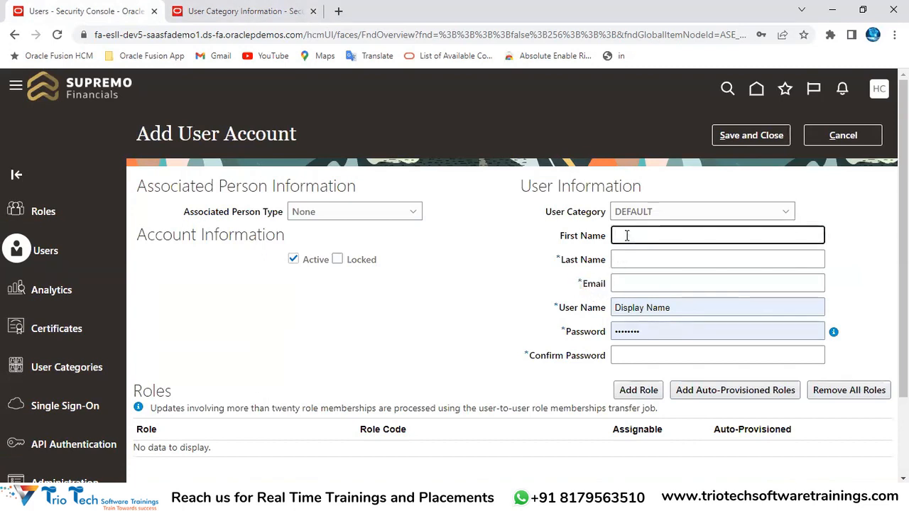
type("TrioTech")
key("Tab")
type("Varma")
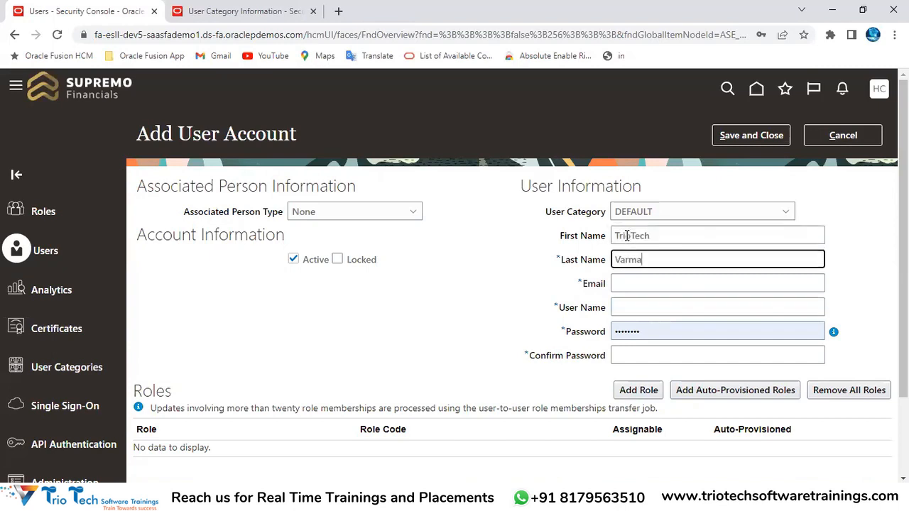
left_click(668, 278)
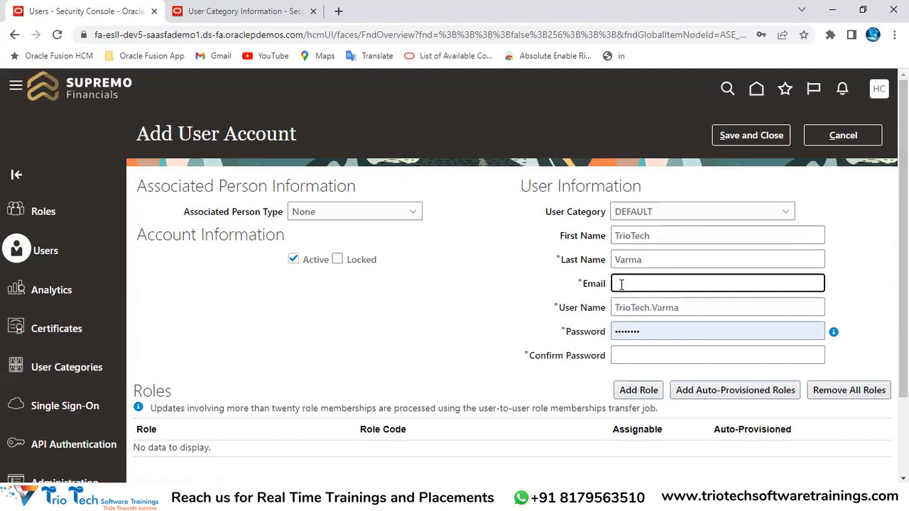
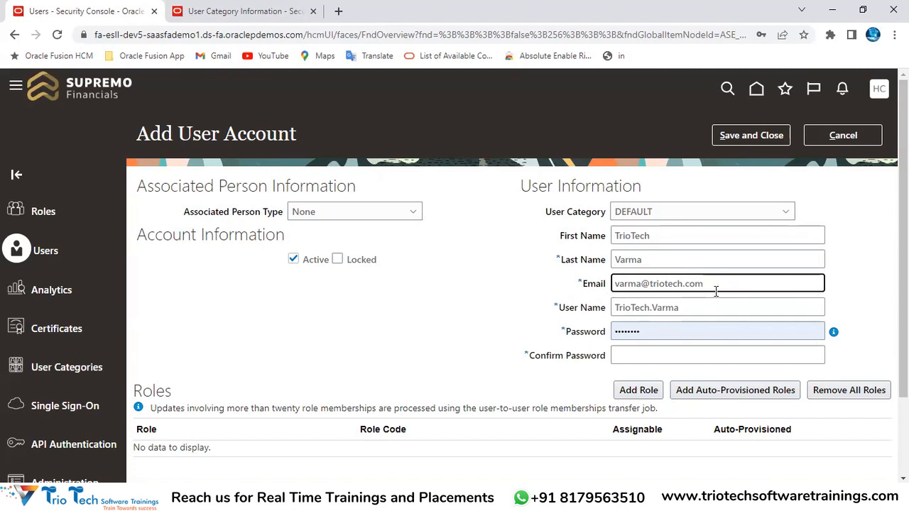
Regenerate the user name from the e-mail and compare the User Name and Email fields
key("Tab")
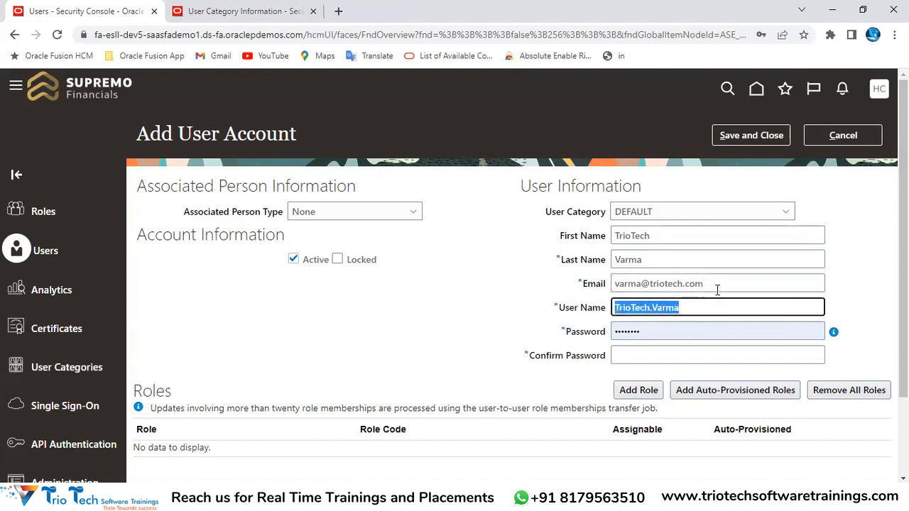
key("ctrl+v")
left_click_drag(704, 310, 392, 179)
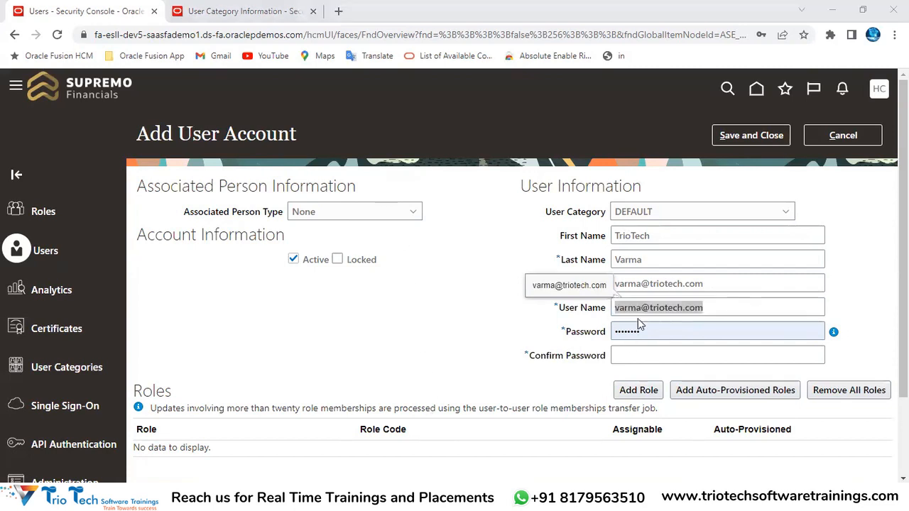
left_click_drag(710, 284, 612, 287)
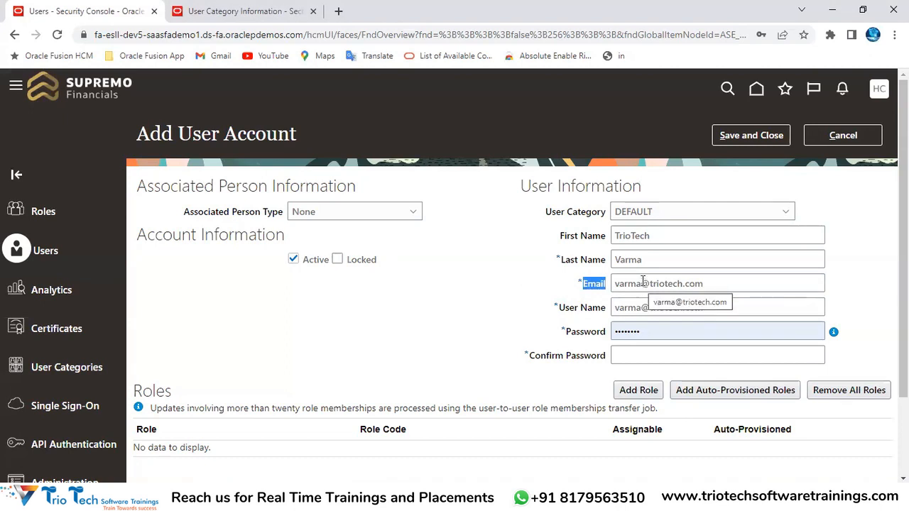
left_click_drag(615, 307, 711, 313)
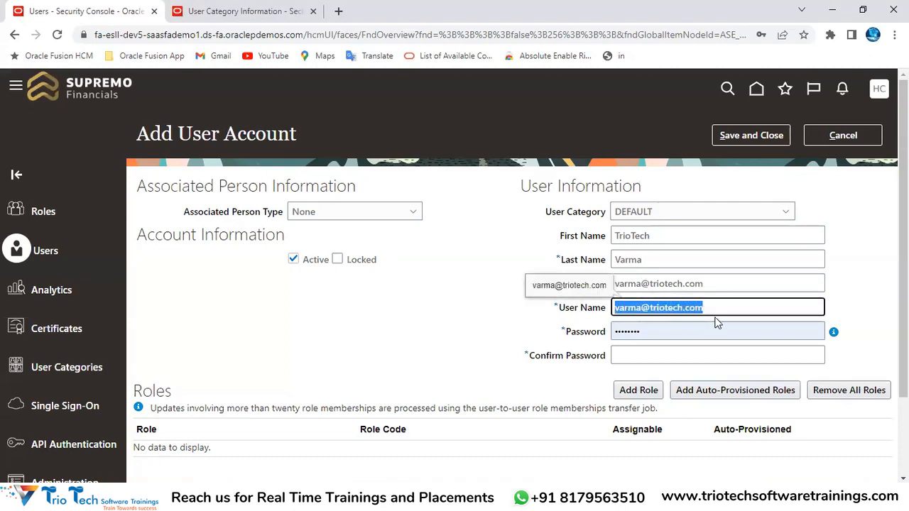
left_click_drag(566, 314, 615, 306)
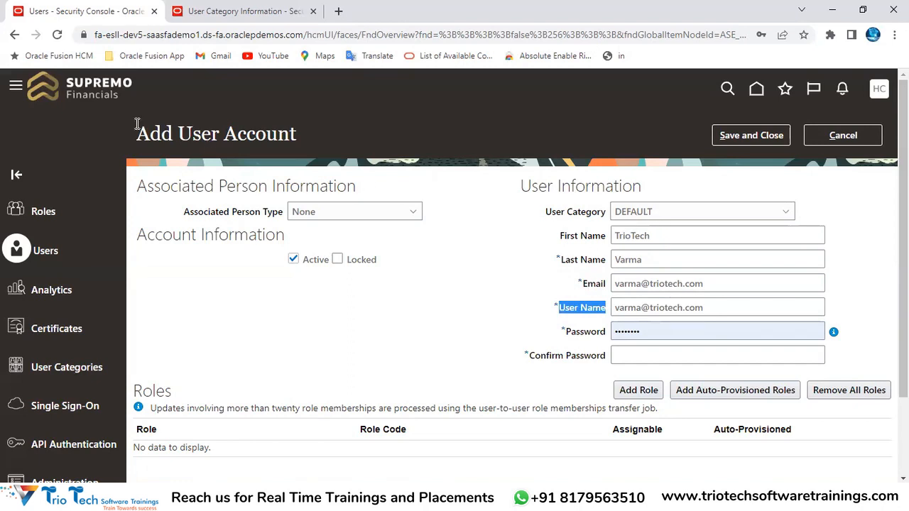
left_click_drag(164, 128, 278, 135)
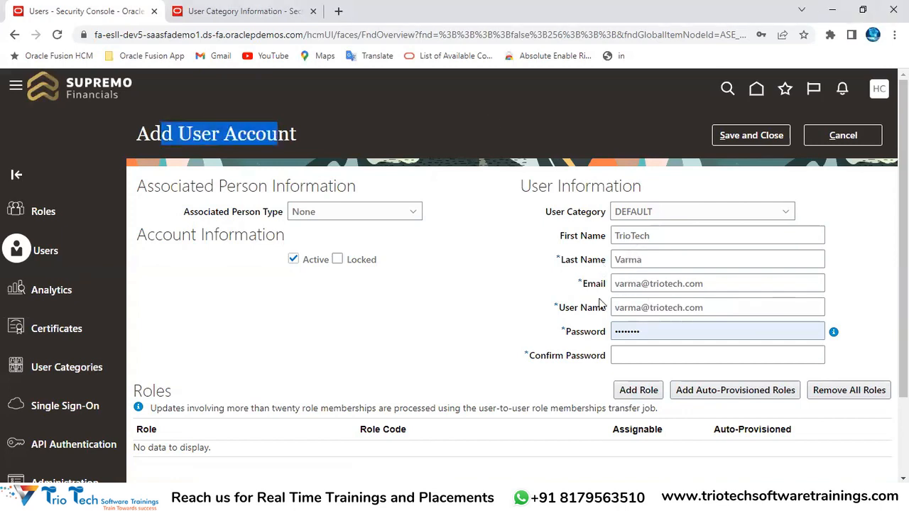
left_click_drag(558, 308, 610, 314)
left_click_drag(584, 284, 610, 296)
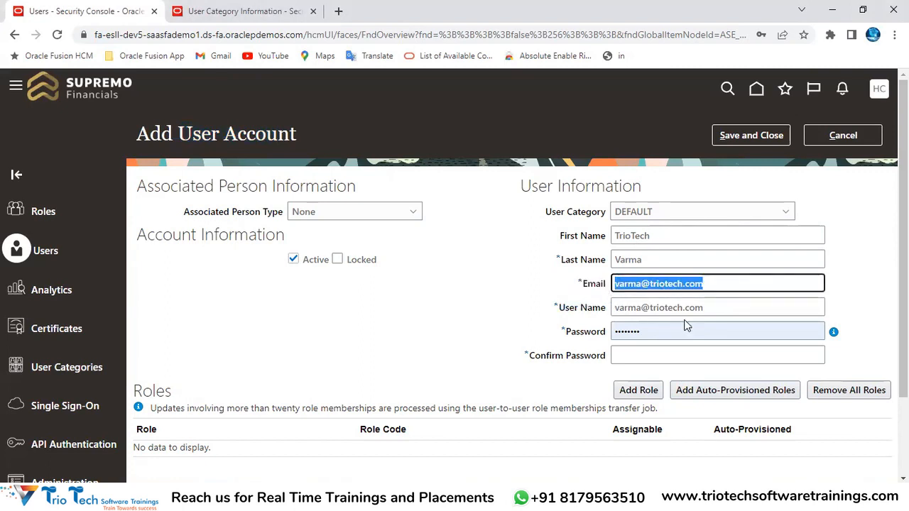
left_click_drag(715, 307, 254, 285)
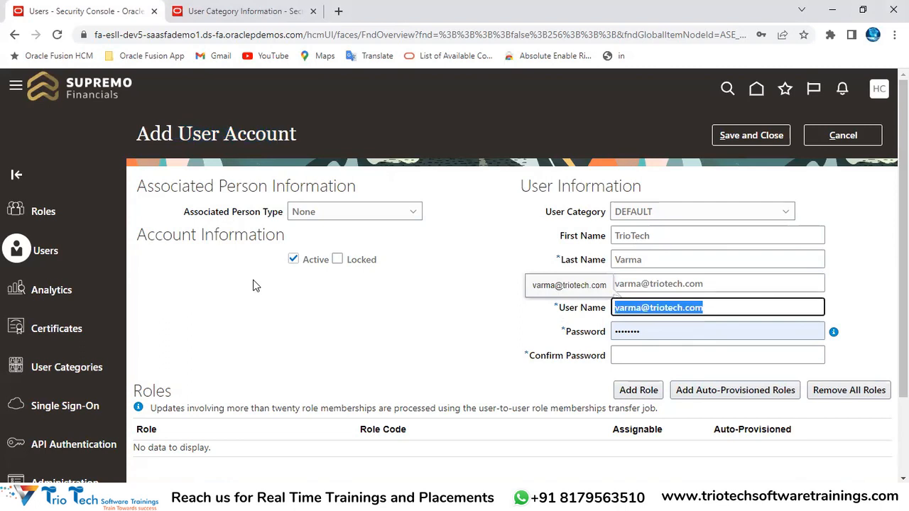
left_click_drag(546, 212, 625, 223)
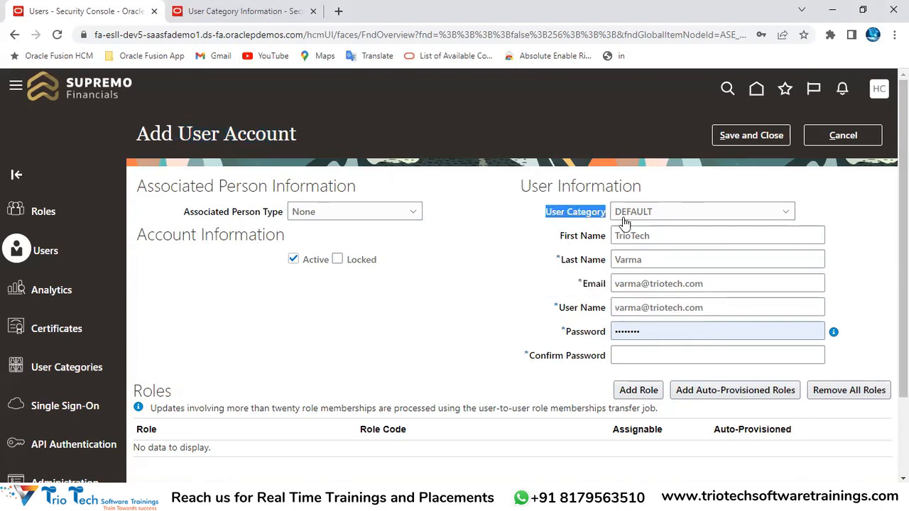
Check the DEFAULT category's current Email rule and start editing the category
left_click(233, 10)
left_click_drag(159, 329, 258, 343)
double_click(267, 337)
left_click(768, 137)
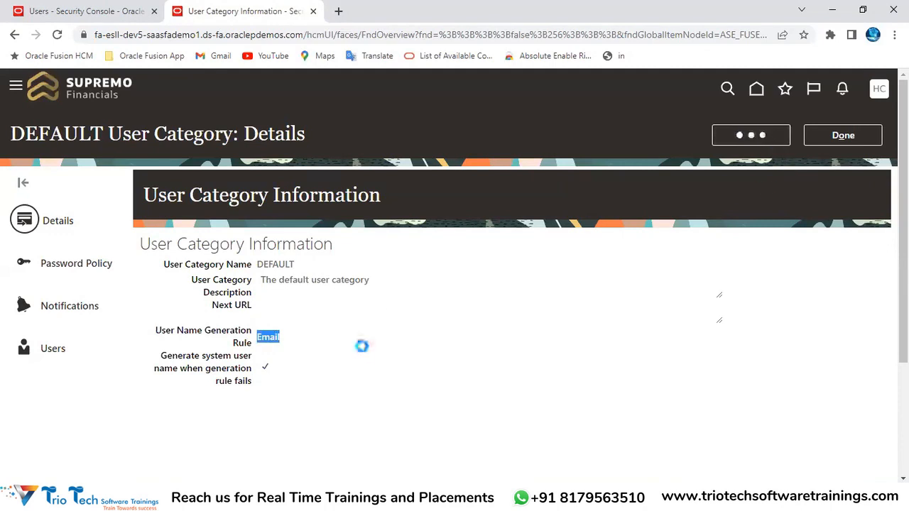
left_click(231, 379)
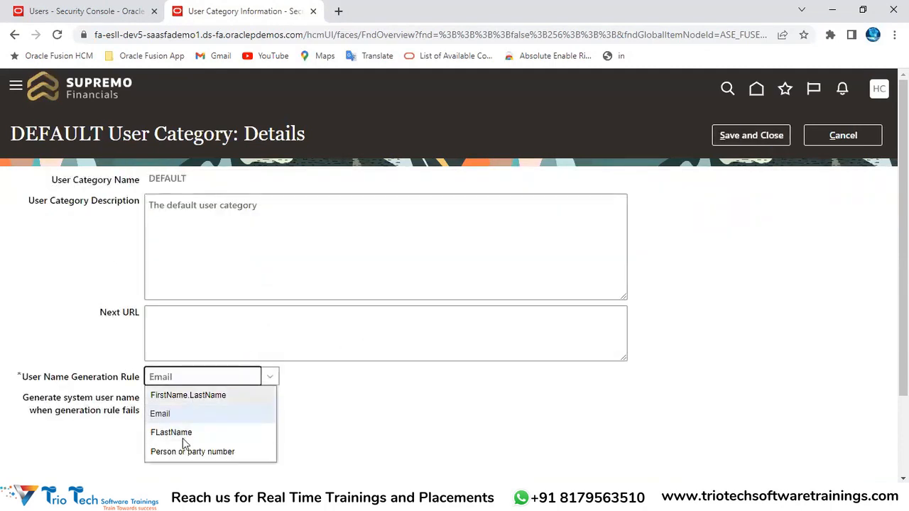
key("ctrl+l")
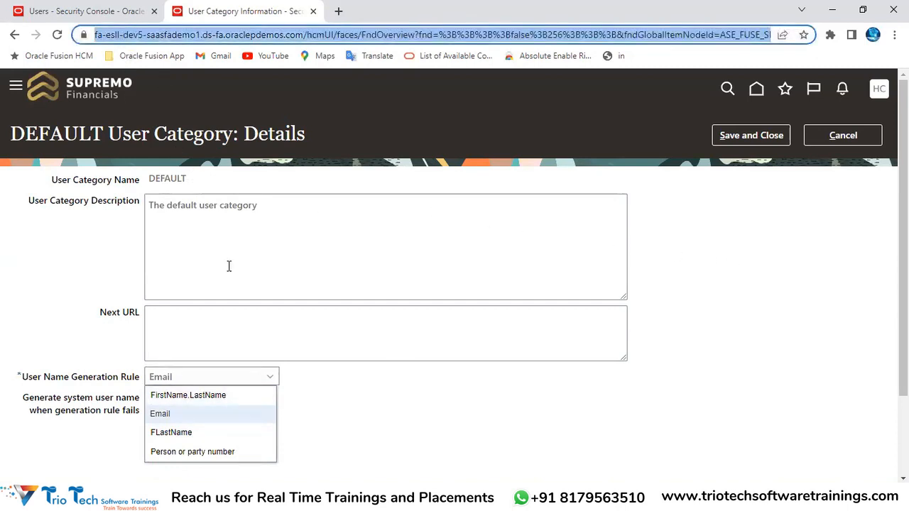
left_click(27, 381)
Set User Name Generation Rule back to FirstName.LastName, review the fallback option, and save
left_click_drag(27, 381, 104, 377)
left_click(172, 382)
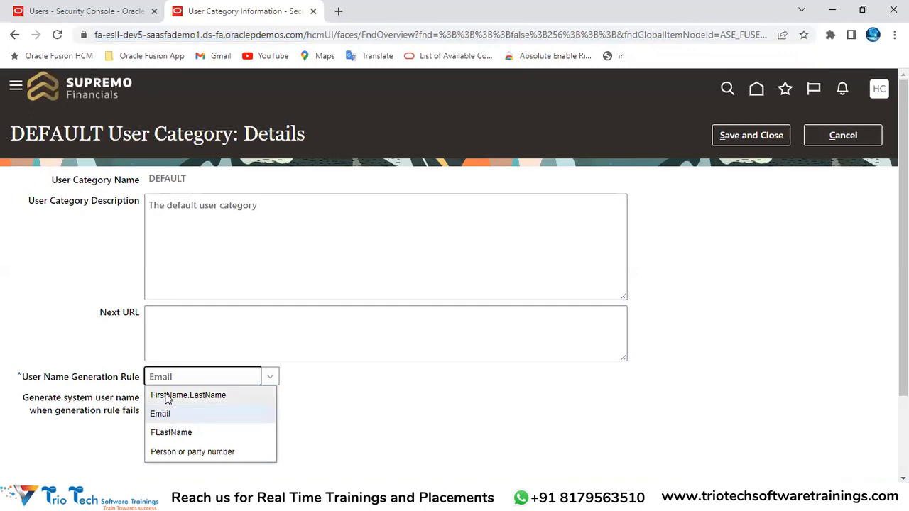
left_click(167, 398)
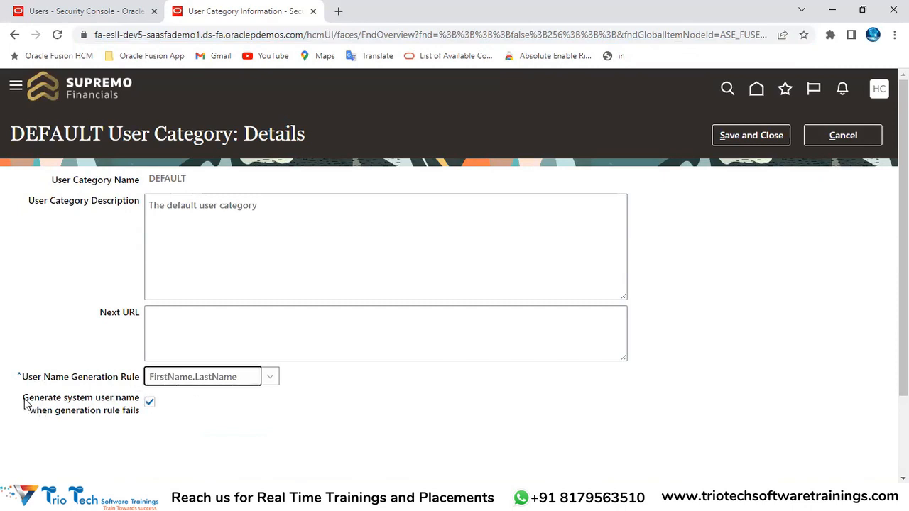
left_click_drag(25, 402, 62, 400)
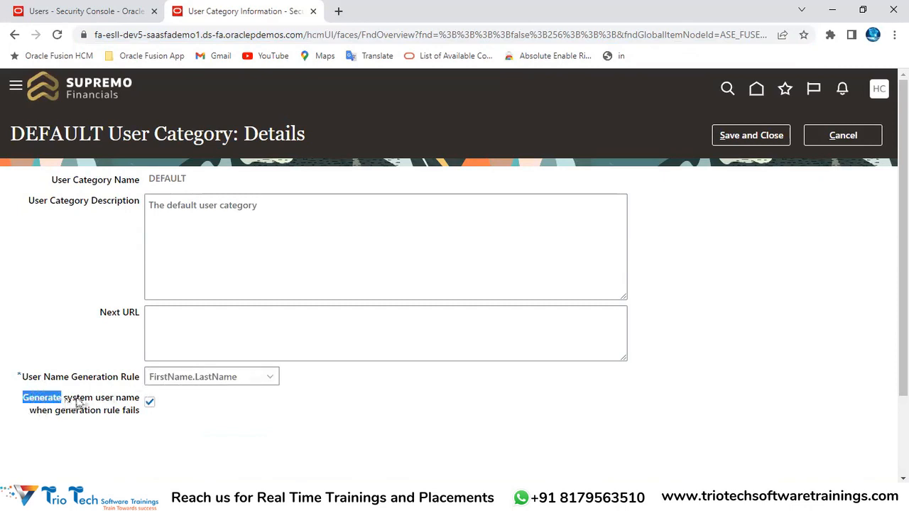
double_click(78, 398)
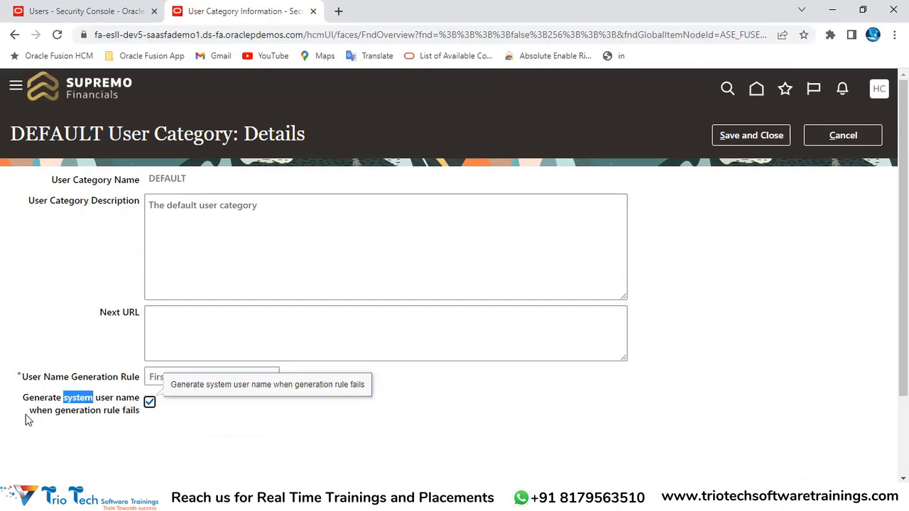
left_click_drag(27, 415, 140, 413)
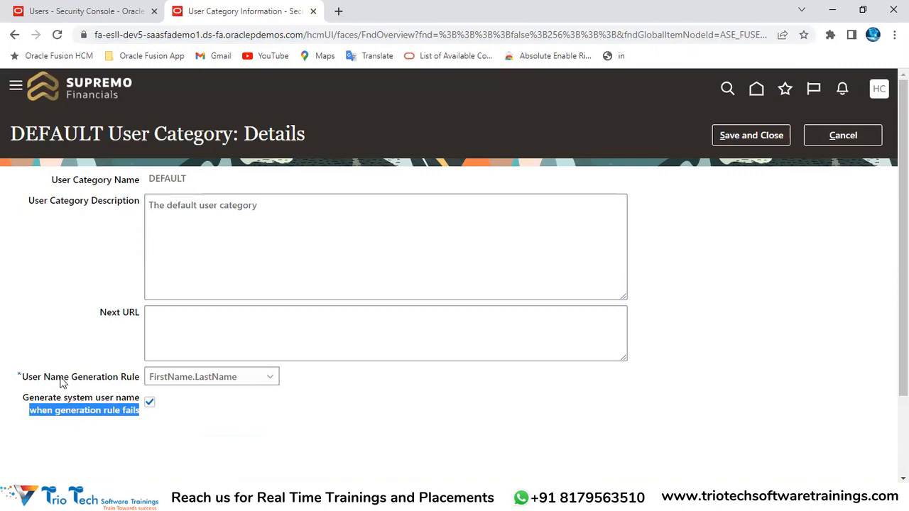
left_click_drag(24, 380, 187, 382)
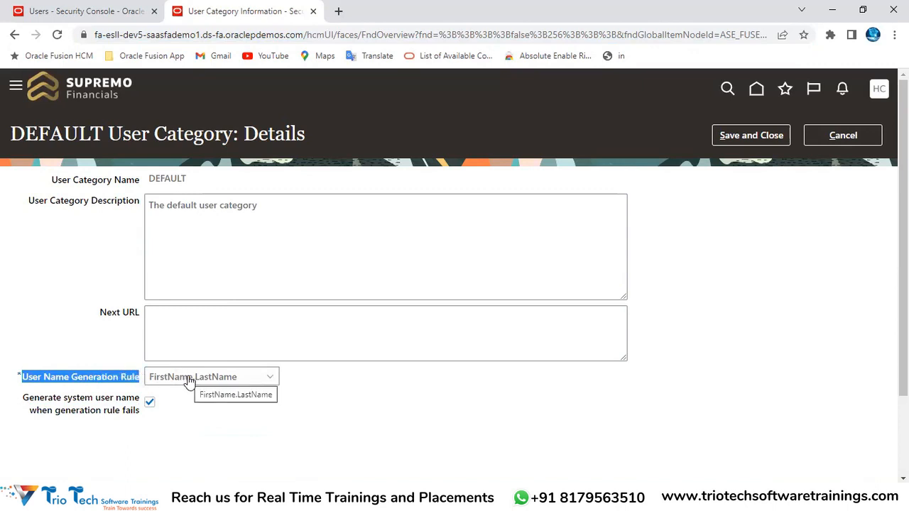
left_click(756, 135)
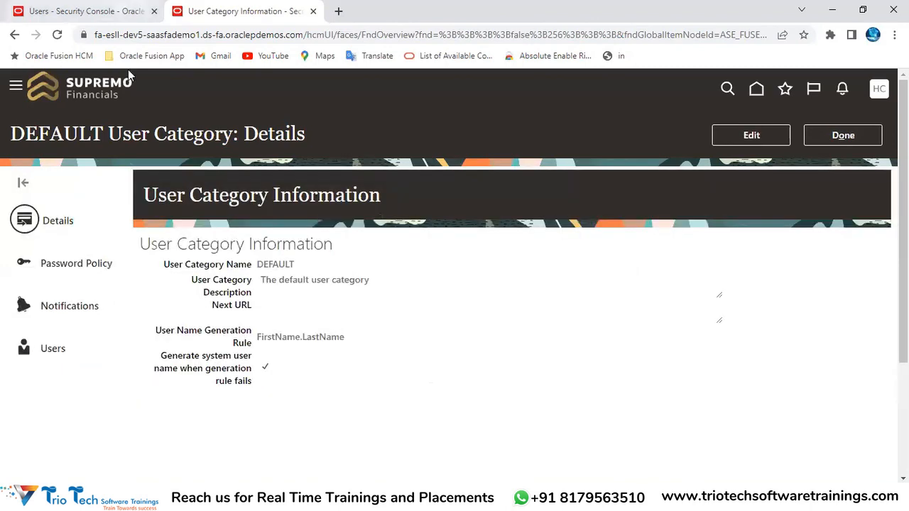
left_click(121, 10)
Cancel the unsaved e-mail-based account and return to the User Accounts results for Trio
left_click(859, 136)
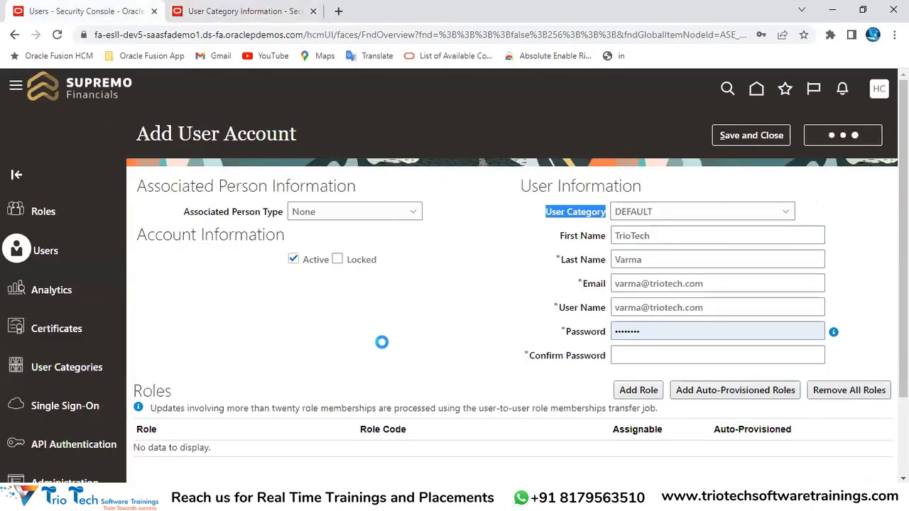
left_click(148, 36)
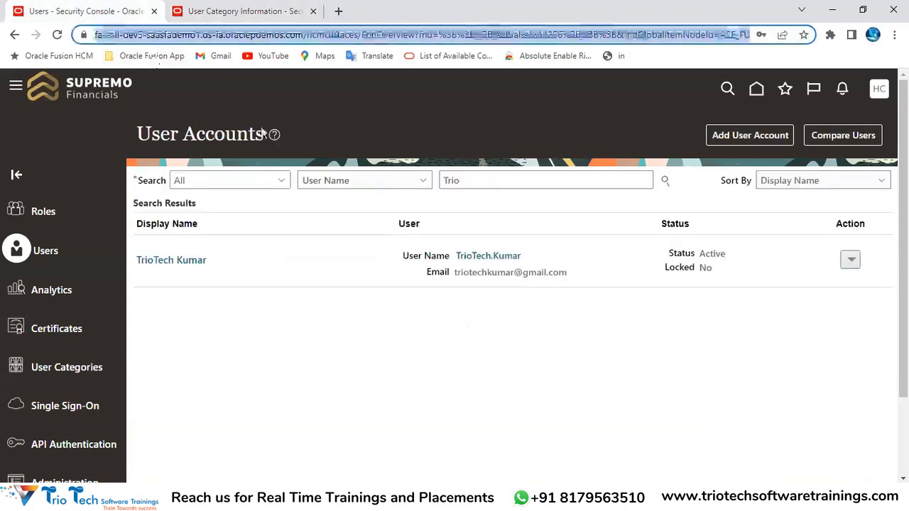
left_click(484, 183)
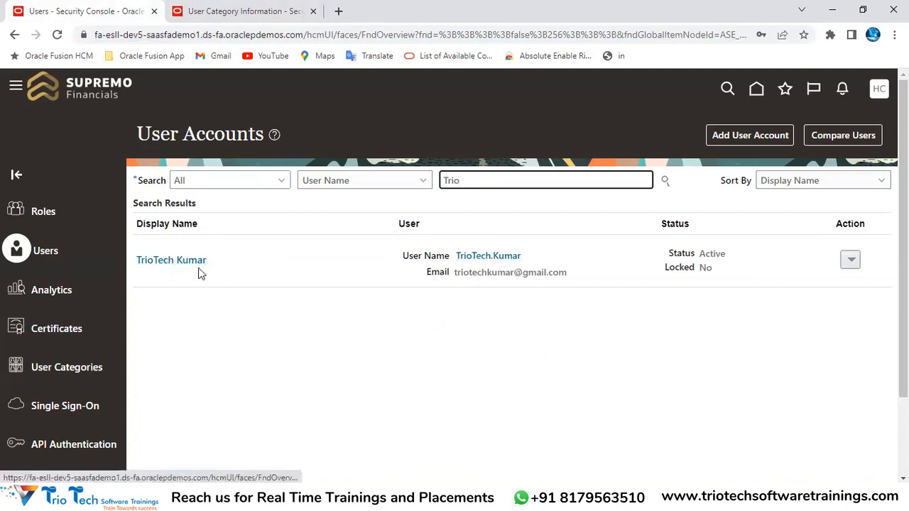
left_click(383, 351)
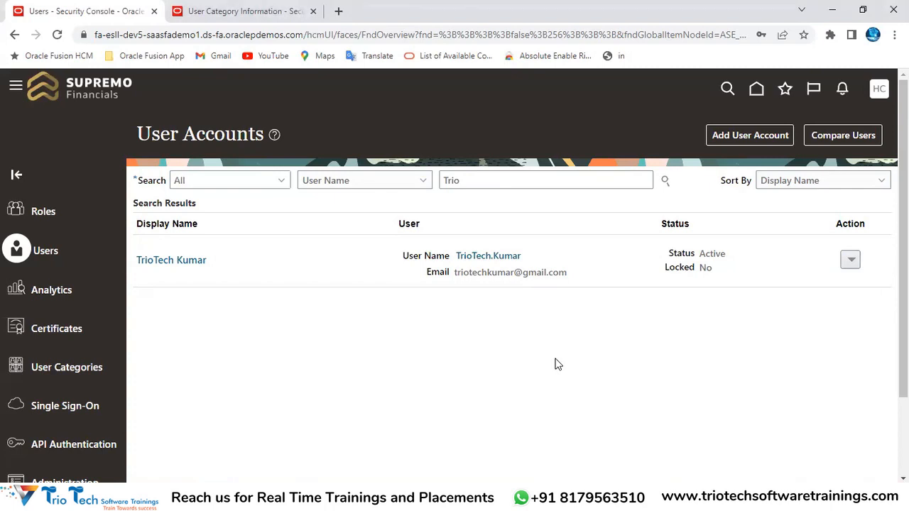
From the Trio User Accounts results, start adding a new user account
left_click(144, 35)
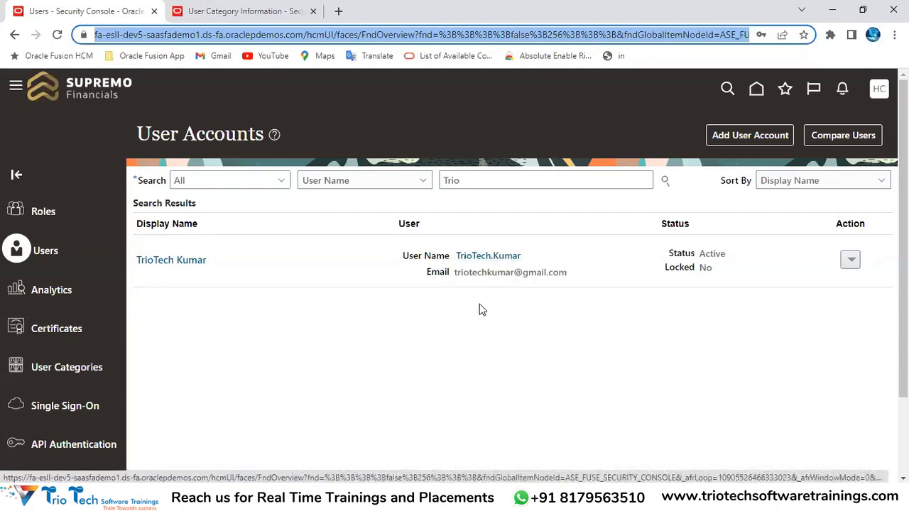
left_click(580, 360)
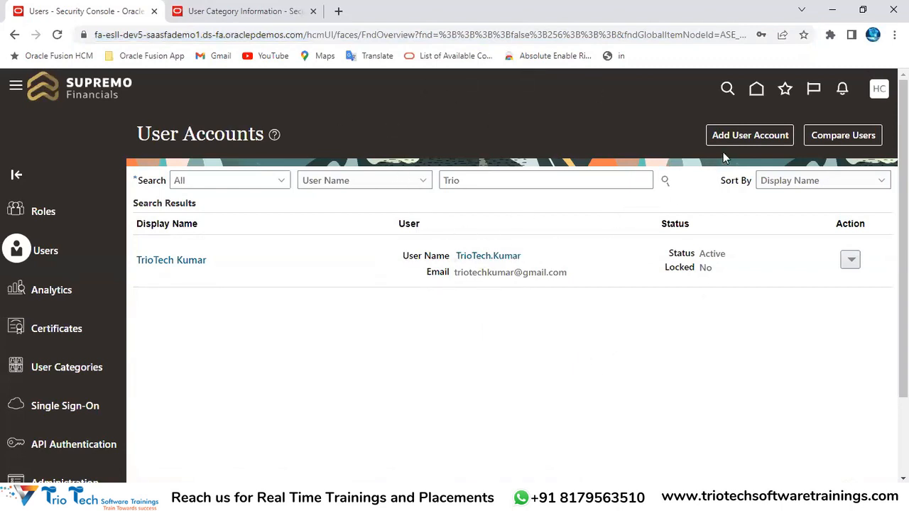
left_click(747, 144)
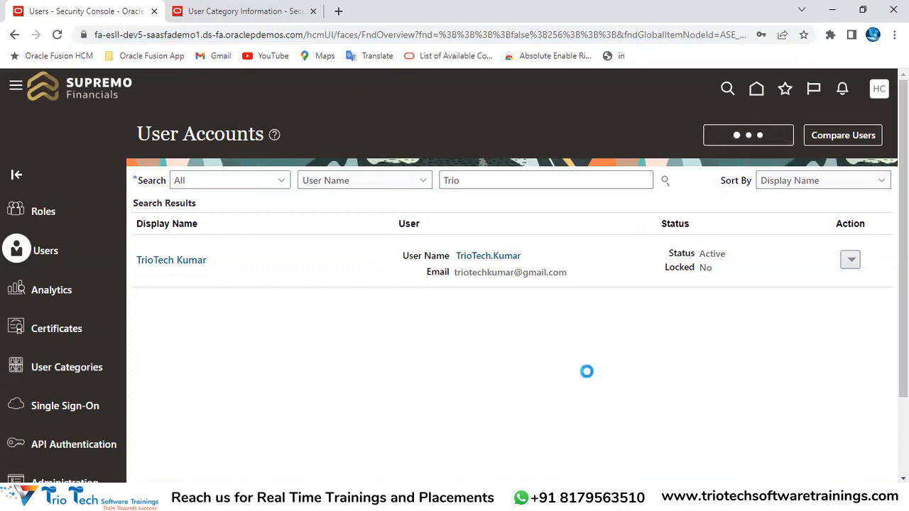
Enter the new user's first name and last name
left_click(629, 234)
type("TrioTech")
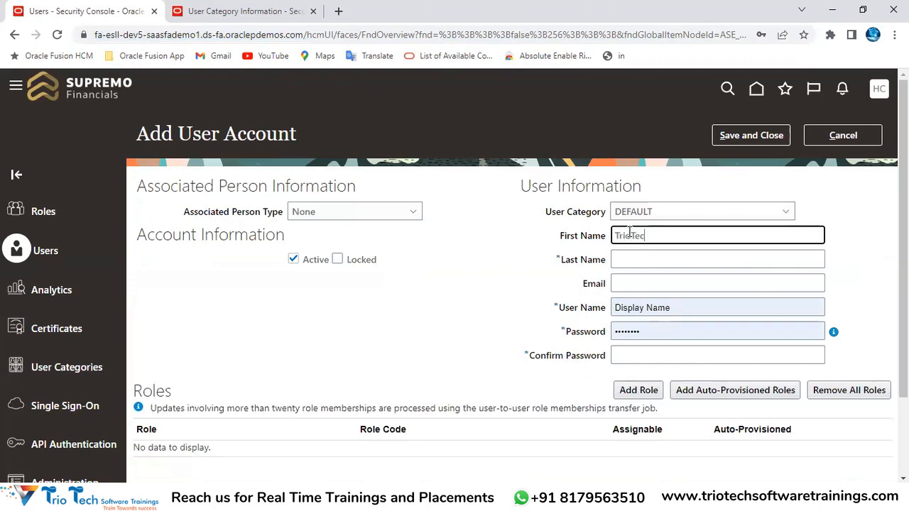
key("Tab")
type("Kumar")
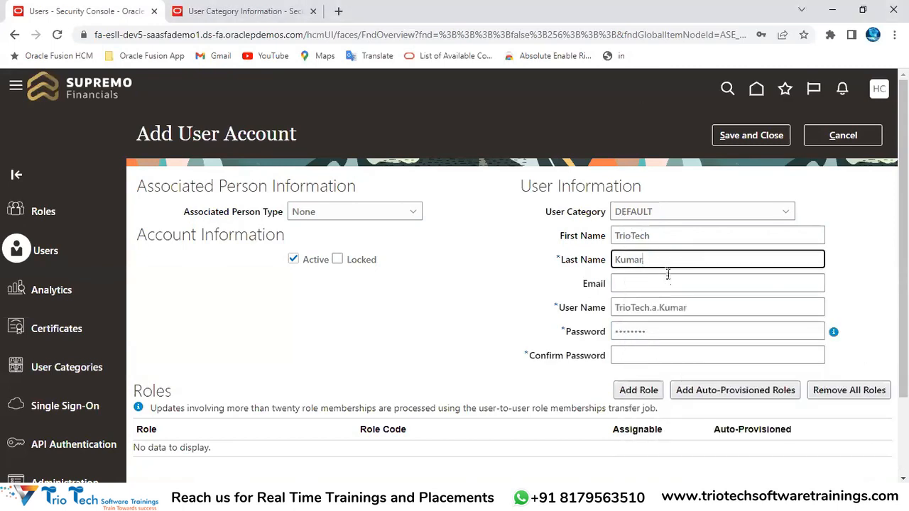
Inspect the auto-generated user name built from the first and last names
left_click(671, 285)
left_click_drag(701, 307, 321, 319)
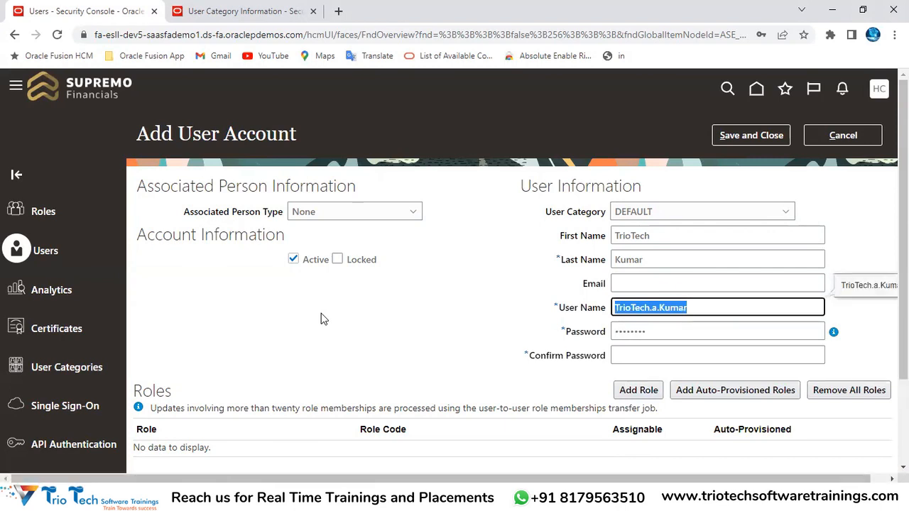
double_click(627, 309)
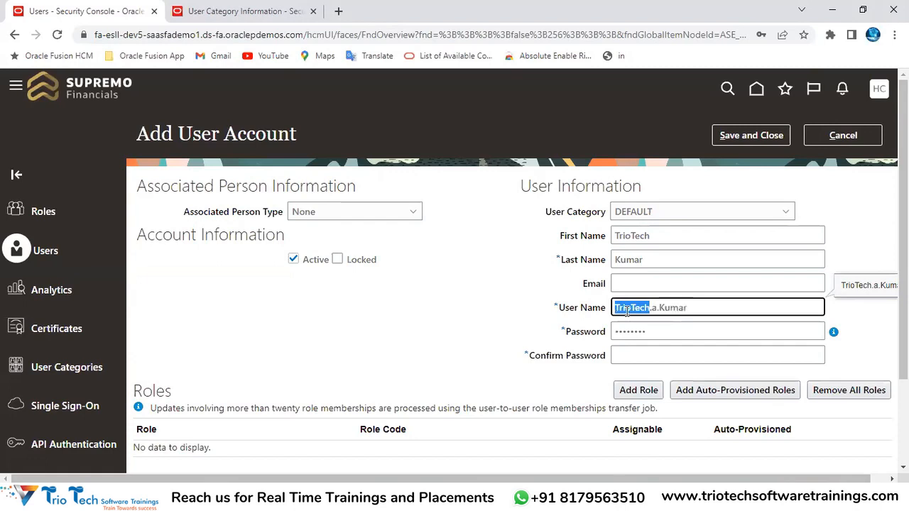
left_click(654, 308)
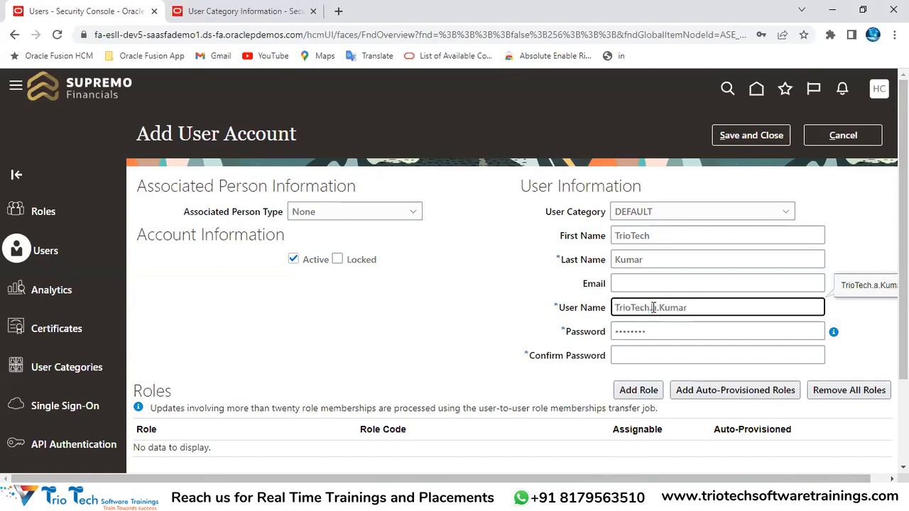
left_click_drag(657, 308, 651, 308)
left_click(697, 308)
key("ctrl+a")
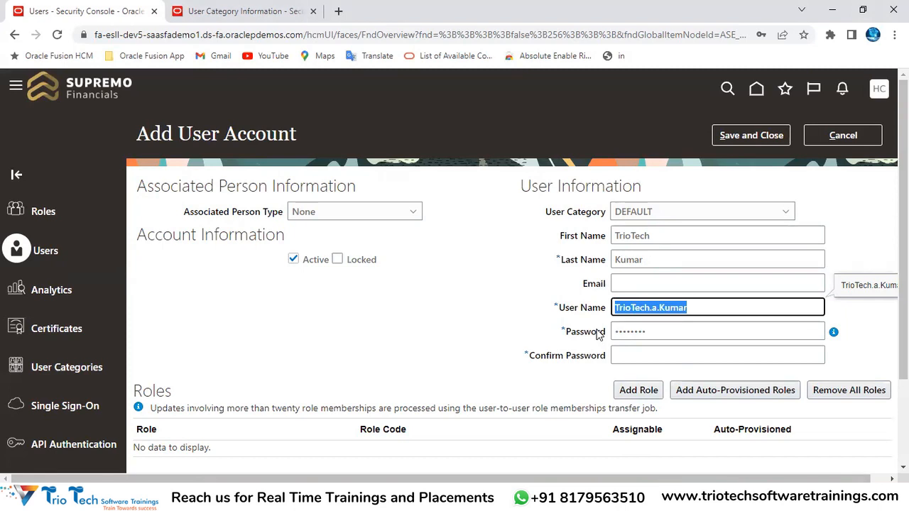
left_click_drag(559, 307, 607, 309)
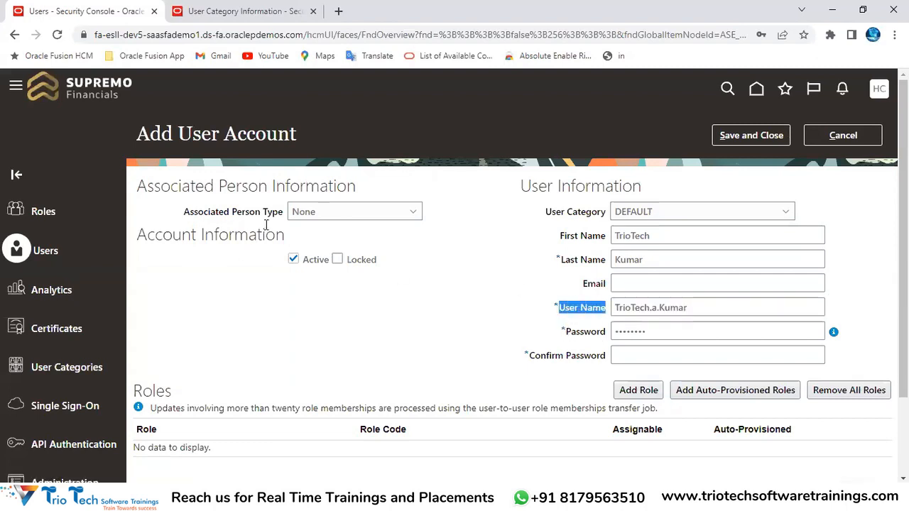
left_click(164, 34)
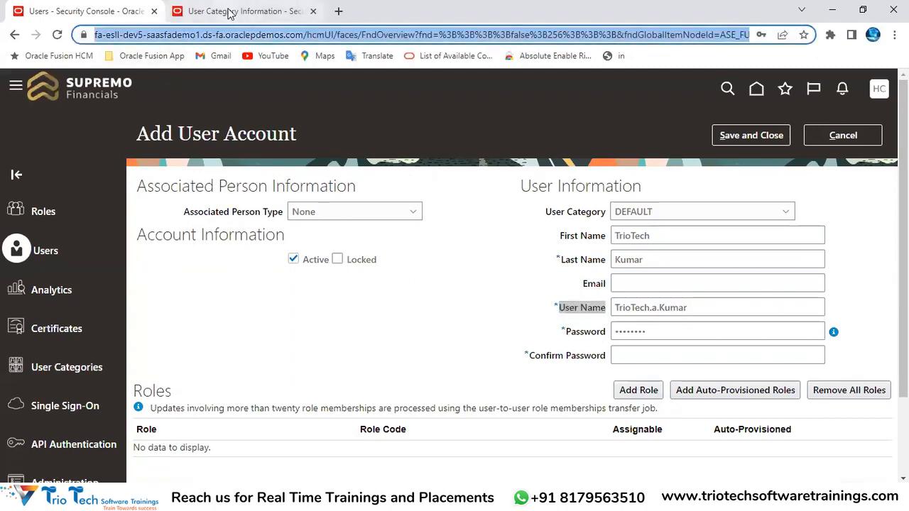
left_click(659, 313)
double_click(648, 310)
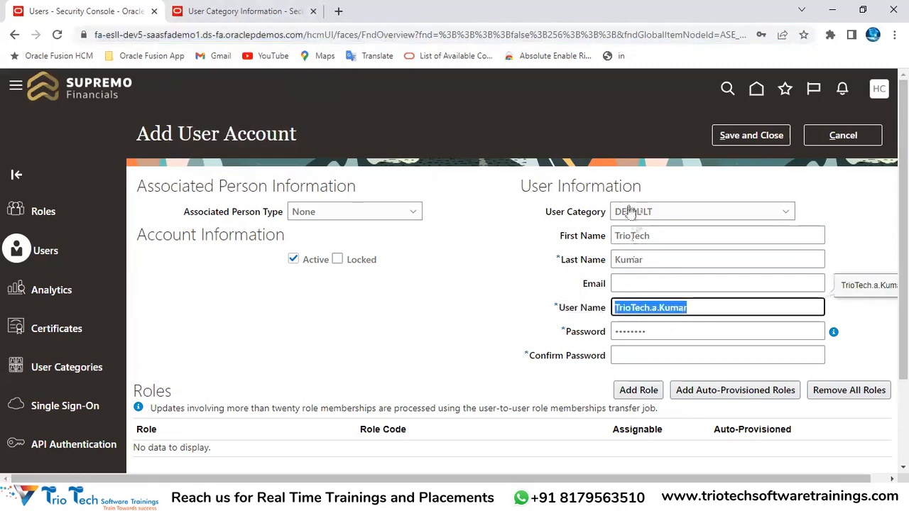
Edit the DEFAULT category and compare its system user name fallback option with the generated user name
left_click(238, 10)
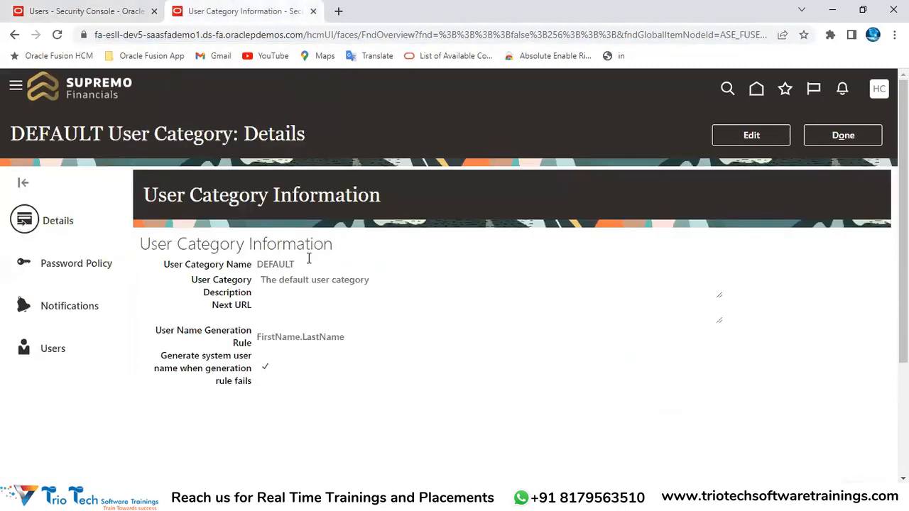
left_click(746, 134)
key("super")
key("super")
left_click_drag(23, 398, 140, 402)
left_click(105, 401)
left_click_drag(30, 412, 121, 413)
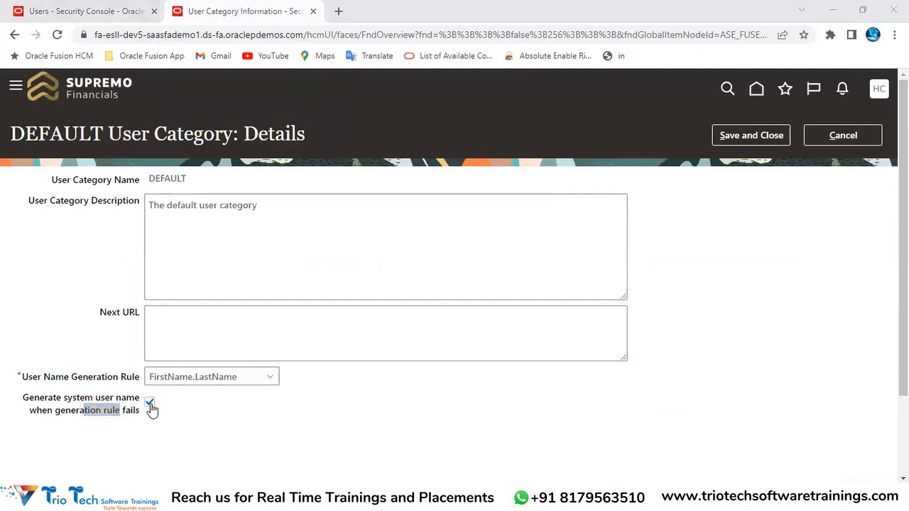
left_click(93, 9)
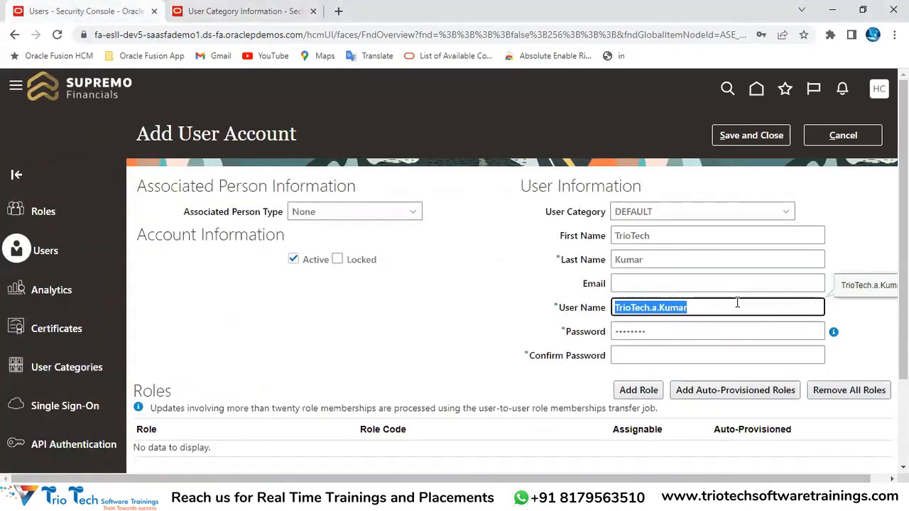
left_click(671, 331)
left_click_drag(709, 306, 475, 273)
left_click(245, 11)
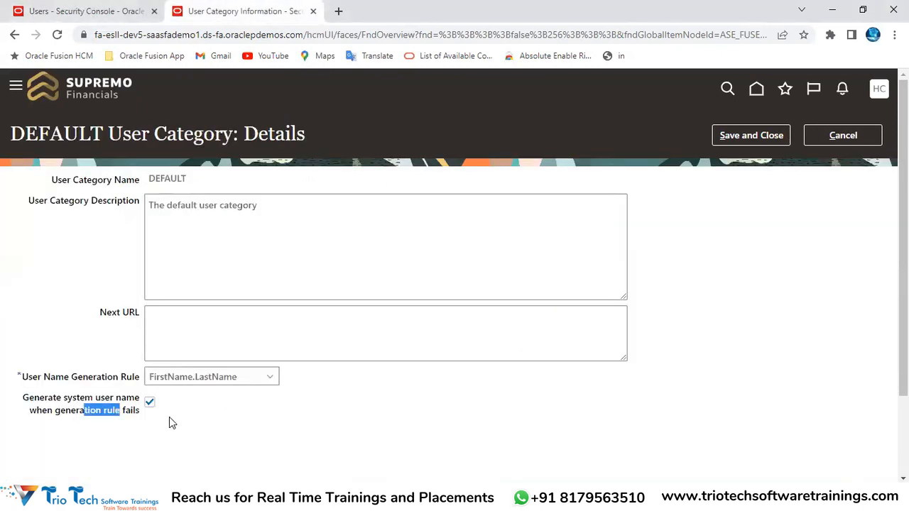
Uncheck 'Generate system user name when generation rule fails' and recheck the new account's user name
left_click(147, 405)
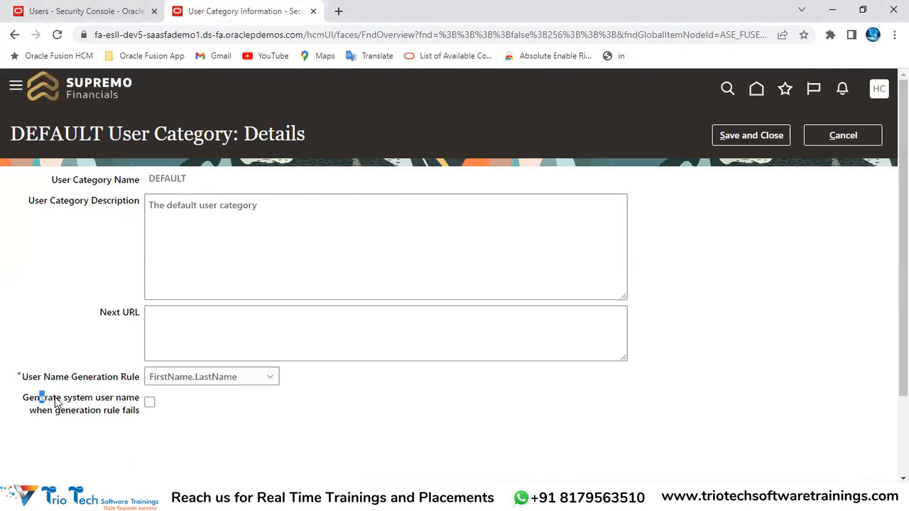
left_click_drag(40, 398, 132, 402)
left_click_drag(55, 411, 141, 411)
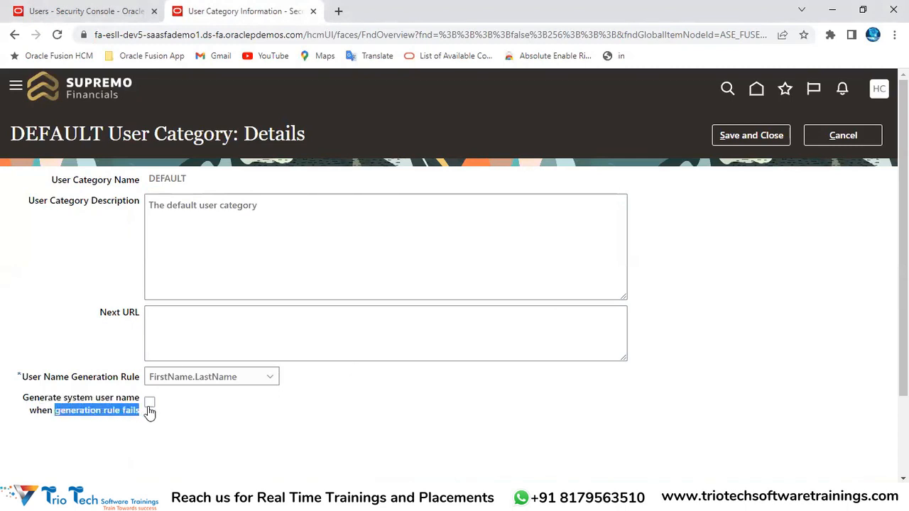
double_click(169, 179)
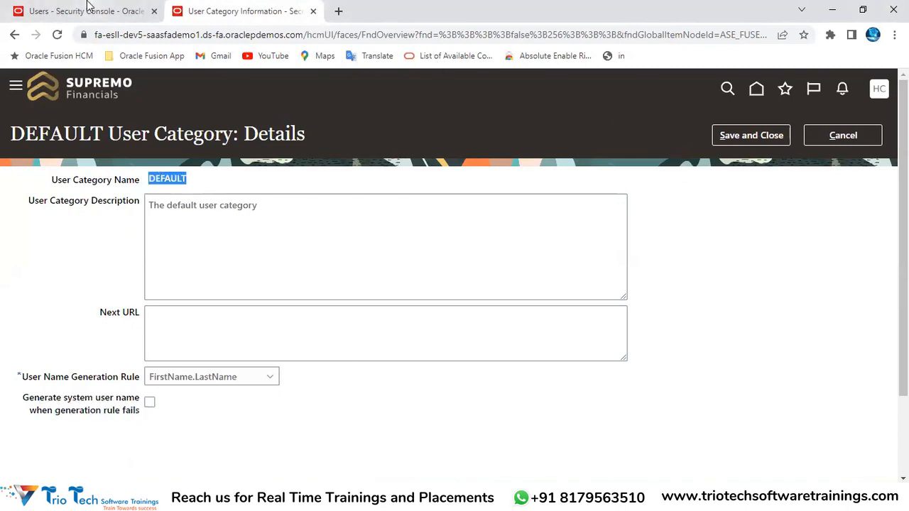
left_click(90, 9)
left_click_drag(201, 133, 255, 135)
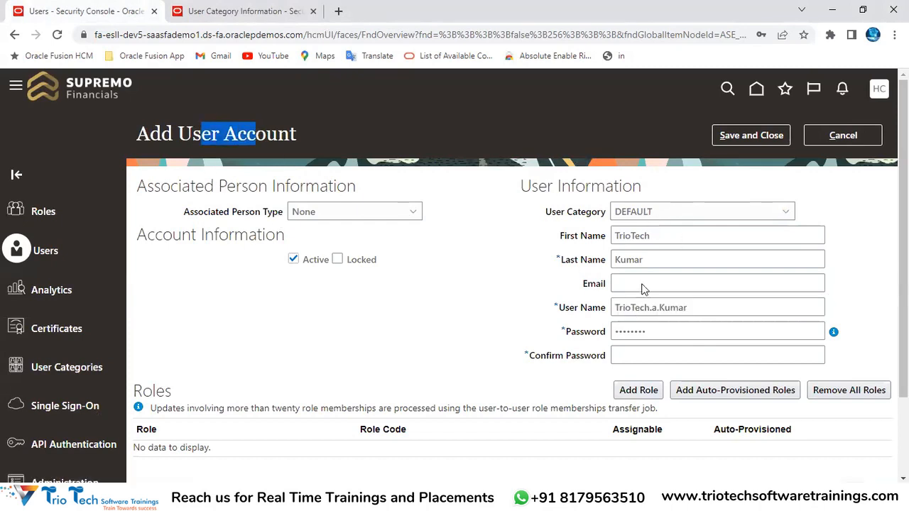
double_click(700, 310)
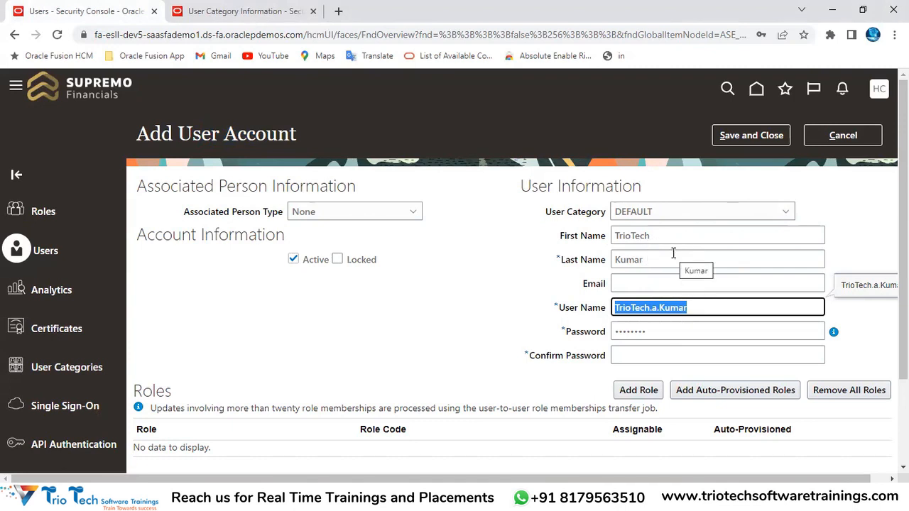
Re-enable the system user name fallback option and save the DEFAULT category
left_click(234, 11)
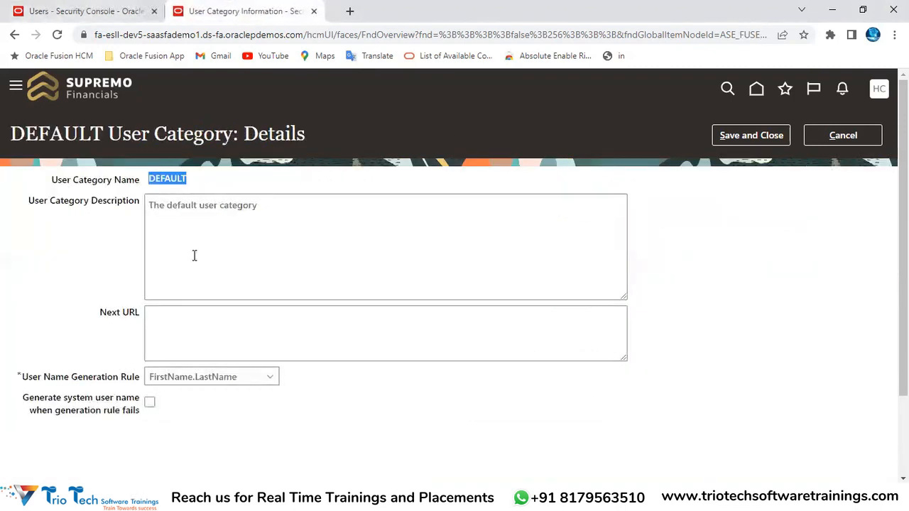
left_click(149, 402)
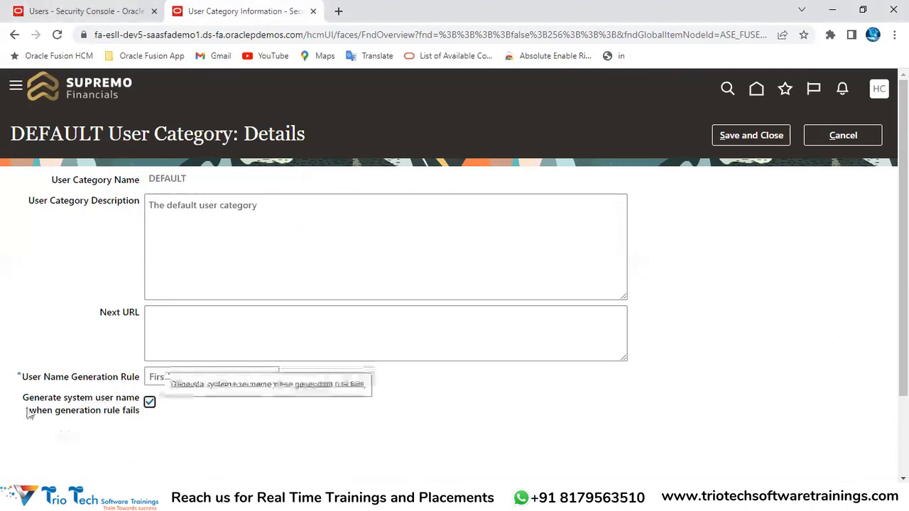
left_click_drag(23, 399, 148, 399)
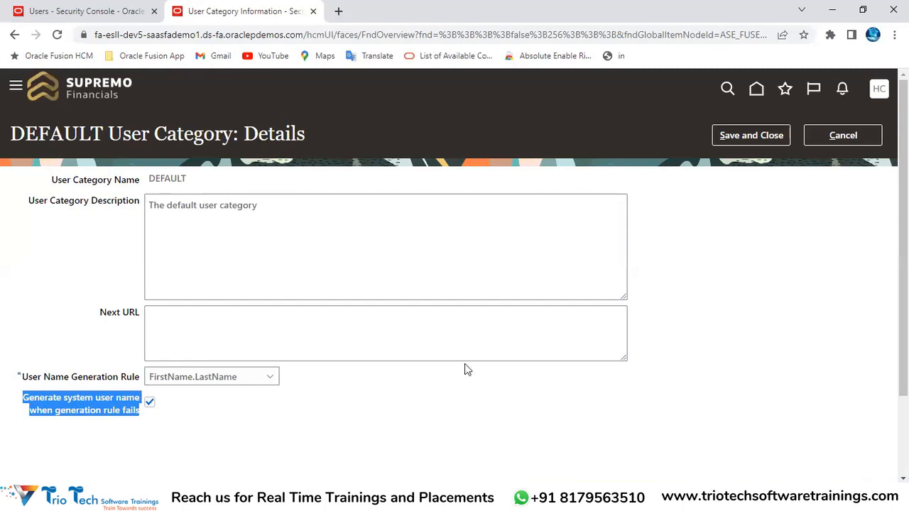
left_click(743, 136)
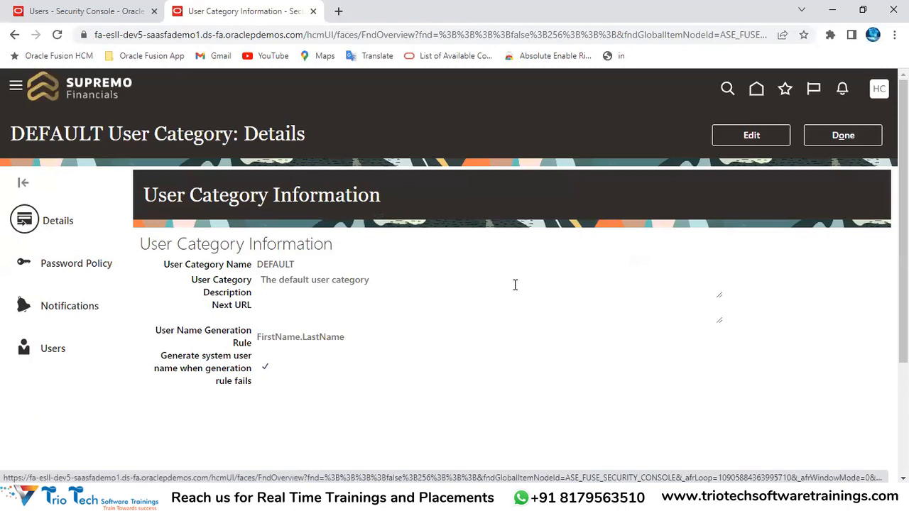
left_click(85, 272)
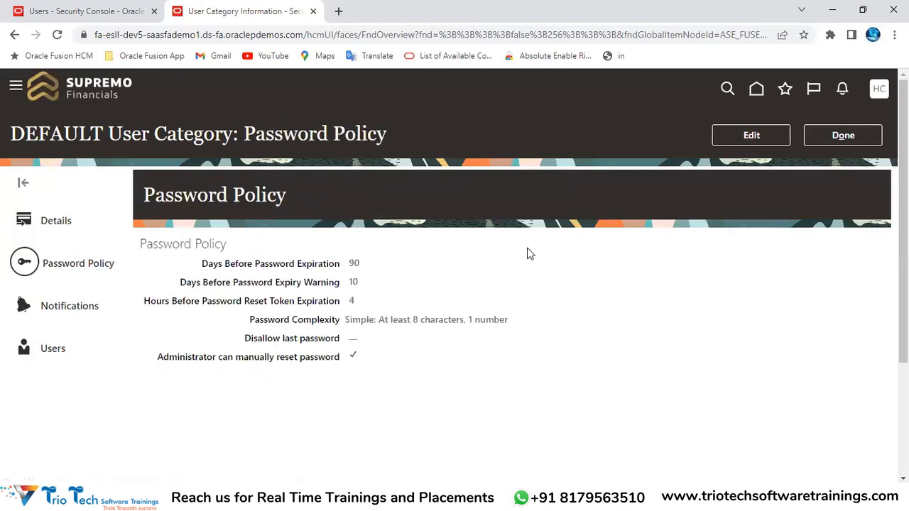
double_click(282, 127)
double_click(366, 136)
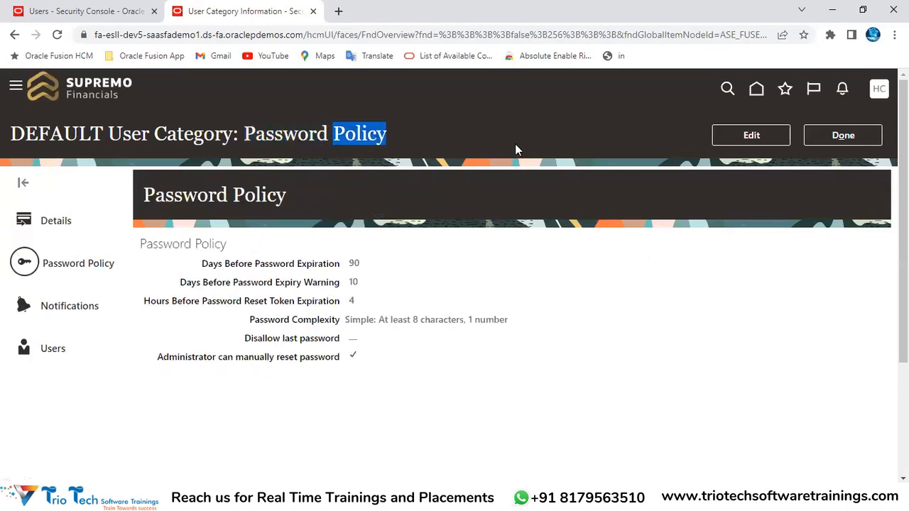
left_click(728, 141)
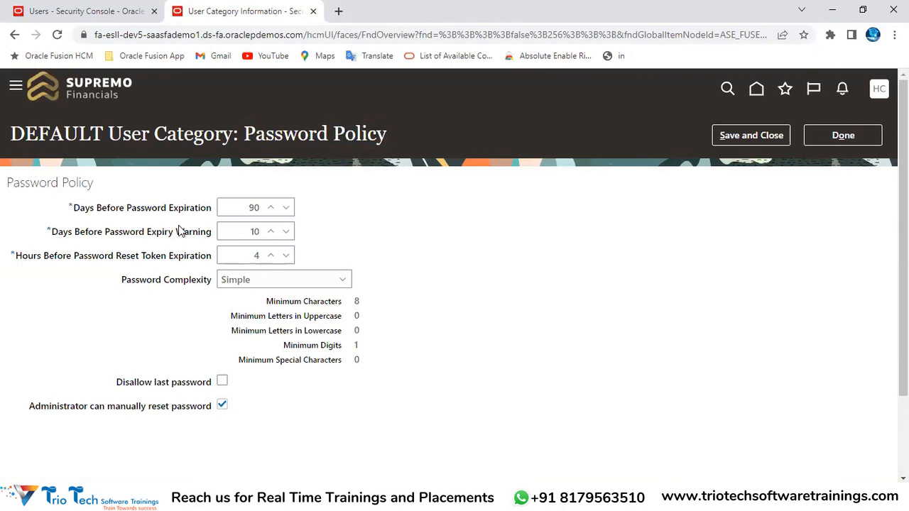
double_click(49, 183)
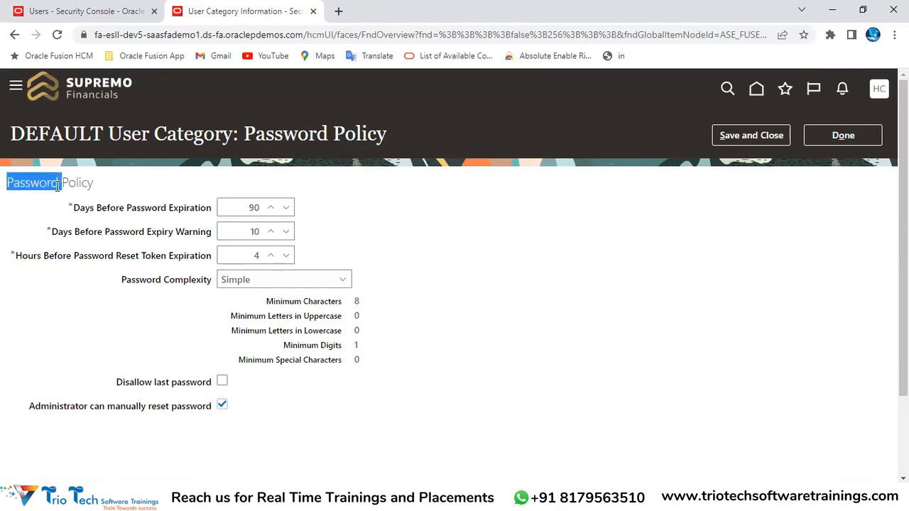
left_click(82, 215)
left_click_drag(82, 215, 205, 204)
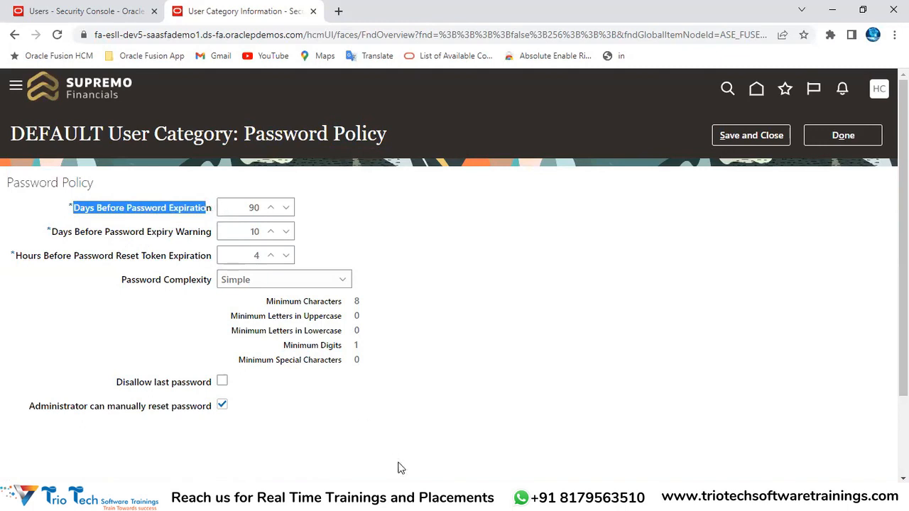
left_click(250, 205)
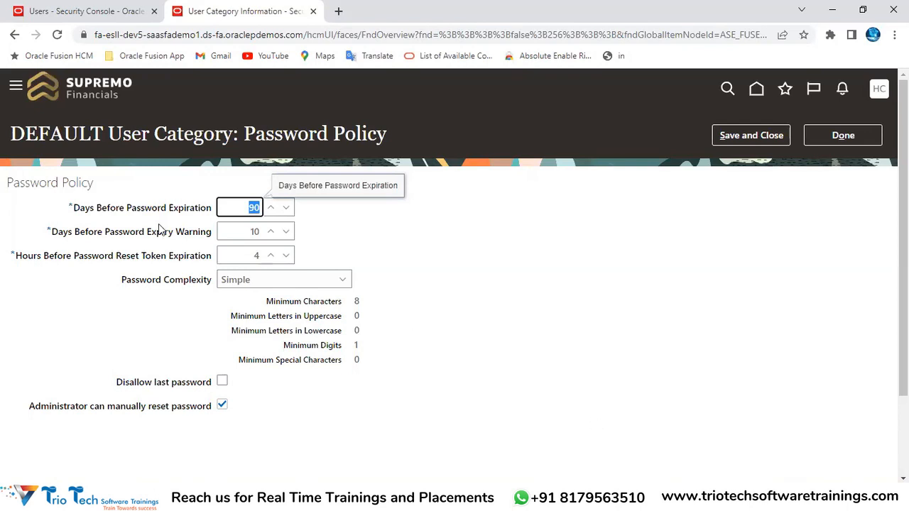
left_click_drag(75, 210, 203, 208)
left_click(93, 16)
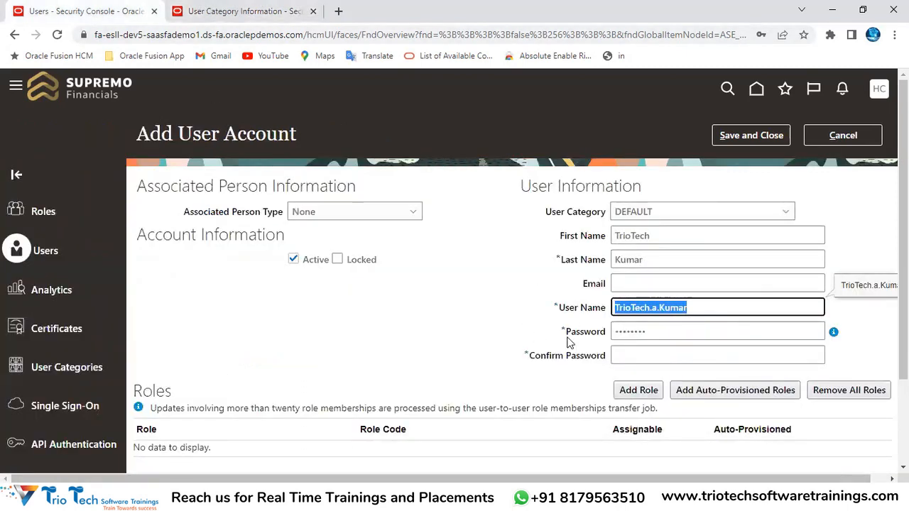
double_click(211, 135)
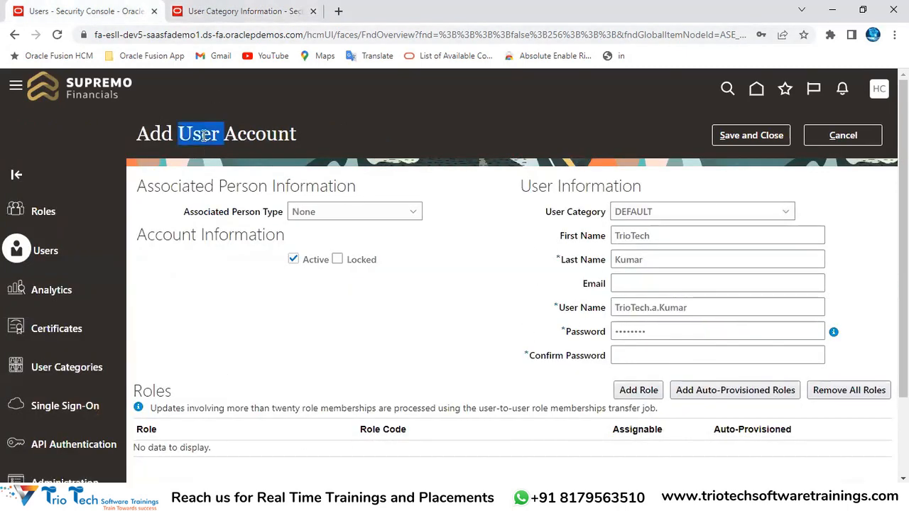
double_click(270, 134)
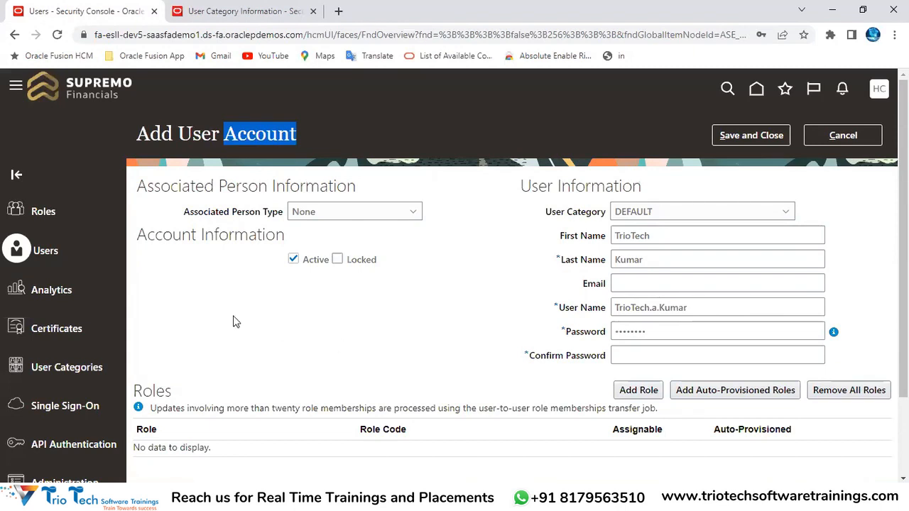
left_click(214, 15)
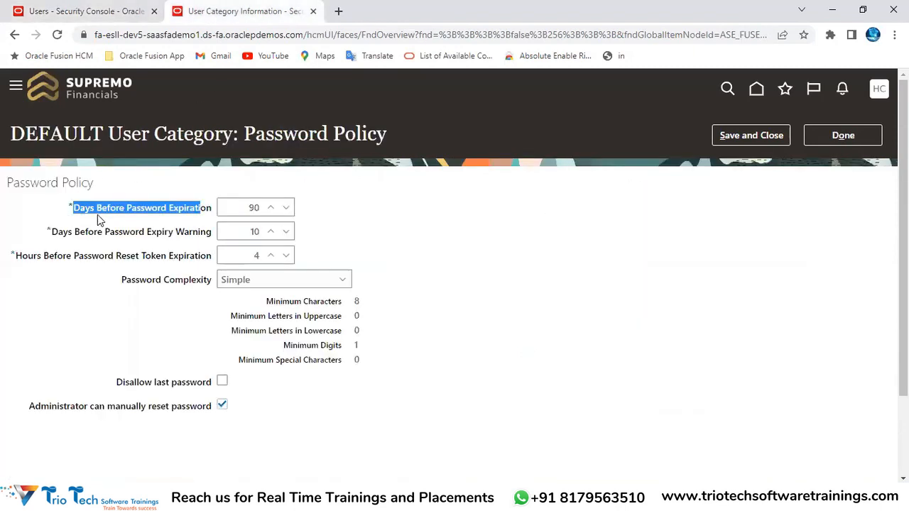
double_click(255, 207)
key("BackSpace")
type("60")
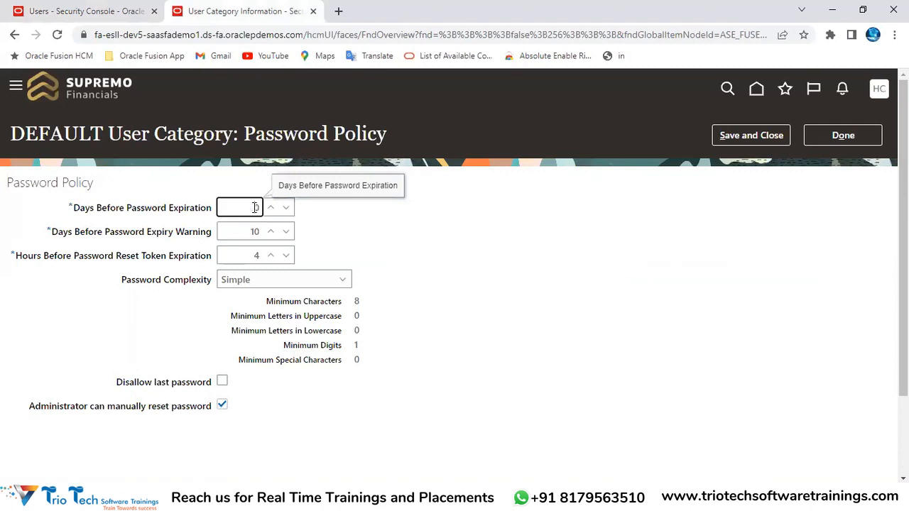
key("BackSpace")
key("BackSpace")
type("120")
key("BackSpace")
key("BackSpace")
key("BackSpace")
type("100")
key("BackSpace")
key("BackSpace")
key("BackSpace")
type("999")
left_click(348, 235)
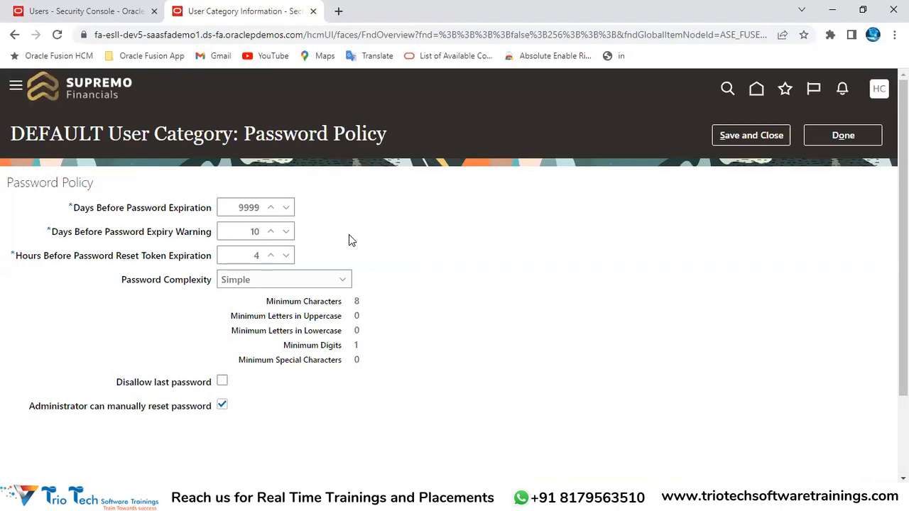
left_click(263, 208)
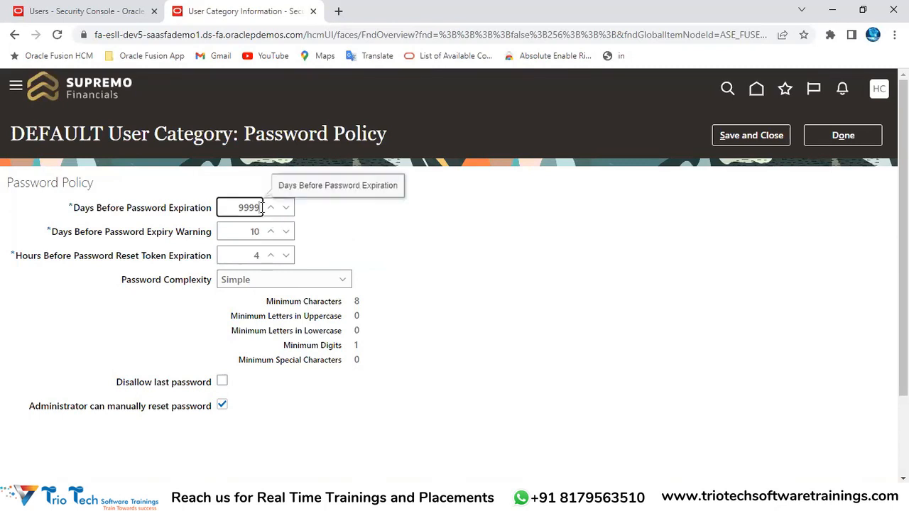
left_click(459, 254)
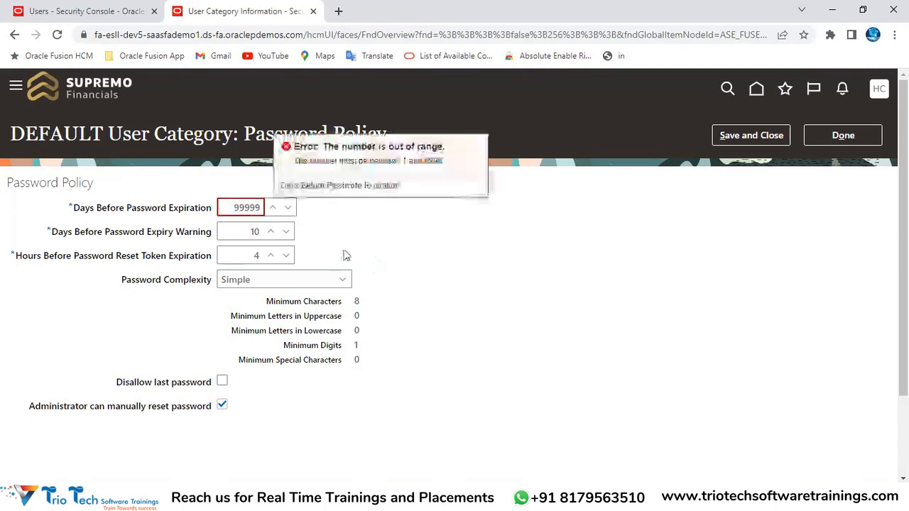
left_click(255, 208)
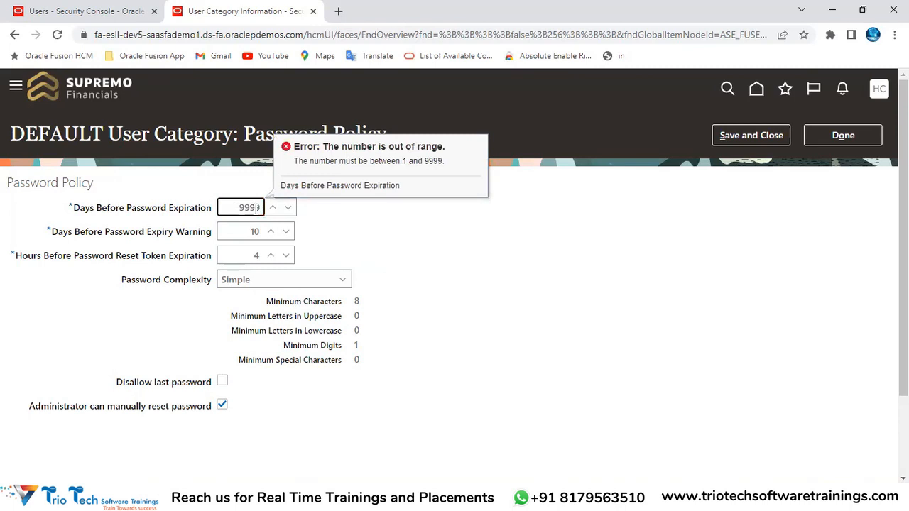
left_click(445, 239)
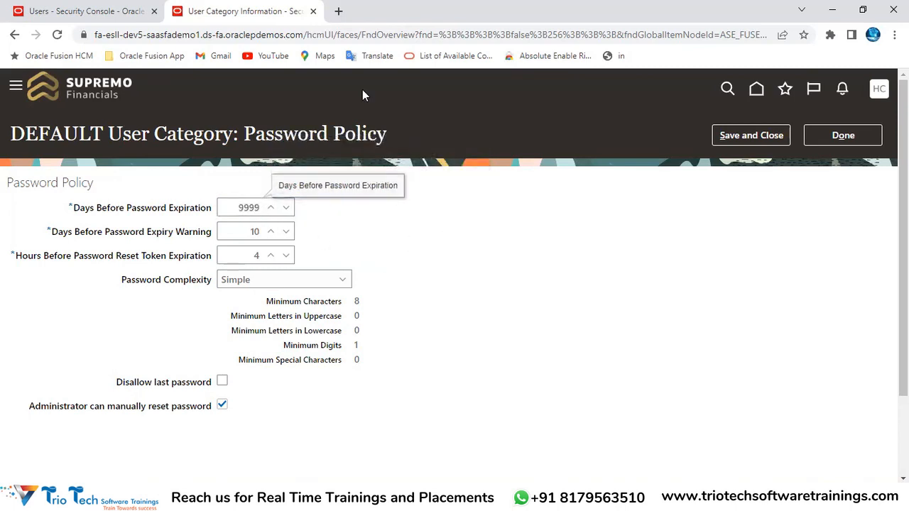
left_click_drag(242, 207, 272, 218)
key("BackSpace")
type("90")
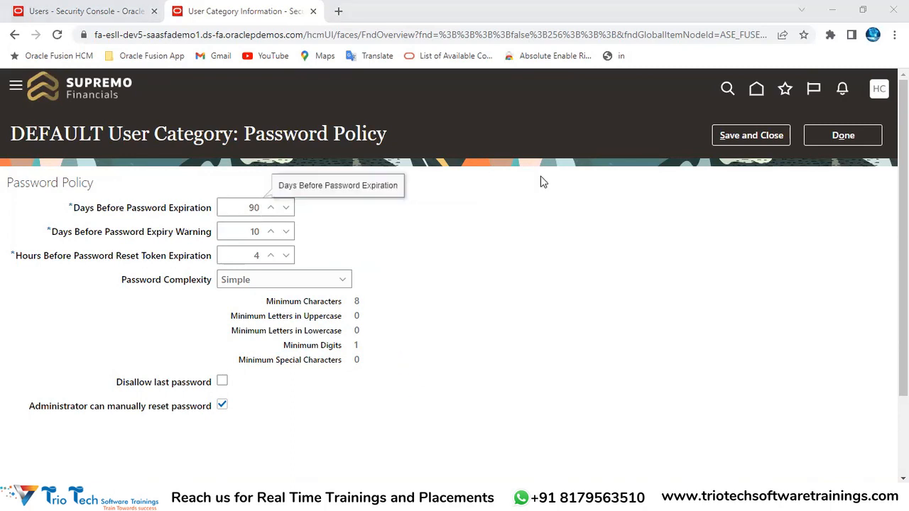
left_click_drag(59, 234, 70, 236)
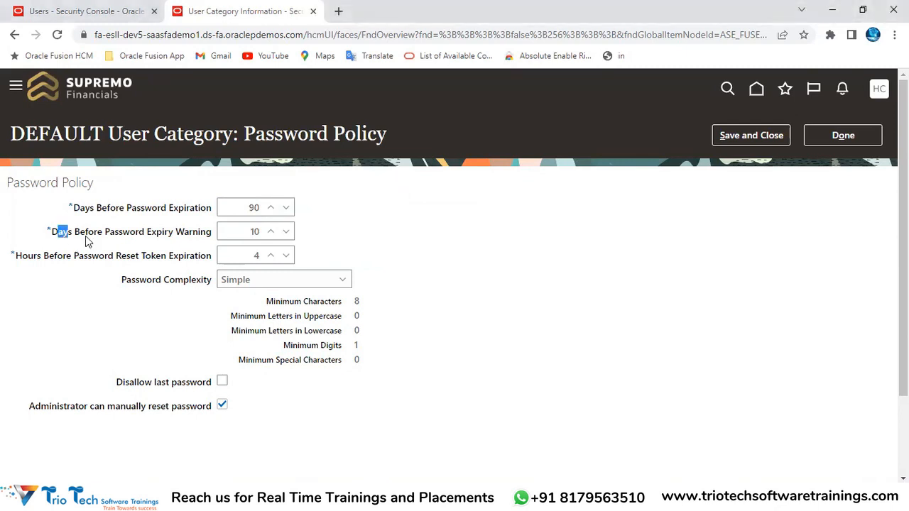
left_click_drag(126, 233, 211, 237)
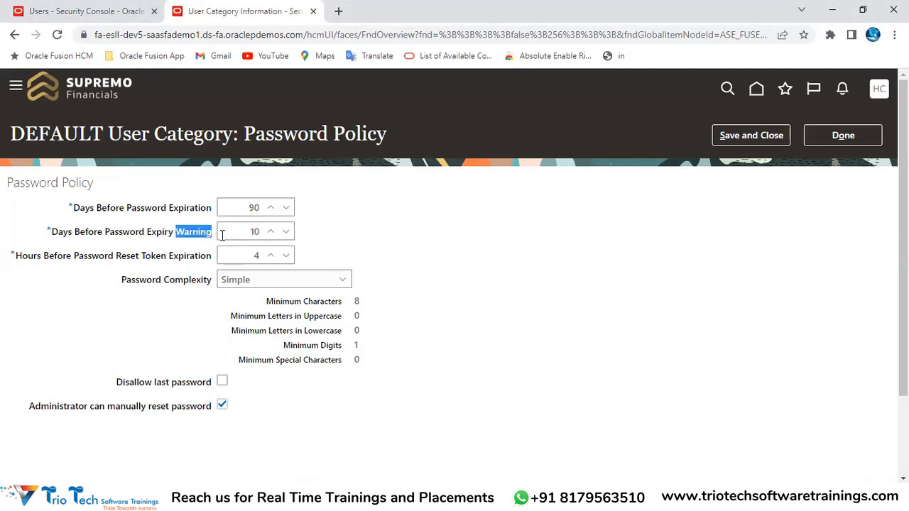
left_click_drag(131, 209, 198, 212)
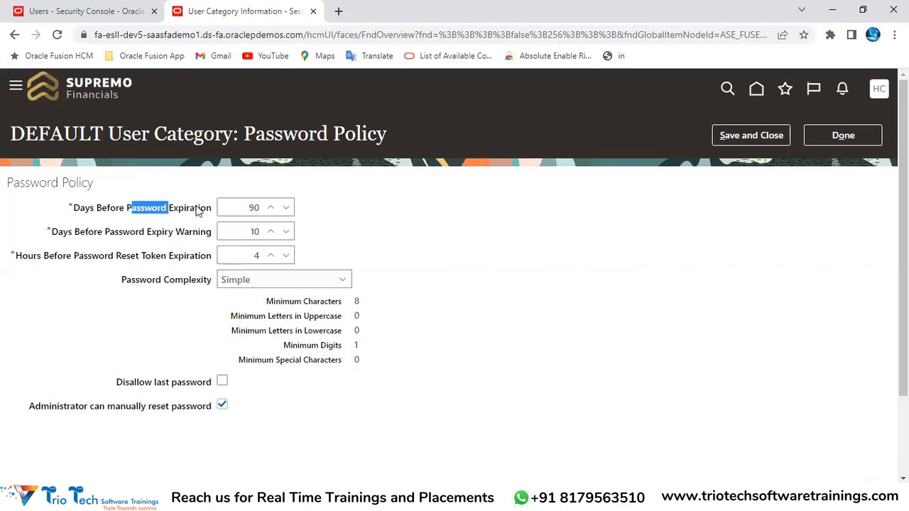
double_click(253, 208)
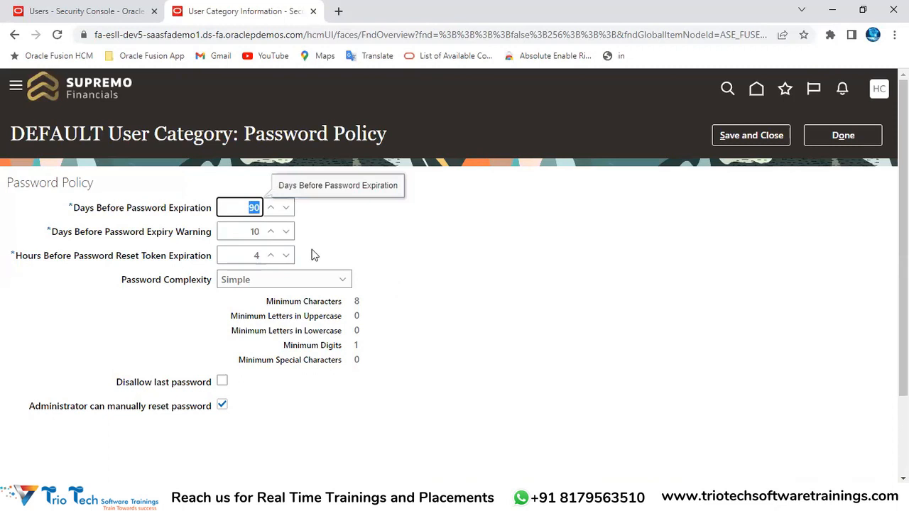
left_click(249, 234)
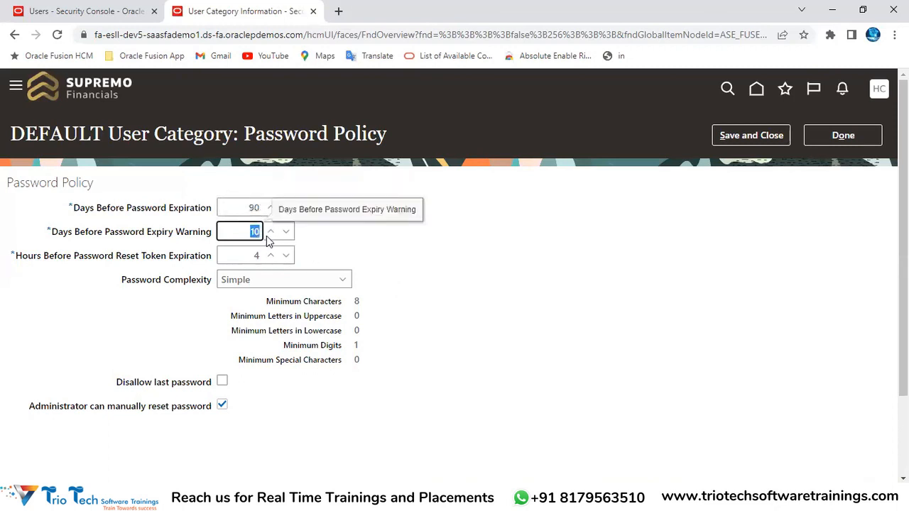
left_click_drag(59, 237, 214, 232)
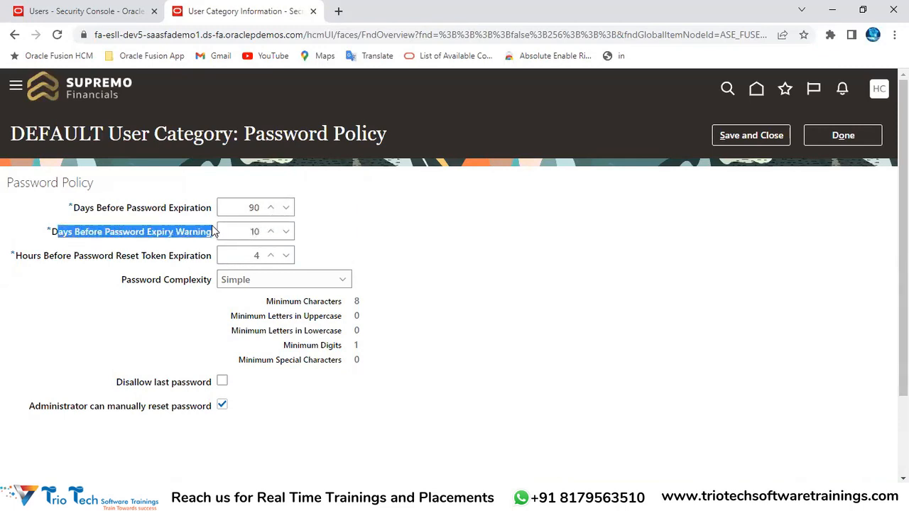
left_click(248, 235)
left_click(222, 34)
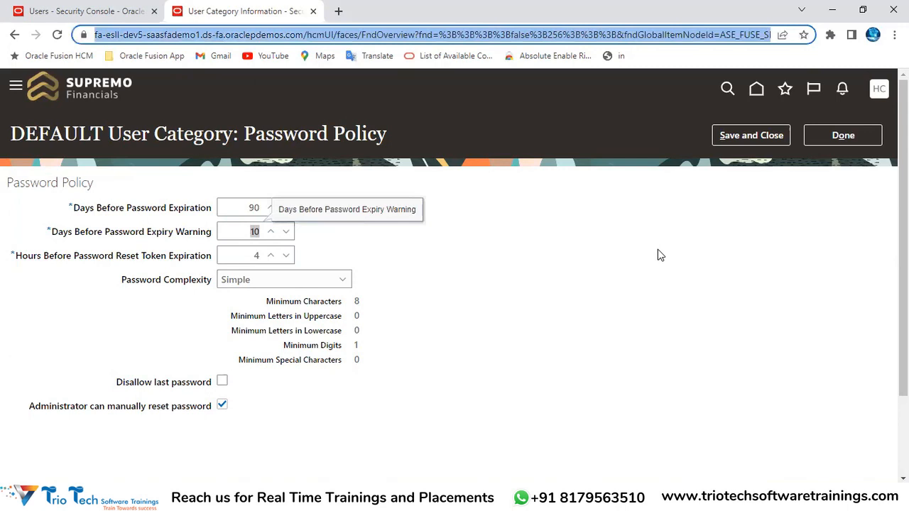
left_click(249, 209)
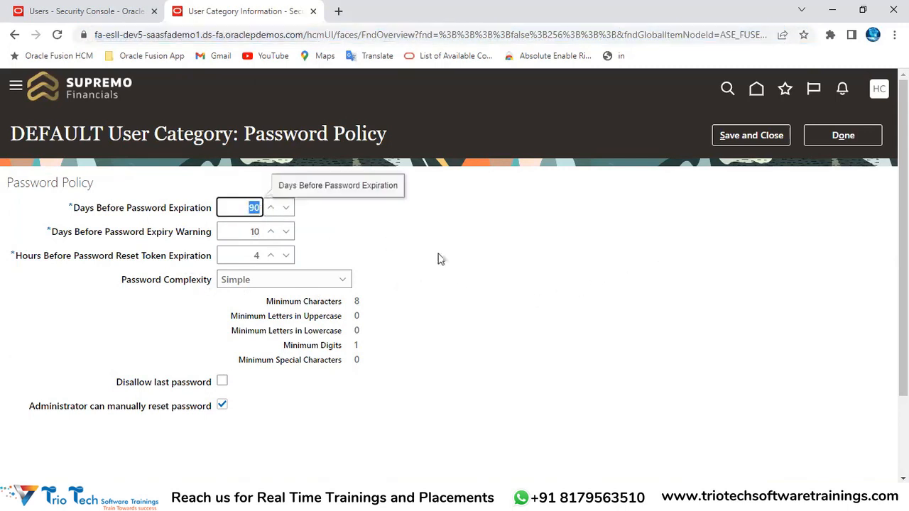
left_click_drag(50, 233, 131, 239)
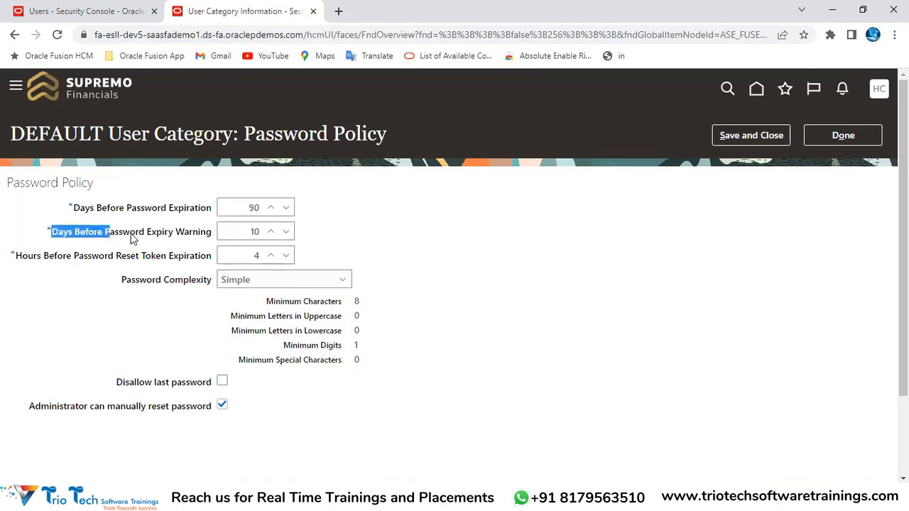
left_click(189, 238)
left_click(255, 230)
left_click(264, 209)
left_click_drag(263, 210, 236, 210)
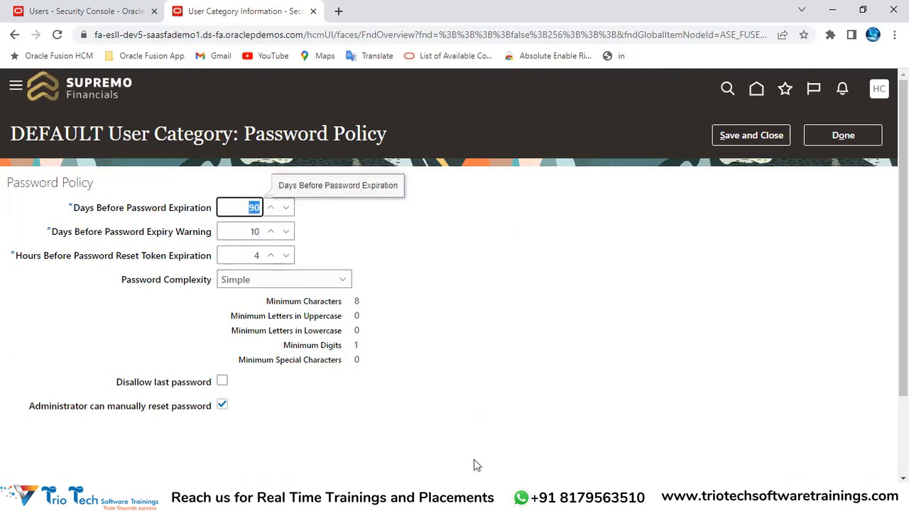
left_click(181, 35)
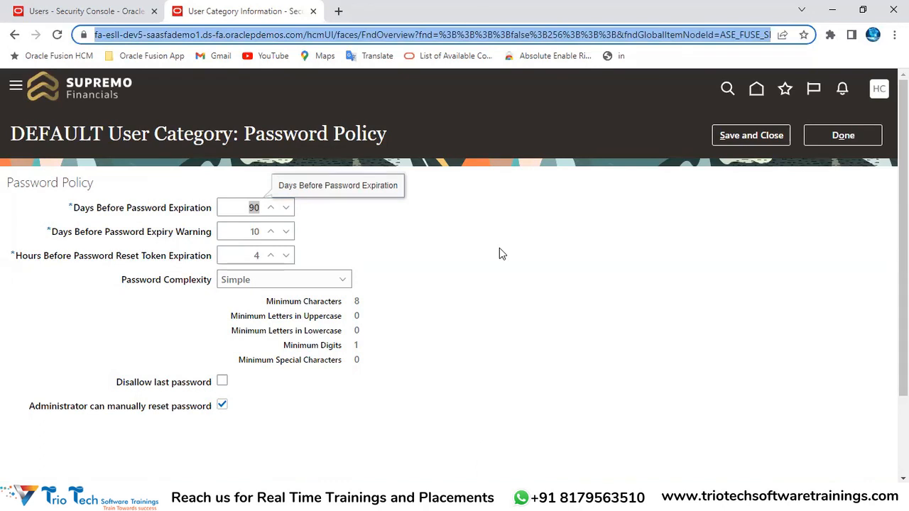
double_click(250, 231)
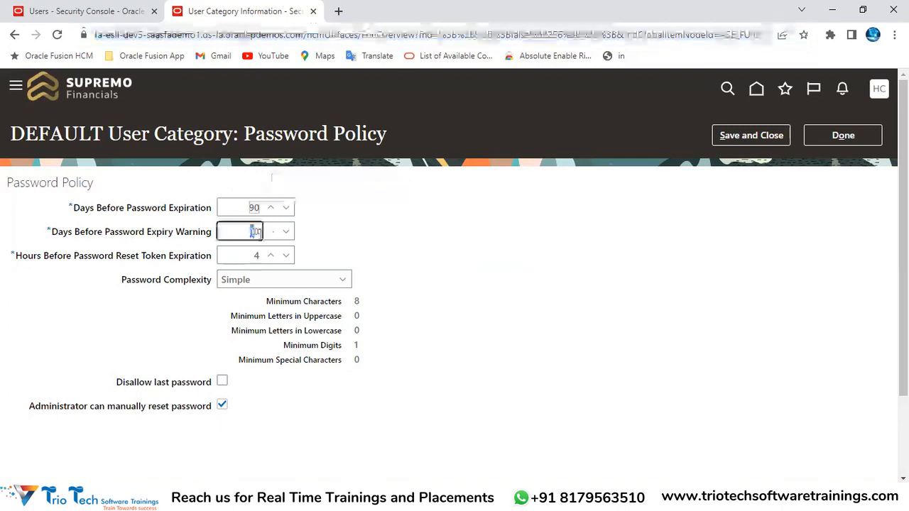
left_click_drag(51, 235, 114, 240)
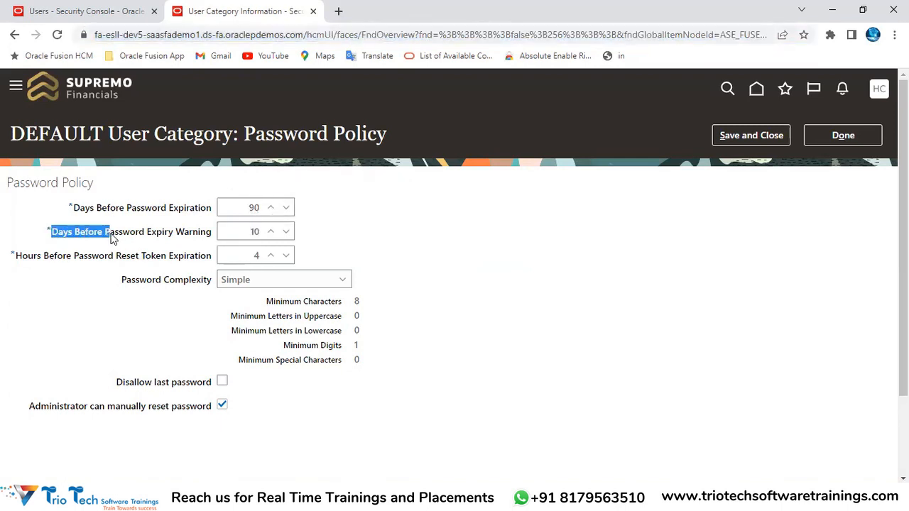
left_click(175, 237)
double_click(188, 238)
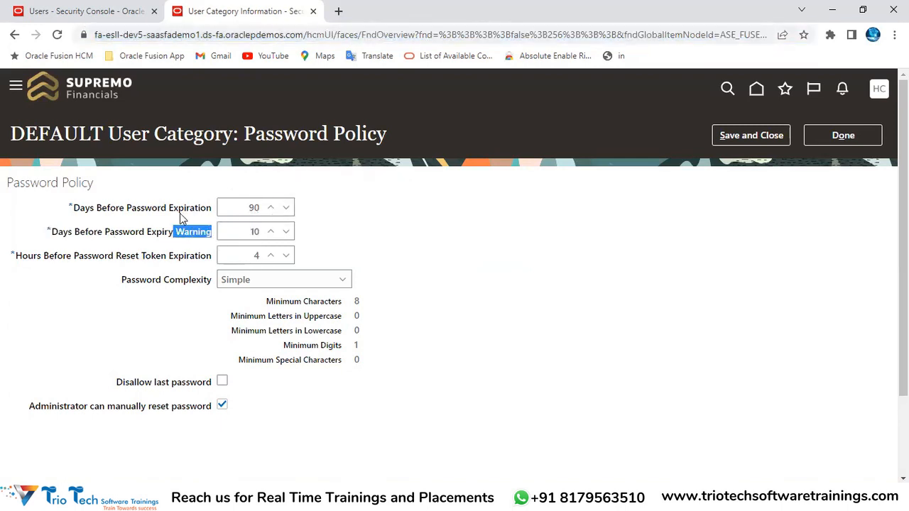
double_click(254, 232)
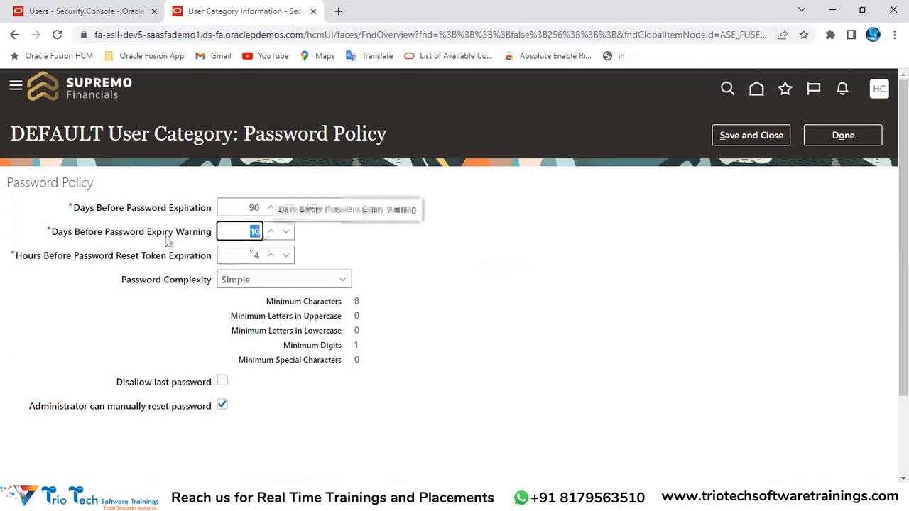
left_click(29, 264)
left_click_drag(22, 260, 42, 259)
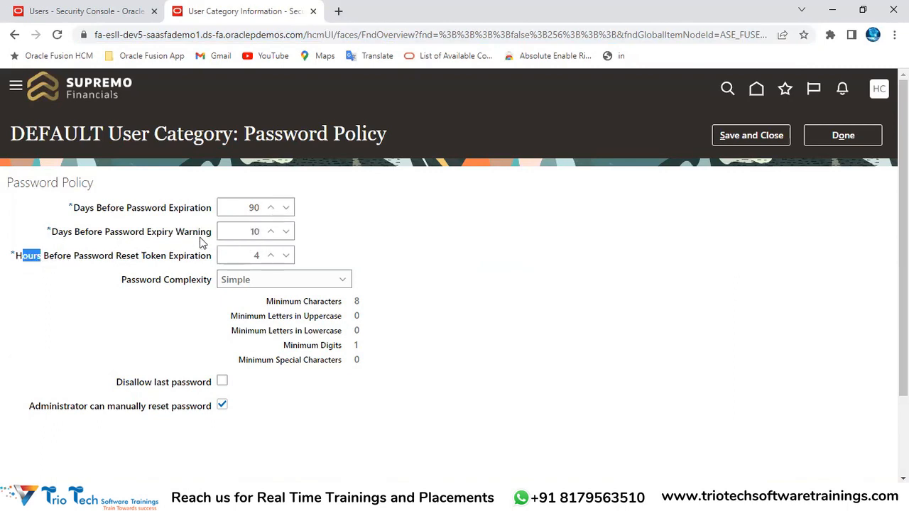
double_click(254, 232)
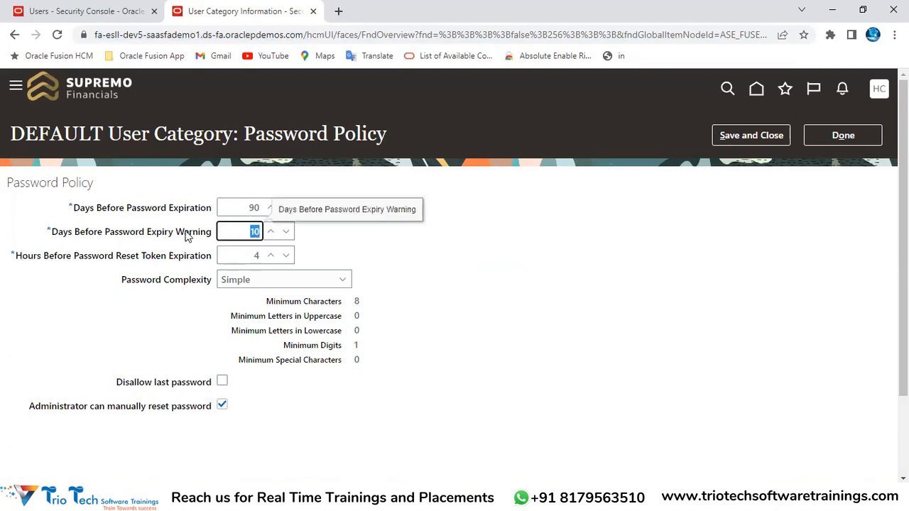
left_click(158, 34)
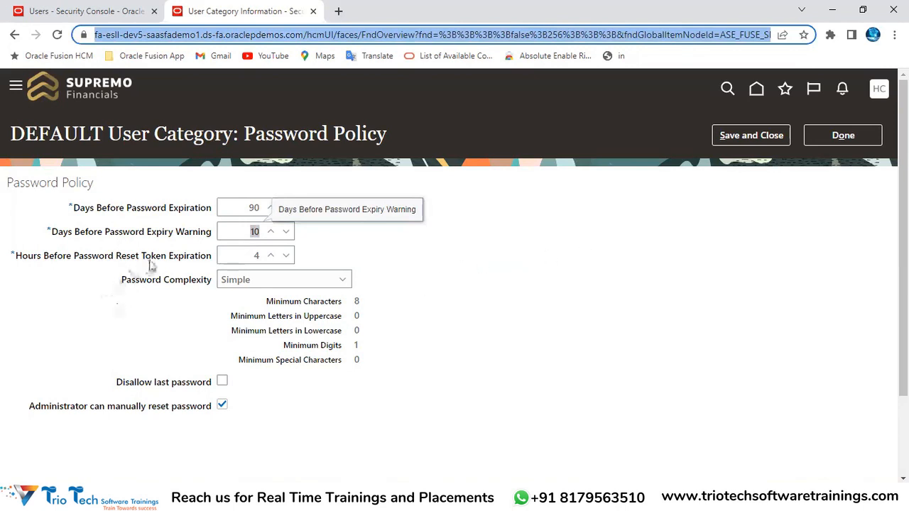
double_click(47, 259)
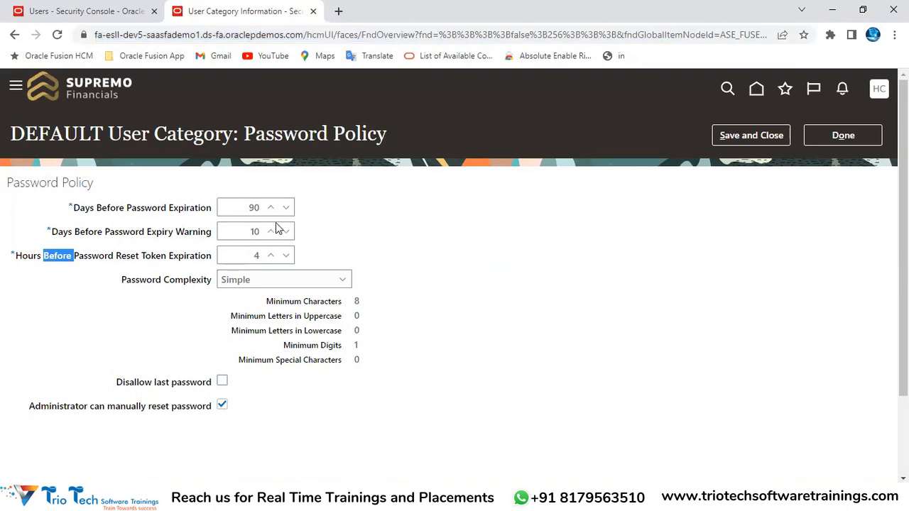
double_click(250, 206)
double_click(257, 255)
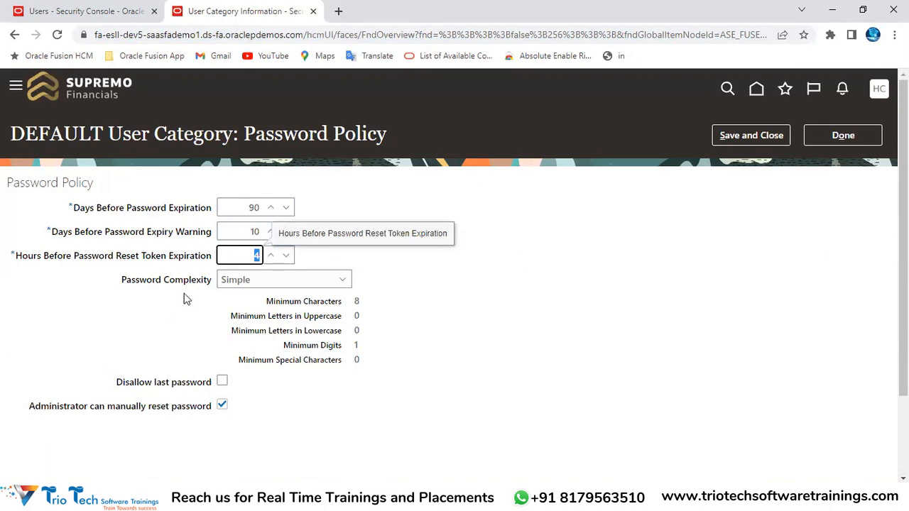
left_click(516, 287)
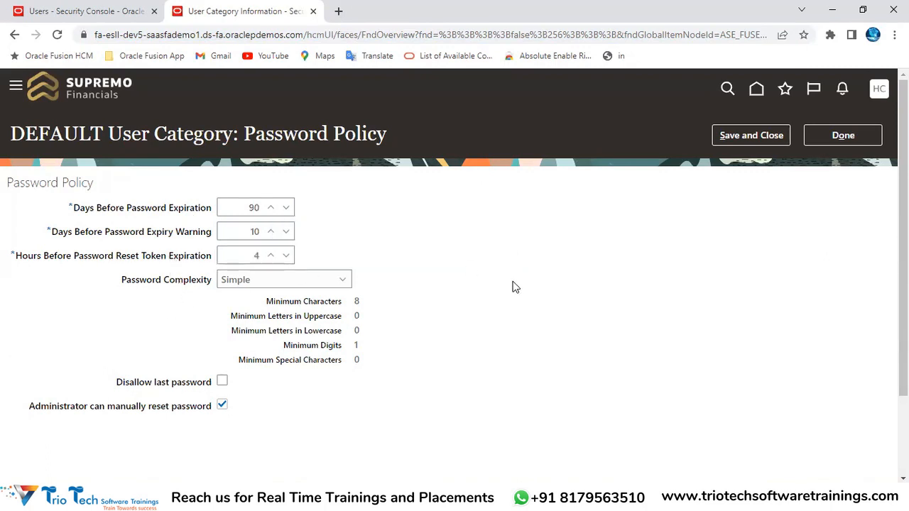
left_click(252, 254)
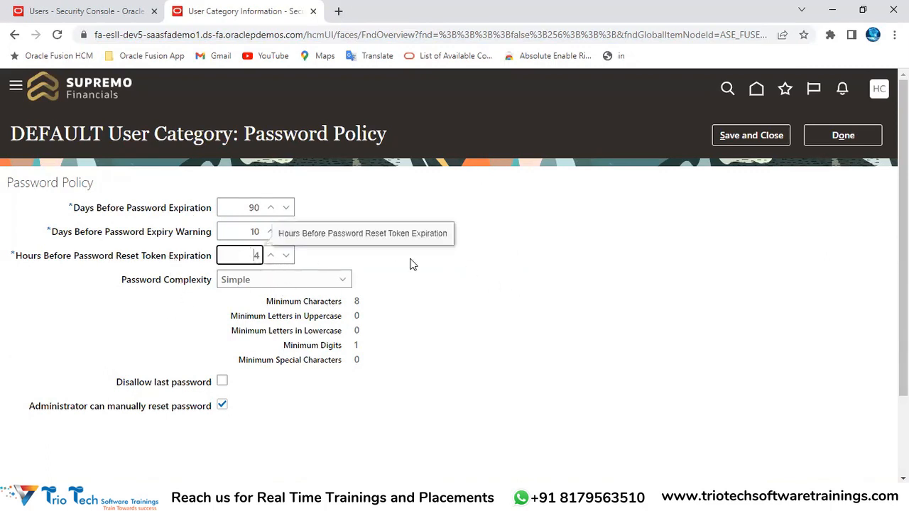
left_click_drag(119, 281, 218, 286)
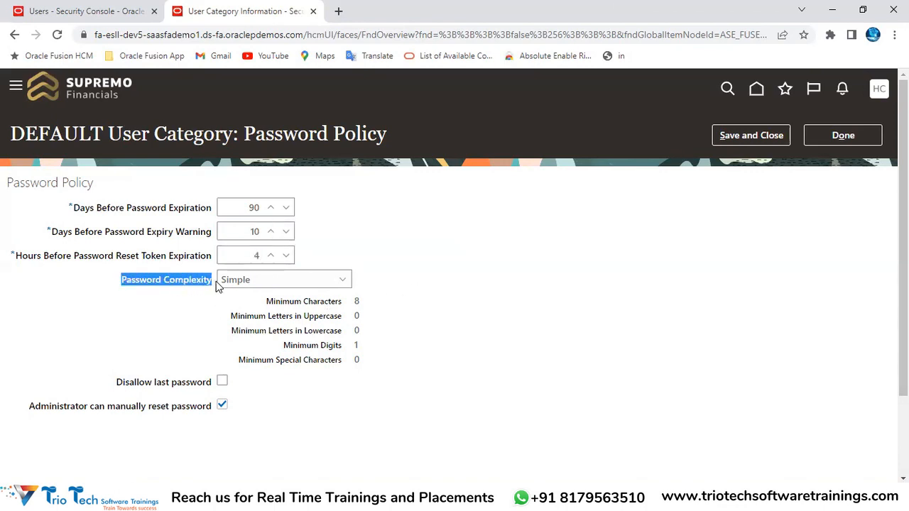
View the Simple, Complex, Very complex and Custom complexity options and the Add User Account password info
left_click(255, 283)
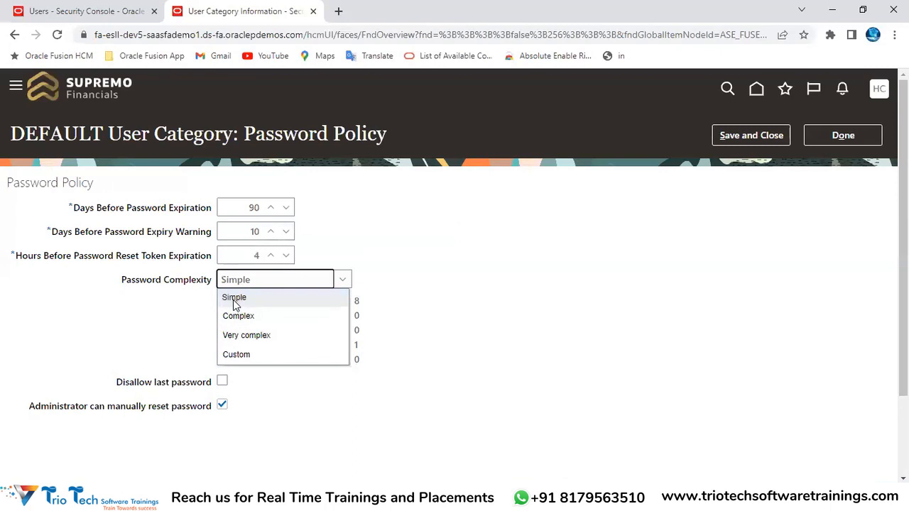
left_click(85, 12)
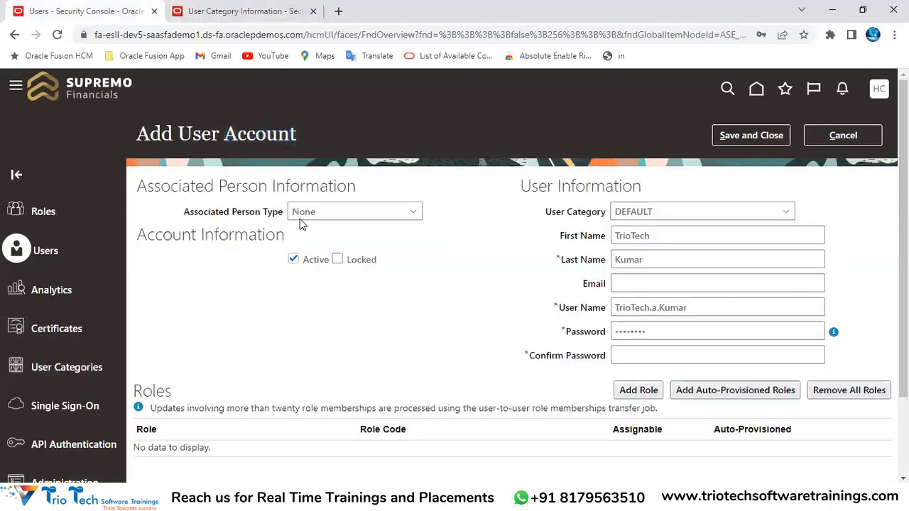
left_click_drag(192, 135, 290, 135)
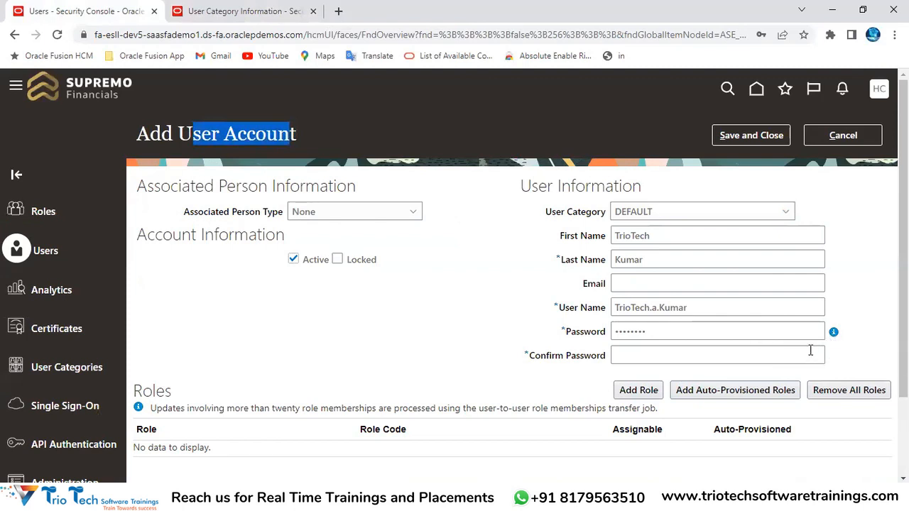
mouse_move(837, 341)
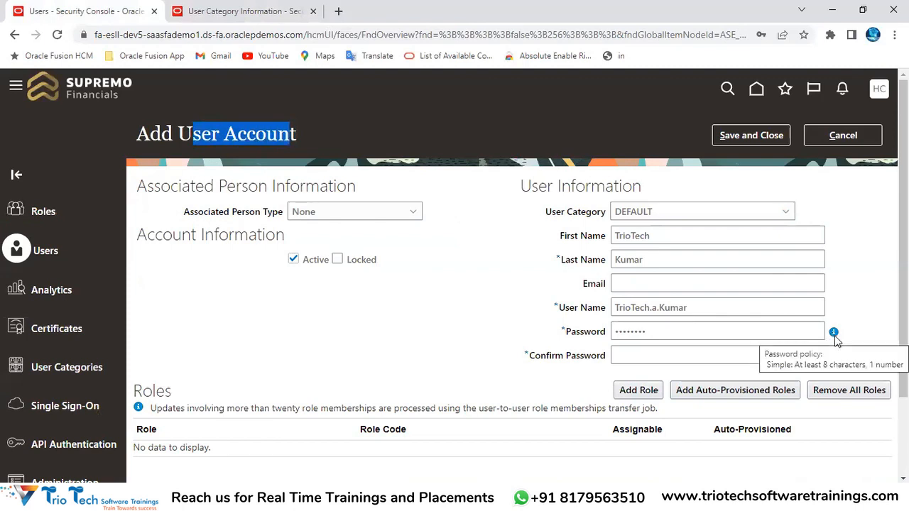
left_click(246, 14)
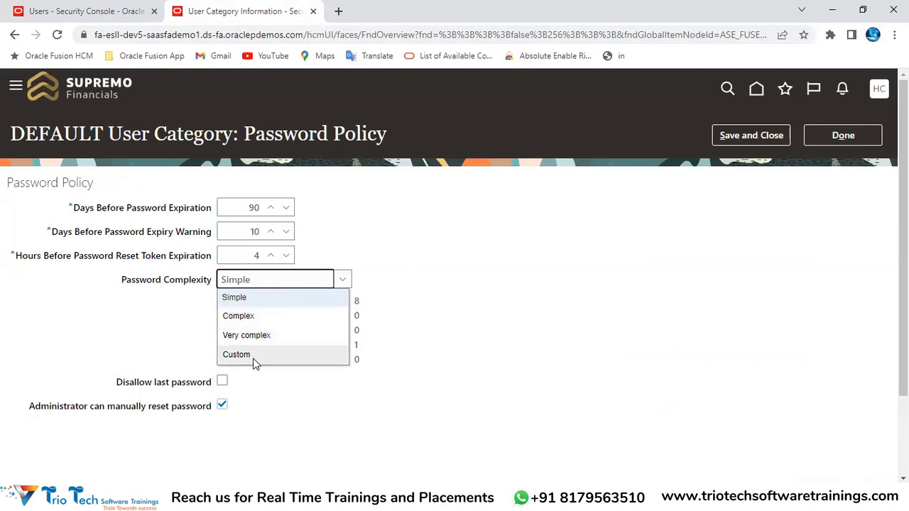
Review Simple's character and digit minimums, then switch complexity to Complex and review its rules
left_click(454, 285)
left_click_drag(289, 302, 343, 302)
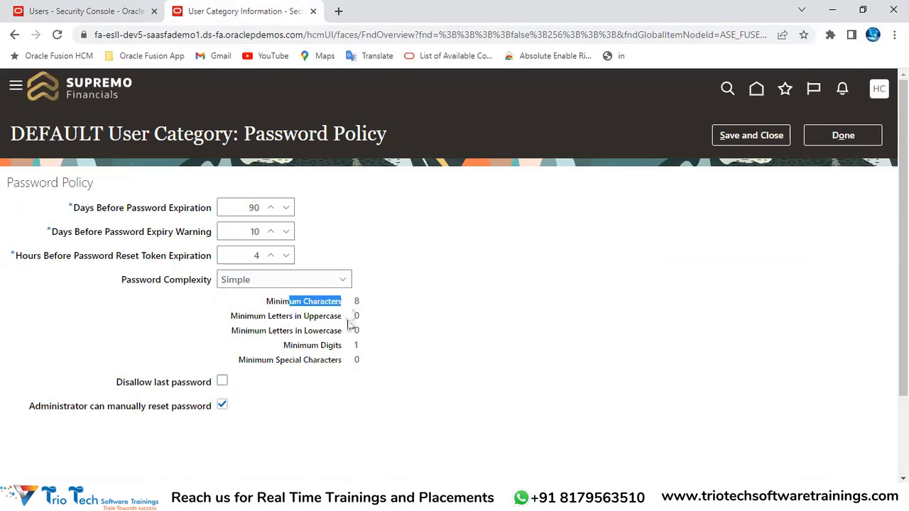
left_click_drag(293, 346, 344, 347)
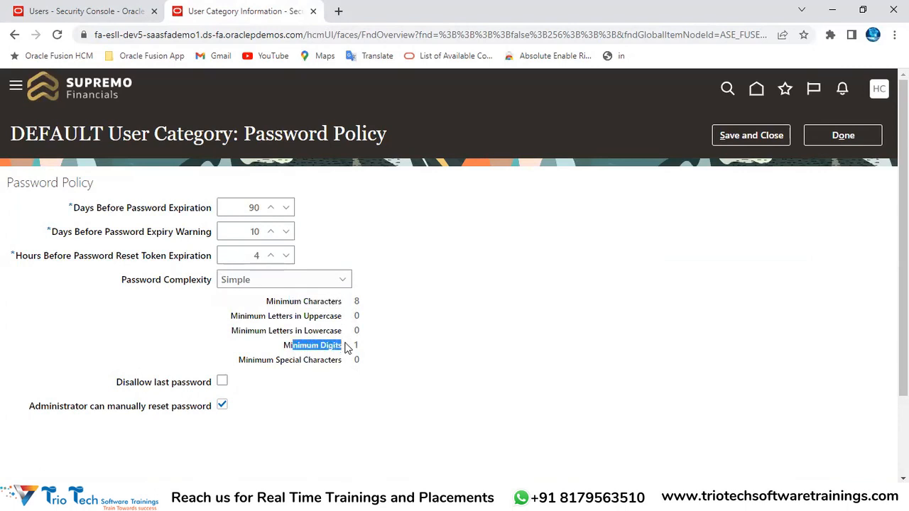
left_click(263, 284)
left_click(256, 311)
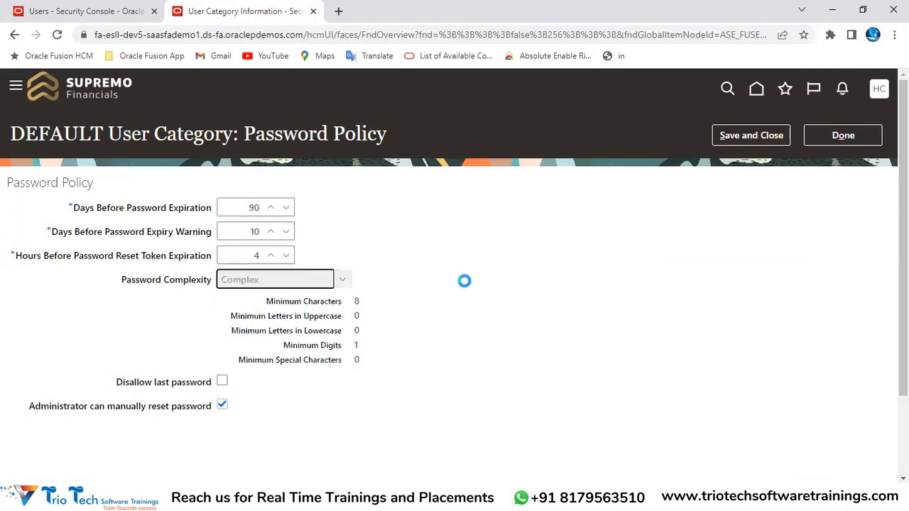
left_click_drag(354, 303, 310, 335)
left_click(365, 331)
Preview Very complex and Custom complexity, reviewing character, uppercase, digit and special-character minimums
left_click(291, 283)
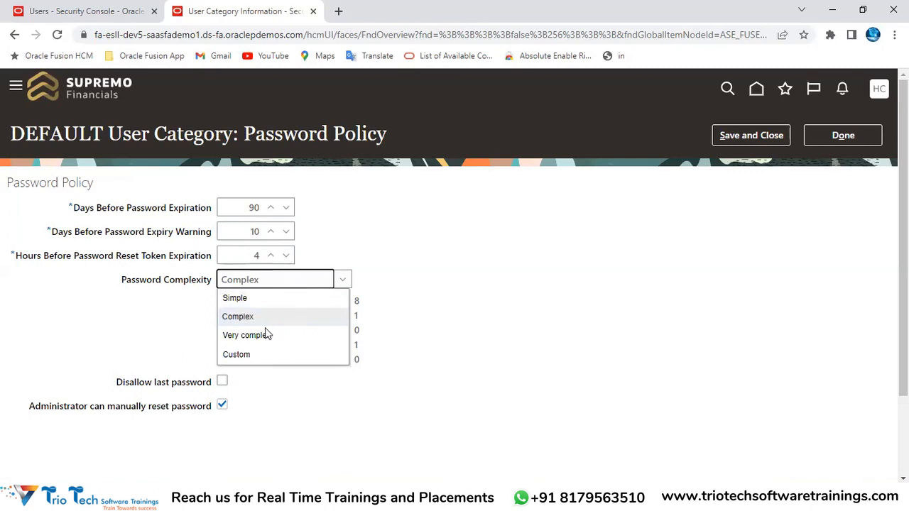
left_click(263, 337)
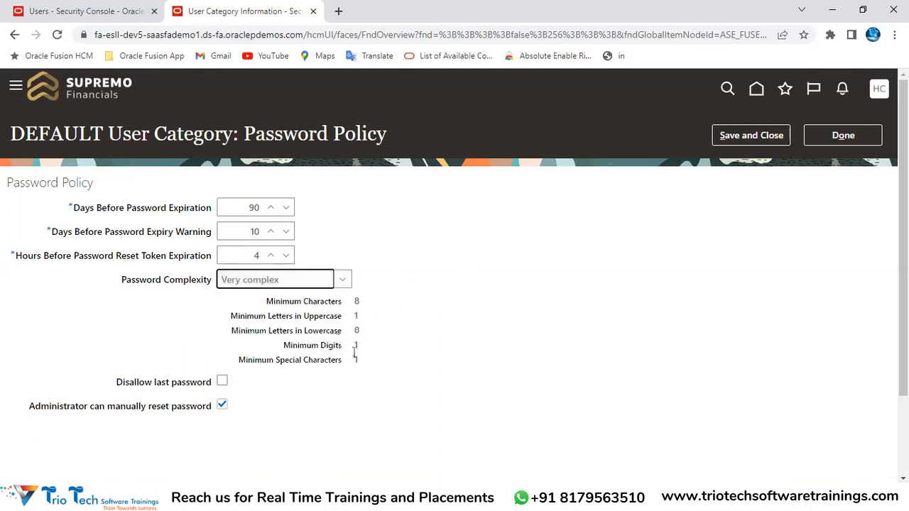
left_click_drag(315, 366, 360, 375)
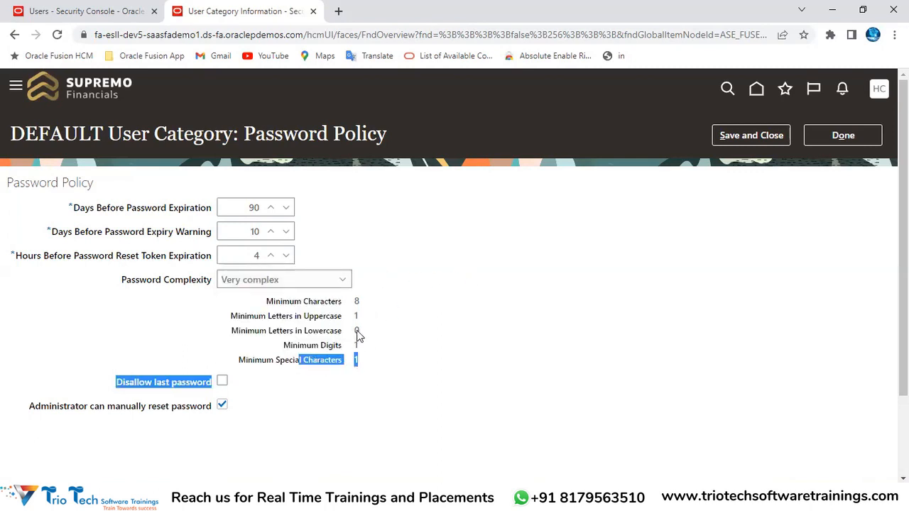
left_click(273, 281)
left_click(260, 356)
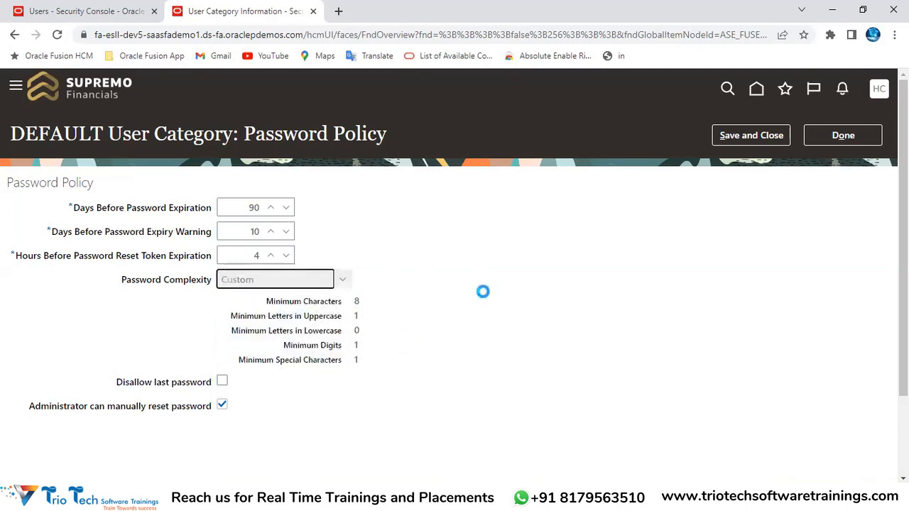
left_click_drag(277, 307, 352, 306)
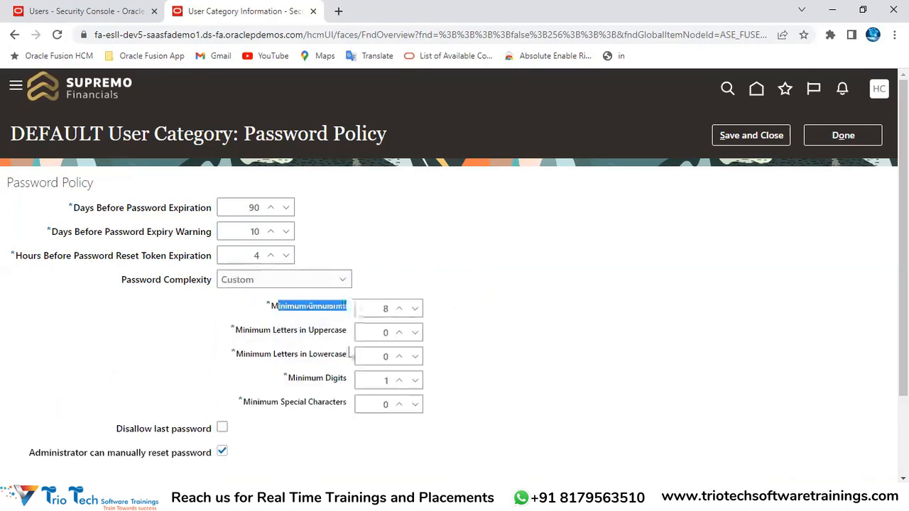
left_click_drag(287, 333, 335, 356)
left_click_drag(299, 384, 385, 380)
left_click_drag(314, 407, 348, 405)
Set Password Complexity back to Complex and save the password policy
left_click(302, 281)
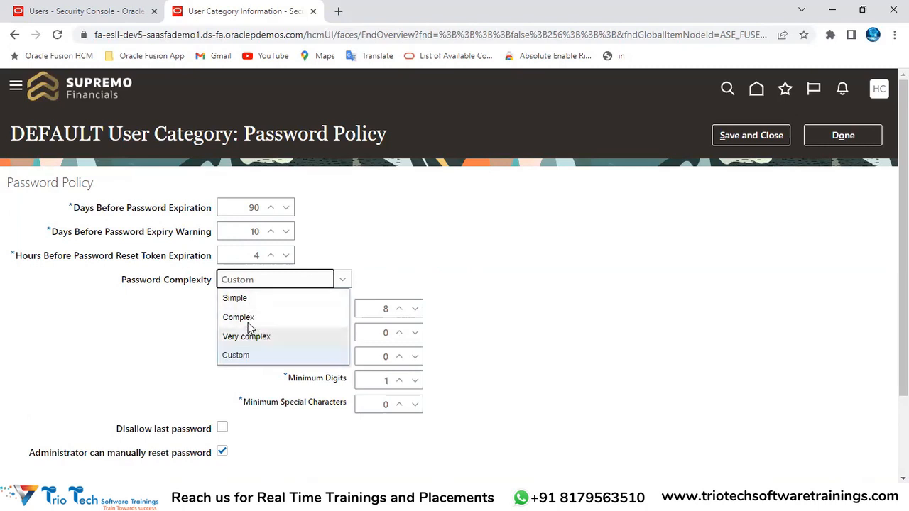
left_click(245, 318)
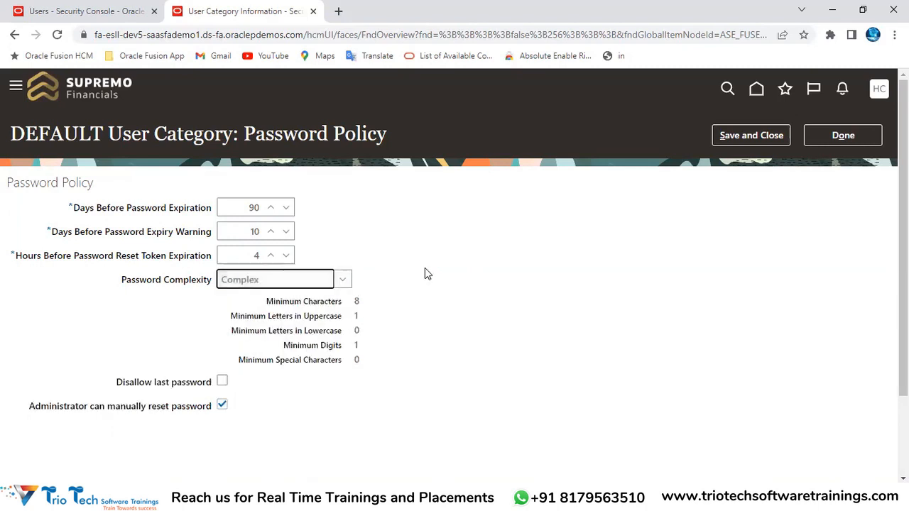
left_click(742, 142)
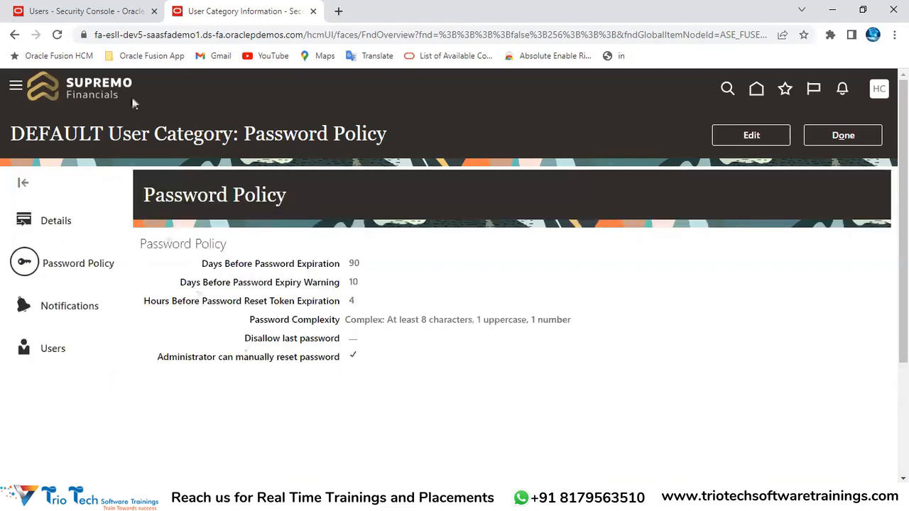
Discard the partly filled new user form, noting its DEFAULT user category
left_click(83, 10)
left_click(855, 139)
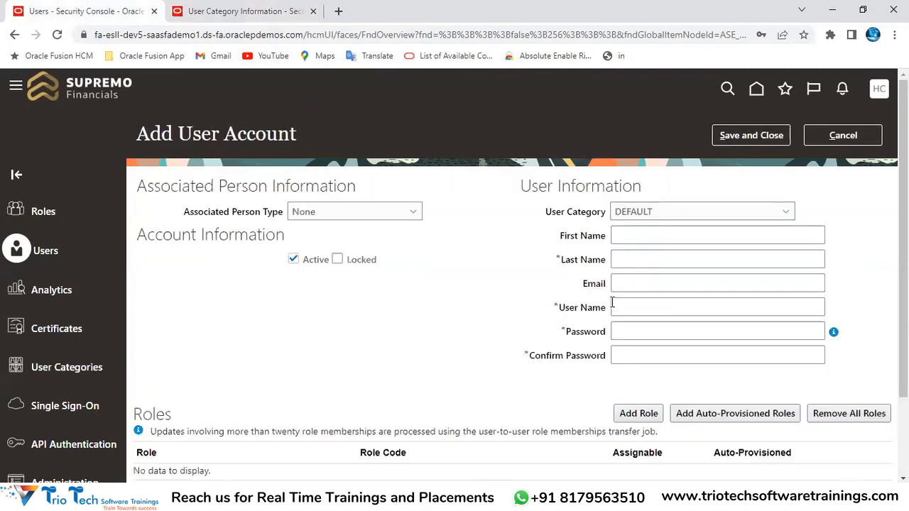
left_click_drag(205, 133, 211, 134)
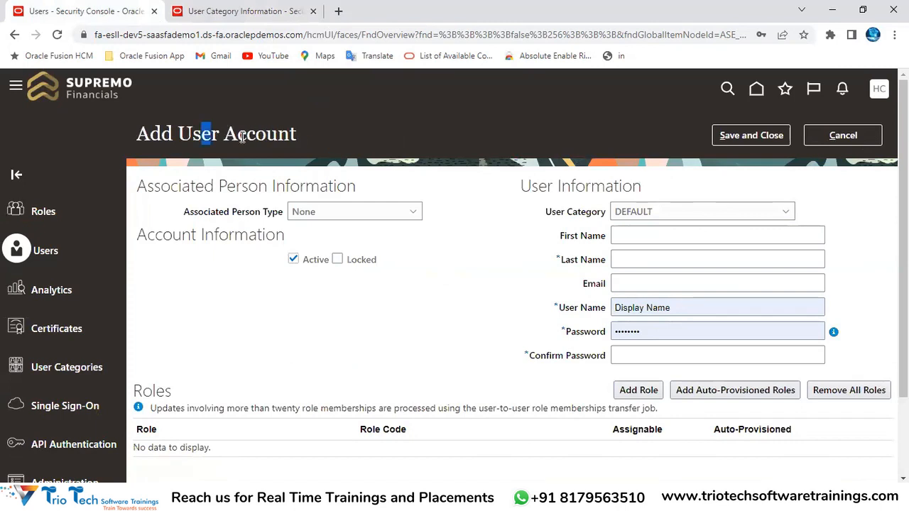
left_click_drag(535, 225, 598, 215)
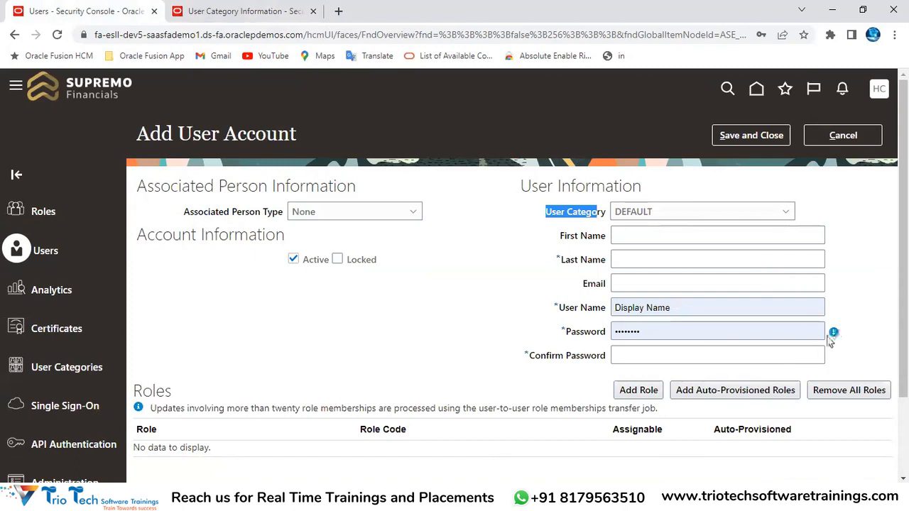
mouse_move(834, 335)
Reopen the DEFAULT category's password policy for editing
left_click(245, 11)
left_click(772, 137)
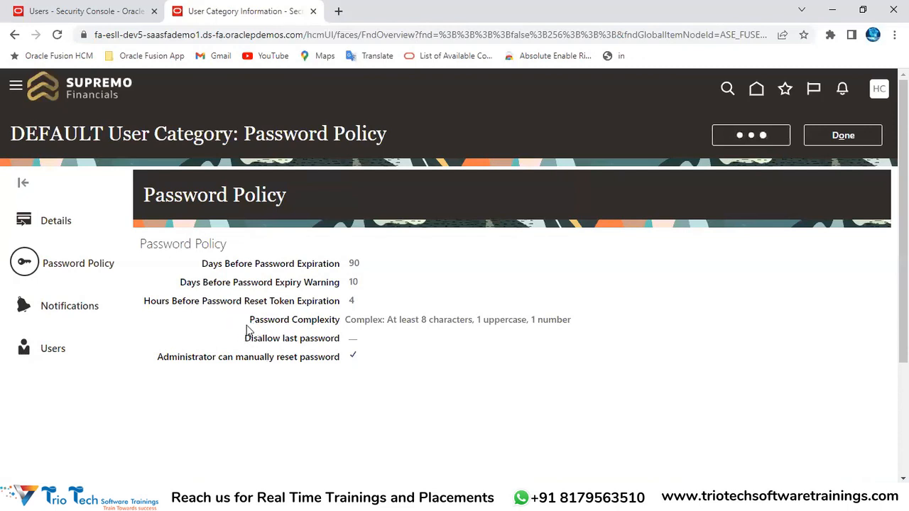
double_click(75, 133)
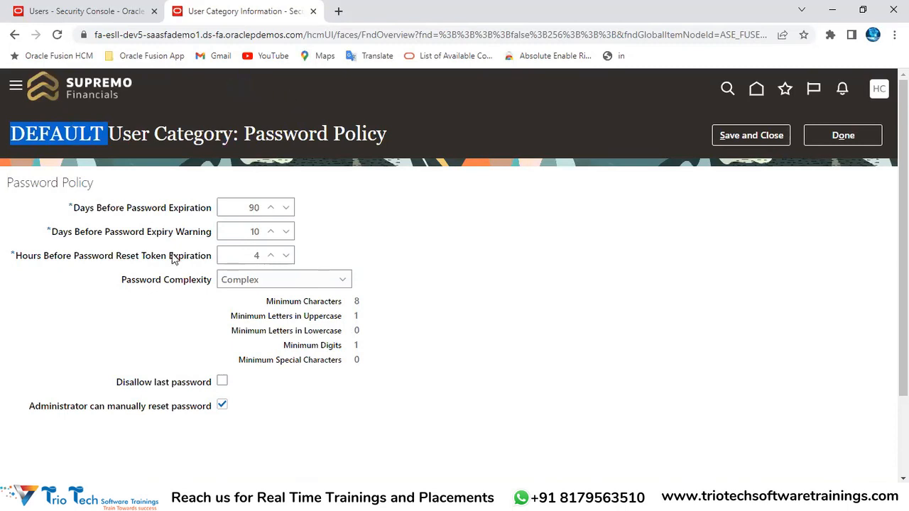
Turn on Disallow last password and review the password expiration days setting
left_click_drag(117, 285, 191, 291)
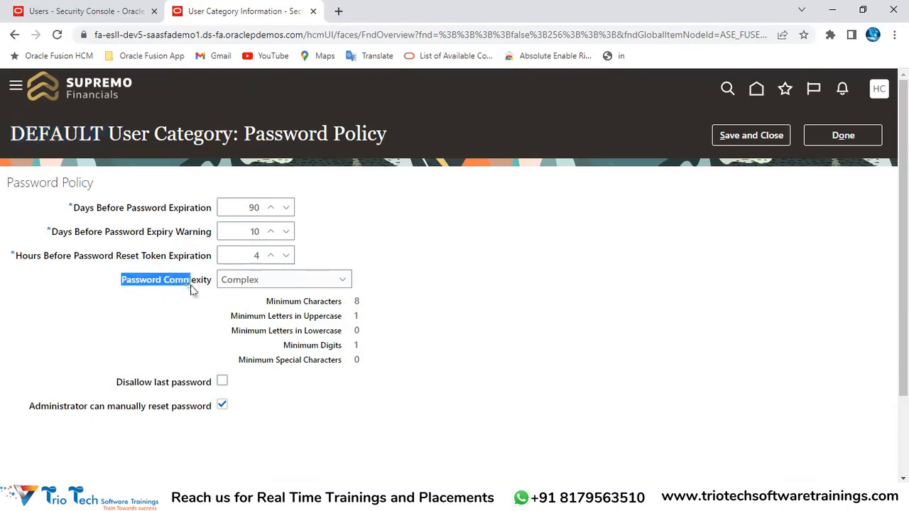
scroll(557, 191, "down", 1)
left_click_drag(116, 316, 191, 307)
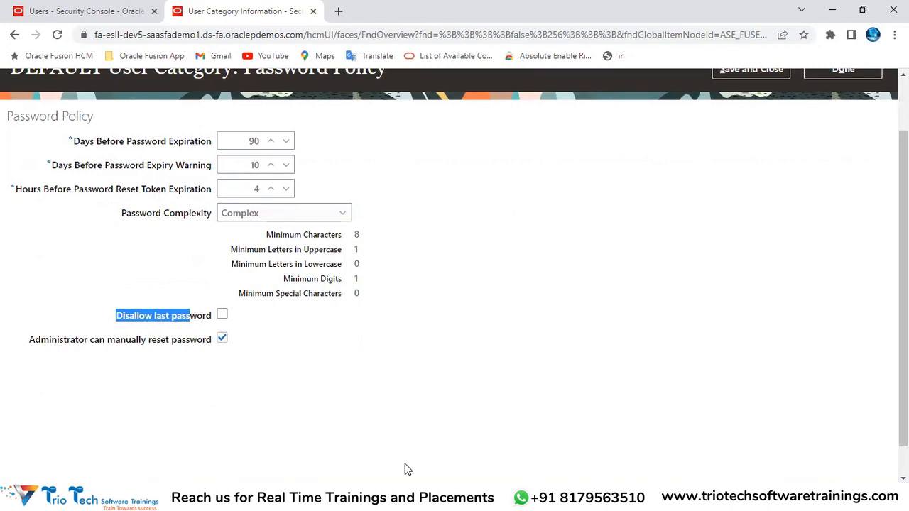
scroll(361, 449, "up", 1)
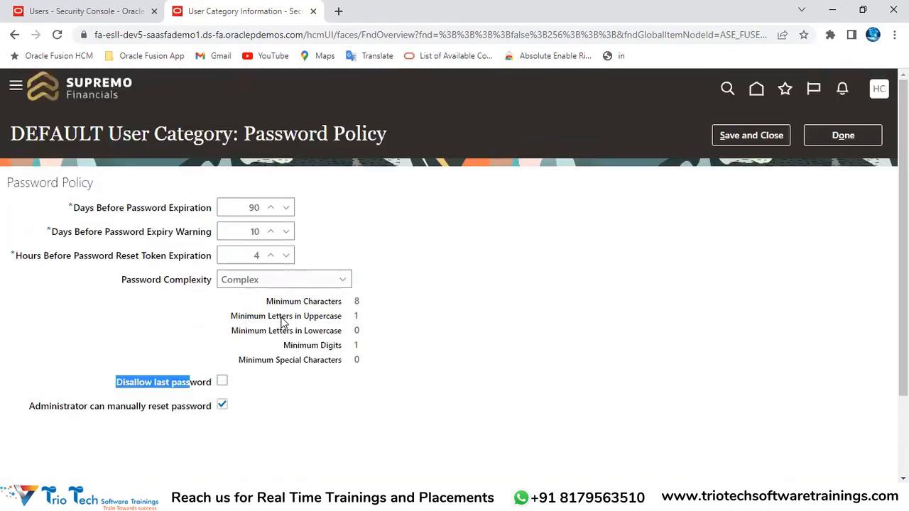
left_click(222, 384)
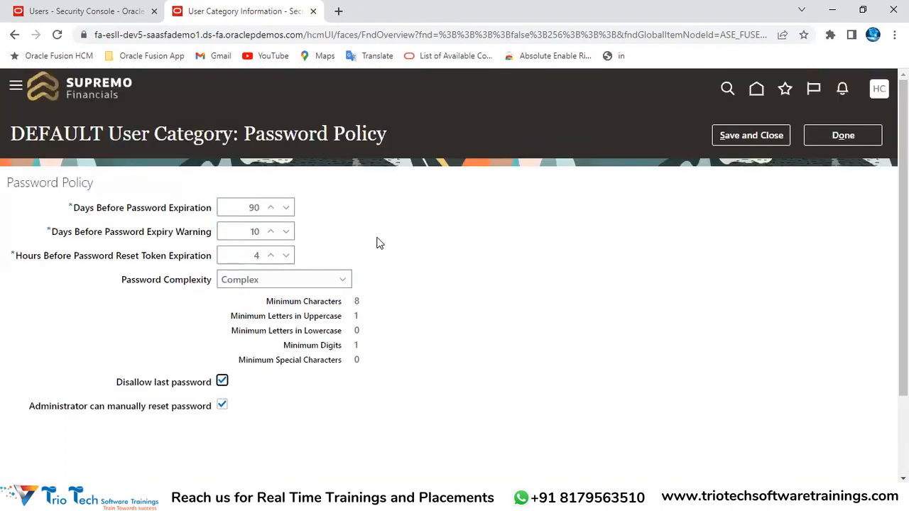
left_click_drag(243, 202, 287, 206)
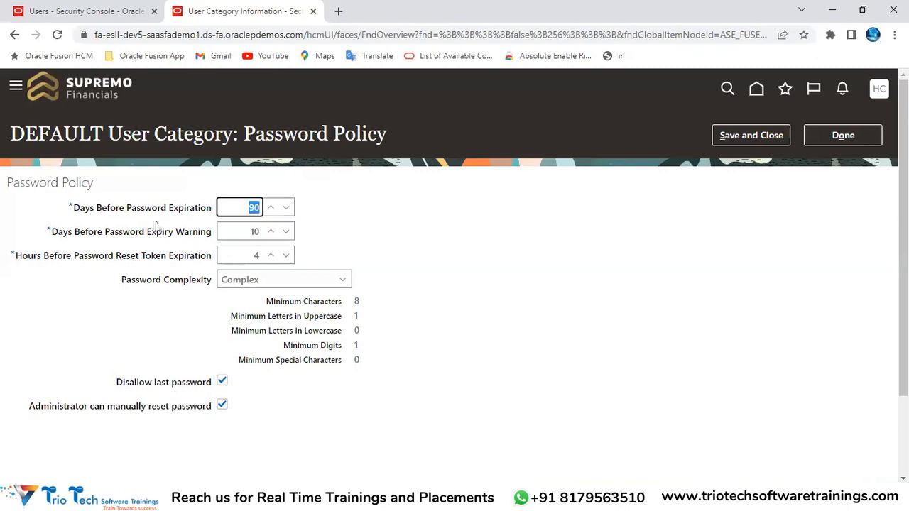
left_click_drag(90, 207, 200, 201)
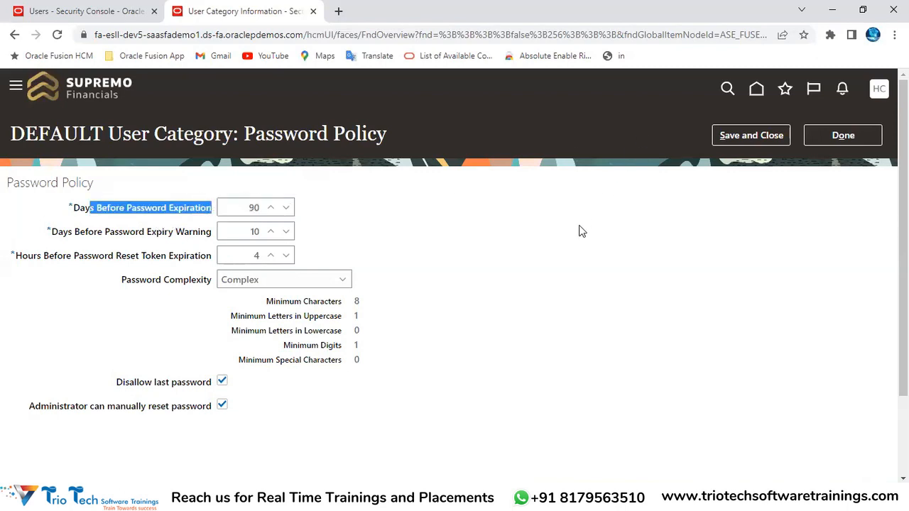
left_click(325, 34)
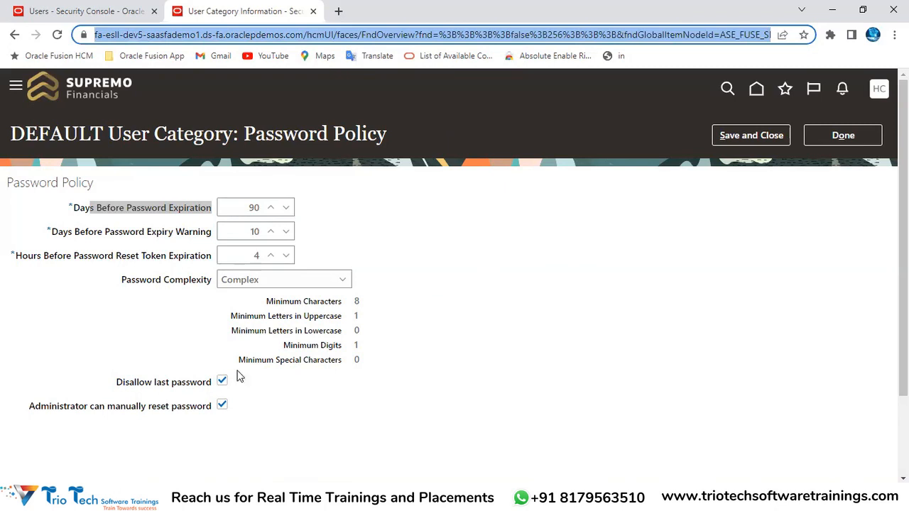
Turn Disallow last password back off, uncheck administrator manual password reset, and save
left_click_drag(116, 384, 223, 386)
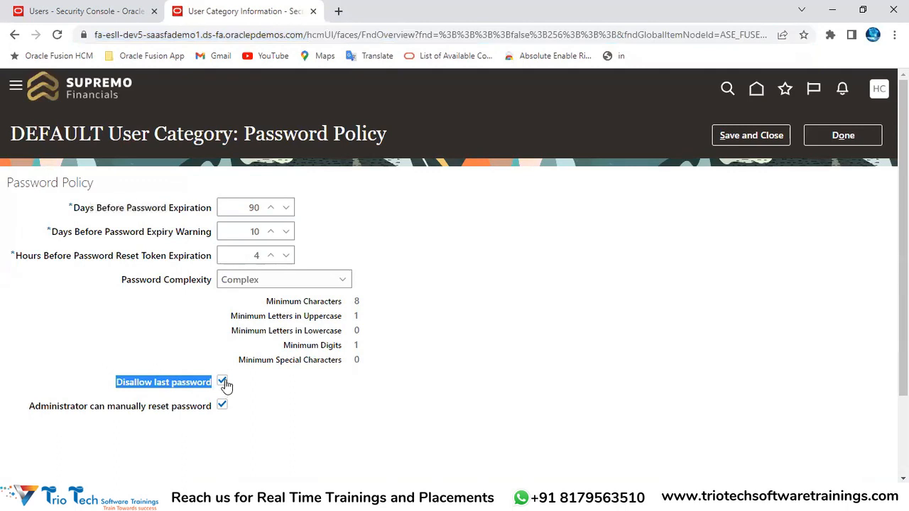
left_click(223, 383)
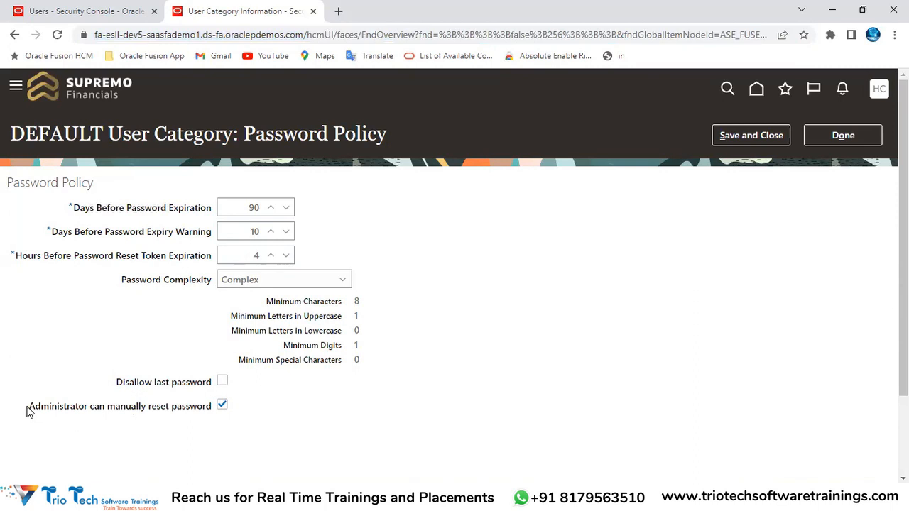
left_click_drag(30, 412, 117, 415)
left_click(748, 135)
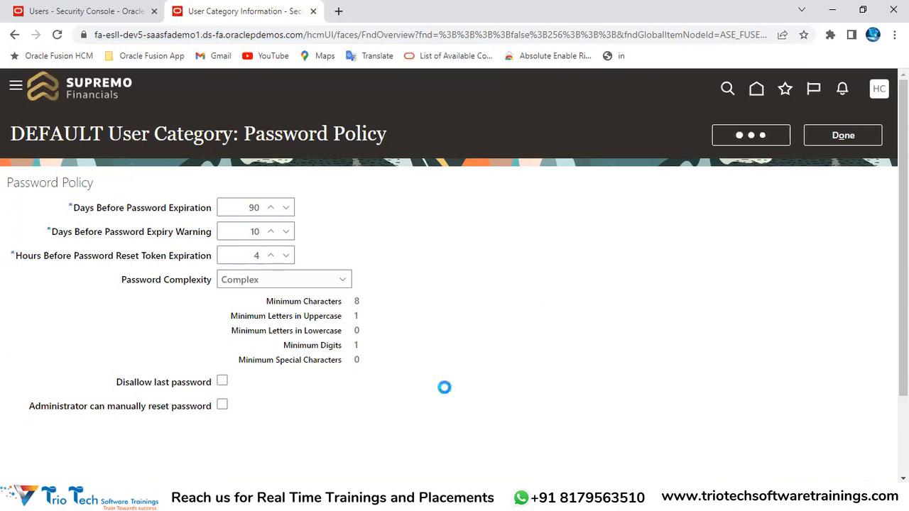
left_click_drag(249, 358, 323, 361)
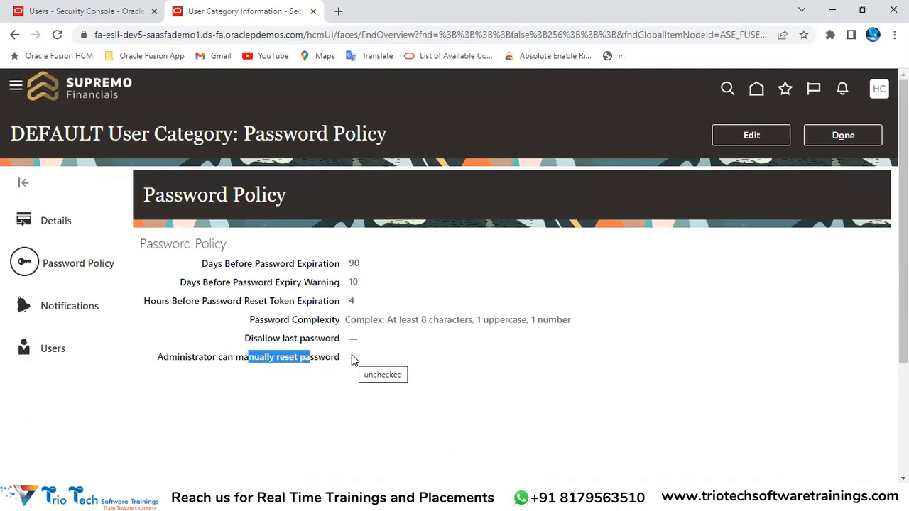
Back in the Trio user account results, choose Reset Password from the user's actions
left_click(31, 9)
left_click(848, 143)
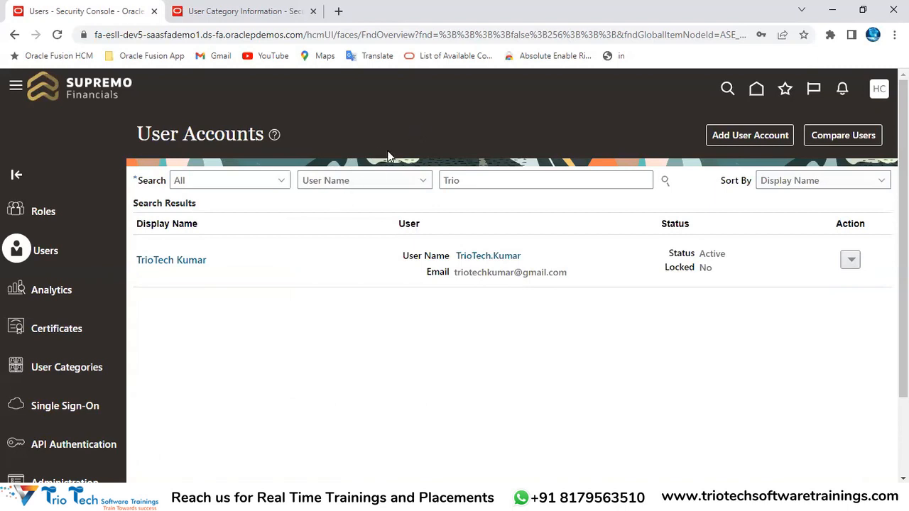
left_click(209, 35)
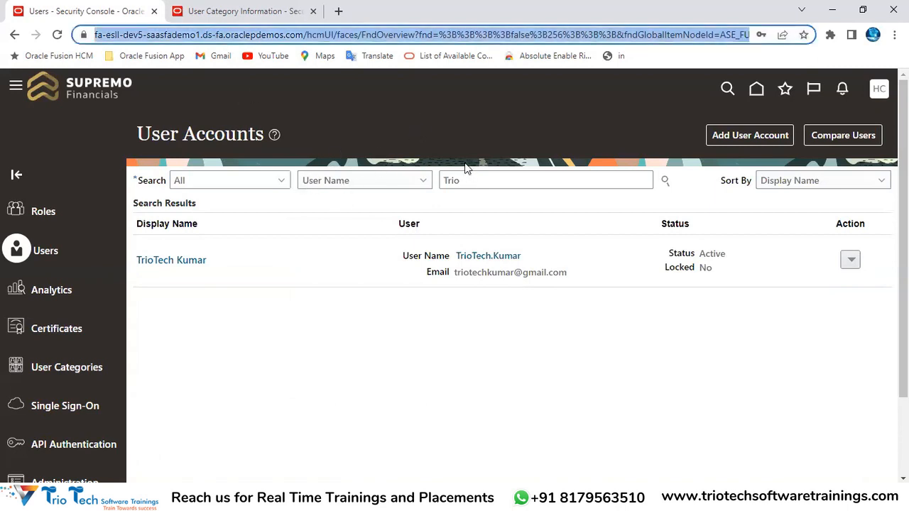
left_click_drag(477, 180, 417, 193)
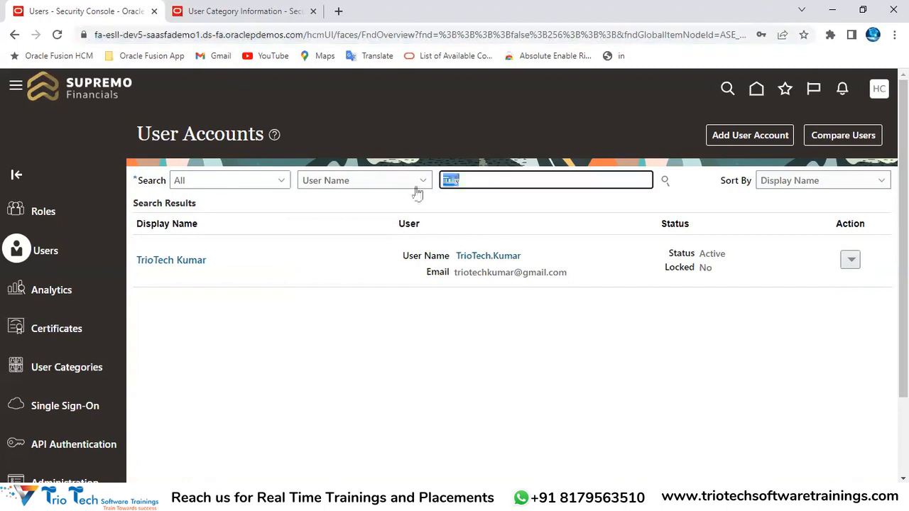
left_click(337, 259)
left_click(851, 260)
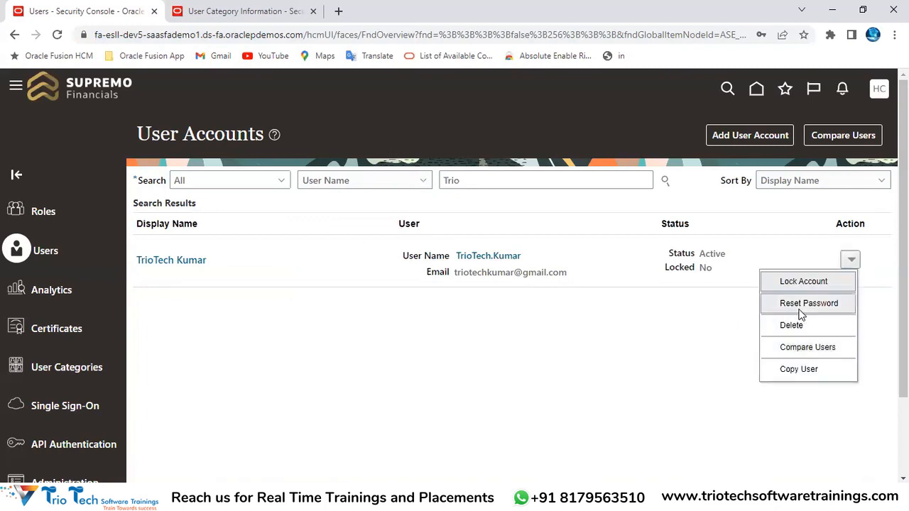
left_click(487, 365)
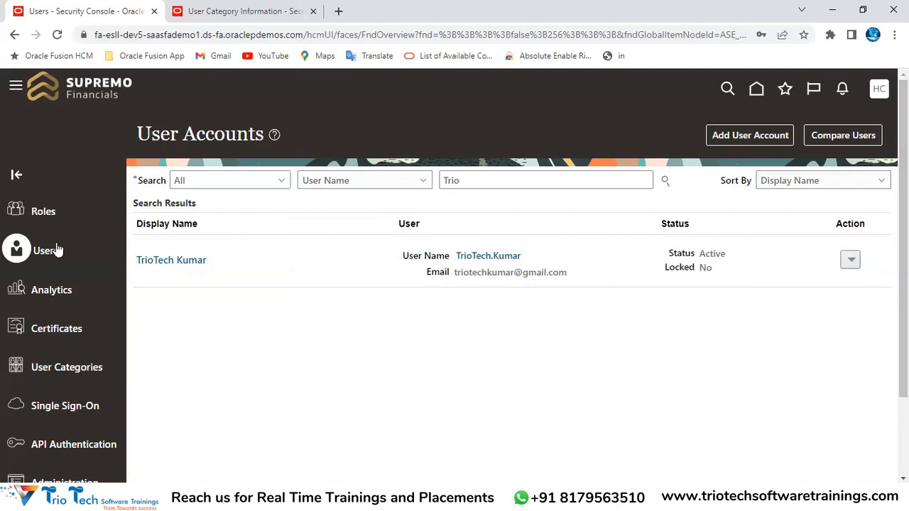
left_click(513, 178)
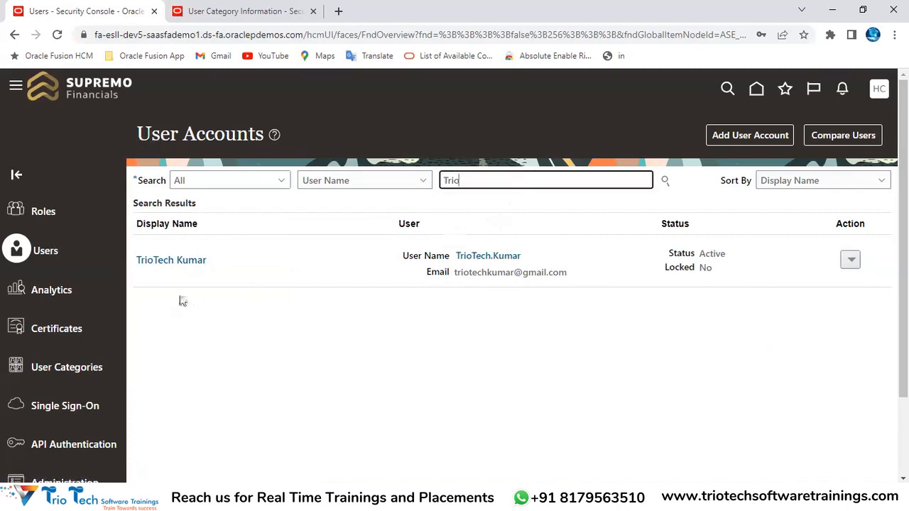
left_click(849, 270)
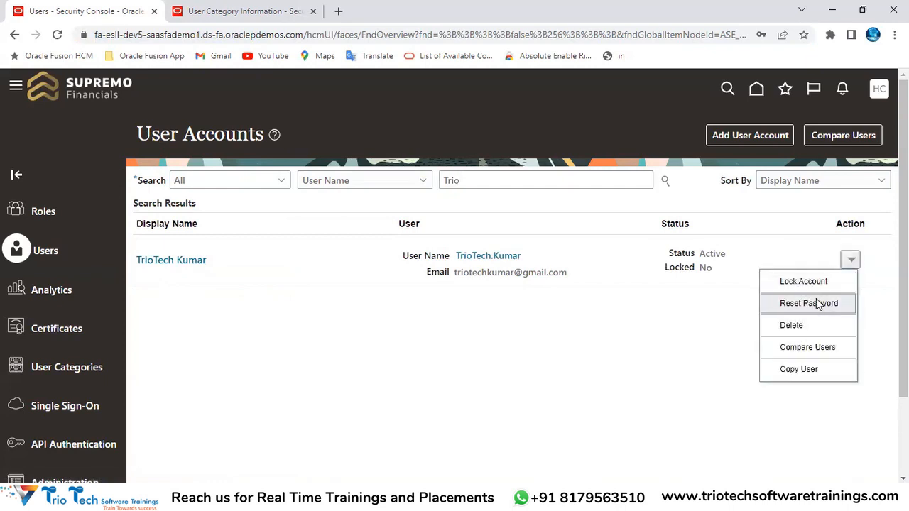
left_click(819, 300)
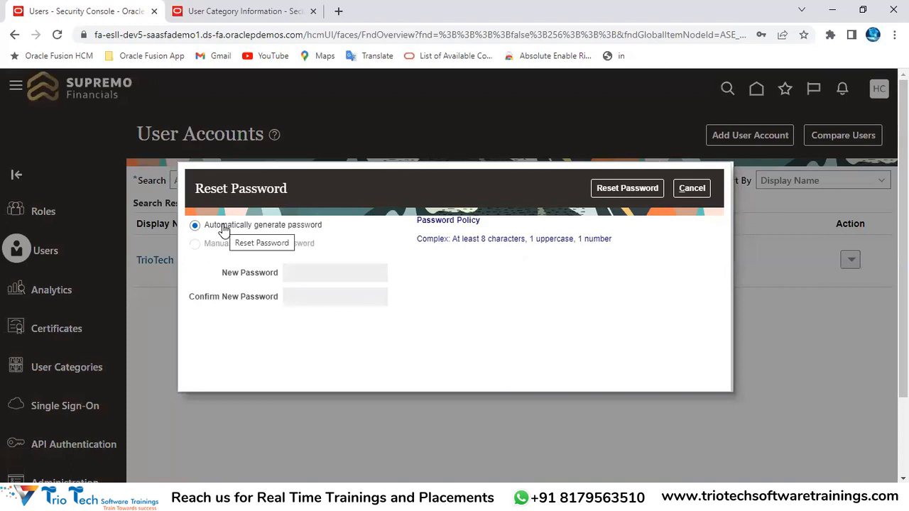
Note the missing manual password option, cancel the reset, and check the policy's manual reset setting
left_click_drag(201, 242, 307, 274)
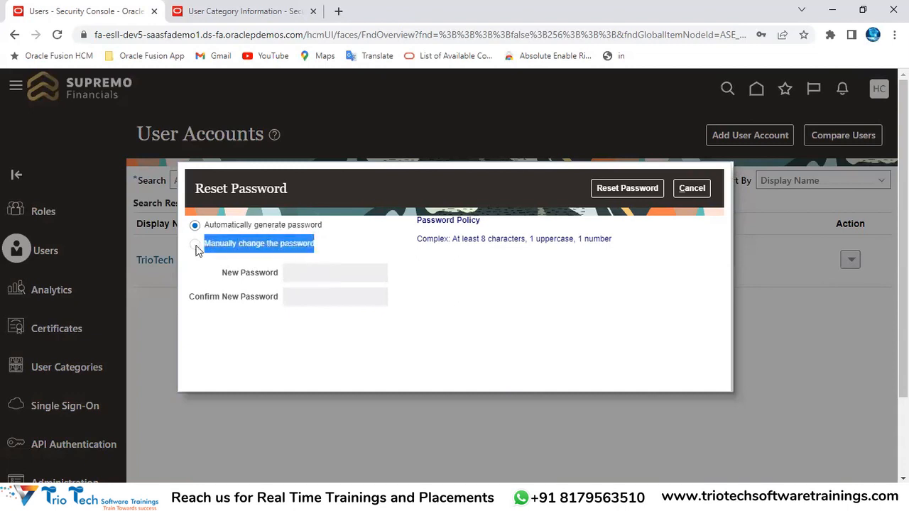
left_click(358, 335)
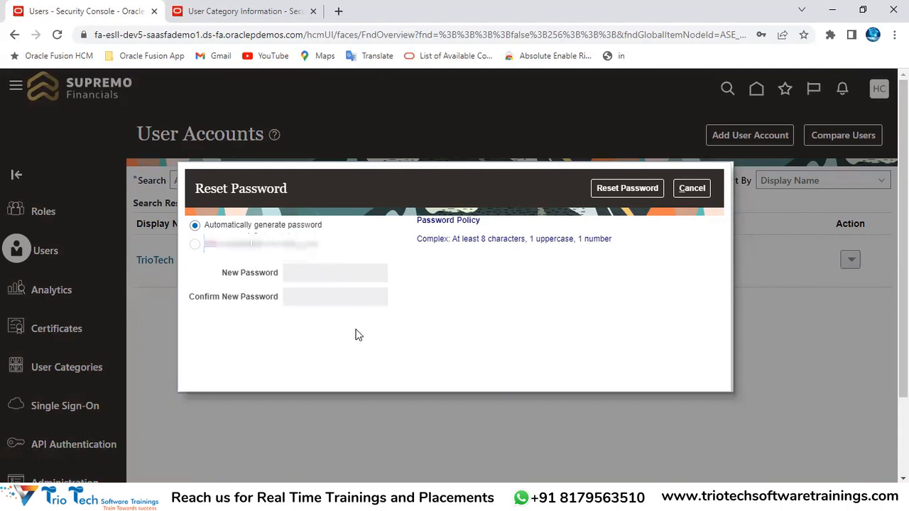
left_click(693, 188)
left_click(244, 11)
left_click_drag(223, 361, 358, 367)
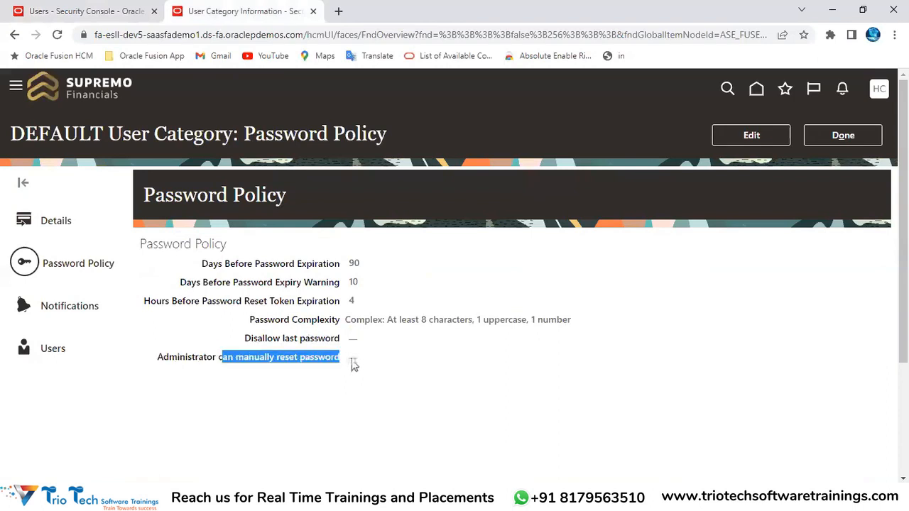
double_click(72, 140)
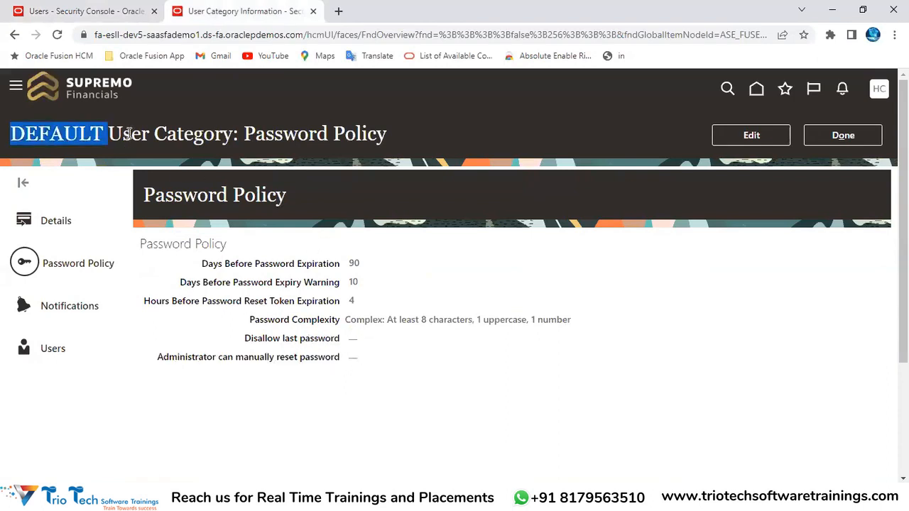
left_click_drag(124, 135, 226, 125)
Reopen the user's Reset Password dialog, then start editing the DEFAULT password policy
left_click(100, 14)
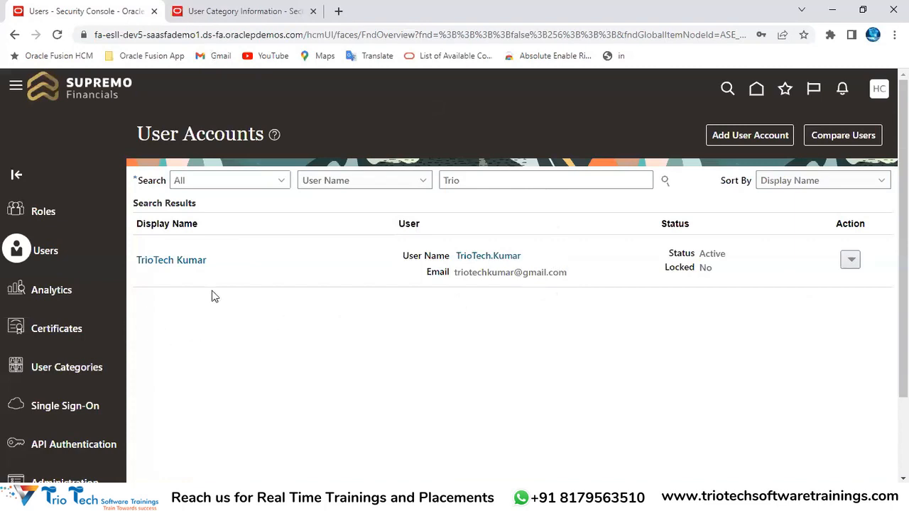
left_click(852, 259)
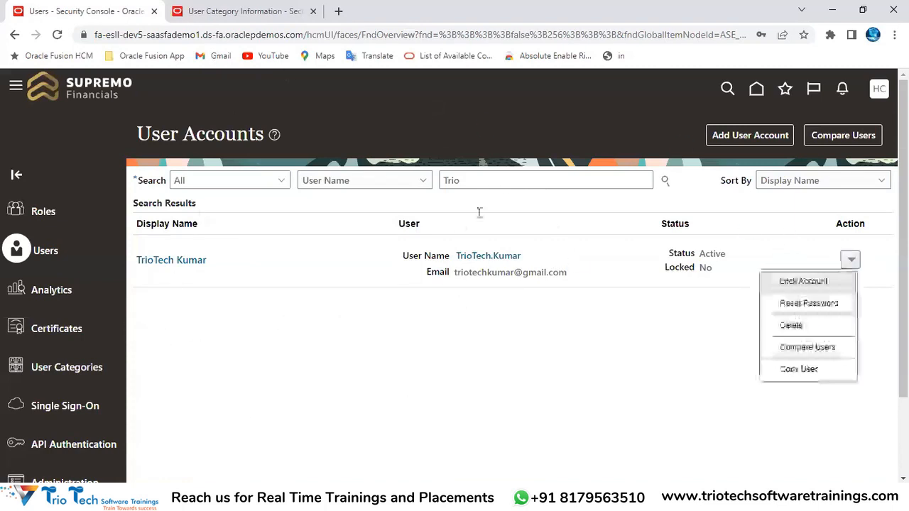
left_click(795, 305)
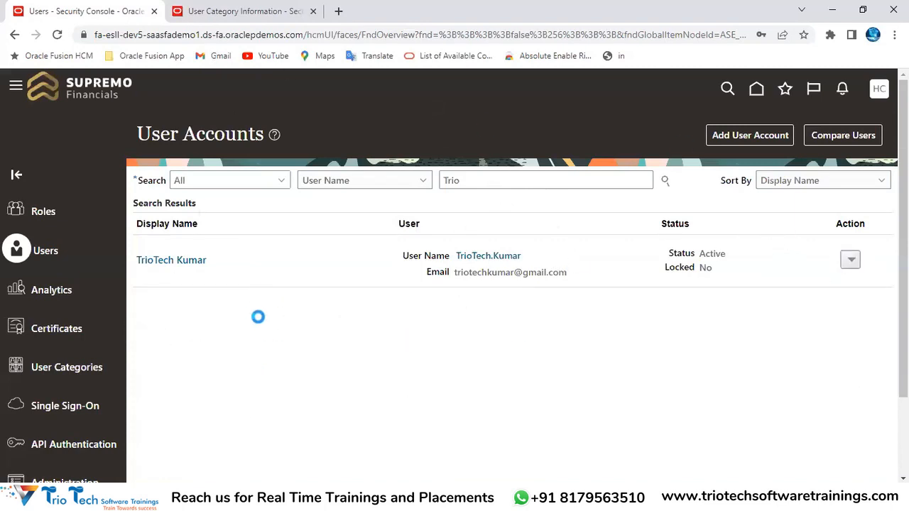
left_click_drag(201, 242, 319, 227)
triple_click(252, 244)
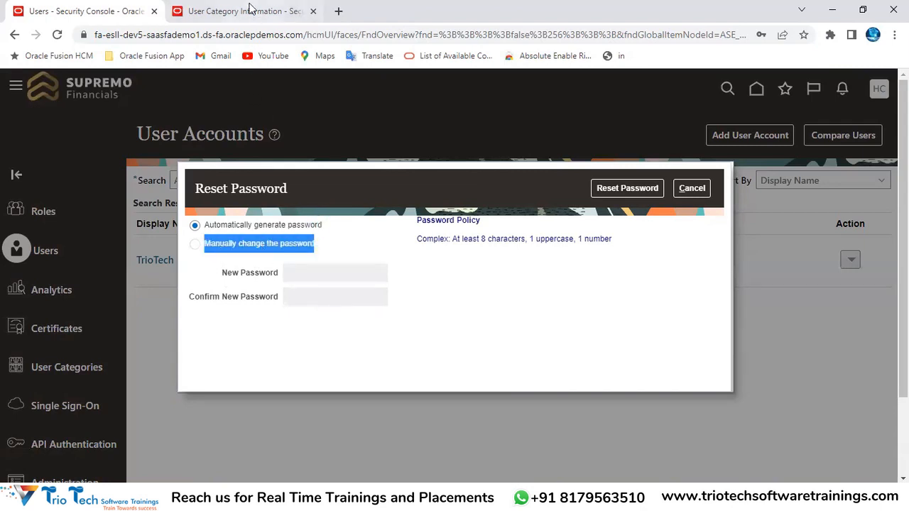
left_click(245, 11)
left_click(751, 136)
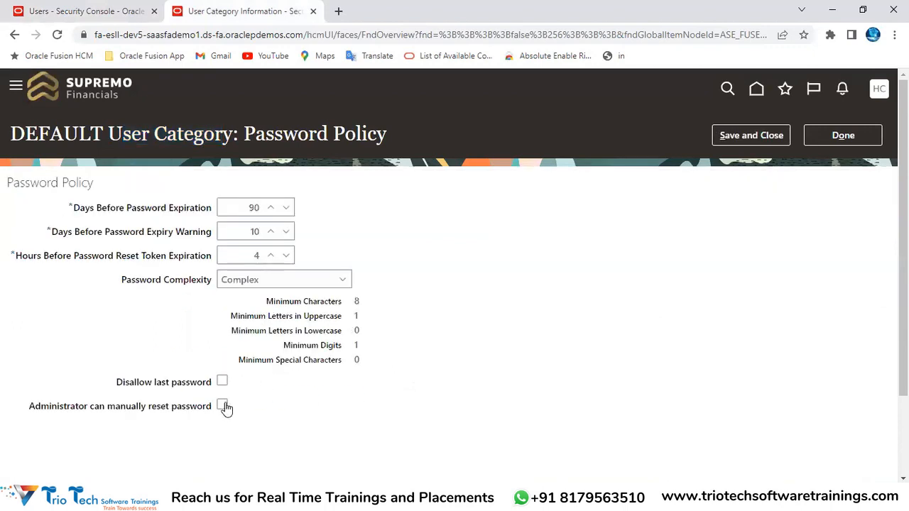
Allow administrators to manually reset passwords, save, and open the Trio user's actions
left_click(221, 406)
left_click(750, 135)
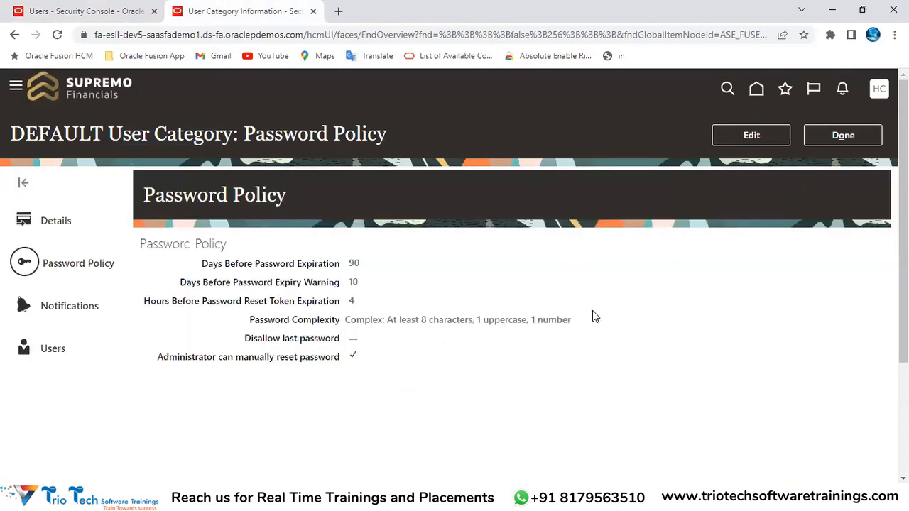
left_click(106, 12)
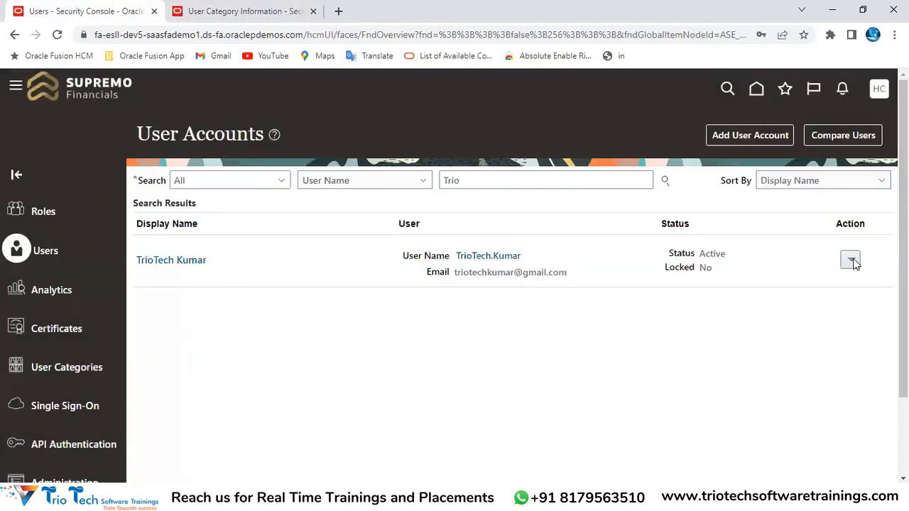
left_click(852, 261)
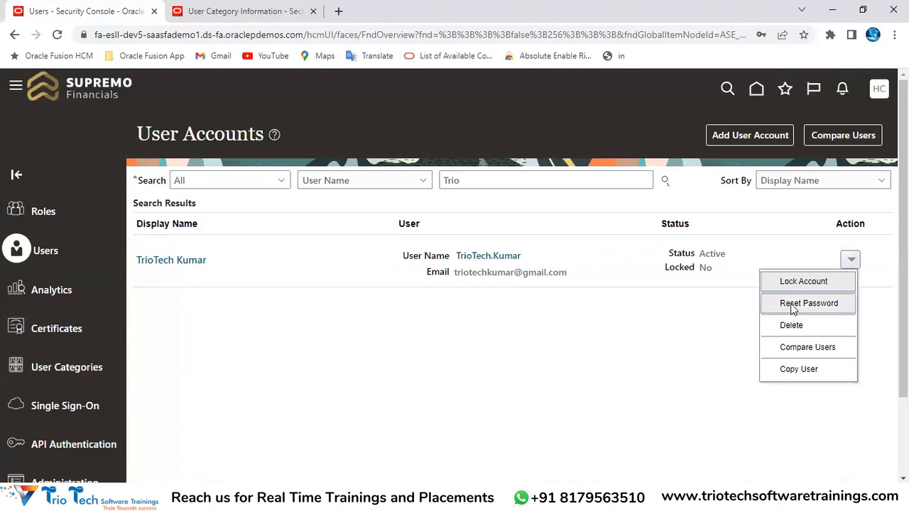
Start a password reset for the found user with 'Manually change the password' selected, reviewing the fields
left_click(793, 305)
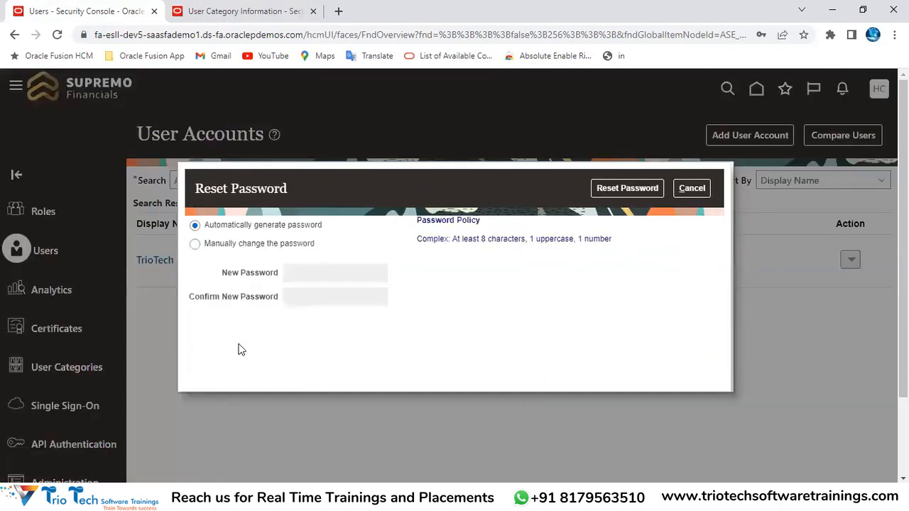
left_click(232, 244)
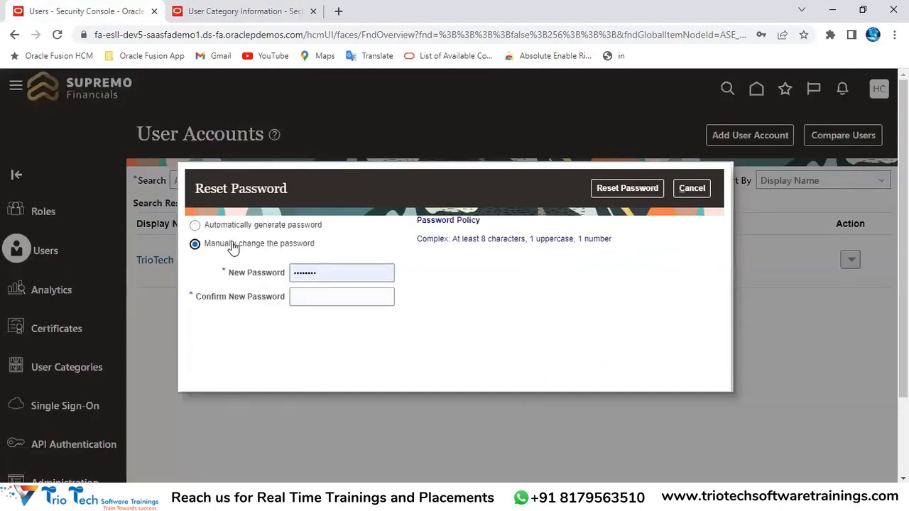
left_click(320, 299)
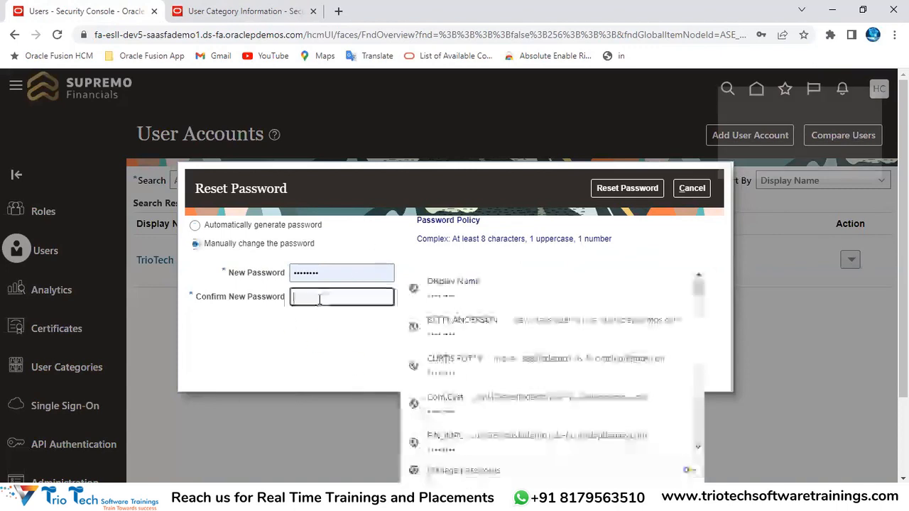
left_click(326, 269)
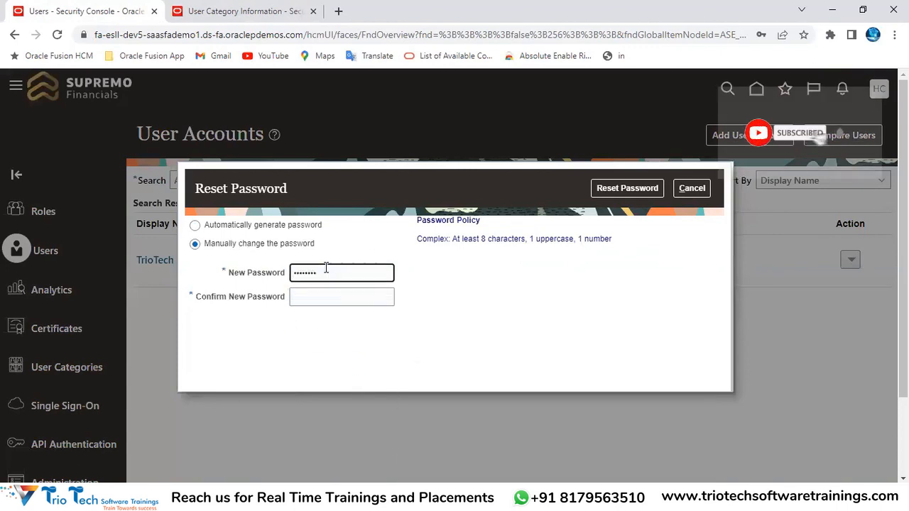
double_click(332, 276)
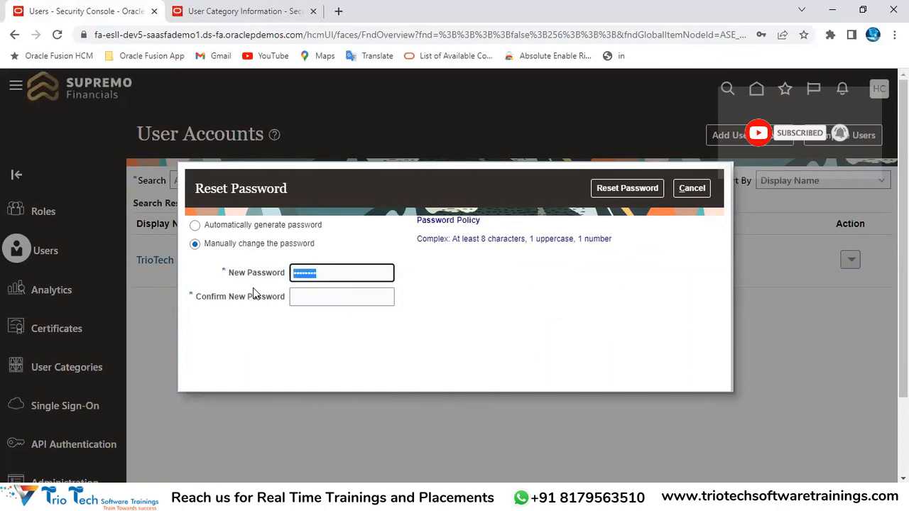
left_click_drag(215, 245, 303, 186)
Recheck the DEFAULT password policy, cancel the reset unchanged, and open the user's account details
left_click(223, 12)
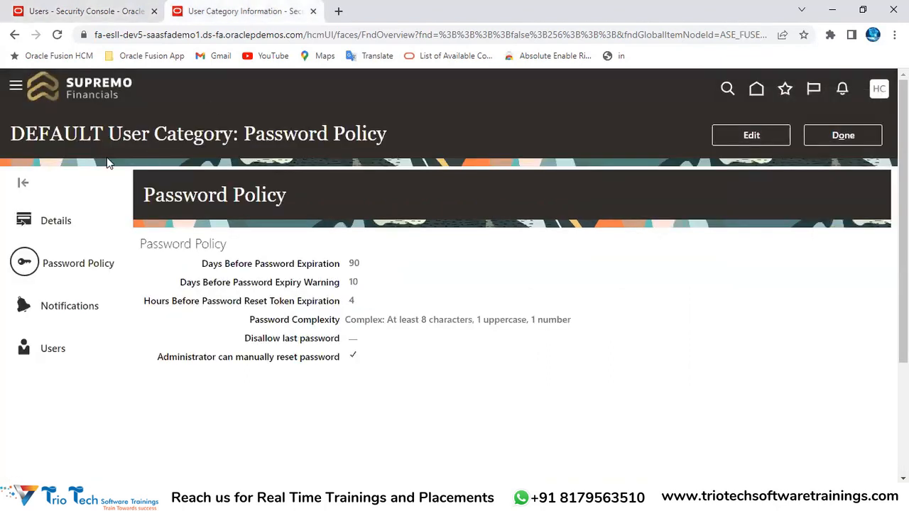
left_click_drag(122, 135, 205, 139)
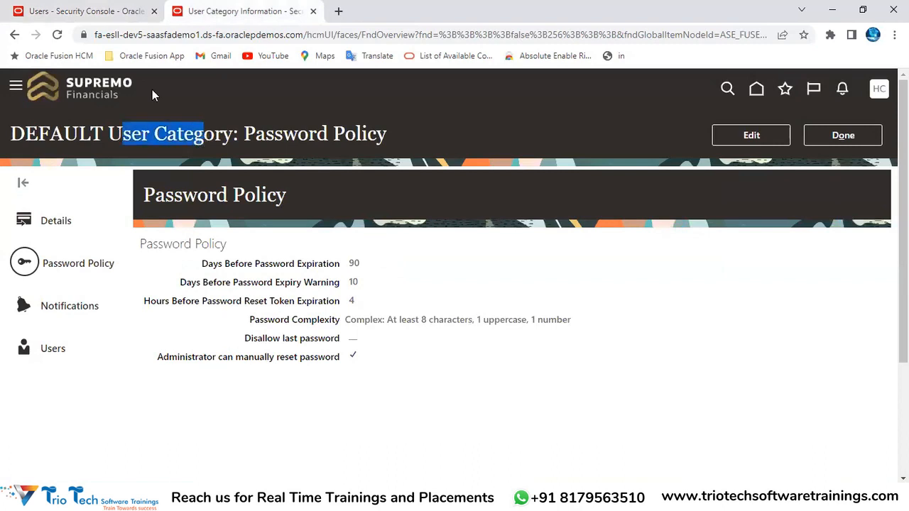
left_click(85, 11)
left_click(691, 188)
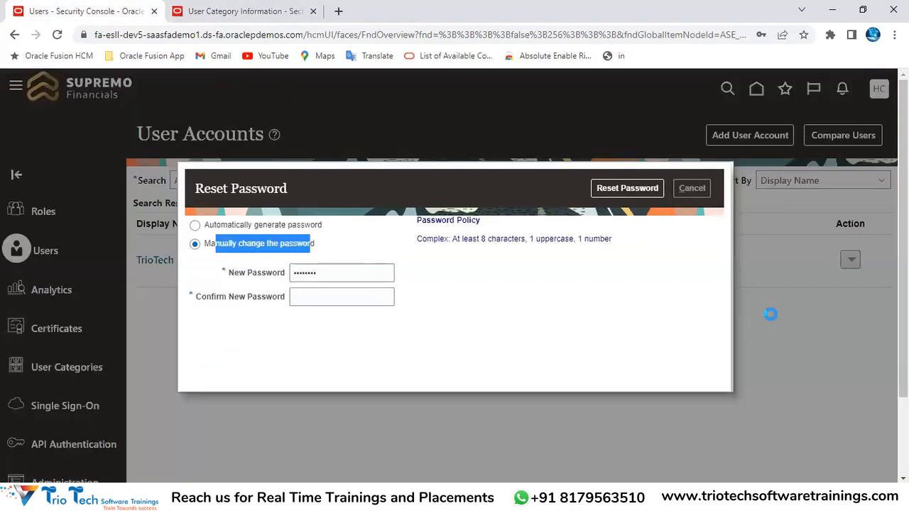
left_click(196, 263)
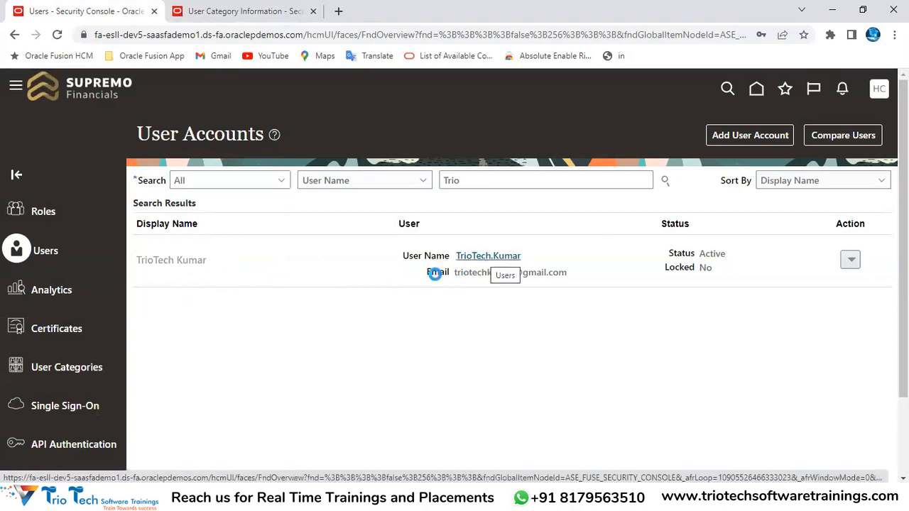
left_click(485, 259)
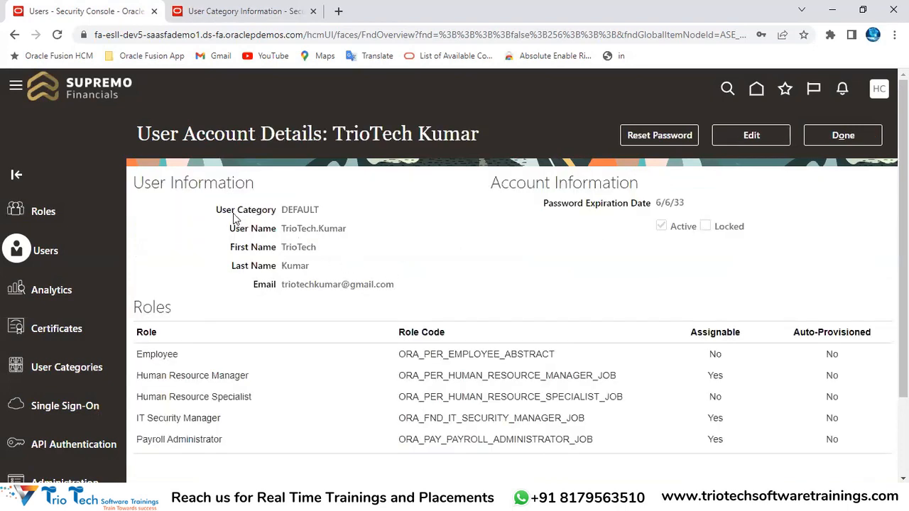
Confirm the user's category is DEFAULT, close the account details, and return to the DEFAULT password policy
left_click_drag(216, 210, 286, 211)
left_click(294, 213)
double_click(294, 213)
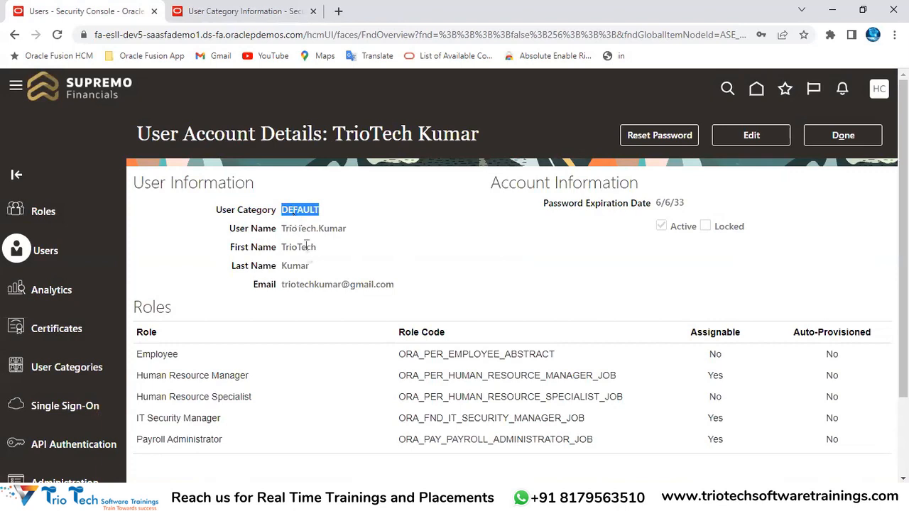
left_click_drag(258, 229, 338, 284)
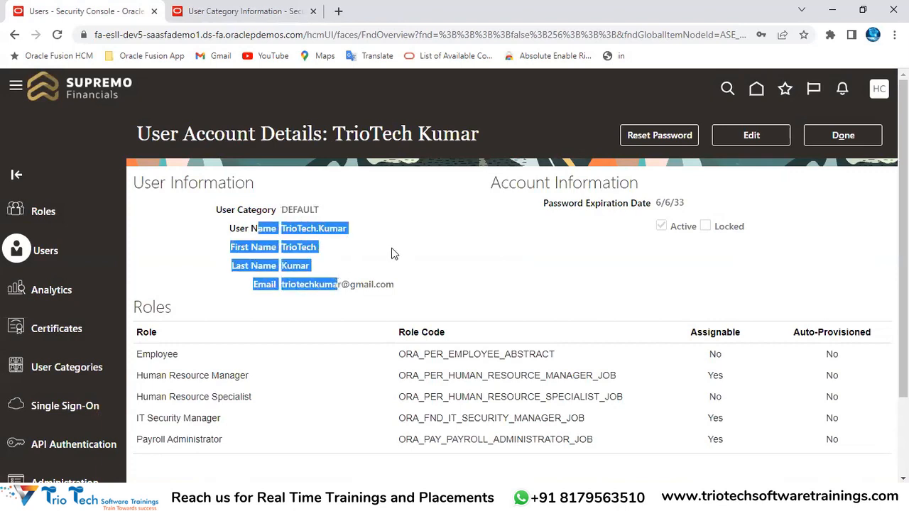
left_click(293, 222)
double_click(291, 210)
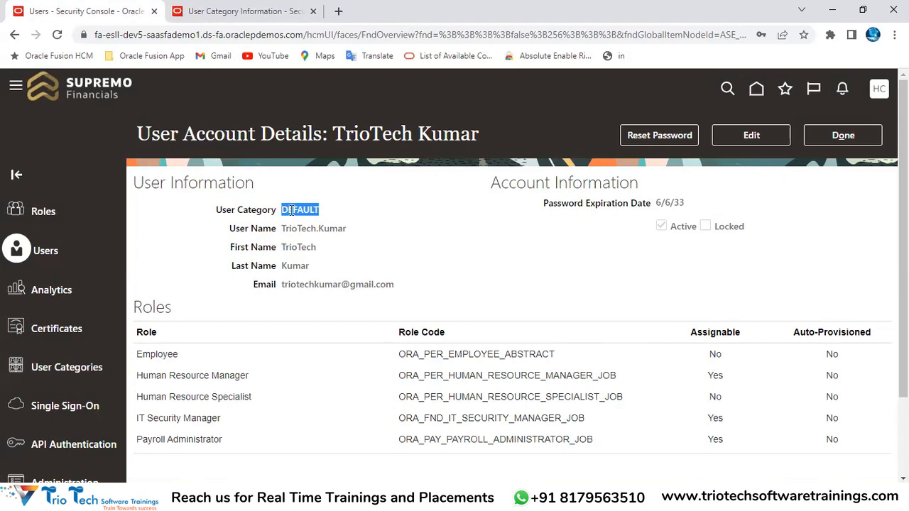
left_click_drag(282, 227, 371, 283)
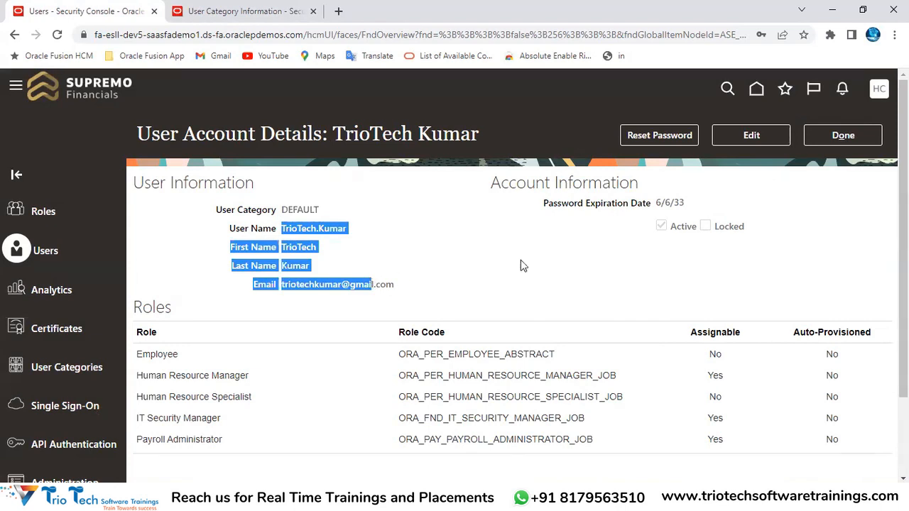
left_click(833, 134)
left_click(270, 15)
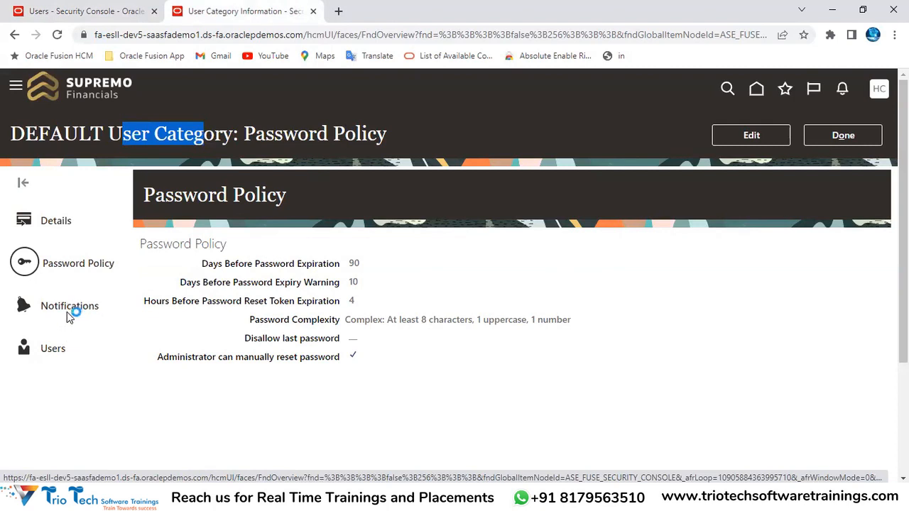
Start a blank new user account from User Accounts, then view the DEFAULT category's notification templates
left_click(124, 33)
left_click(117, 12)
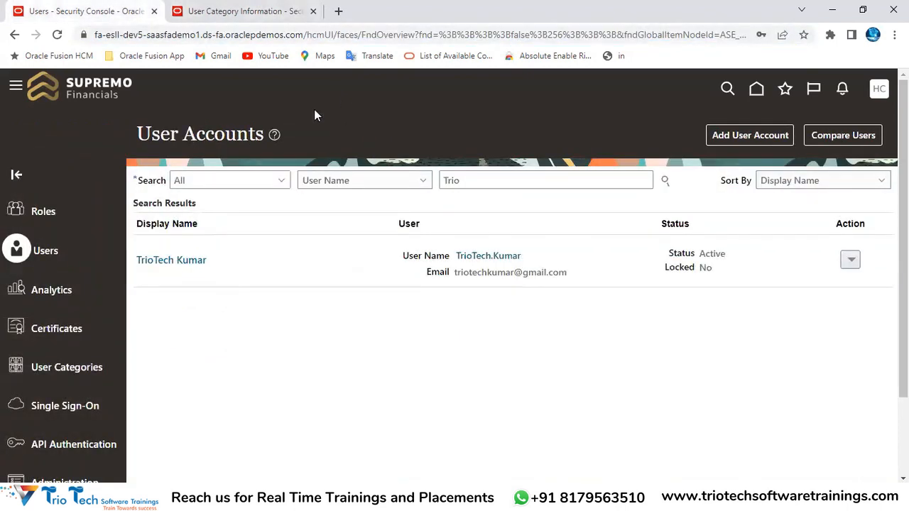
left_click_drag(137, 134, 229, 134)
left_click(746, 134)
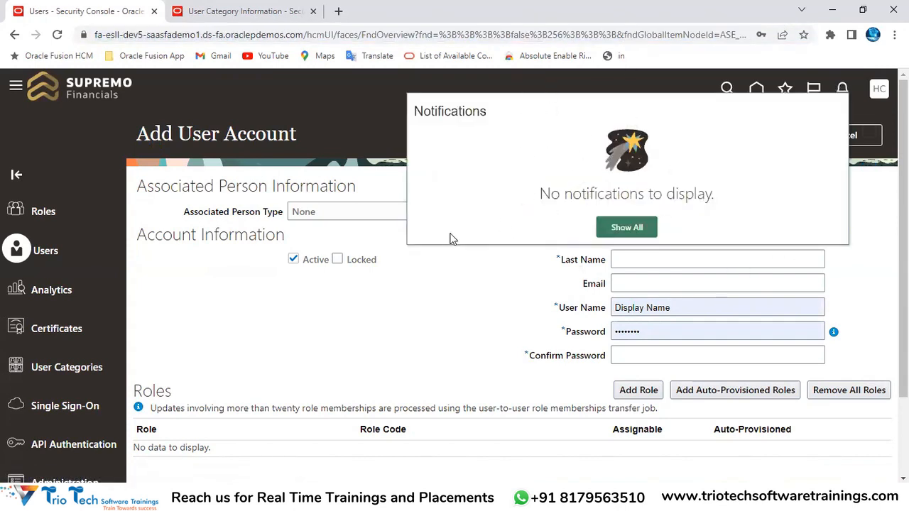
double_click(443, 116)
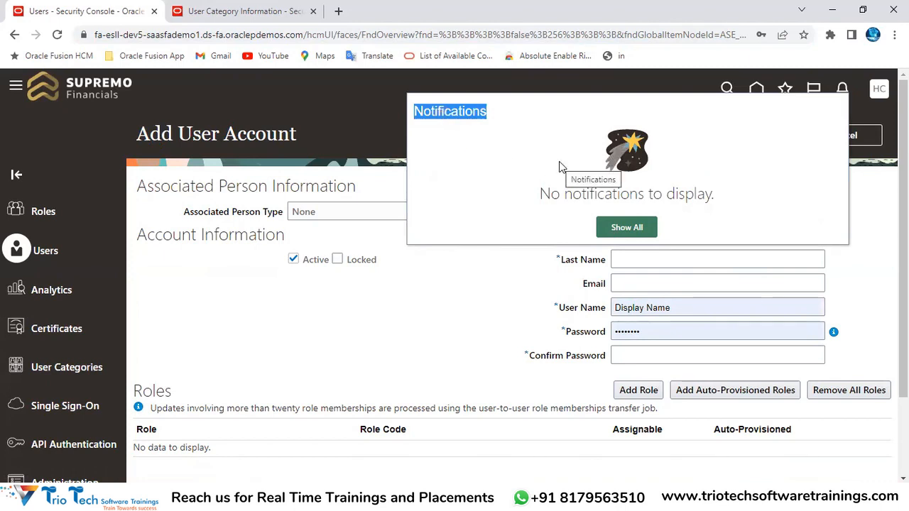
left_click(174, 39)
left_click(230, 11)
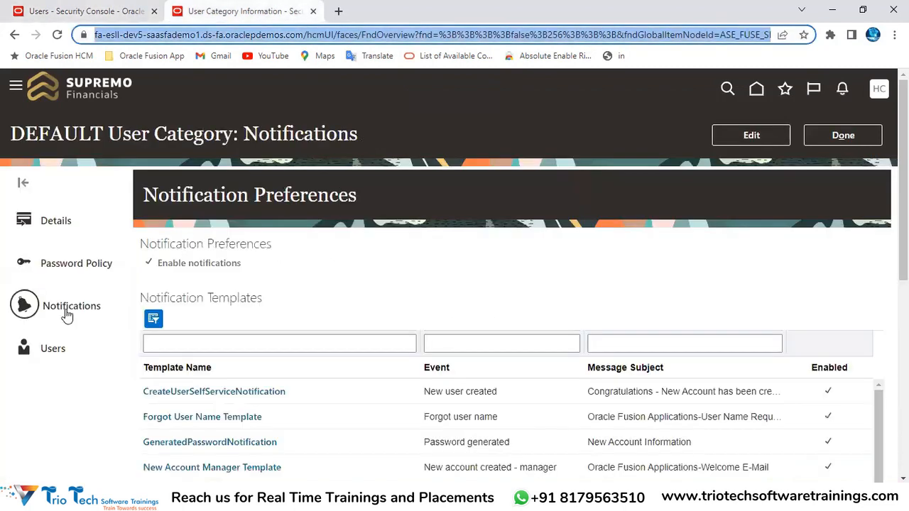
Put the DEFAULT category's Notification Preferences and templates into edit mode
left_click_drag(176, 193, 326, 190)
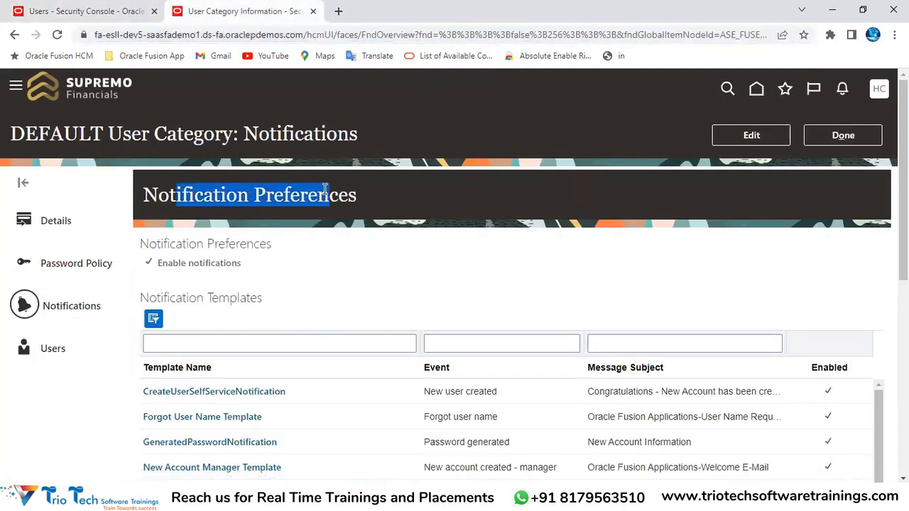
double_click(63, 132)
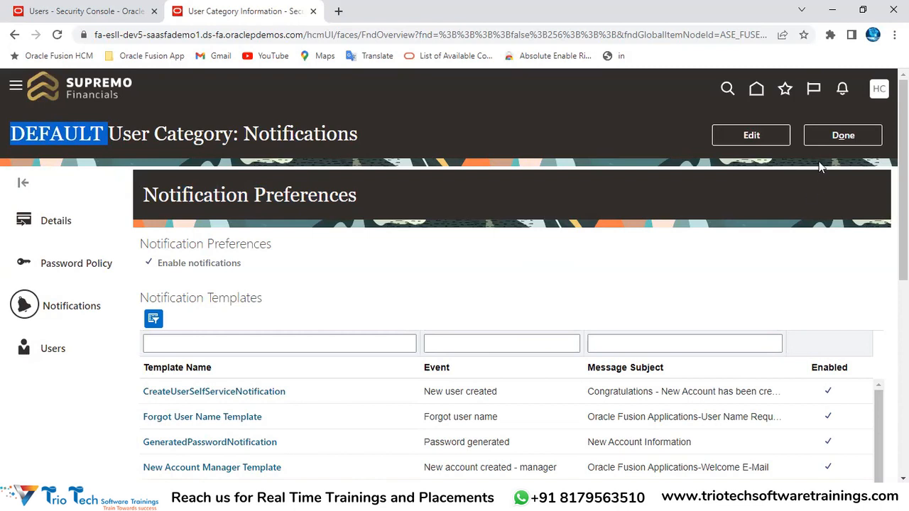
left_click(751, 135)
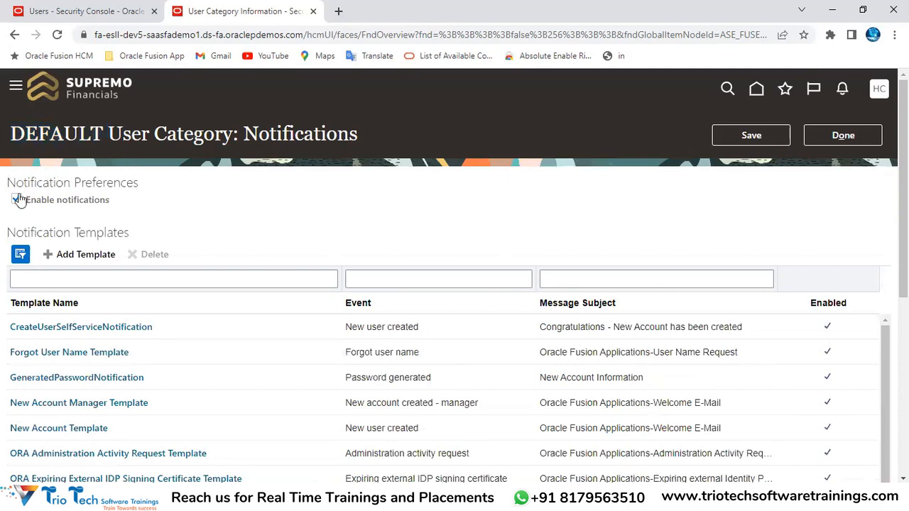
left_click_drag(29, 182, 121, 183)
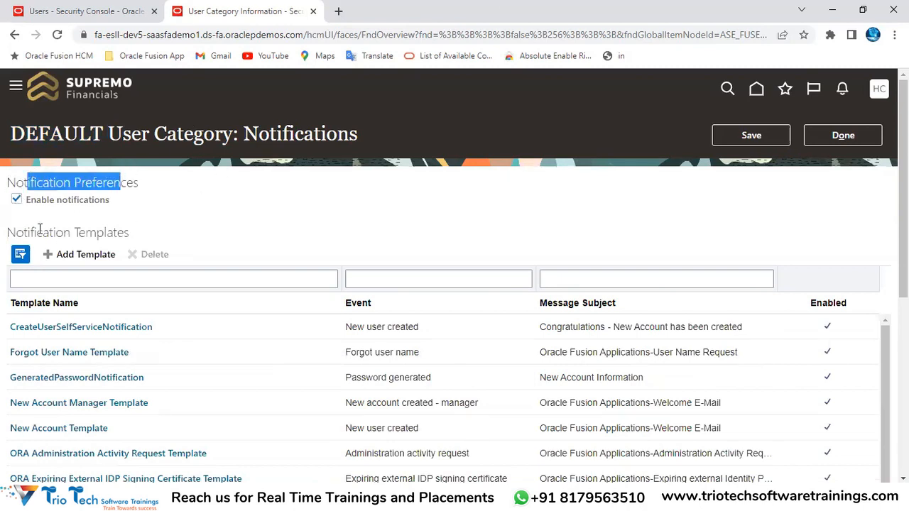
left_click_drag(6, 232, 135, 236)
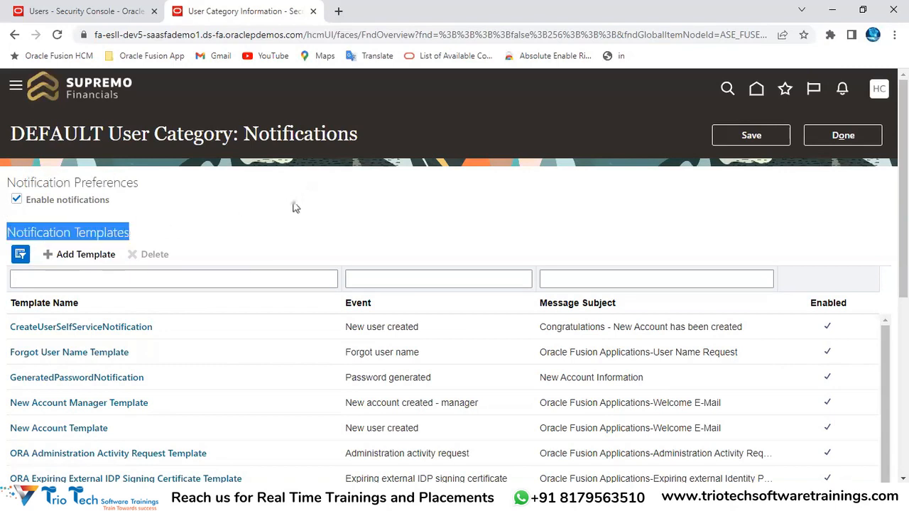
scroll(434, 238, "down", 3)
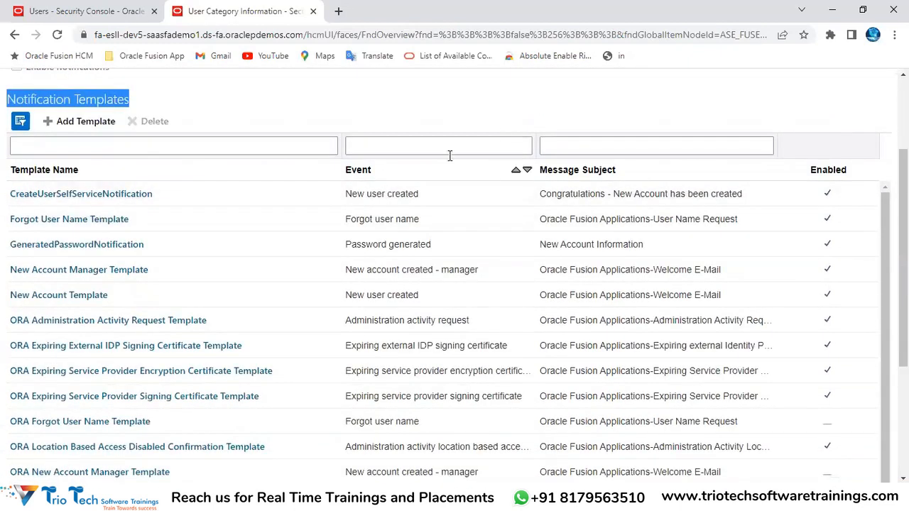
scroll(448, 154, "up", 3)
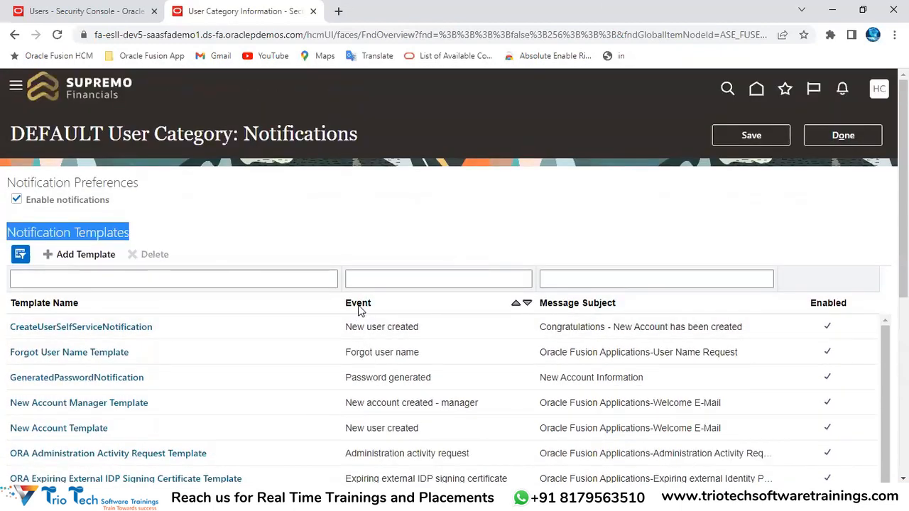
scroll(398, 310, "down", 1)
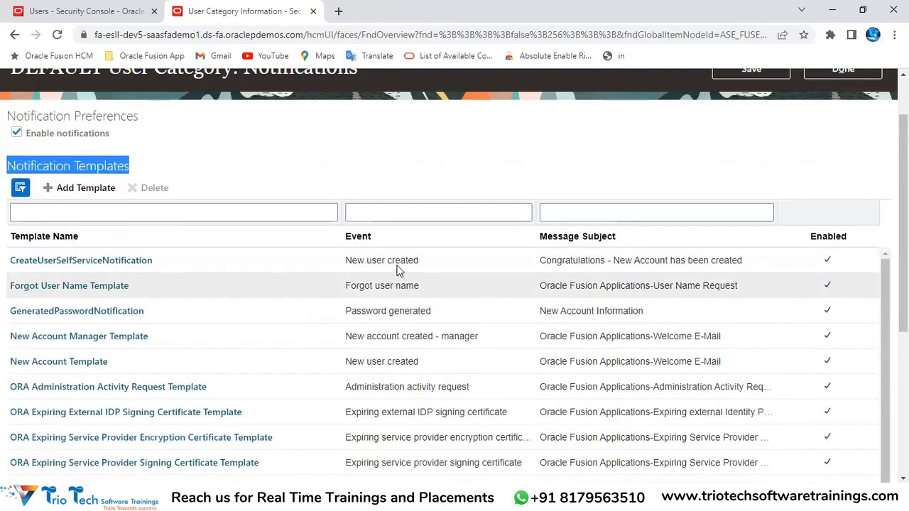
scroll(390, 298, "down", 1)
scroll(390, 305, "up", 3)
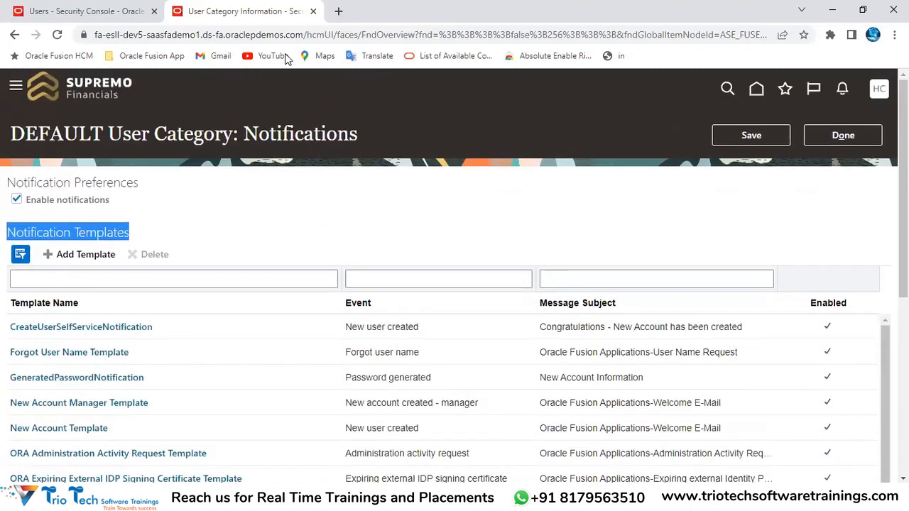
left_click(186, 34)
scroll(419, 288, "down", 4)
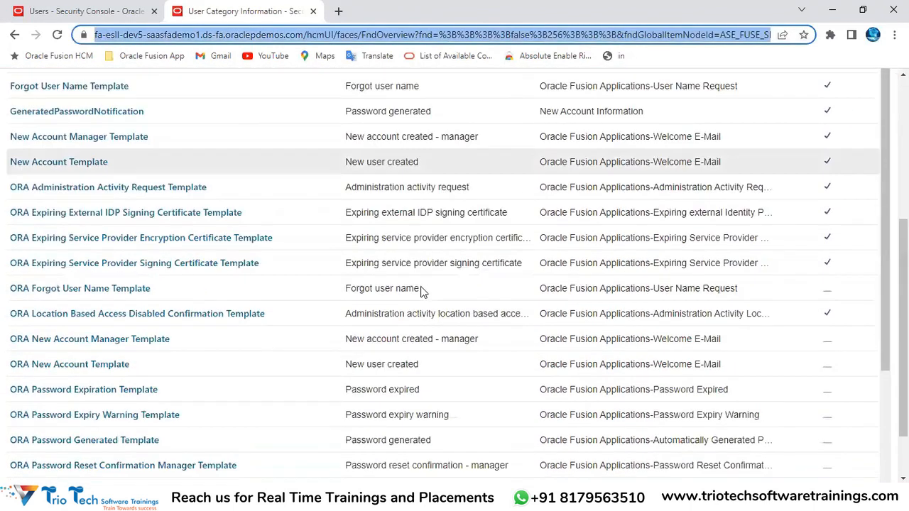
scroll(418, 283, "up", 2)
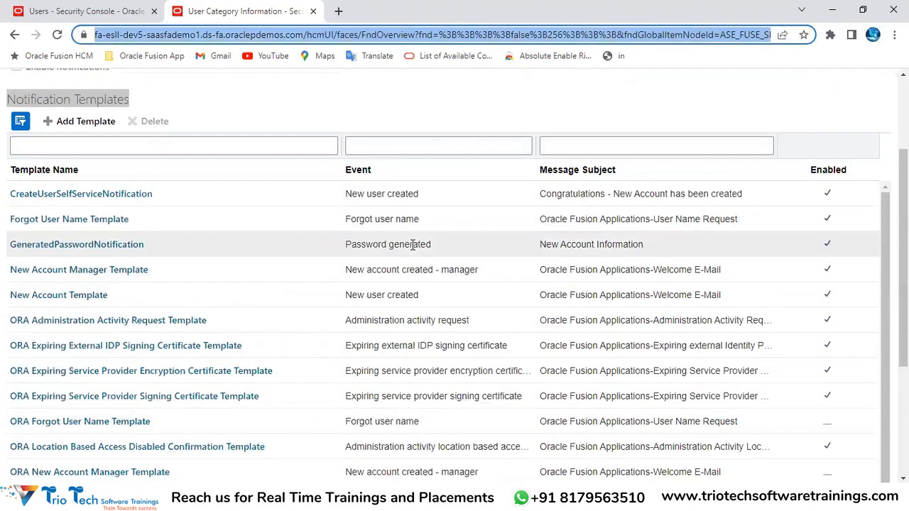
left_click(489, 118)
scroll(791, 110, "down", 1)
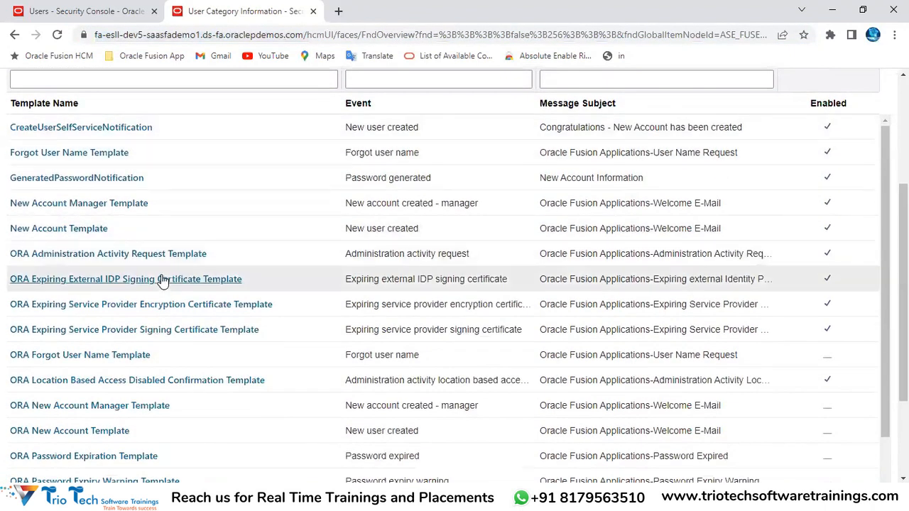
scroll(68, 243, "up", 2)
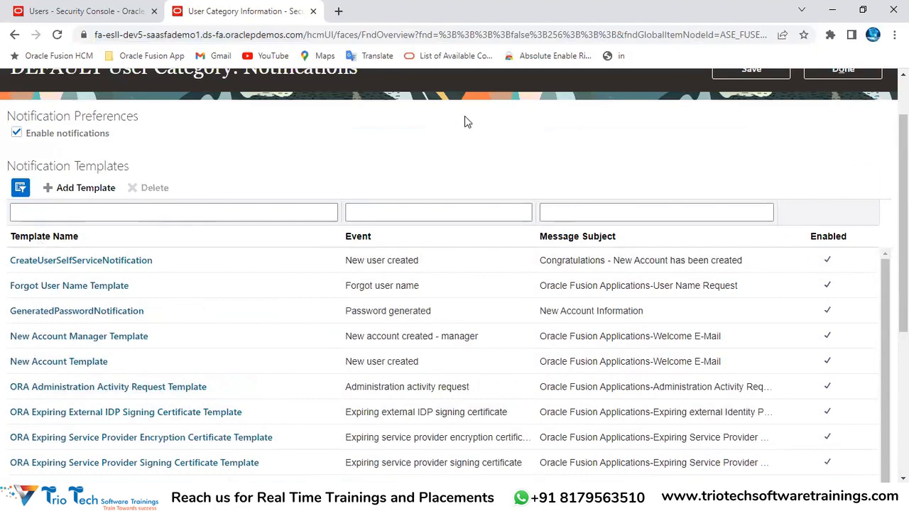
scroll(464, 116, "down", 3)
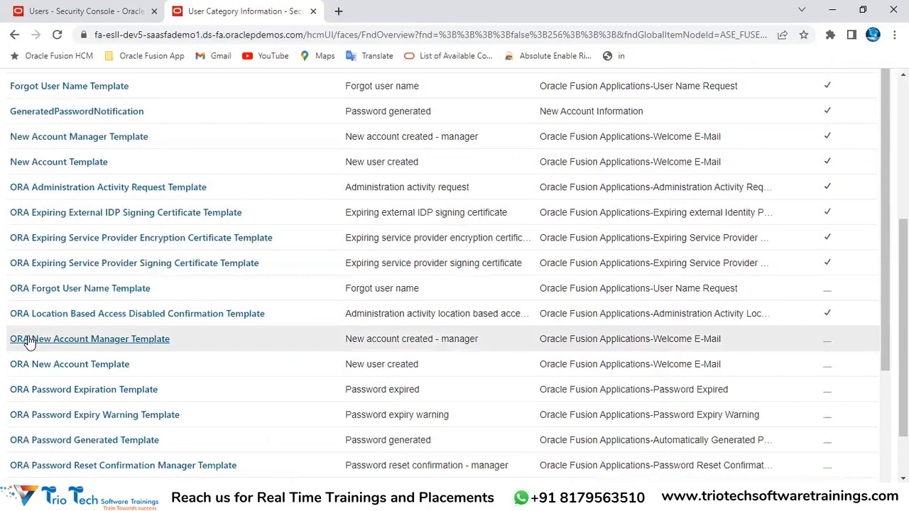
scroll(126, 321, "up", 4)
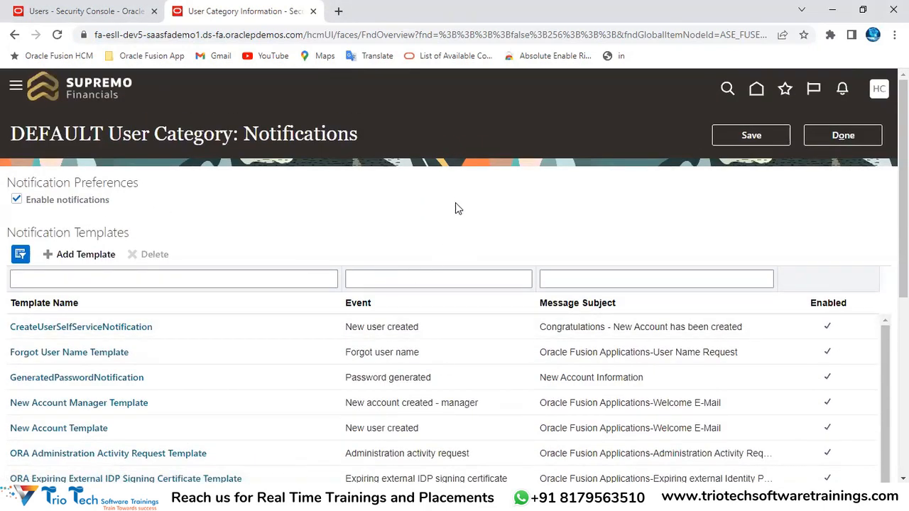
scroll(427, 201, "down", 1)
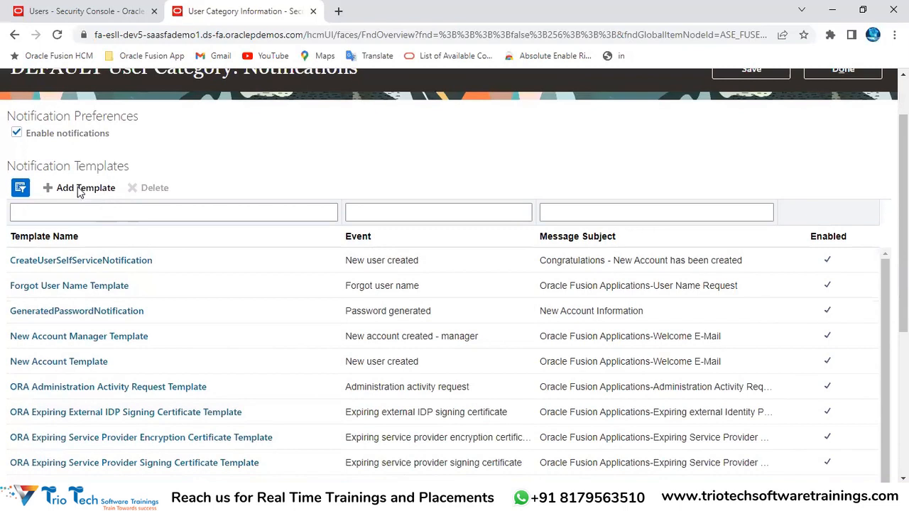
scroll(428, 137, "down", 1)
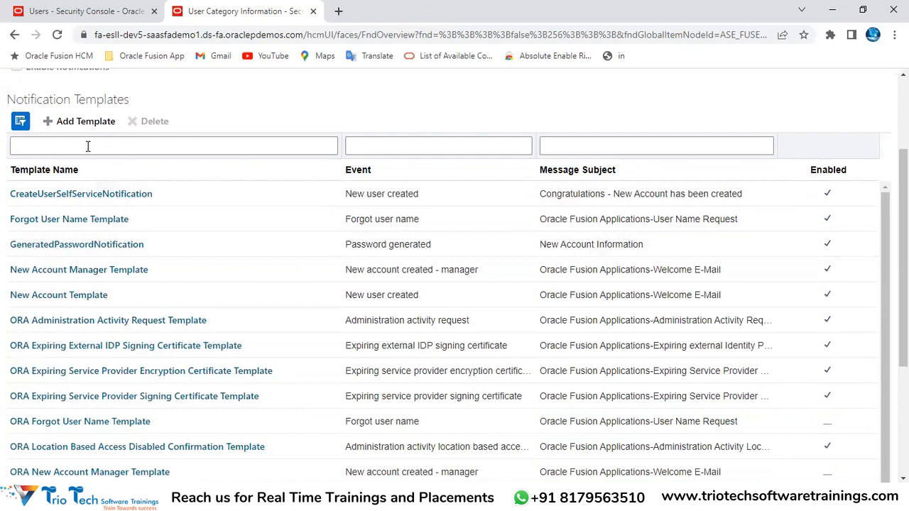
scroll(329, 134, "down", 3)
scroll(78, 277, "up", 5)
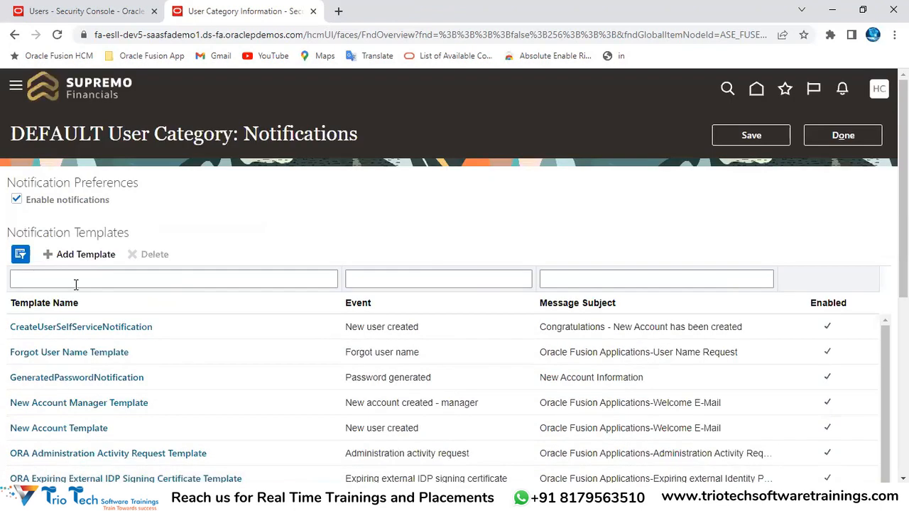
Filter templates by 'ORA', select ORA New Account Template, and return to the Add User Account form
left_click(76, 284)
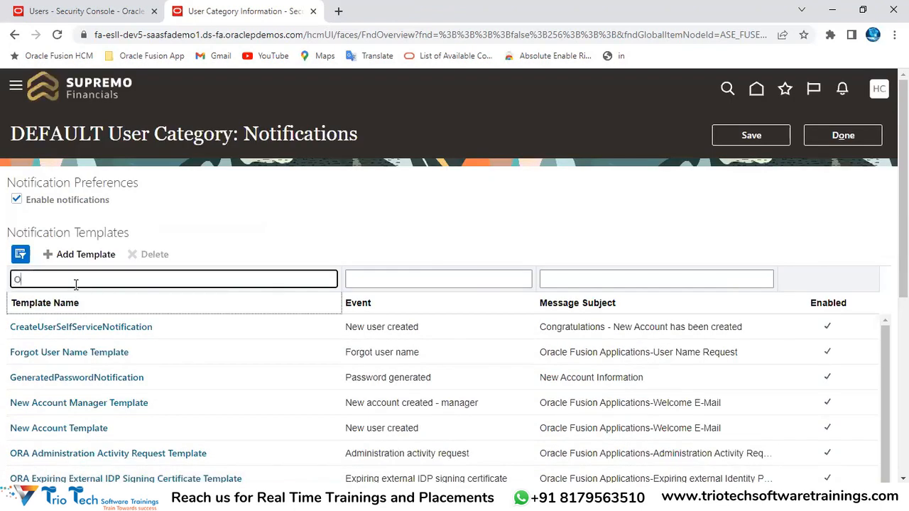
type("ORA")
key("Return")
scroll(152, 288, "down", 3)
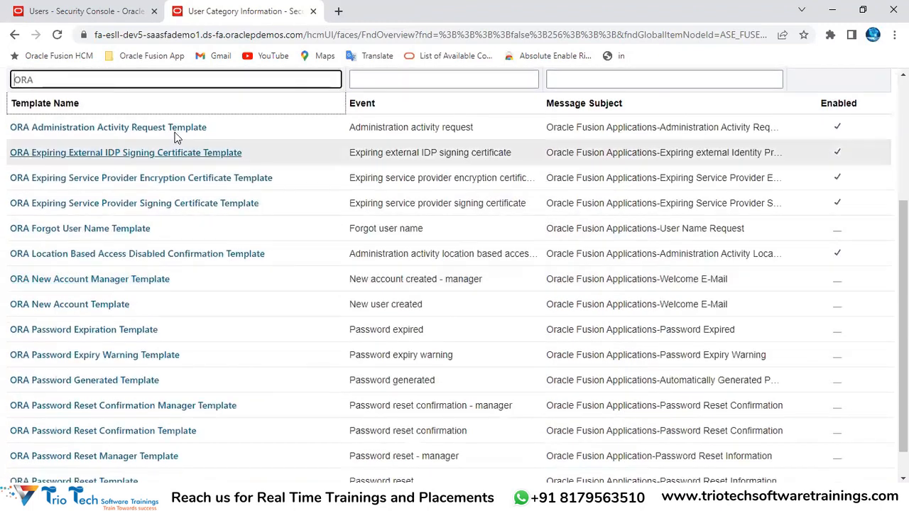
scroll(117, 135, "up", 3)
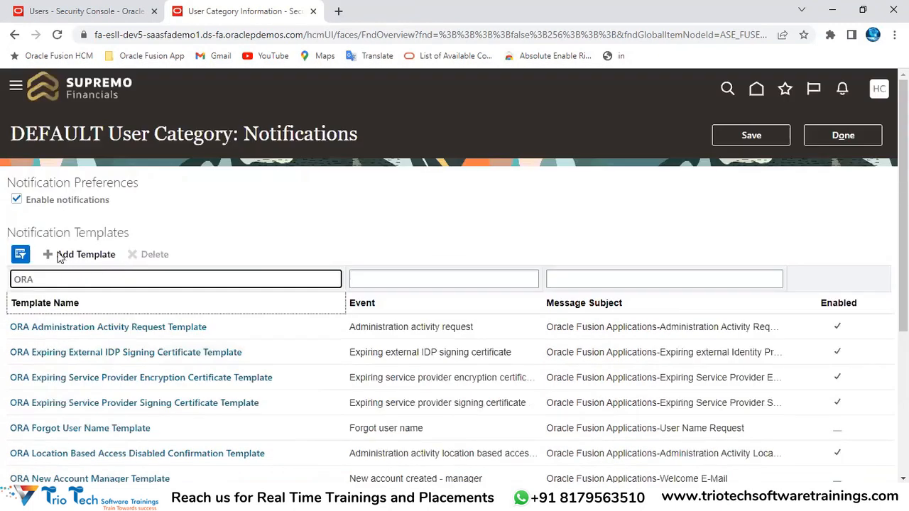
double_click(37, 233)
scroll(404, 203, "down", 3)
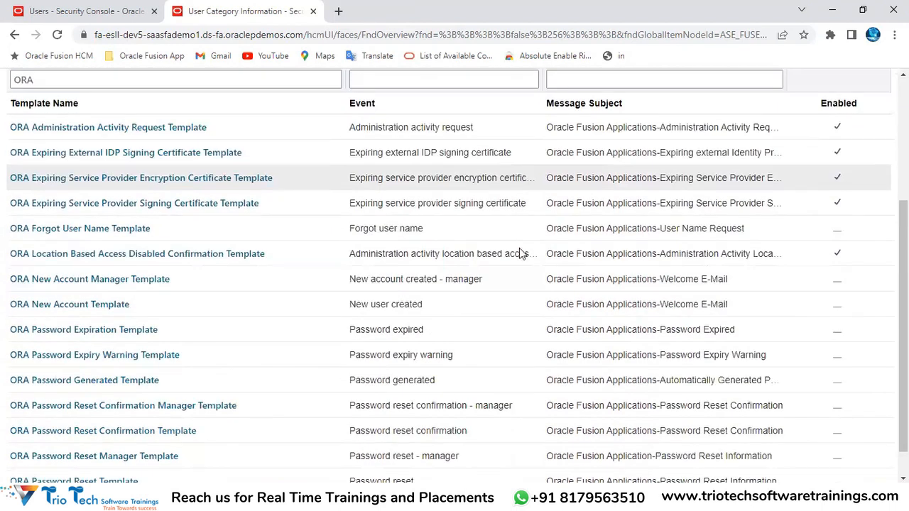
left_click(371, 309)
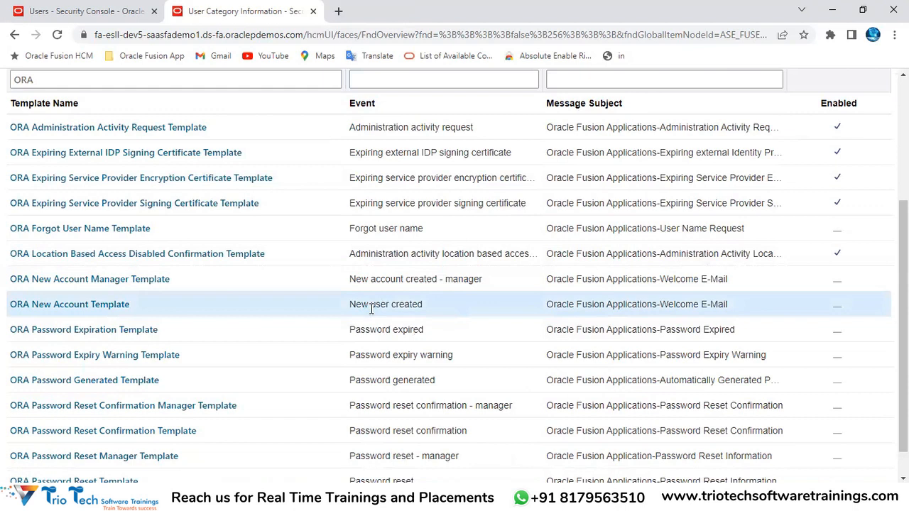
key("ctrl+l")
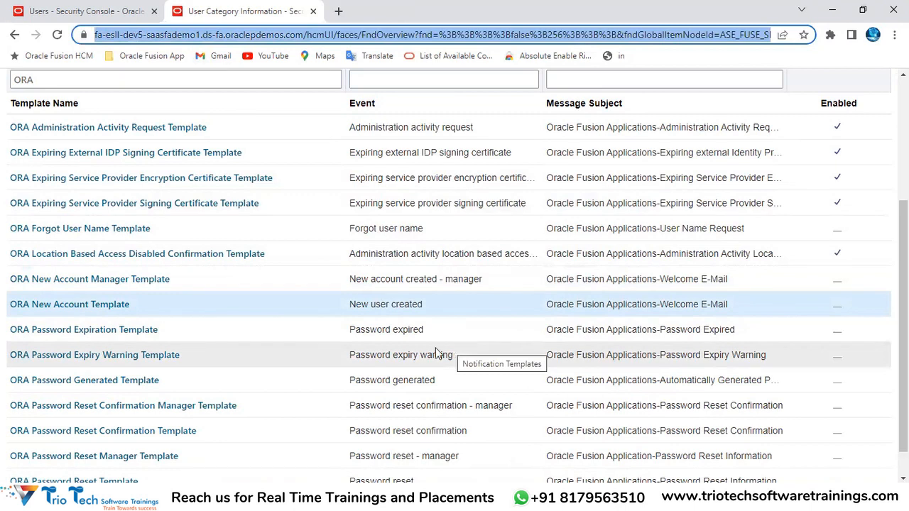
key("ctrl+shift+Tab")
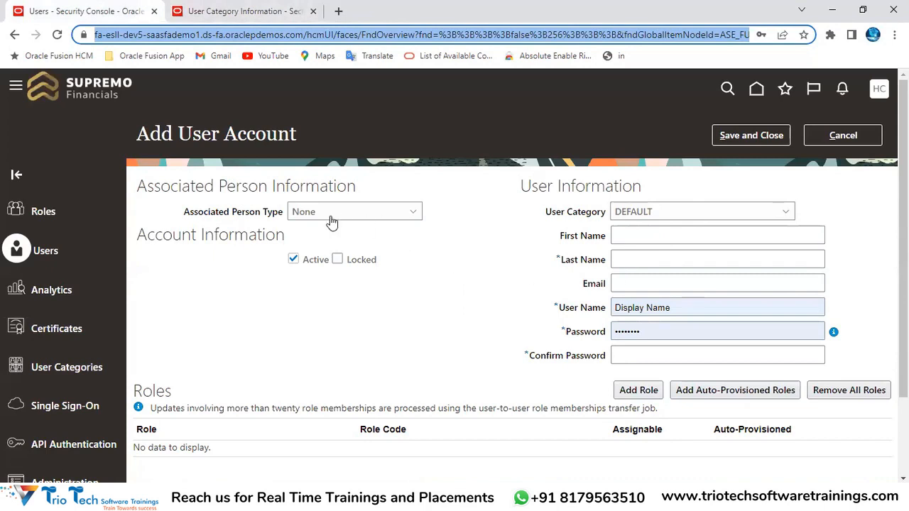
left_click_drag(581, 286, 635, 299)
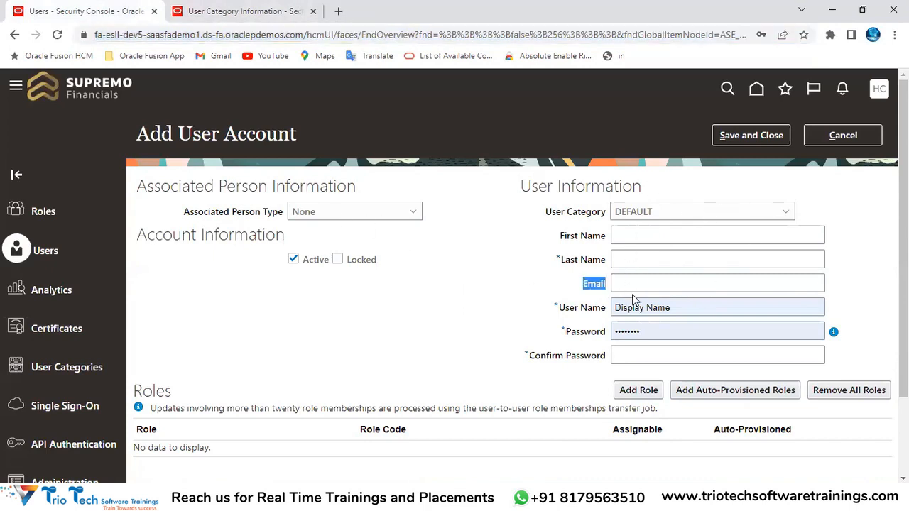
left_click(653, 284)
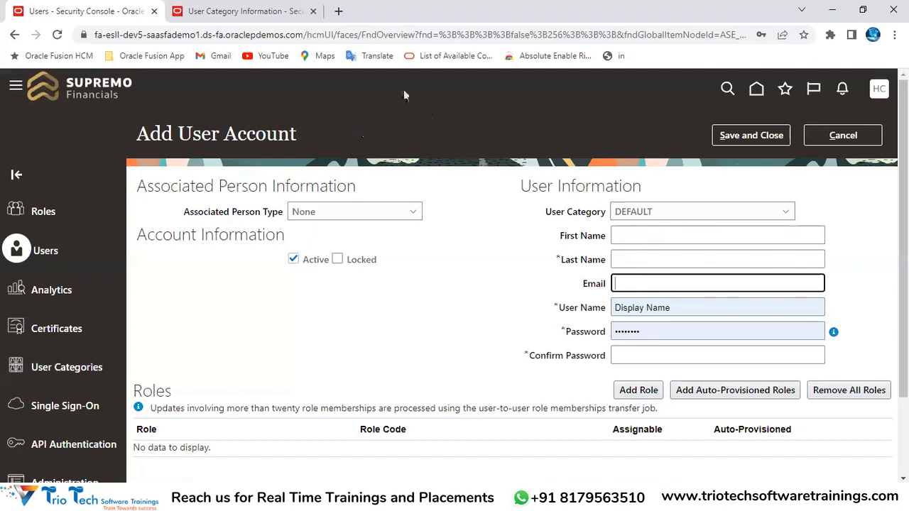
left_click(252, 35)
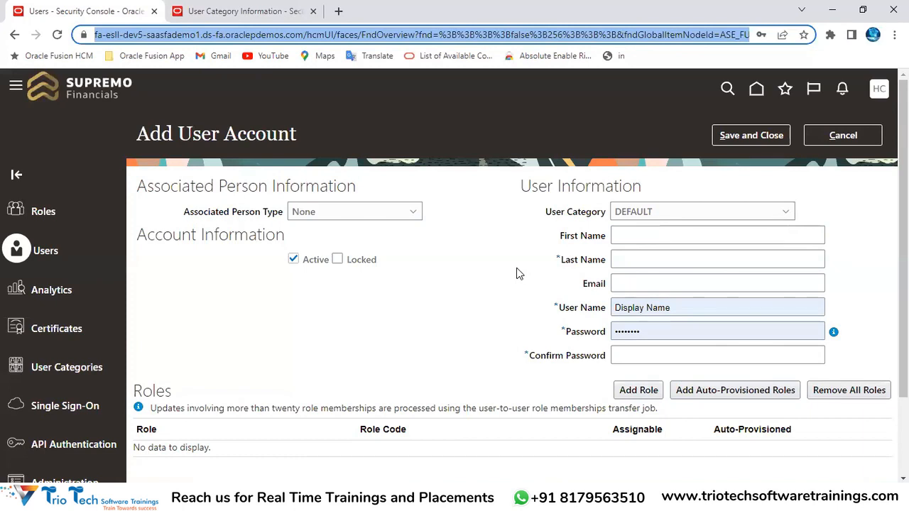
double_click(185, 35)
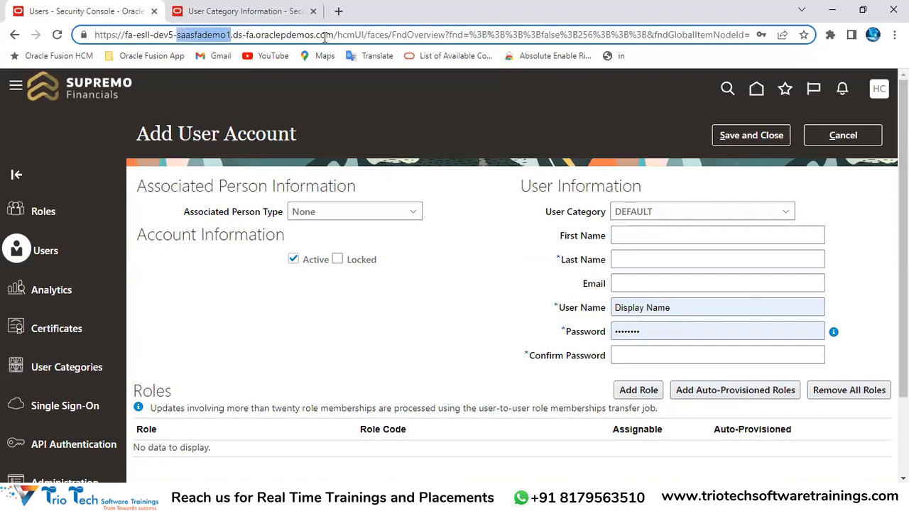
left_click_drag(335, 36, 91, 36)
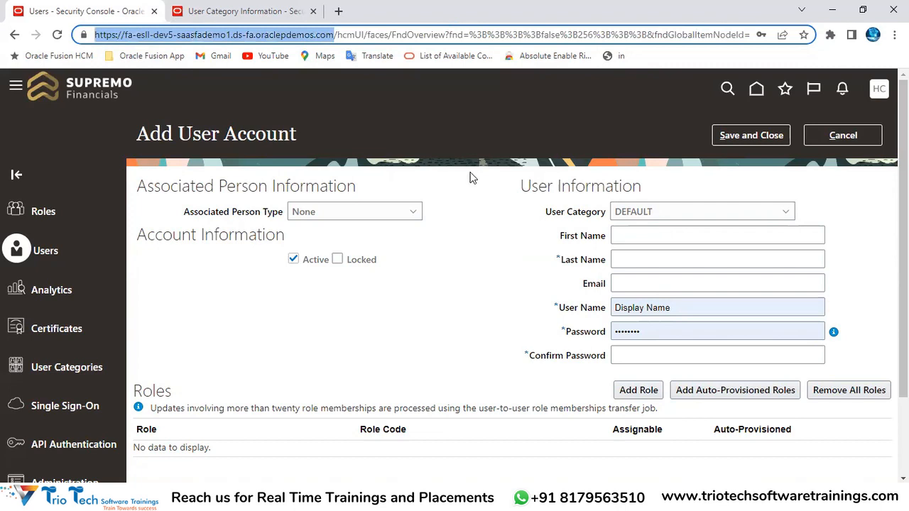
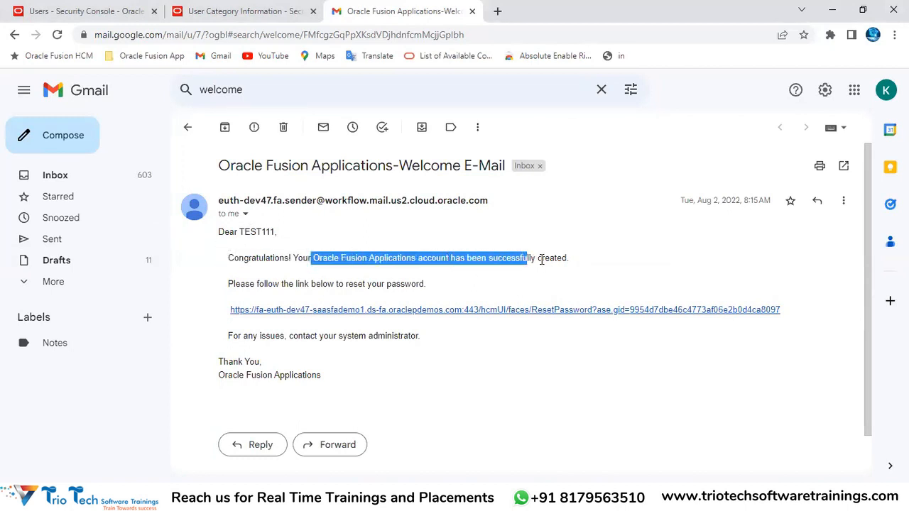
Read the Gmail welcome e-mail's reset, contact, sign-off, subject and date lines, then return to Oracle
left_click_drag(230, 284, 438, 280)
left_click_drag(239, 336, 404, 335)
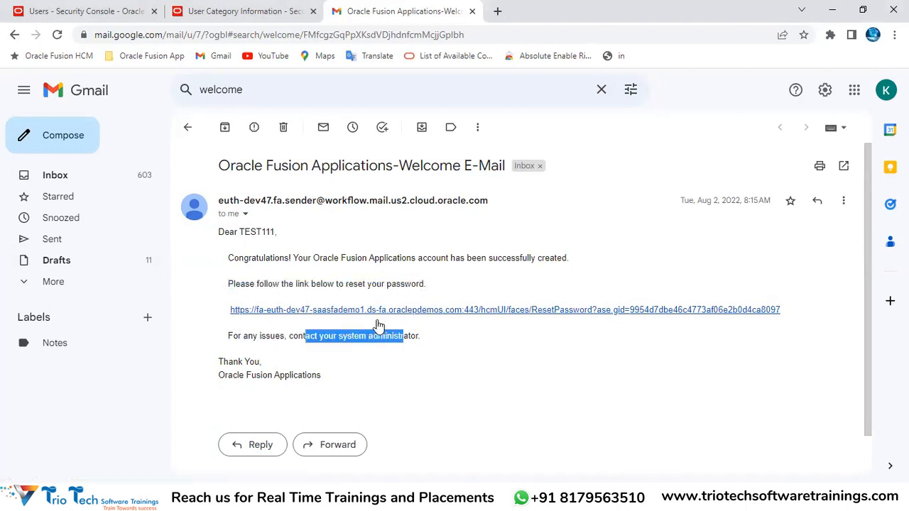
left_click_drag(228, 362, 280, 375)
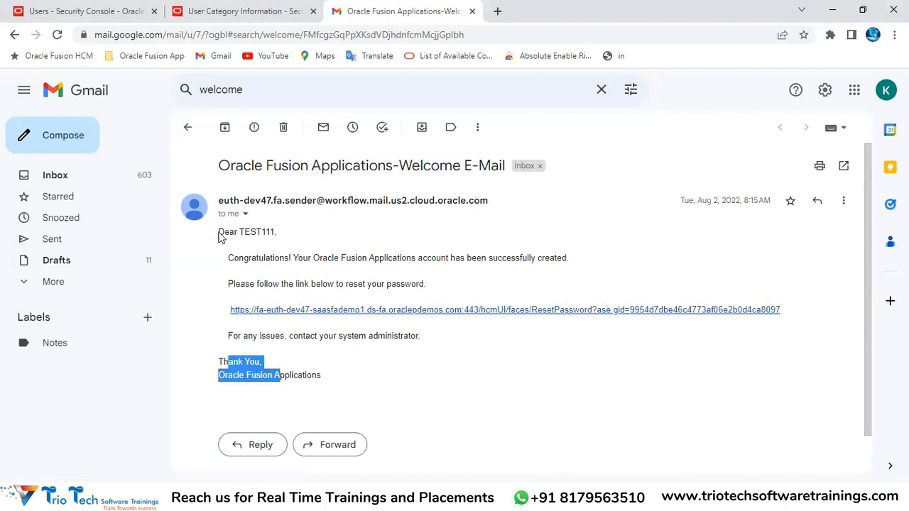
left_click_drag(221, 232, 263, 364)
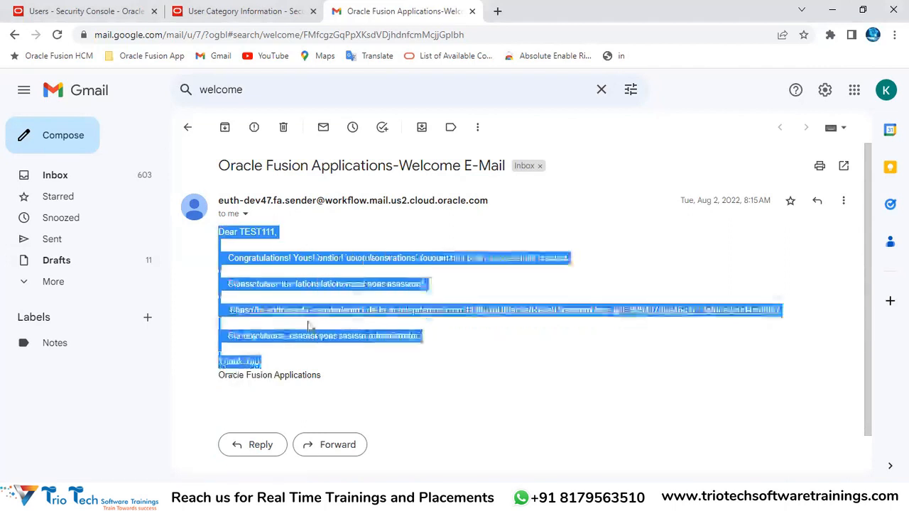
left_click(668, 258)
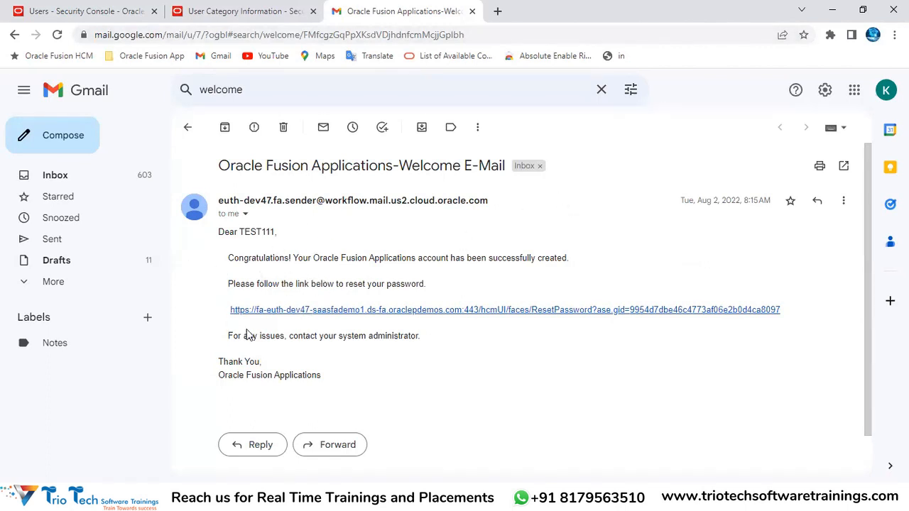
left_click_drag(221, 165, 460, 153)
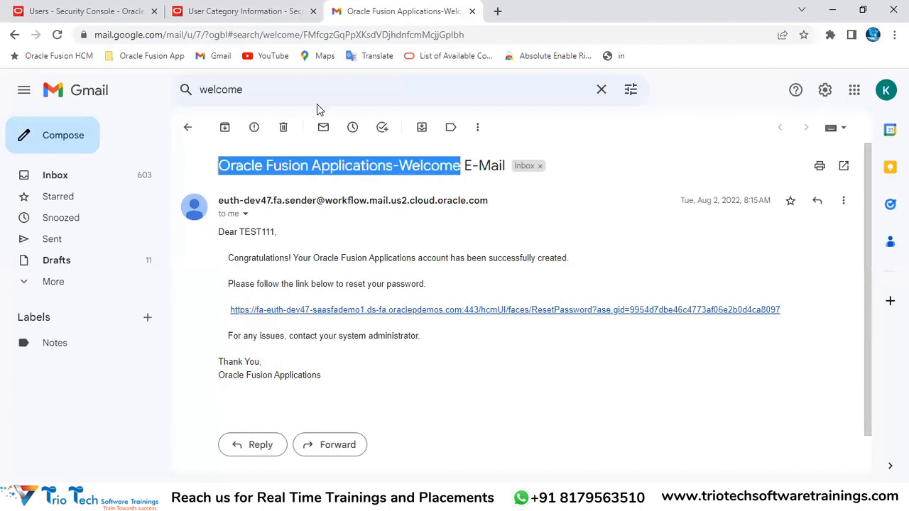
left_click_drag(698, 201, 749, 201)
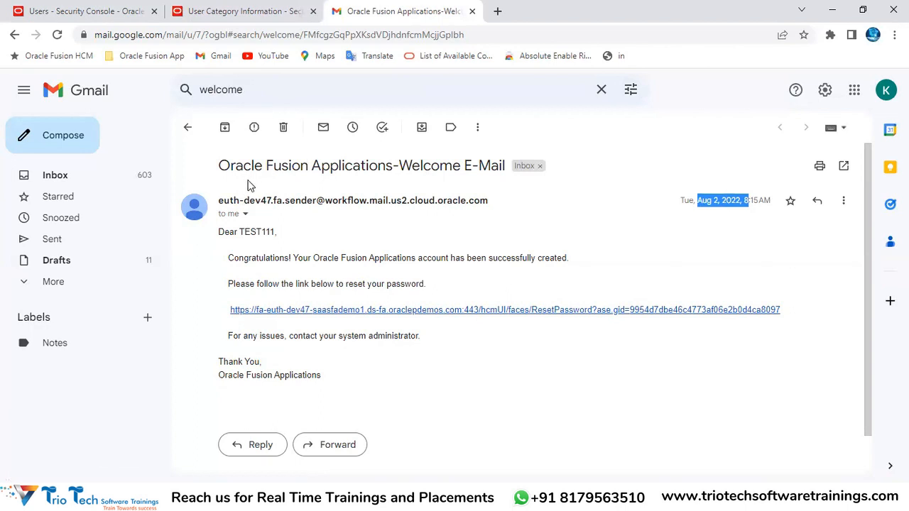
left_click(241, 11)
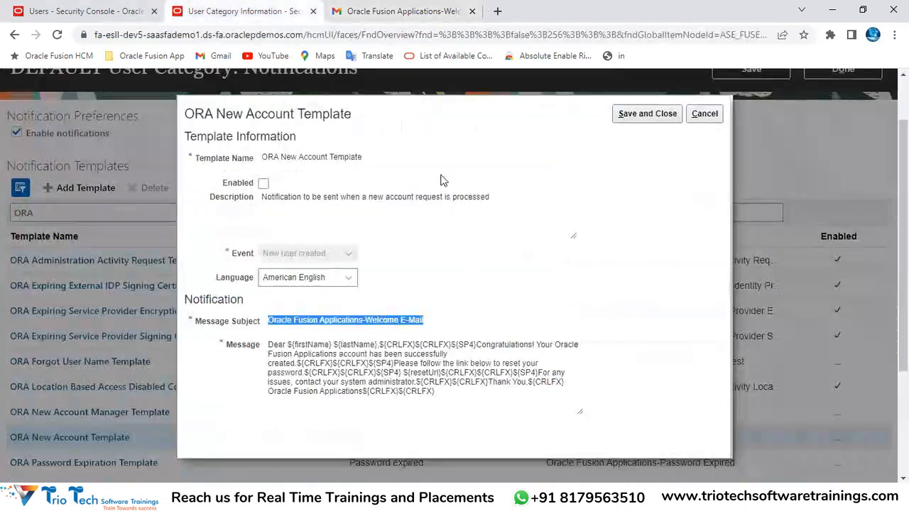
Cancel the ORA New Account Template without saving, back to DEFAULT's Notifications page
left_click(468, 260)
scroll(451, 196, "up", 2)
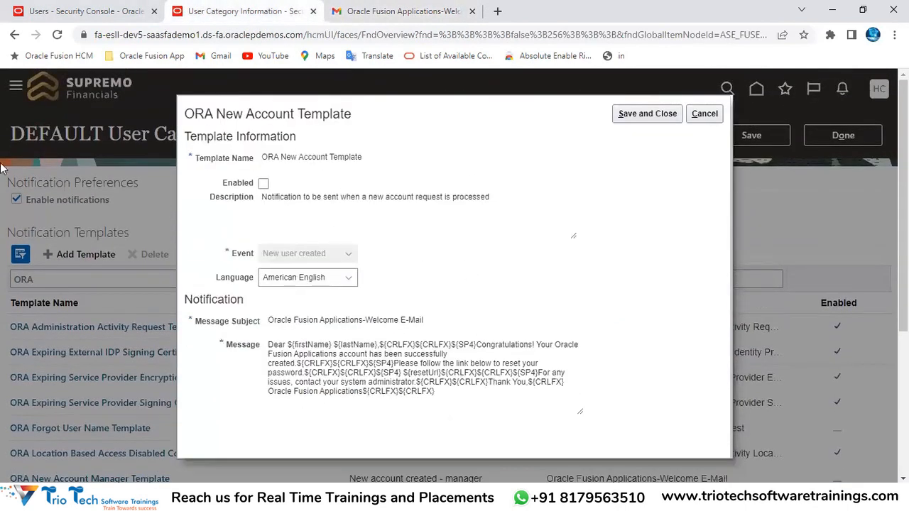
left_click(122, 35)
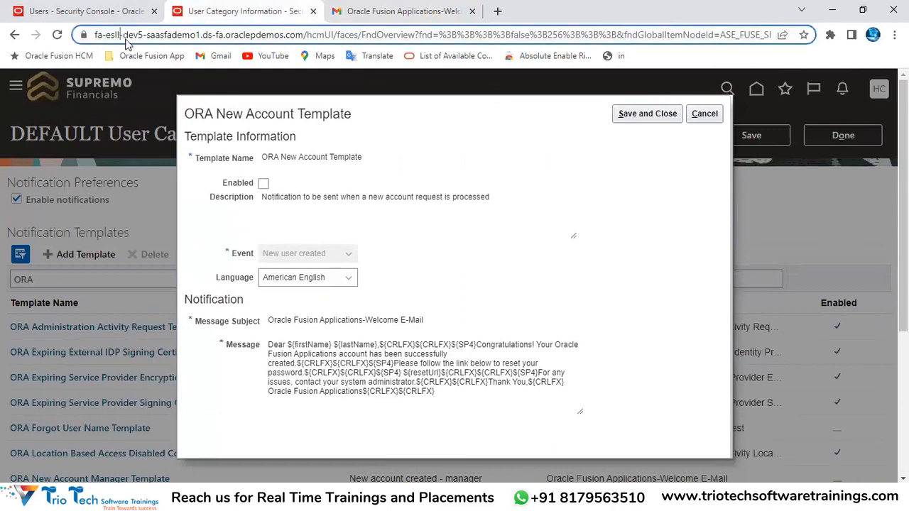
left_click(705, 113)
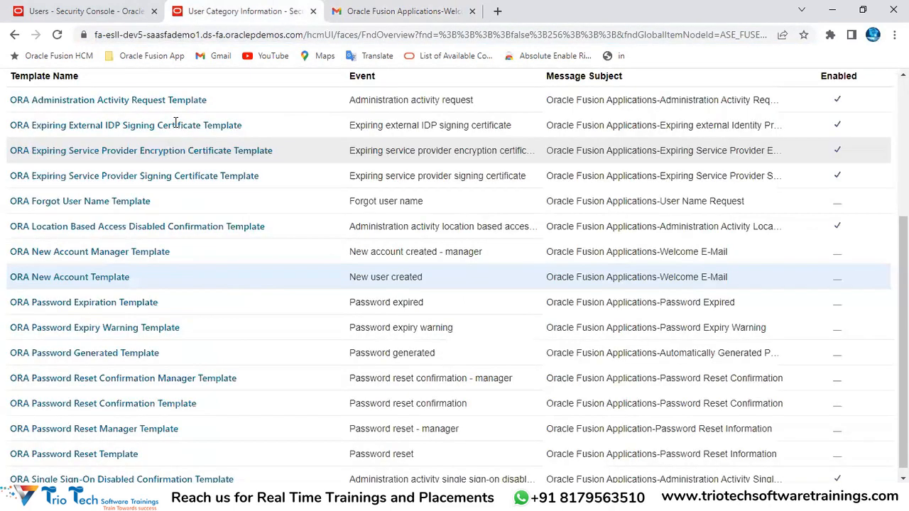
scroll(92, 135, "up", 3)
double_click(57, 106)
double_click(333, 110)
scroll(483, 199, "down", 3)
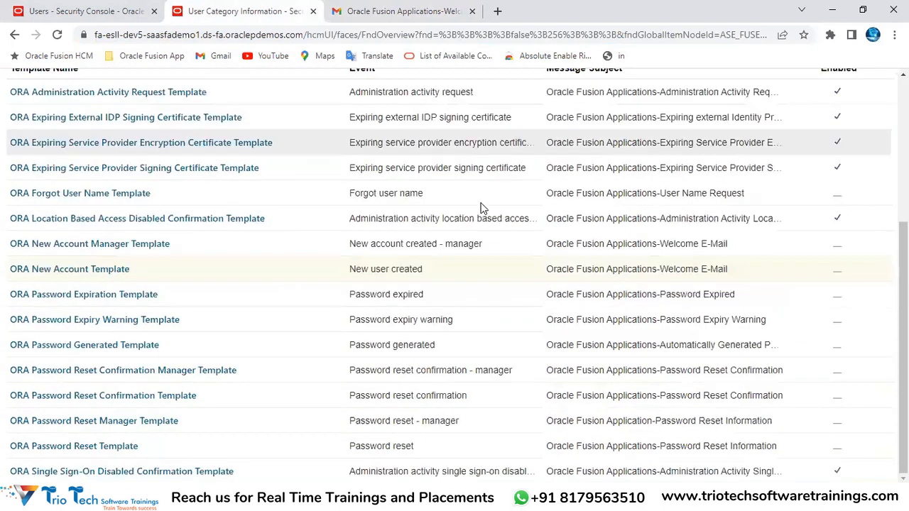
Reopen ORA New Account Template (New user created event), then glance at the Gmail e-mail's subject
double_click(408, 270)
left_click_drag(348, 271, 427, 275)
scroll(481, 163, "up", 3)
scroll(256, 299, "down", 3)
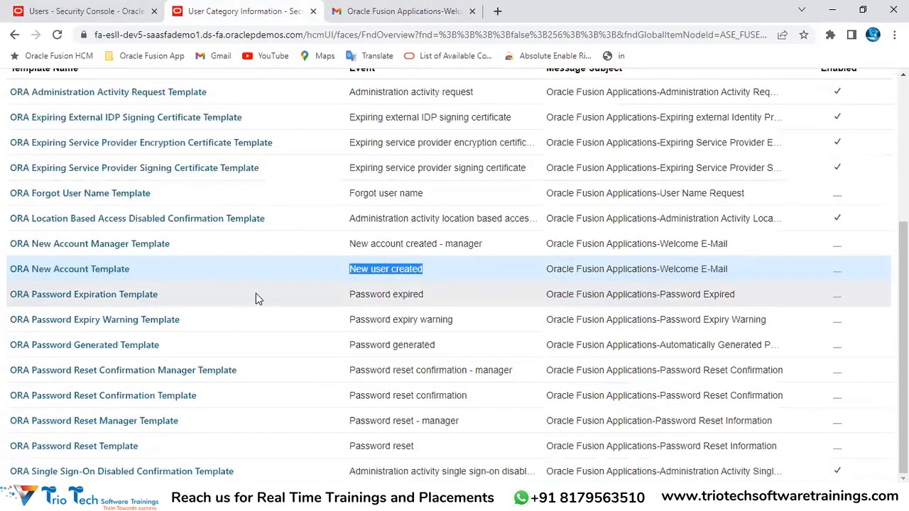
left_click(57, 270)
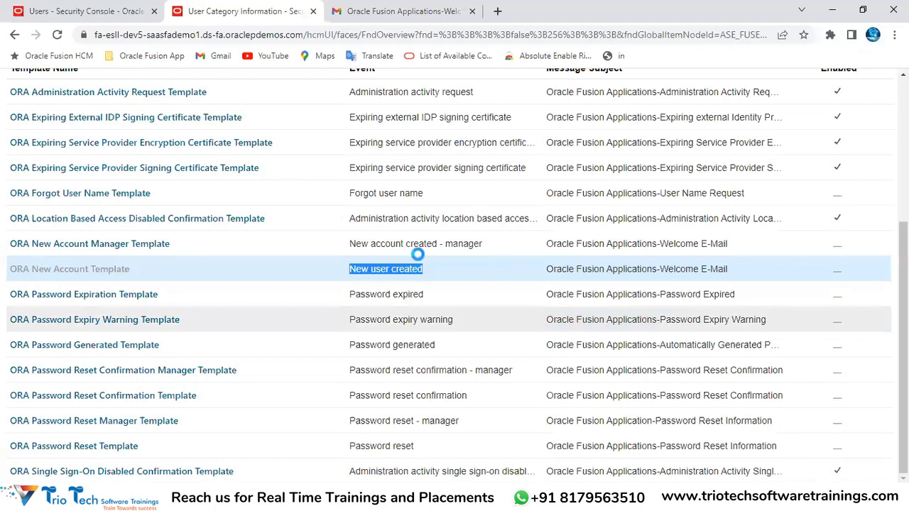
left_click(380, 11)
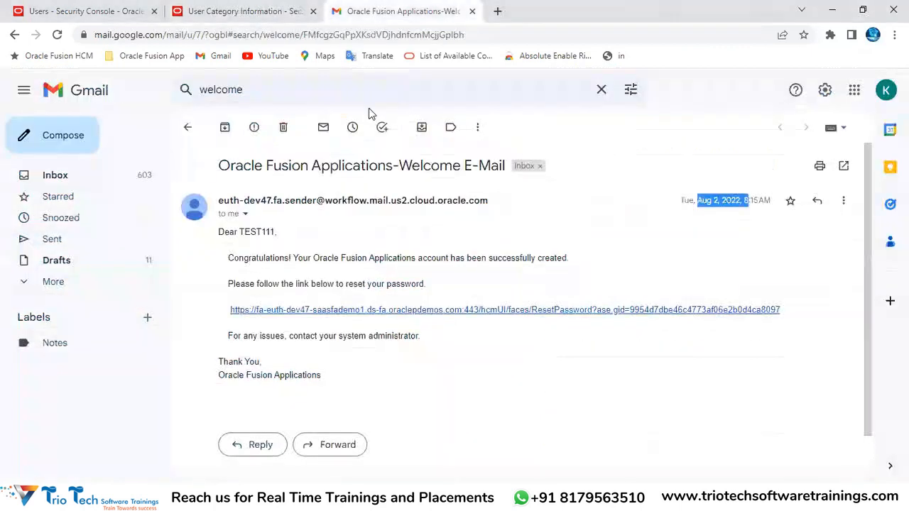
left_click_drag(225, 162, 506, 164)
Review the template's Message Subject and its 'Dear ${firstName} ${lastName}' greeting
left_click(227, 11)
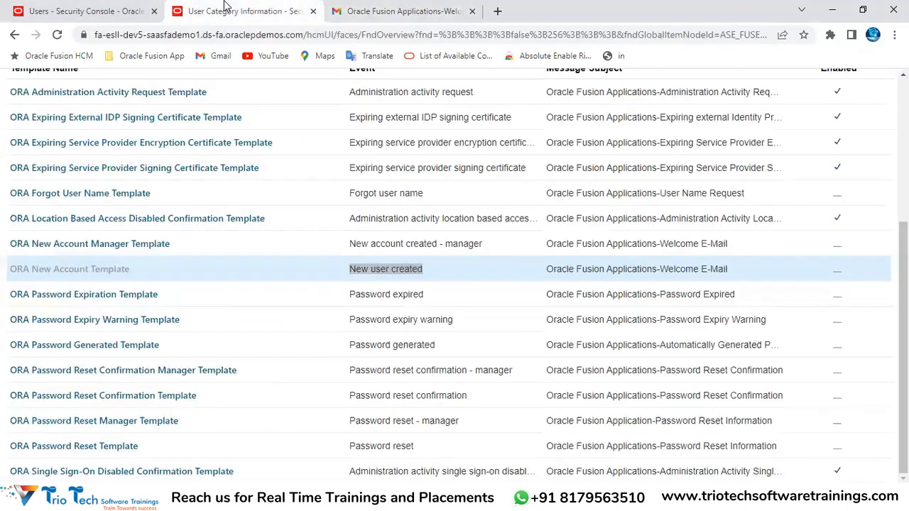
double_click(199, 325)
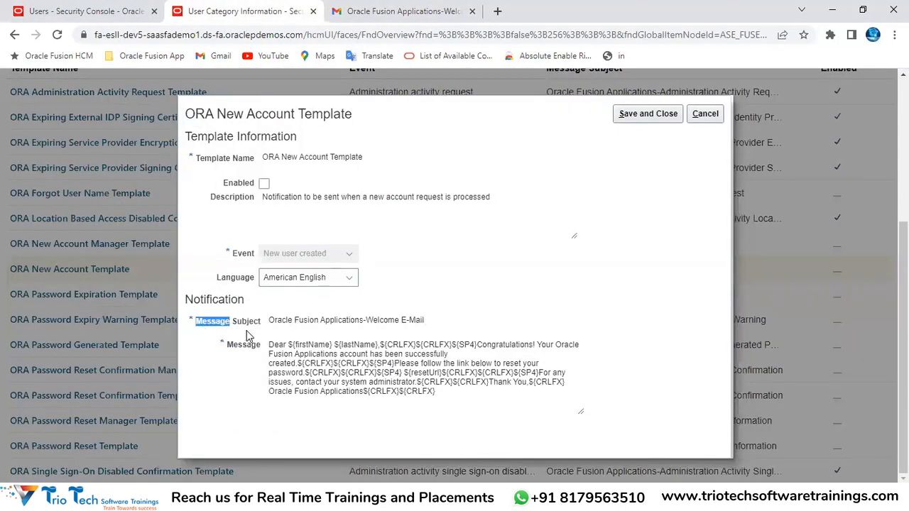
left_click_drag(270, 323, 436, 324)
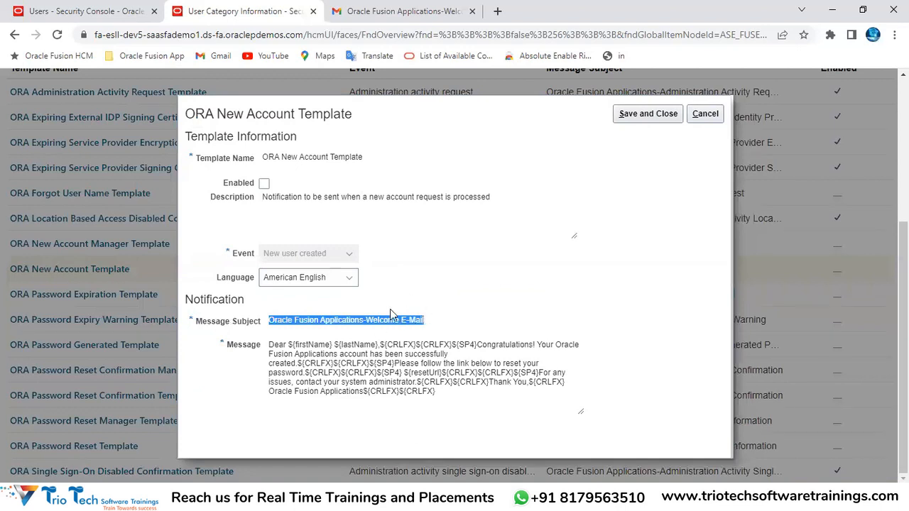
double_click(256, 353)
double_click(278, 346)
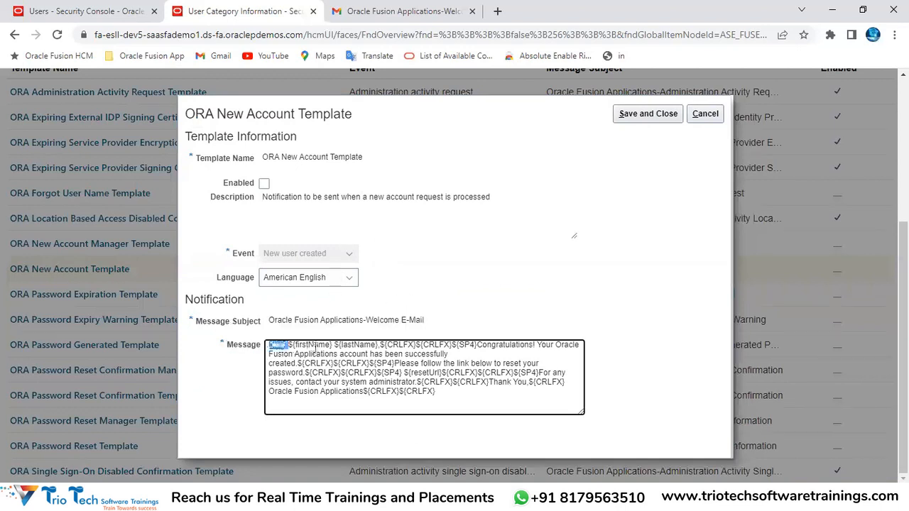
double_click(313, 346)
double_click(364, 344)
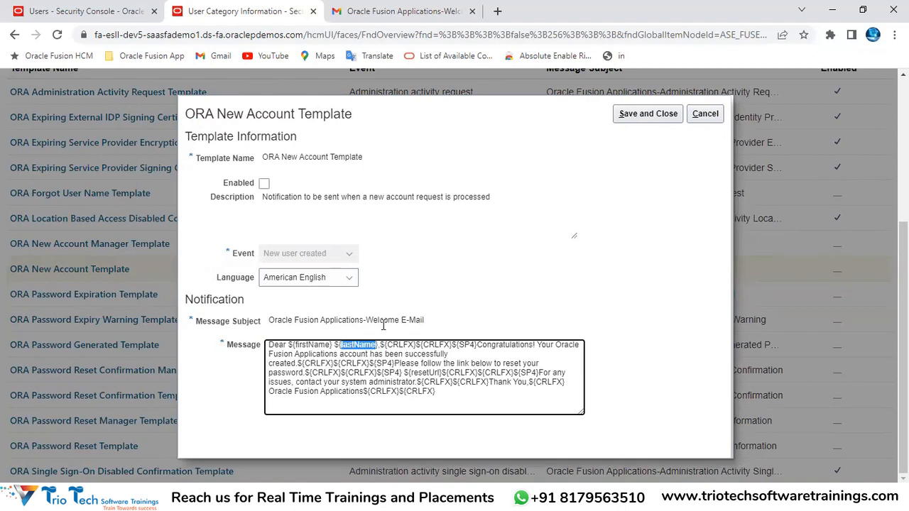
left_click(246, 35)
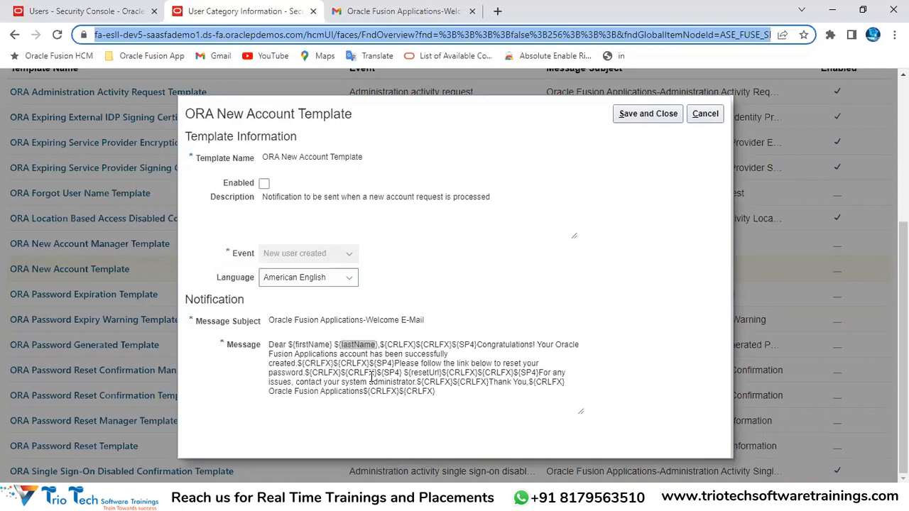
double_click(309, 345)
double_click(352, 346)
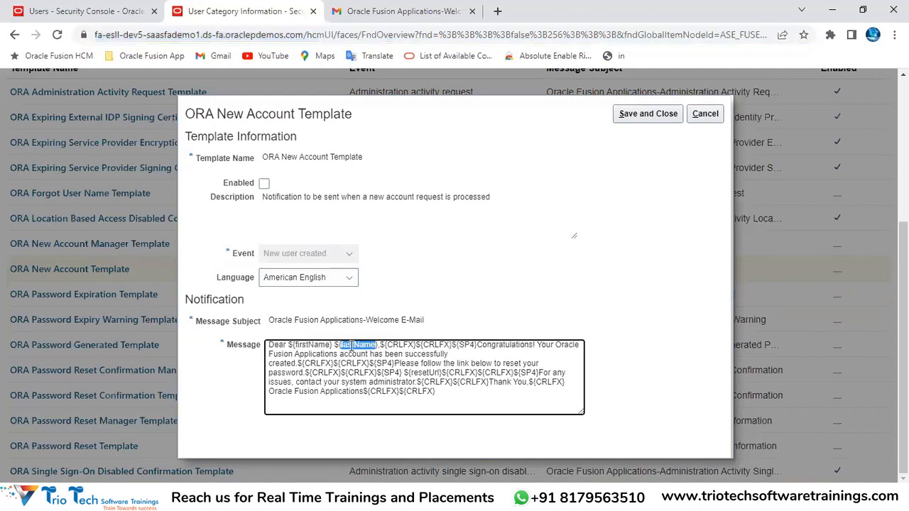
left_click(242, 34)
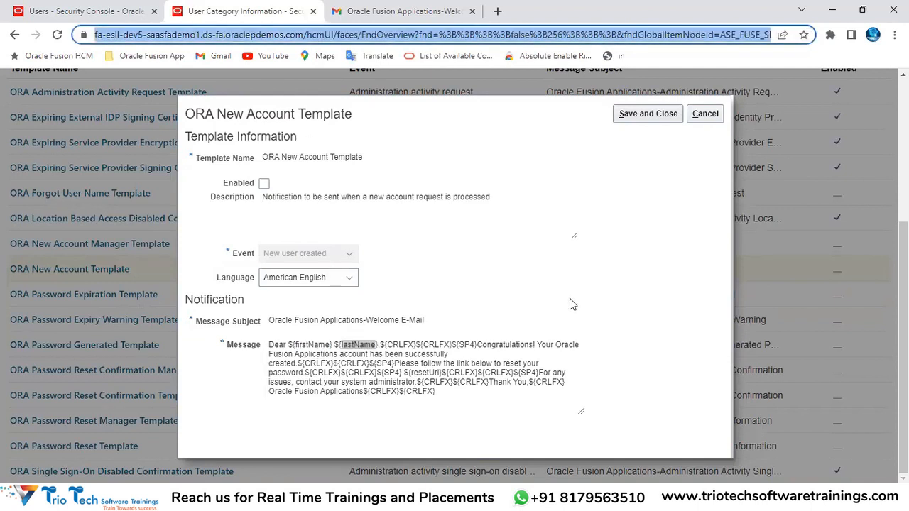
left_click_drag(270, 347, 377, 346)
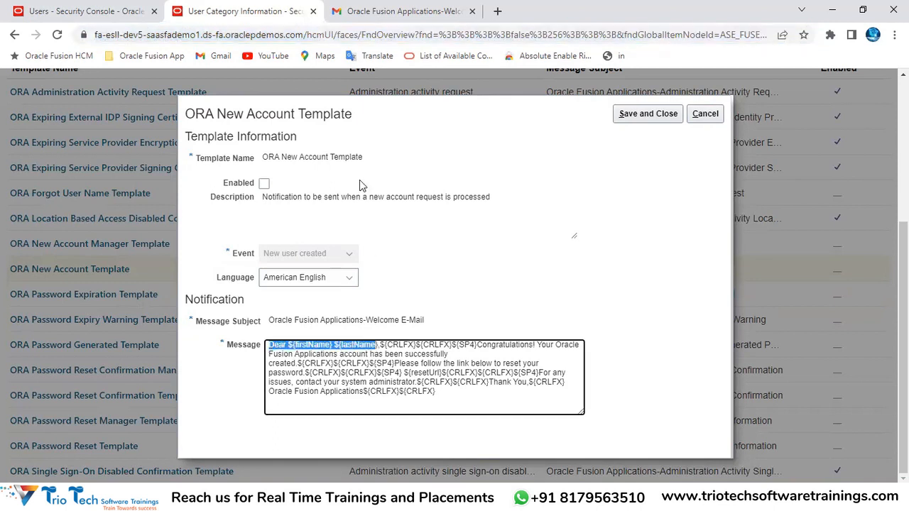
Compare the Gmail e-mail's greeting and congratulations line with the template message
left_click(345, 10)
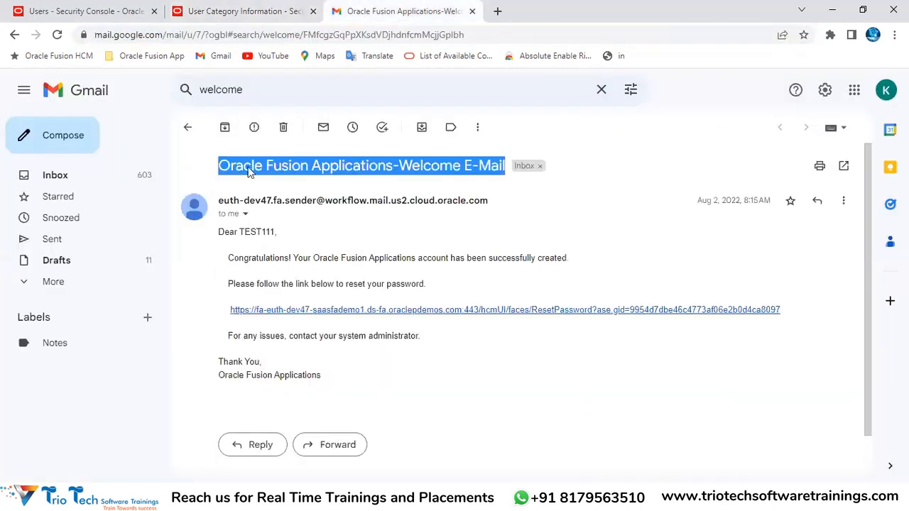
double_click(245, 231)
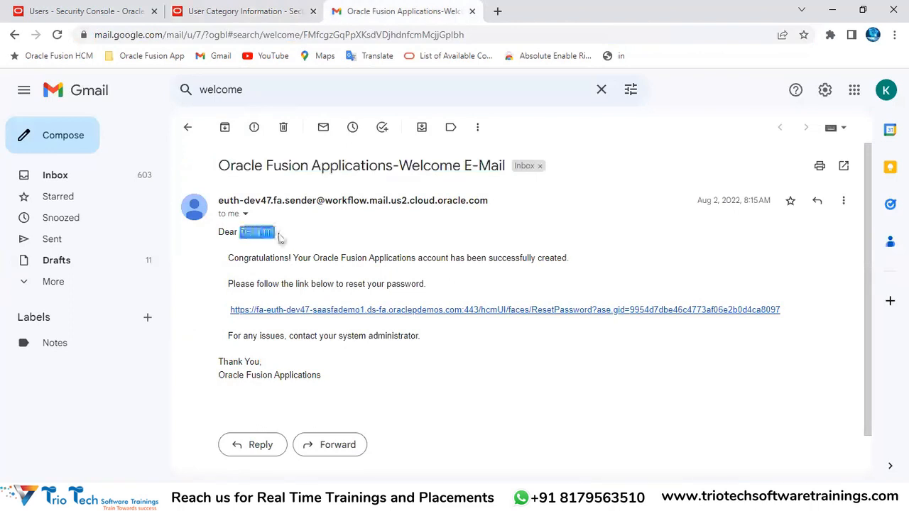
left_click_drag(219, 241, 274, 233)
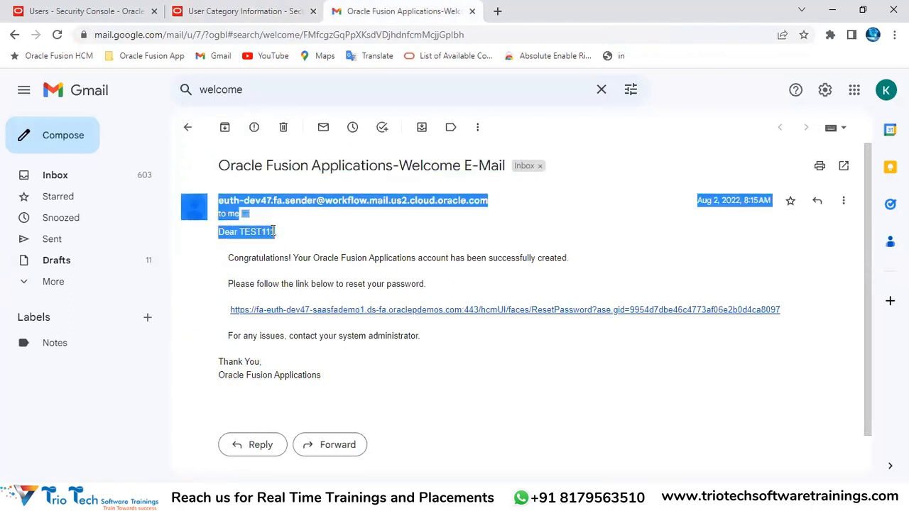
left_click(253, 9)
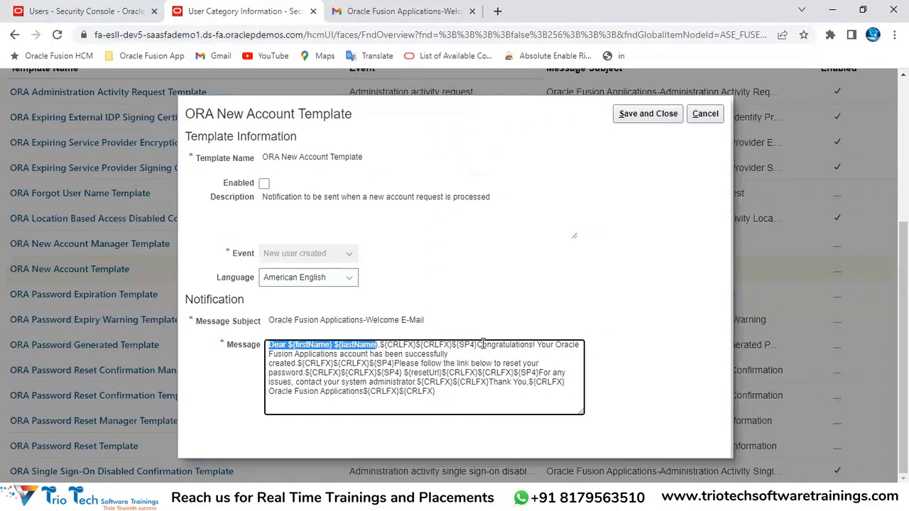
left_click_drag(476, 345, 293, 364)
left_click(376, 10)
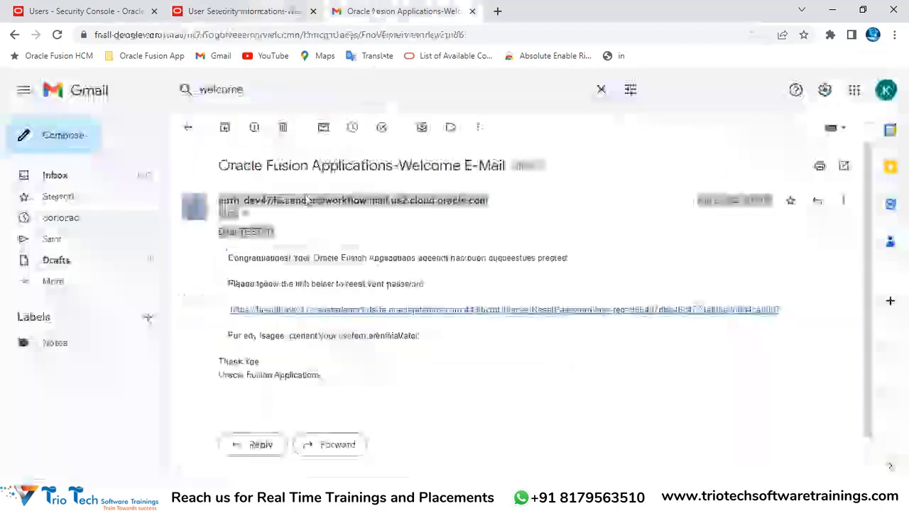
left_click_drag(229, 257, 581, 261)
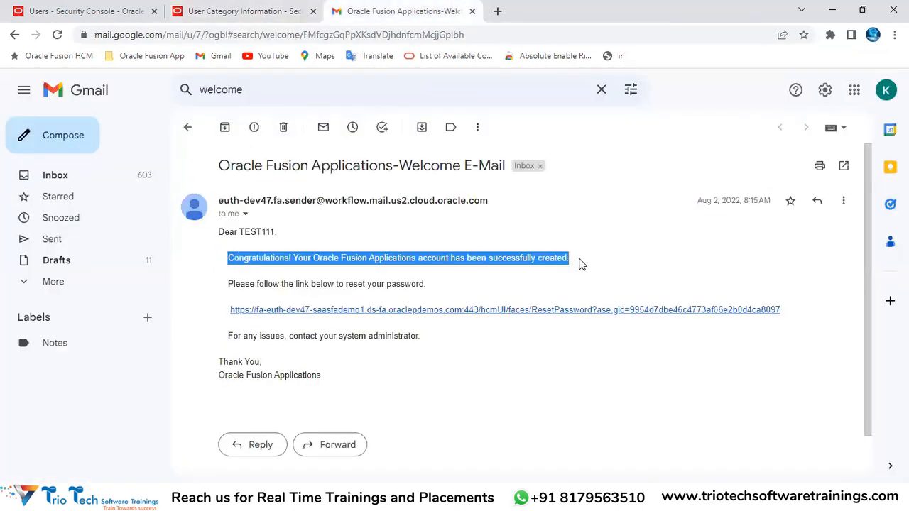
left_click(227, 13)
Check the template's reset-link instruction and closing lines against the received Welcome E-Mail
left_click_drag(395, 364, 296, 372)
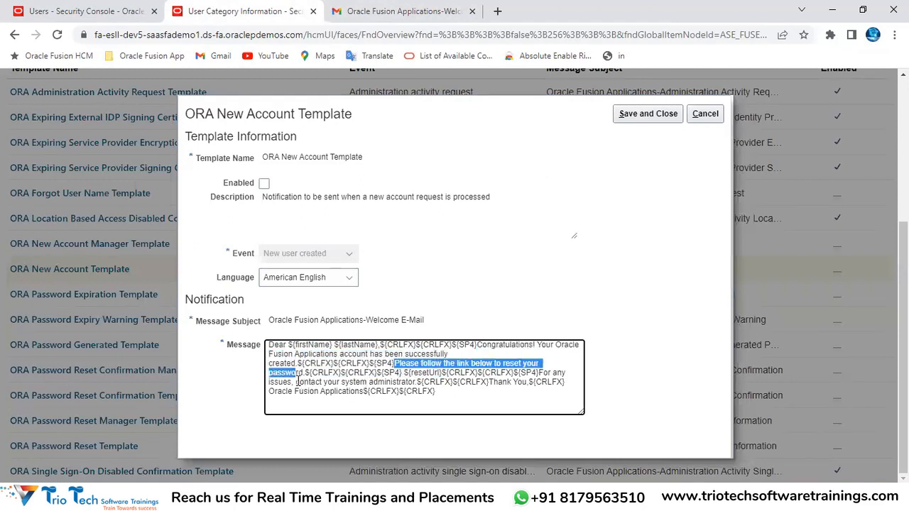
left_click_drag(296, 382, 376, 392)
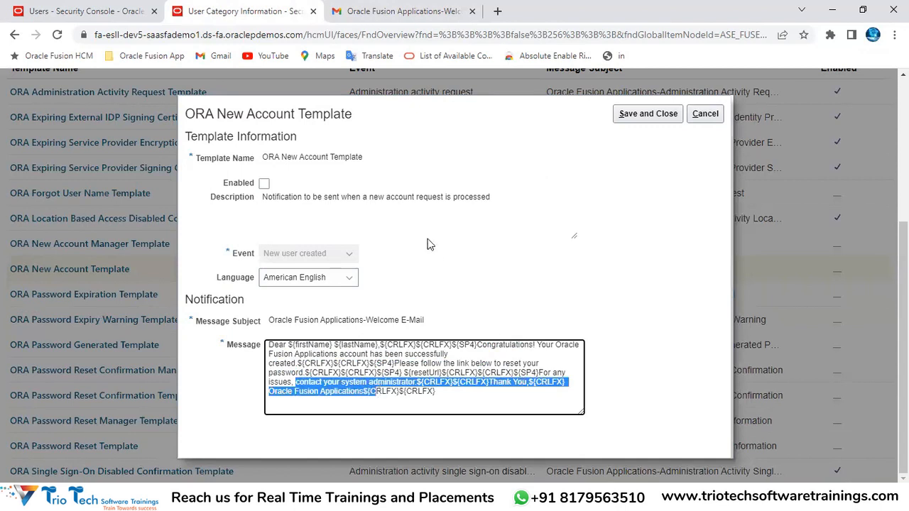
left_click(443, 395)
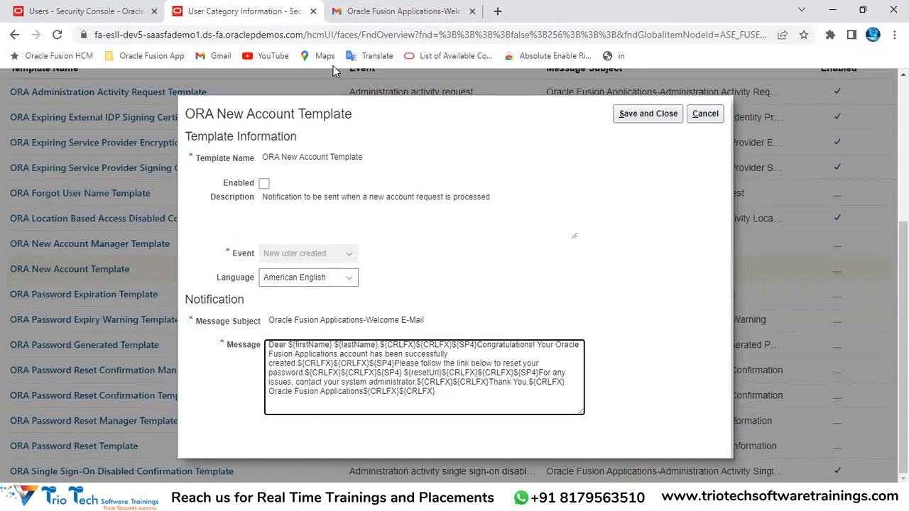
left_click(387, 11)
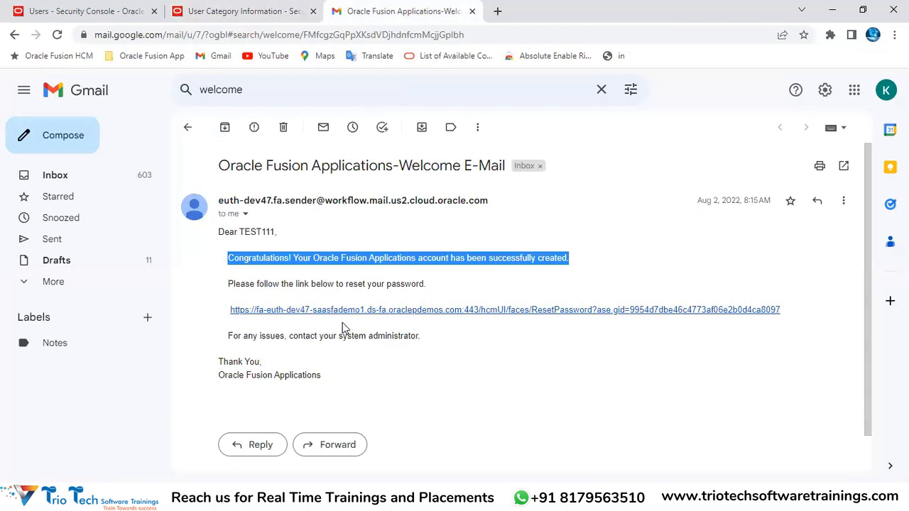
left_click(219, 13)
left_click(135, 34)
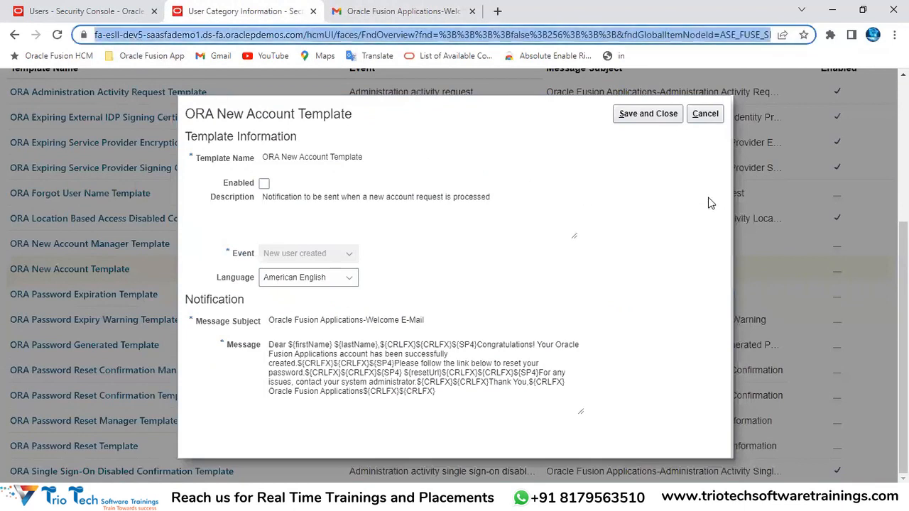
left_click(703, 114)
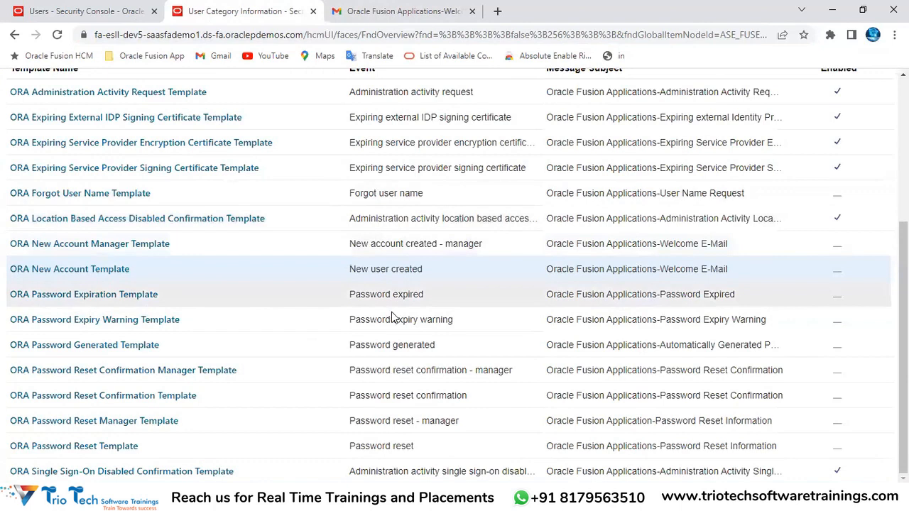
scroll(414, 229, "up", 2)
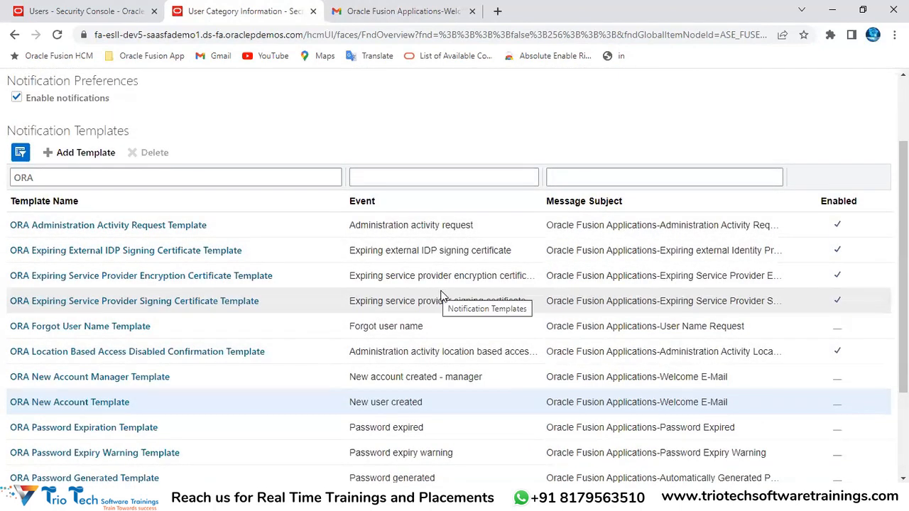
scroll(444, 302, "down", 1)
scroll(419, 314, "down", 1)
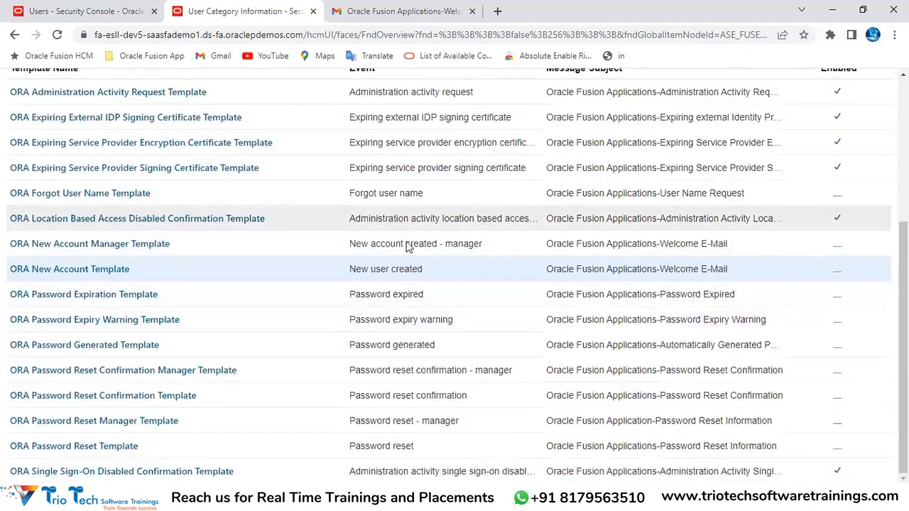
scroll(412, 286, "up", 3)
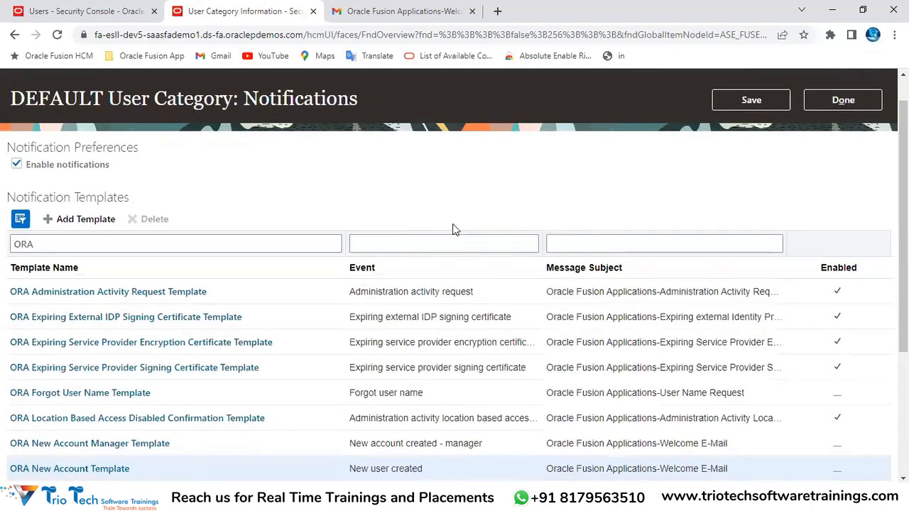
left_click(237, 36)
scroll(471, 223, "down", 1)
scroll(447, 242, "down", 3)
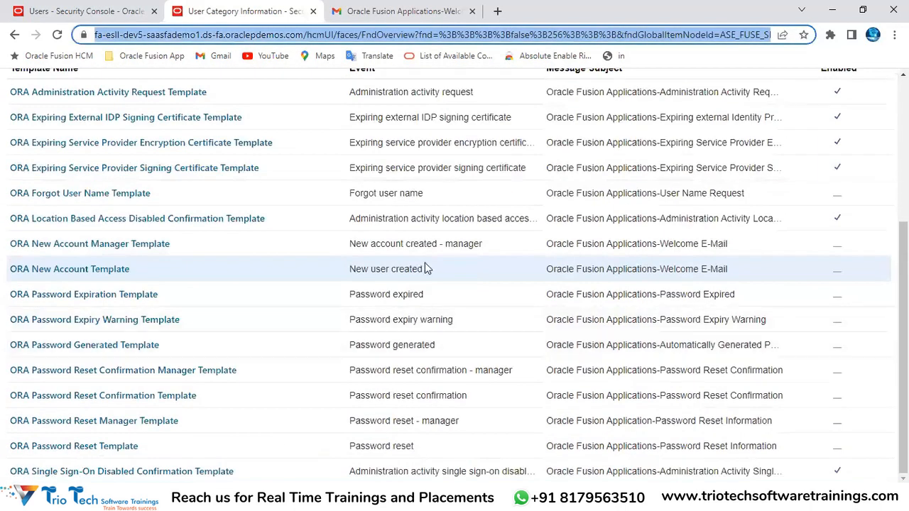
scroll(425, 262, "up", 4)
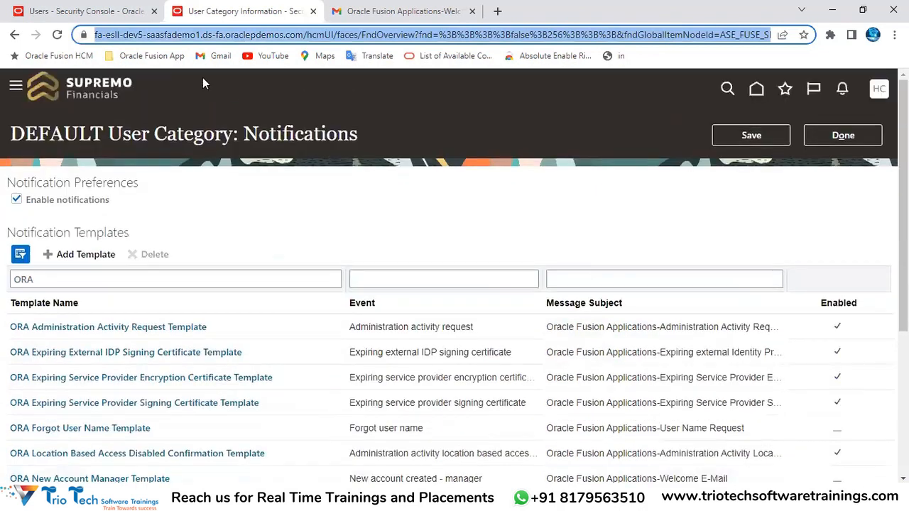
double_click(132, 36)
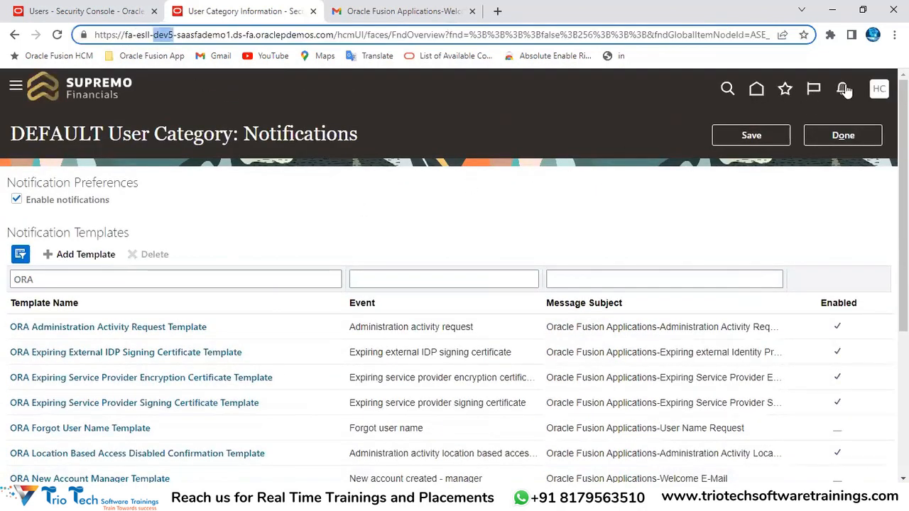
left_click(841, 138)
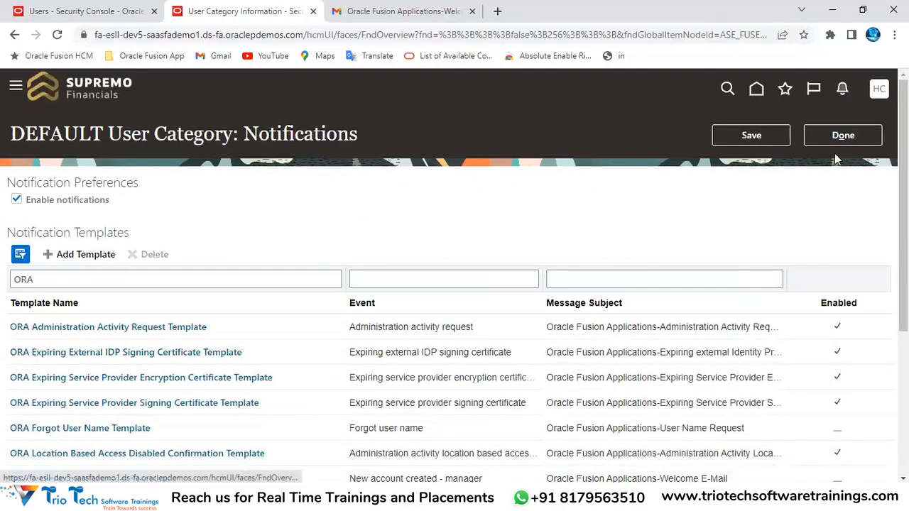
left_click(841, 89)
left_click(318, 204)
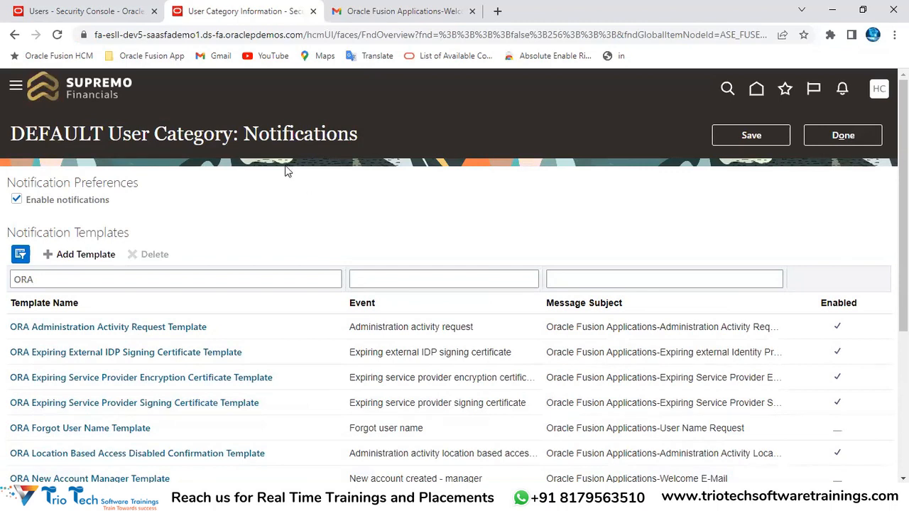
double_click(262, 135)
scroll(267, 245, "down", 3)
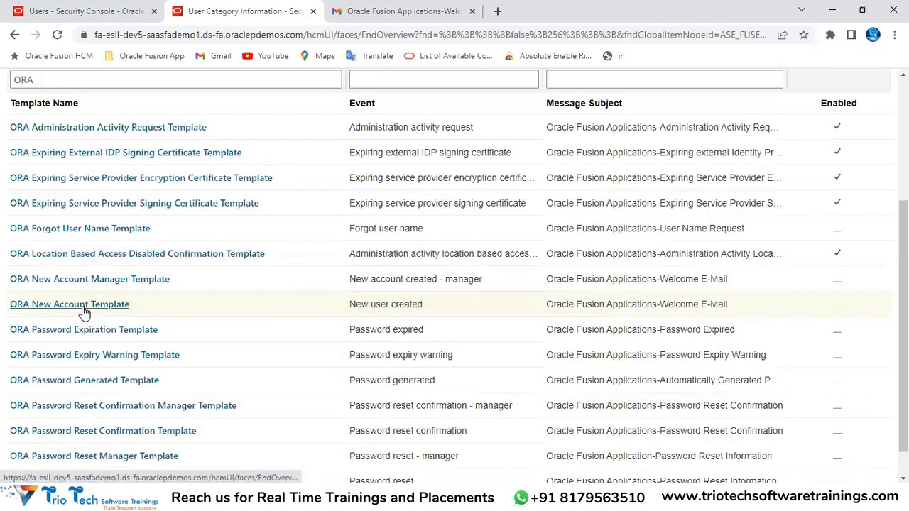
scroll(84, 309, "up", 3)
left_click_drag(37, 183, 85, 183)
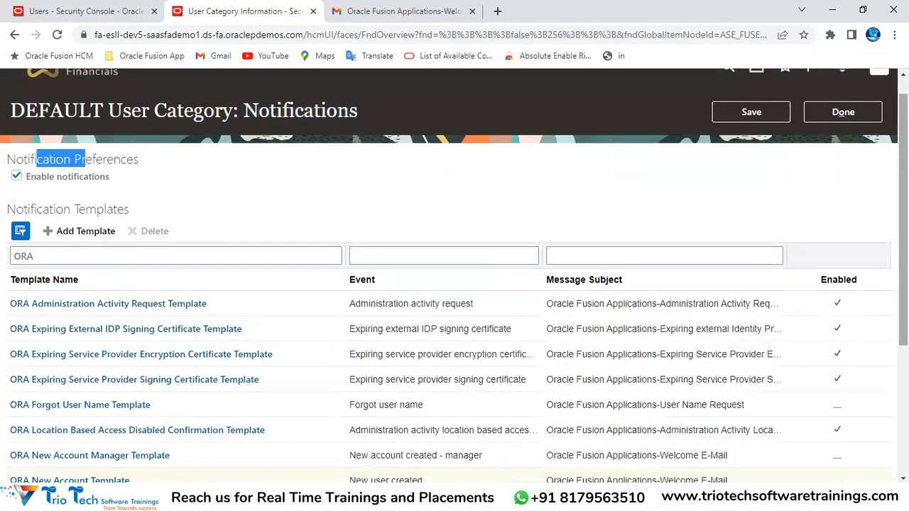
scroll(843, 197, "down", 3)
scroll(665, 341, "up", 2)
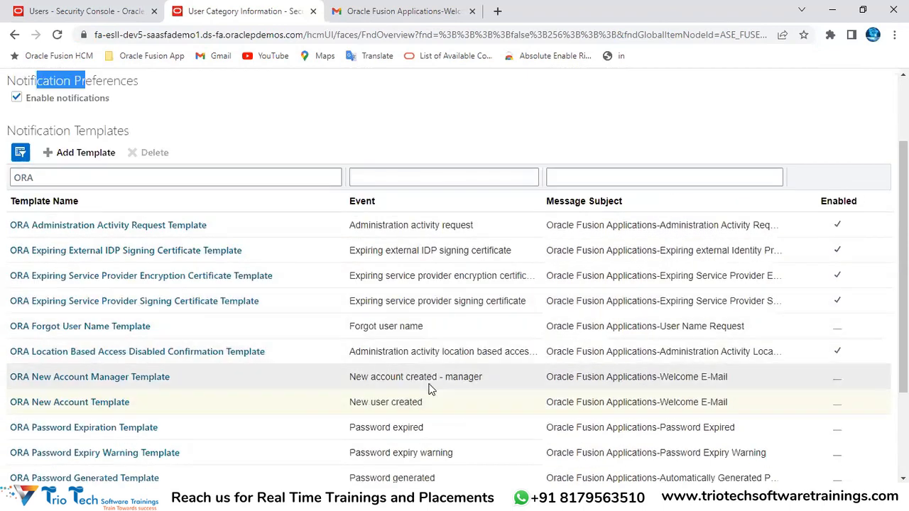
left_click(415, 403)
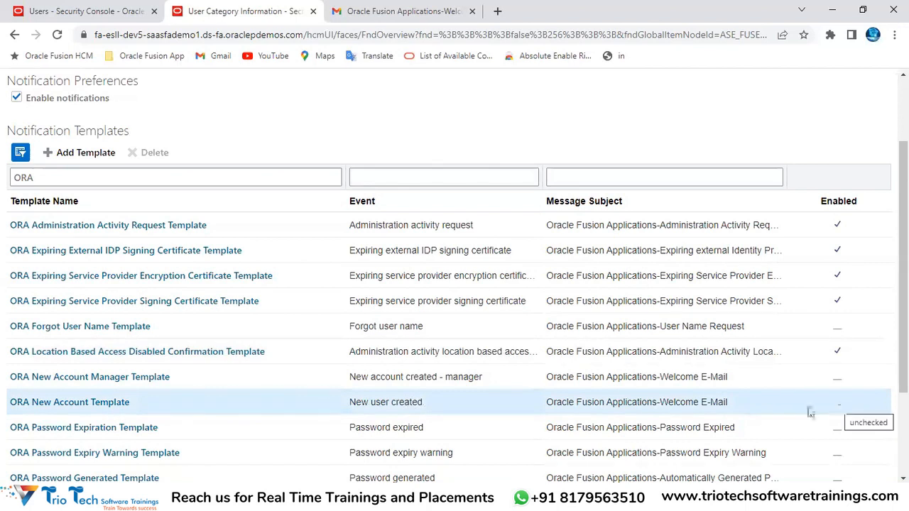
left_click(270, 35)
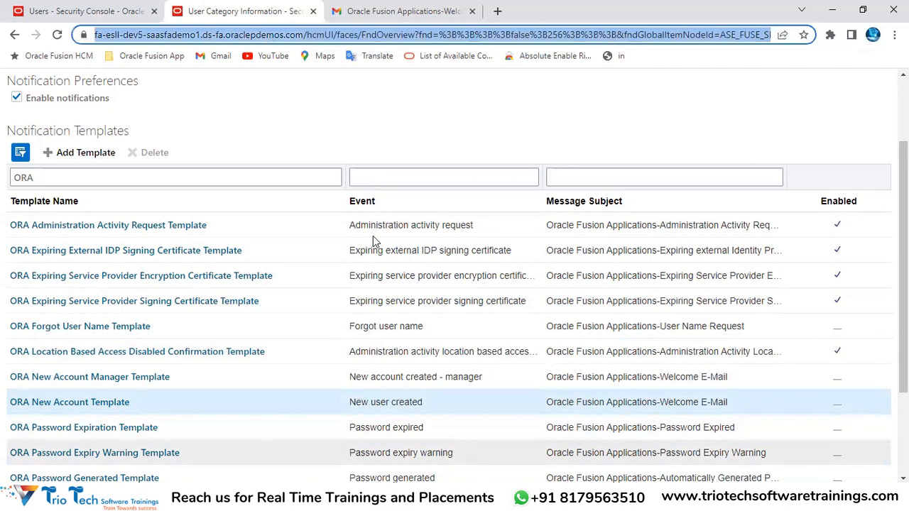
scroll(319, 213, "up", 3)
double_click(71, 130)
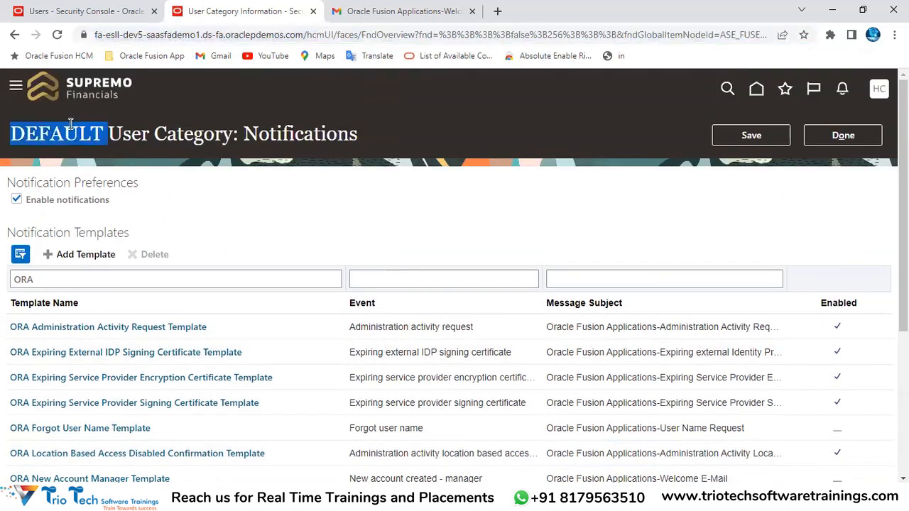
double_click(192, 129)
double_click(297, 127)
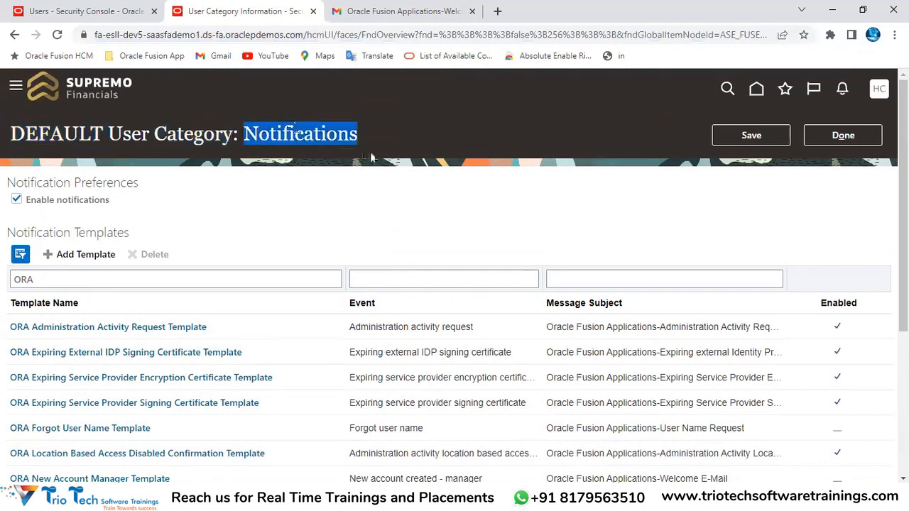
scroll(426, 199, "down", 3)
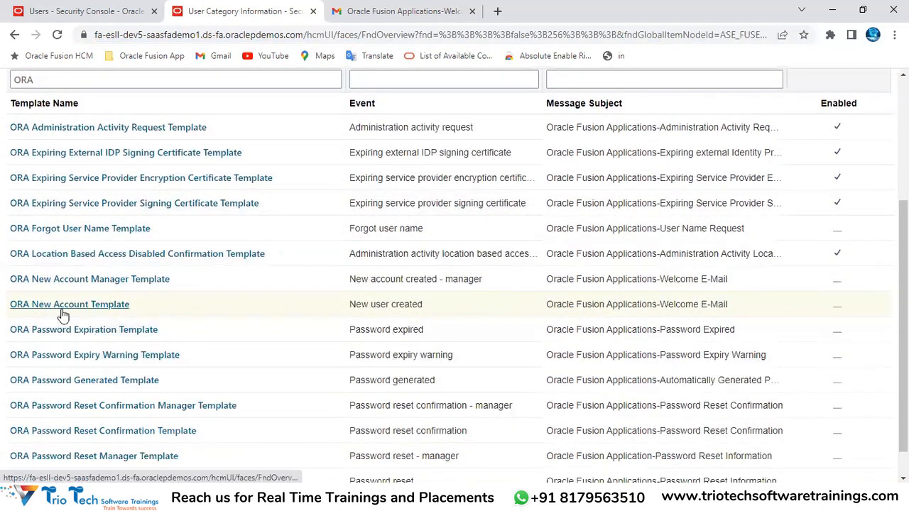
left_click(61, 307)
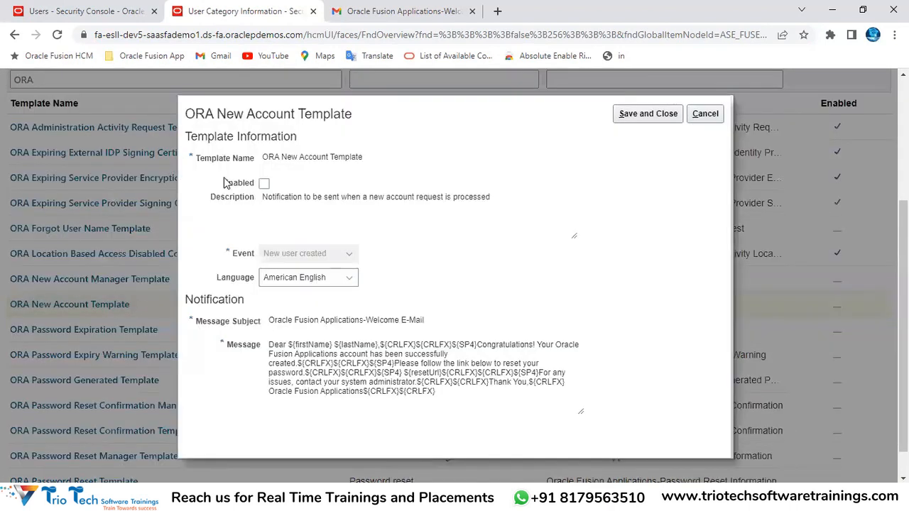
left_click_drag(227, 183, 253, 183)
Tick Enabled on ORA New Account Template, then Save and Close it
left_click(263, 183)
double_click(269, 158)
left_click(261, 199)
left_click_drag(271, 200, 498, 203)
left_click(625, 114)
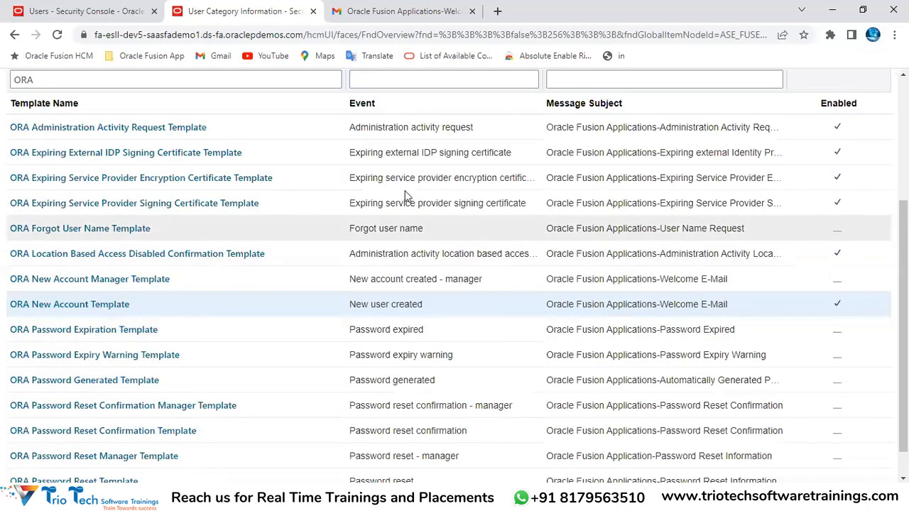
Select ORA Password Expiration Template, then uncheck Enable notifications under Notification Preferences
scroll(396, 303, "down", 1)
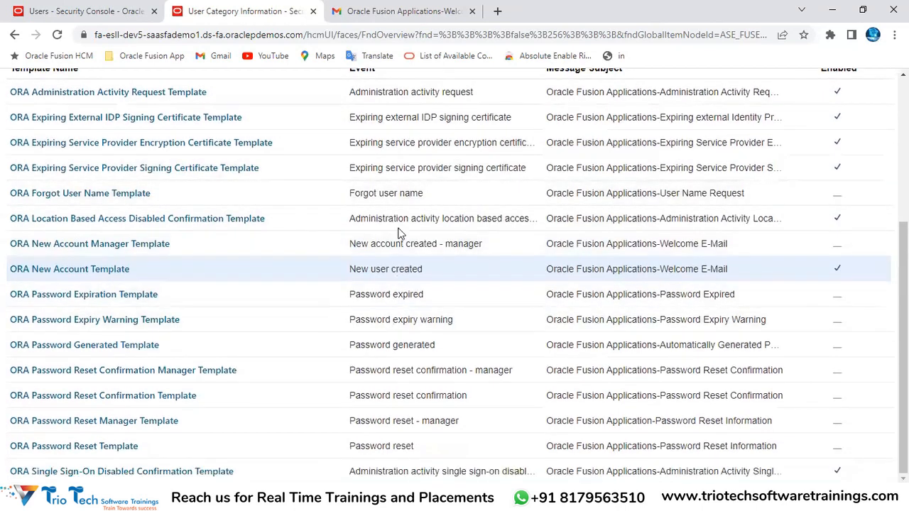
left_click(226, 293)
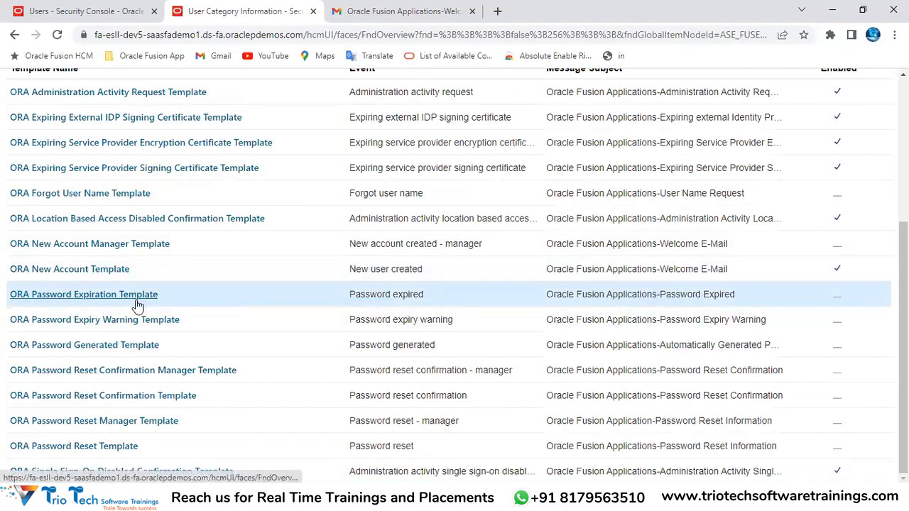
scroll(99, 441, "up", 3)
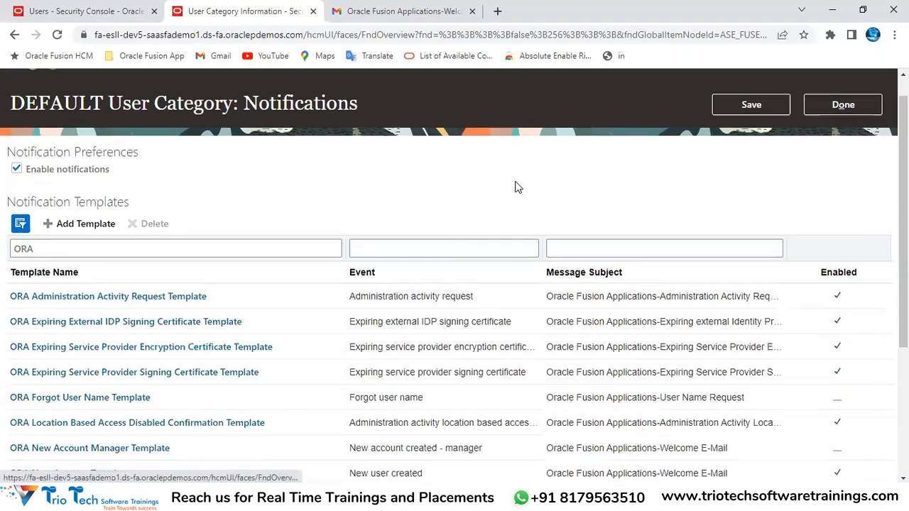
scroll(513, 187, "up", 1)
scroll(518, 193, "down", 2)
scroll(518, 199, "down", 3)
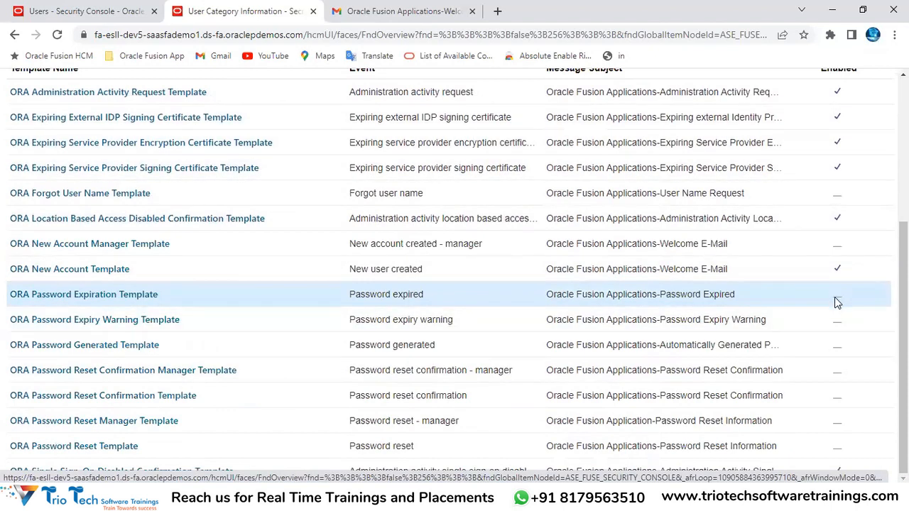
scroll(838, 298, "up", 4)
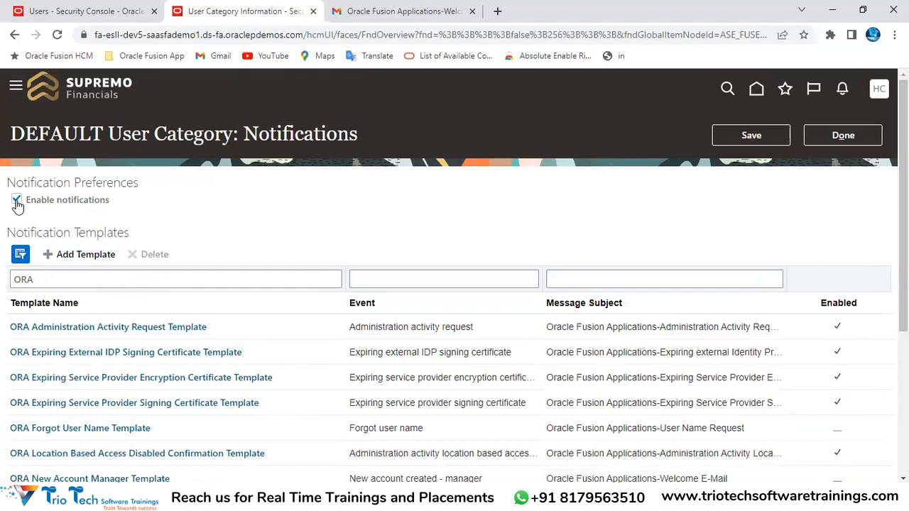
scroll(253, 396, "down", 4)
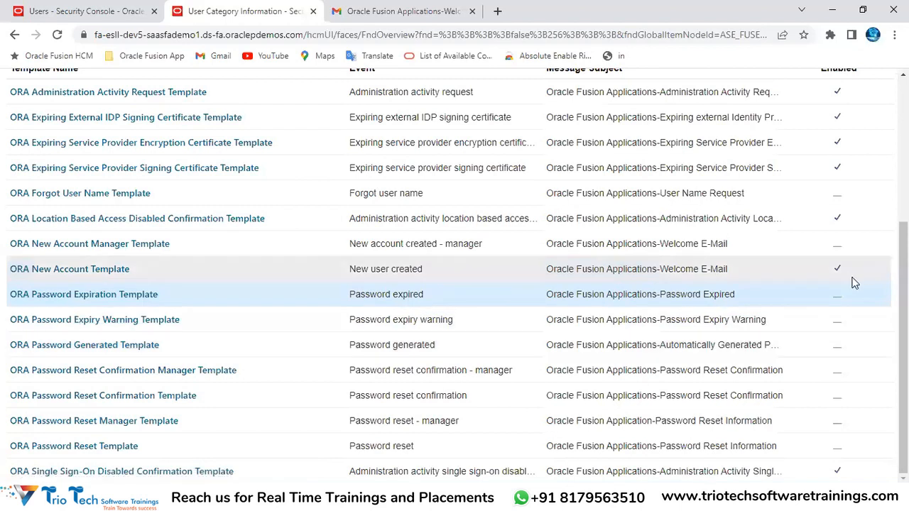
scroll(843, 329, "up", 4)
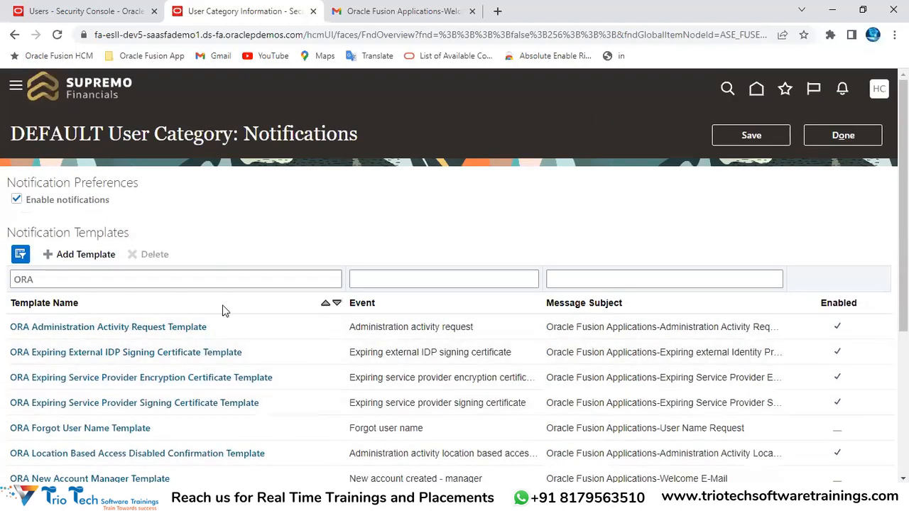
left_click_drag(28, 186, 136, 186)
left_click_drag(35, 202, 98, 207)
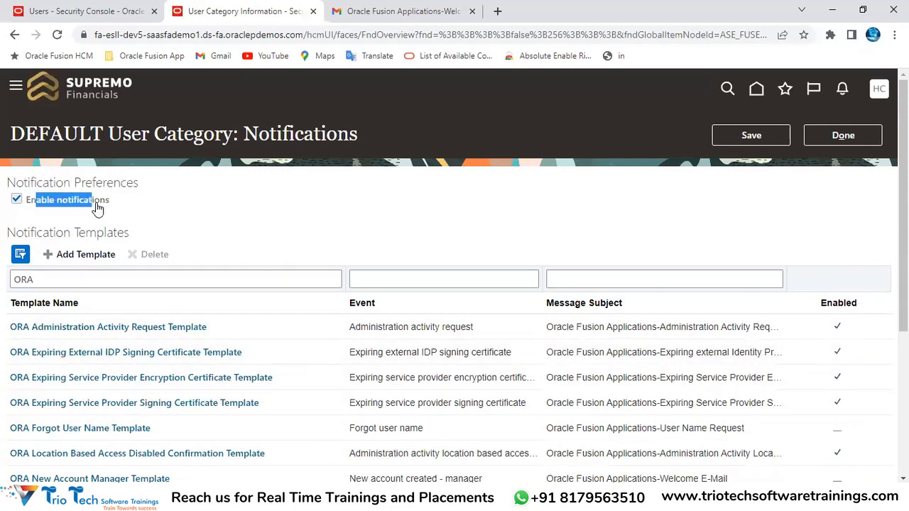
left_click(16, 200)
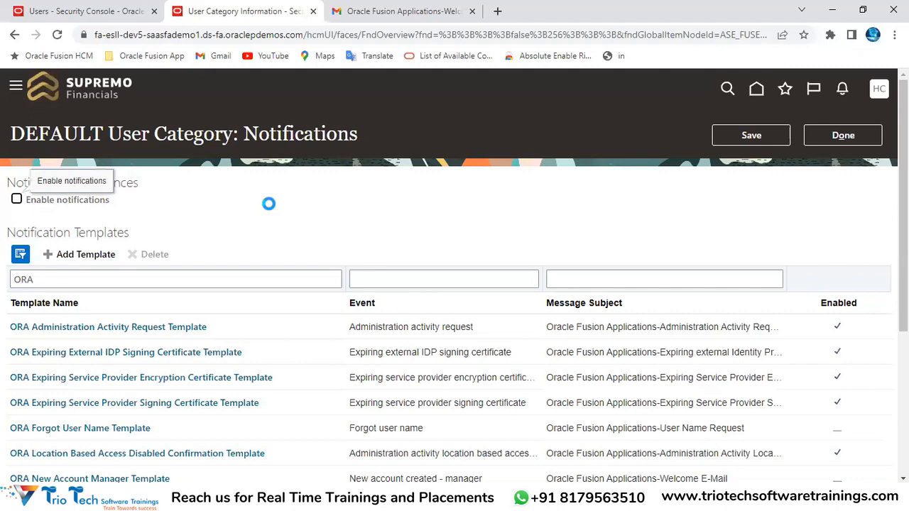
Check Enable notifications again for the DEFAULT category
scroll(268, 210, "down", 2)
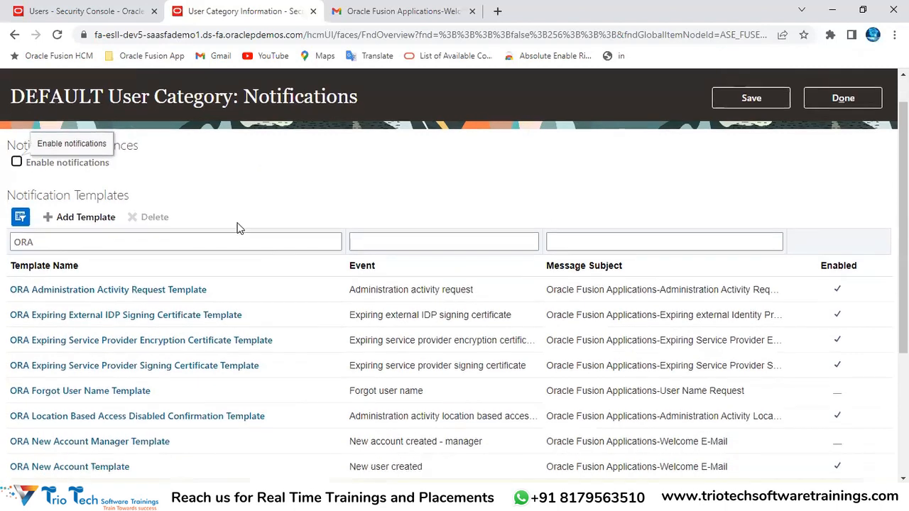
left_click_drag(40, 96, 613, 149)
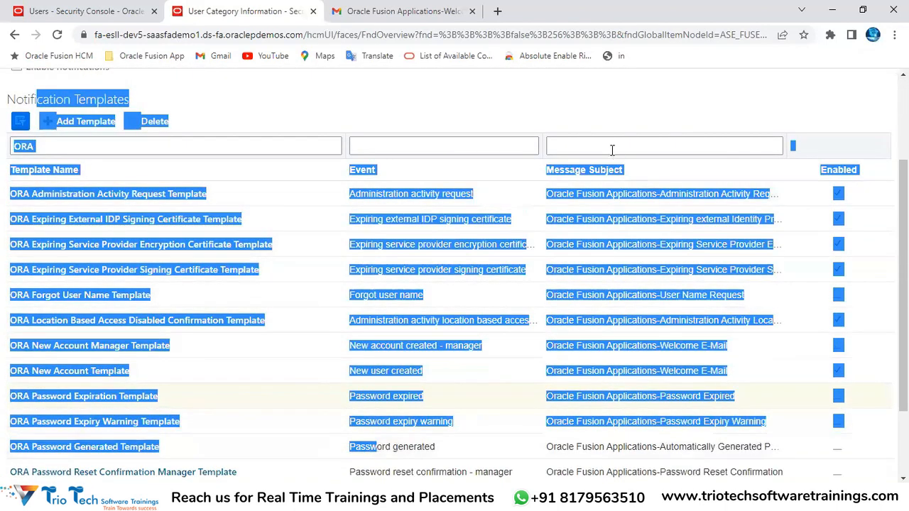
left_click(614, 104)
scroll(502, 164, "up", 1)
scroll(502, 164, "up", 2)
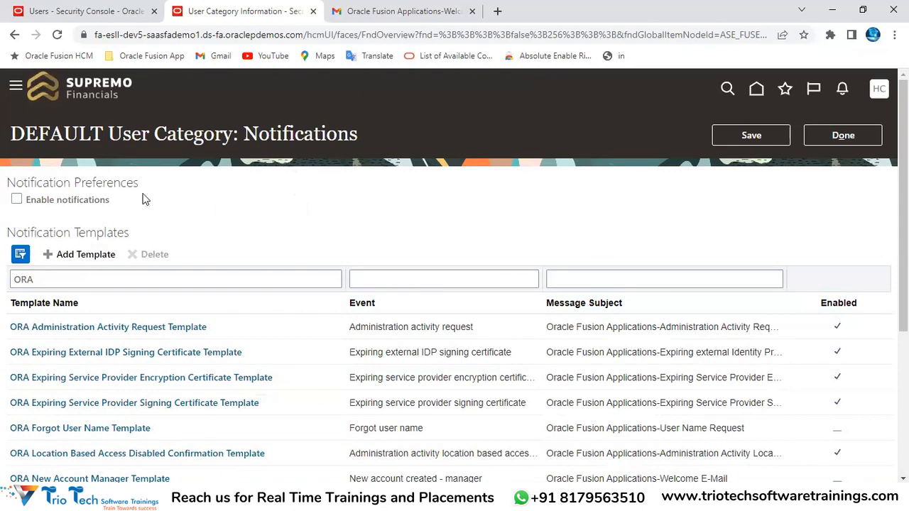
scroll(445, 206, "down", 2)
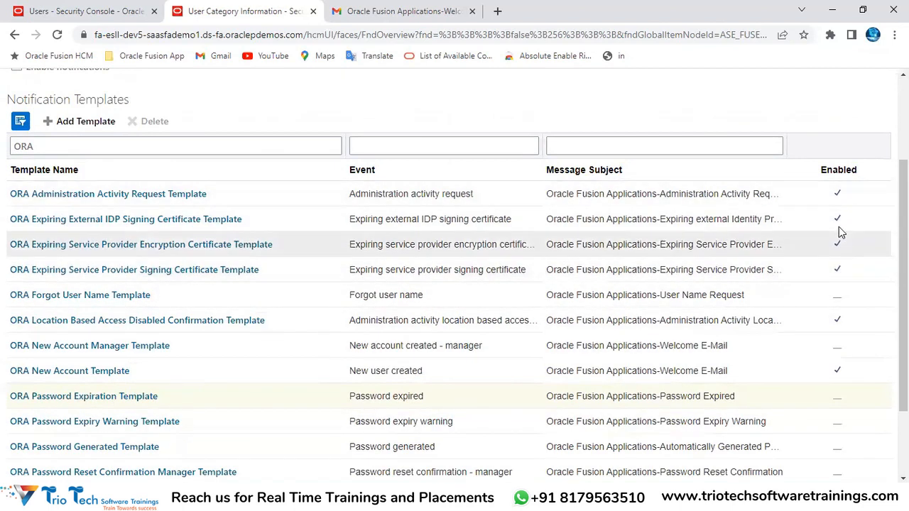
scroll(119, 259, "up", 2)
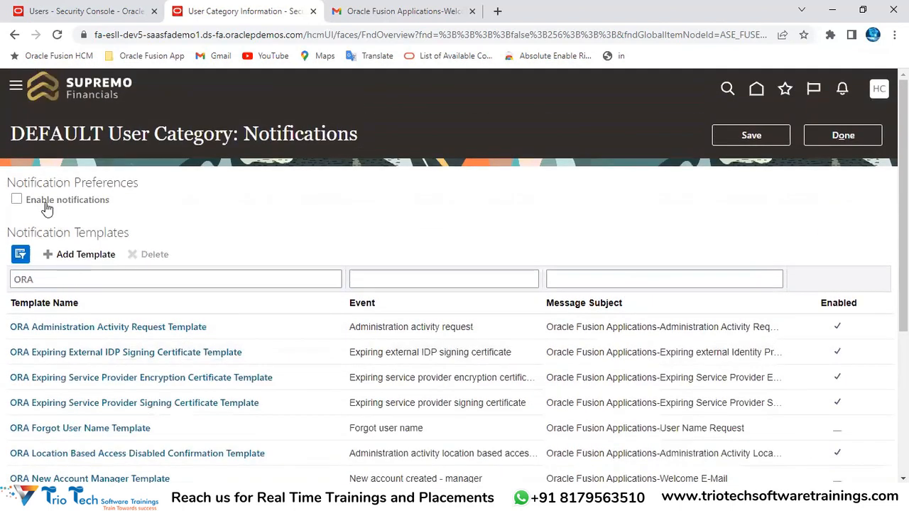
left_click(17, 202)
Save the notification setting and bring up the Welcome E-Mail in Gmail
scroll(577, 197, "down", 3)
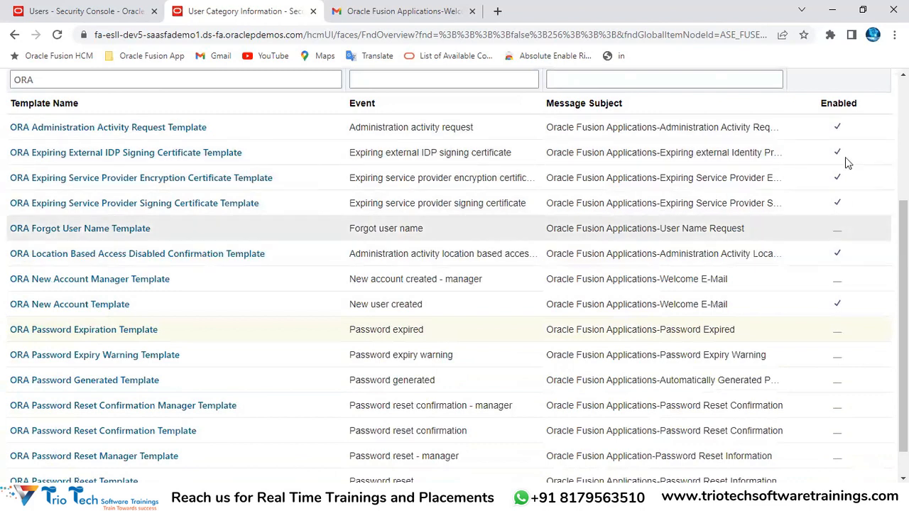
scroll(730, 172, "up", 3)
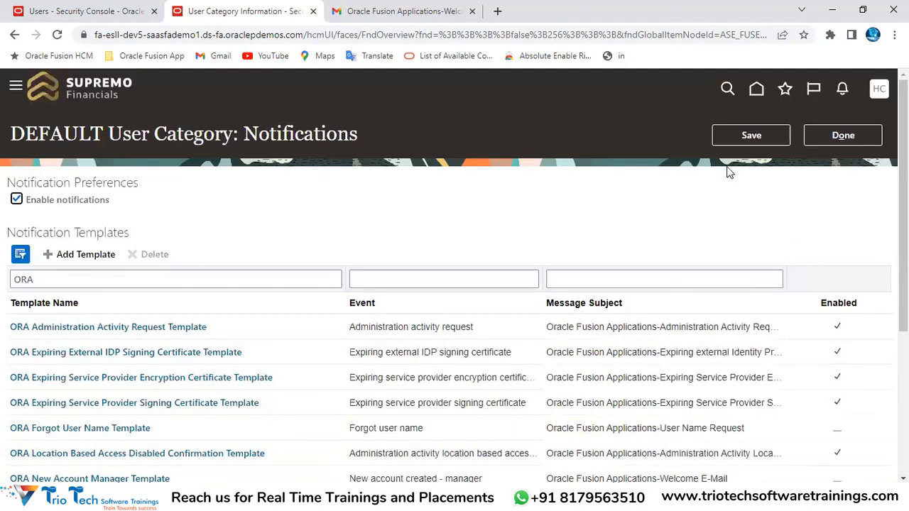
left_click(748, 137)
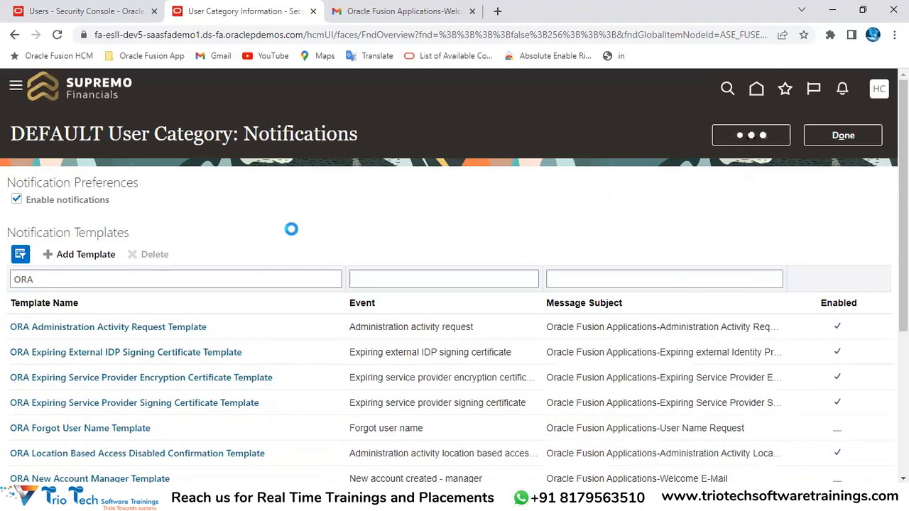
left_click(400, 13)
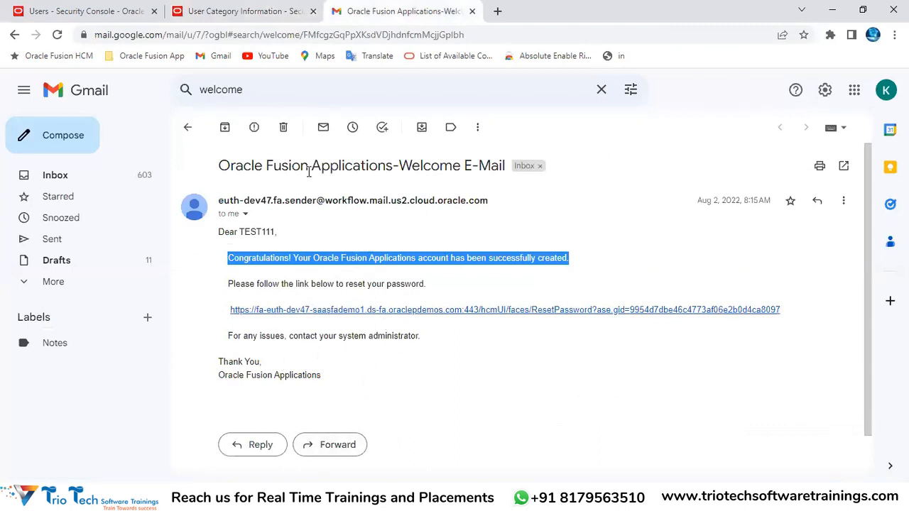
Glance at the welcome e-mail title, then go back to the User Category Information page
left_click_drag(309, 171, 375, 169)
left_click(235, 11)
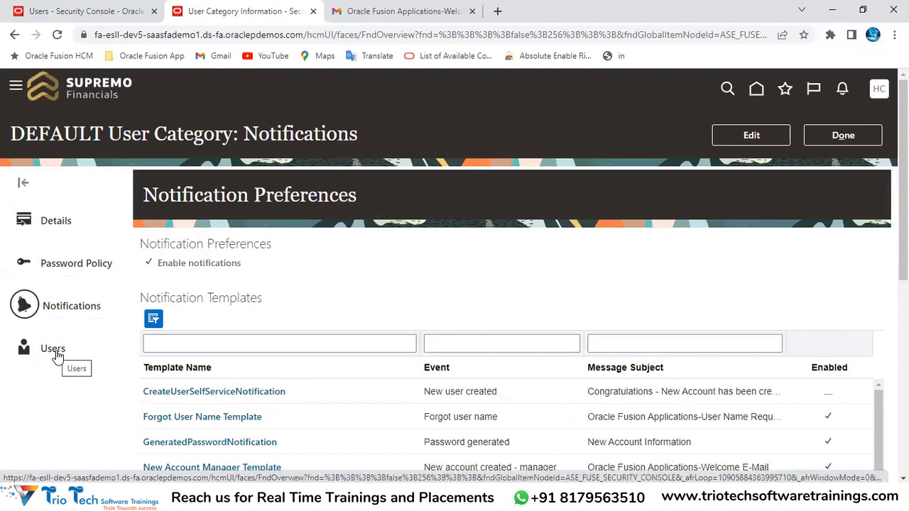
Show the DEFAULT category's Users table and scroll through it, then switch to the Excel notes
left_click(153, 32)
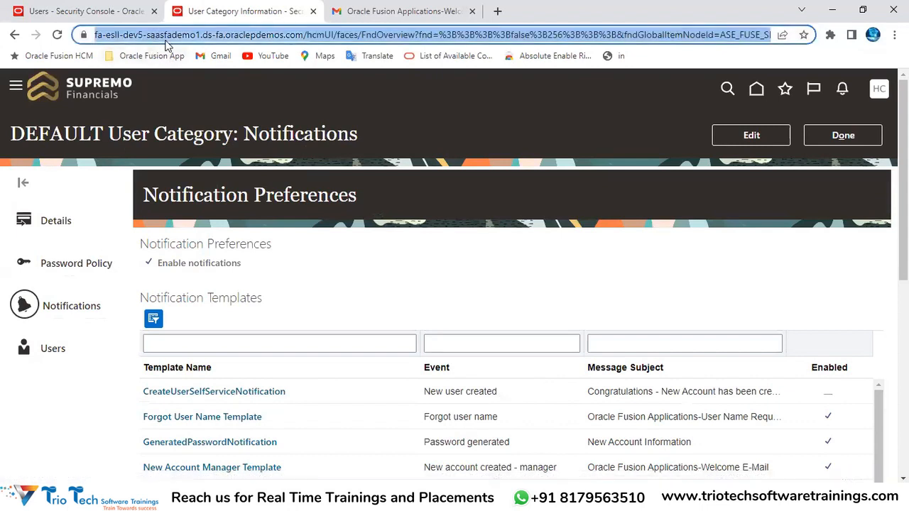
left_click_drag(112, 134, 236, 133)
left_click(72, 133)
double_click(73, 134)
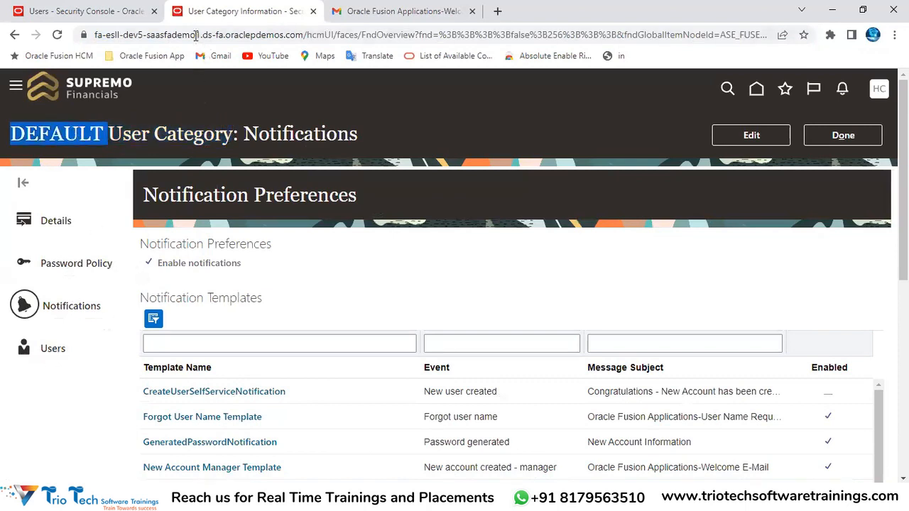
left_click(49, 353)
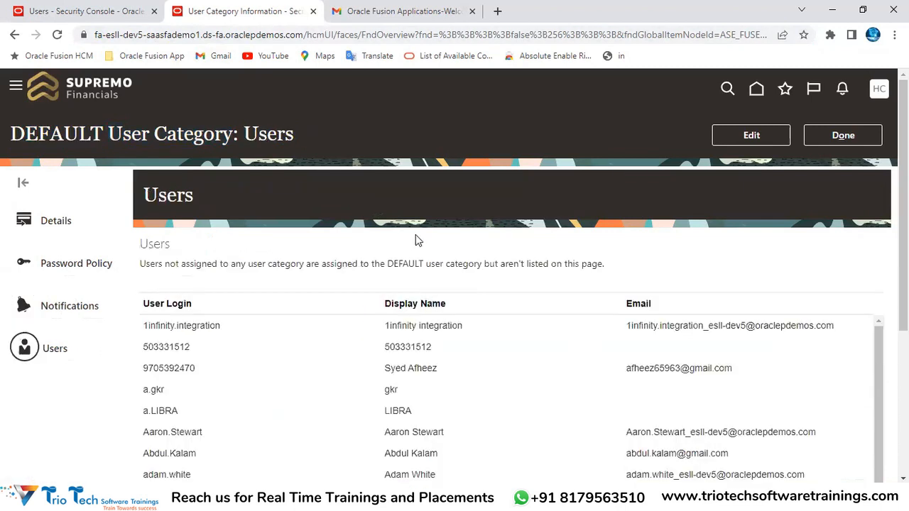
left_click(263, 37)
scroll(533, 219, "down", 3)
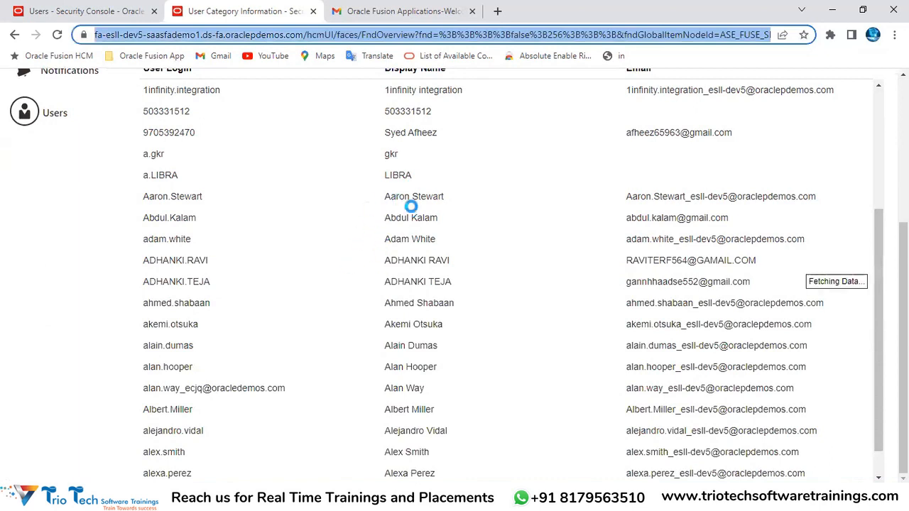
scroll(391, 294, "down", 5)
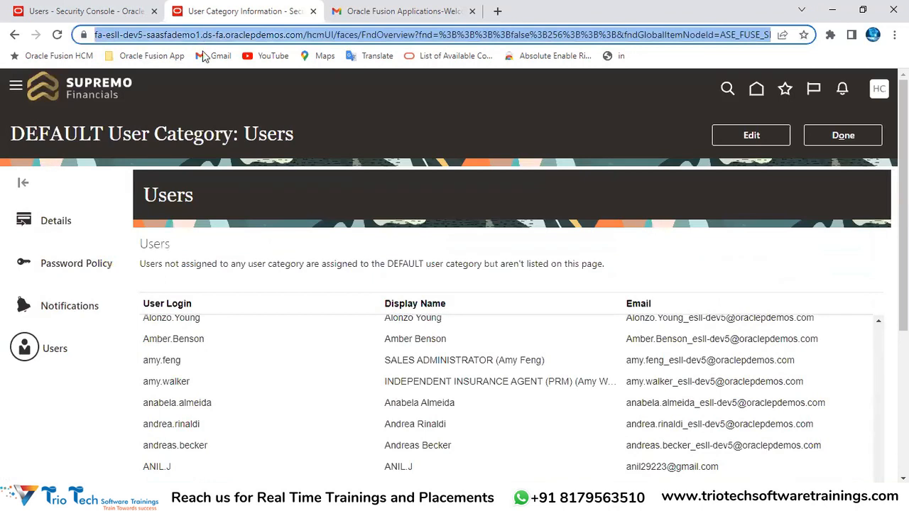
scroll(523, 355, "down", 3)
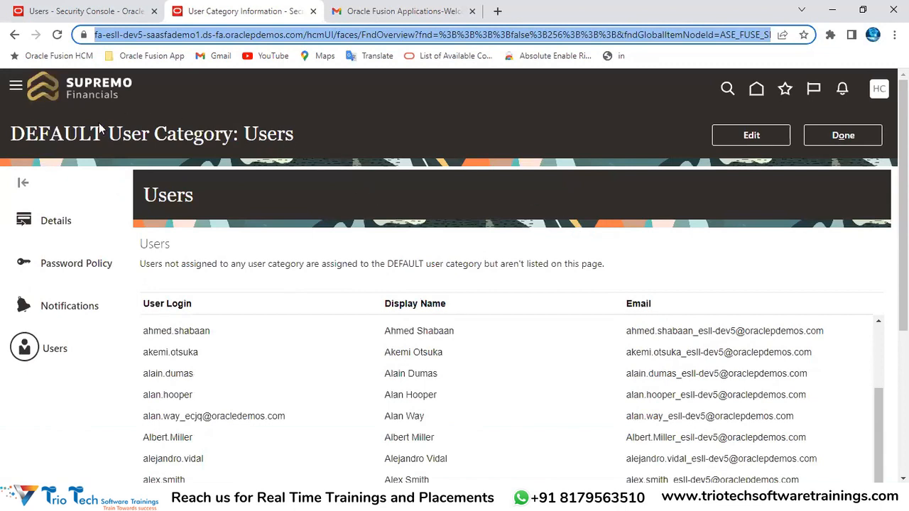
double_click(90, 133)
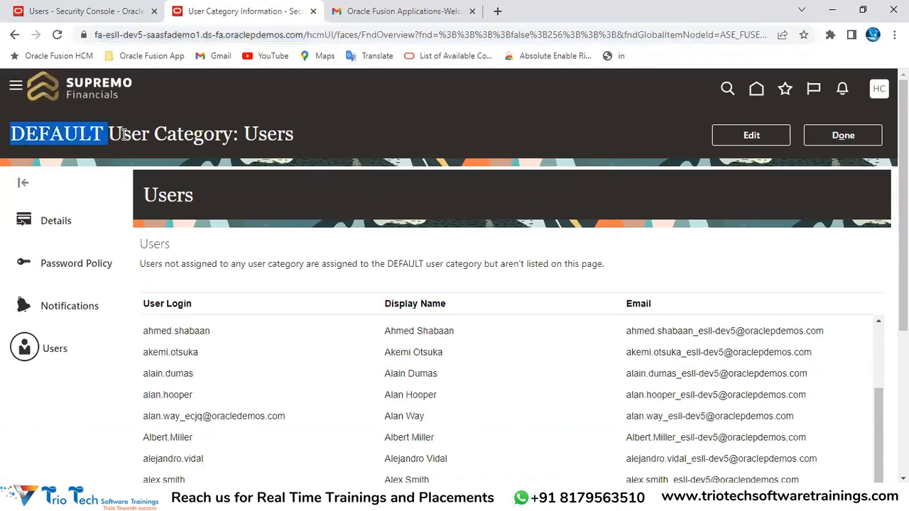
left_click(124, 135)
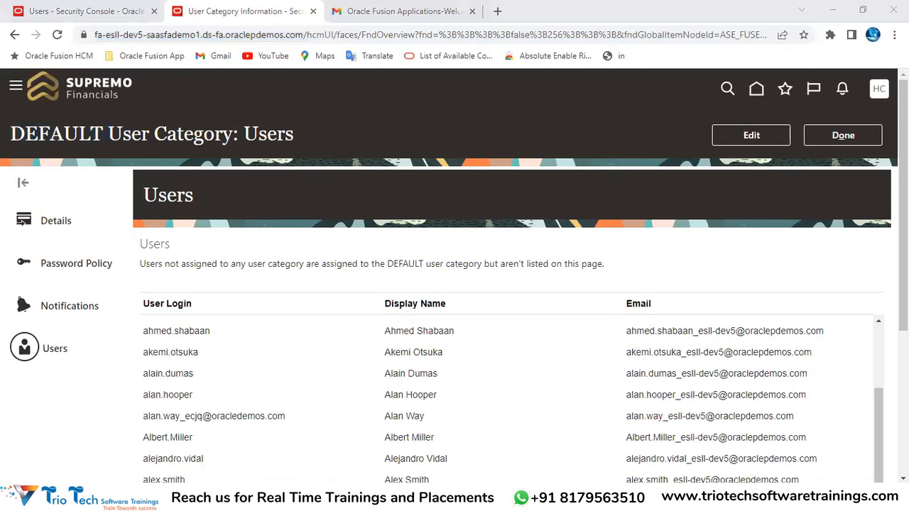
left_click(343, 457)
Enter 'User Category' in F18 and 'Default' in G18 under User Account Rules
left_click(245, 294)
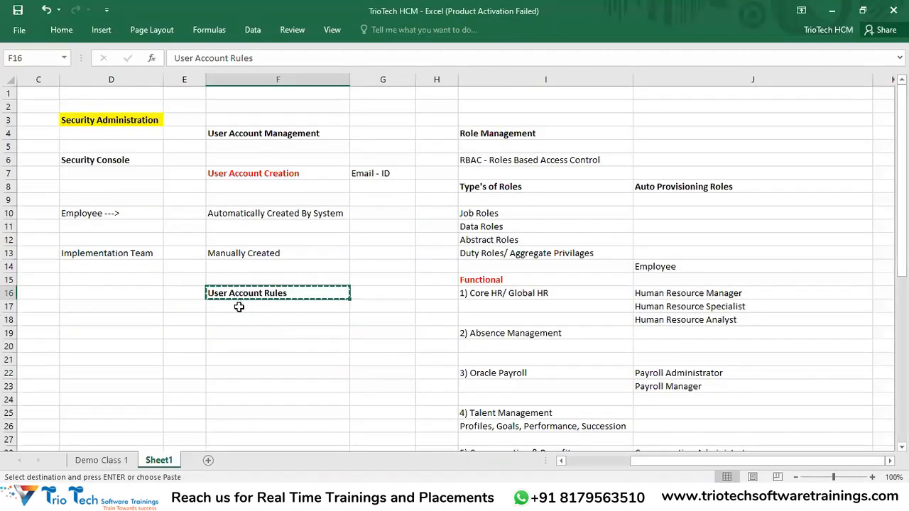
left_click(252, 328)
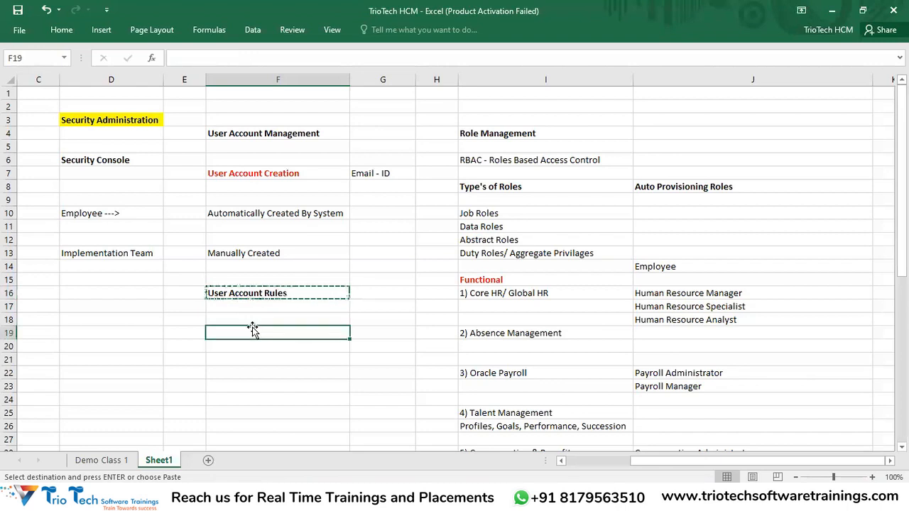
key("Escape")
left_click(230, 317)
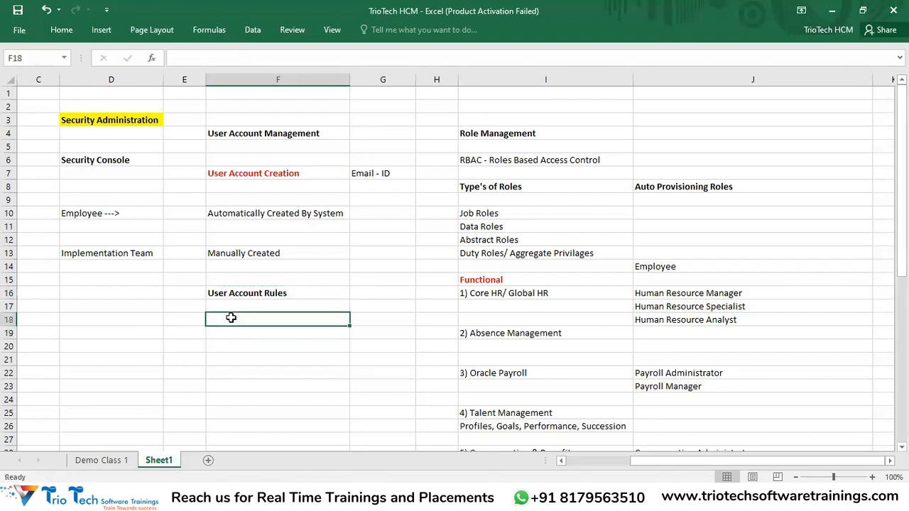
type("User Category")
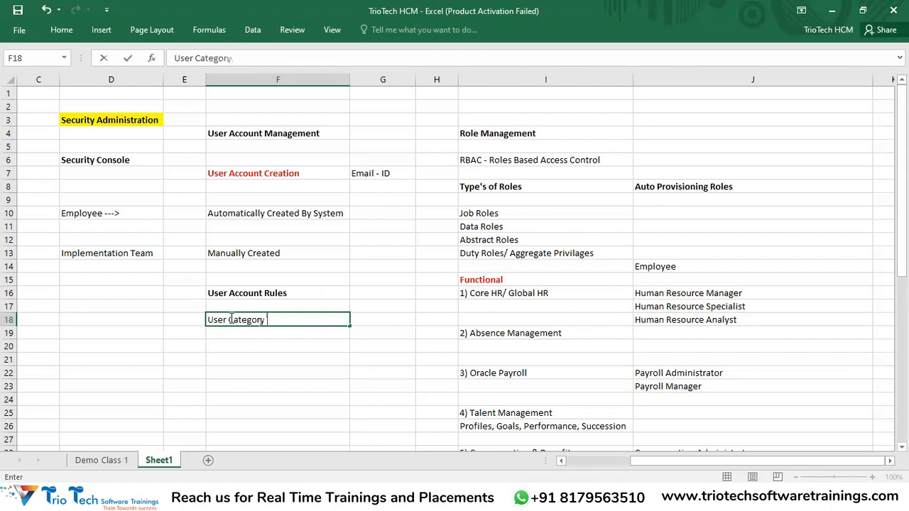
key("Tab")
type("D")
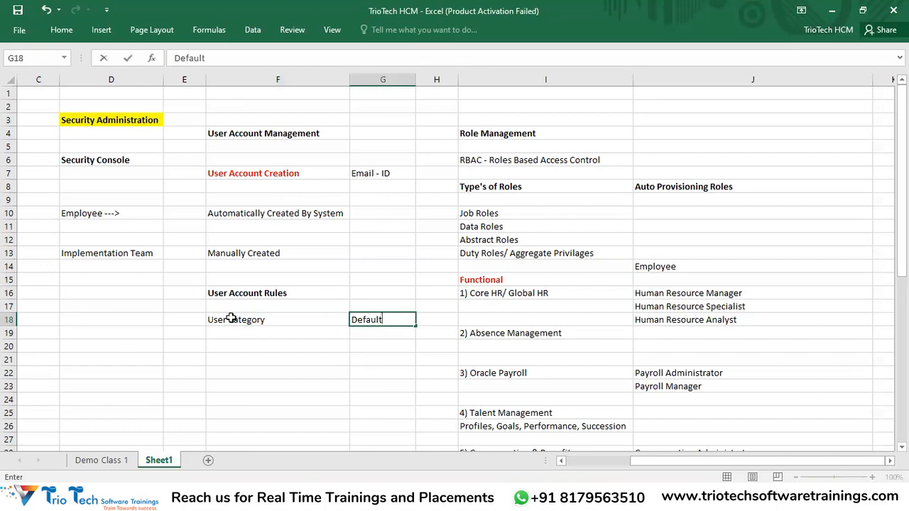
type("efault")
left_click_drag(231, 320, 386, 320)
Make the Default value bold, then return to Oracle and click Done
left_click(387, 320)
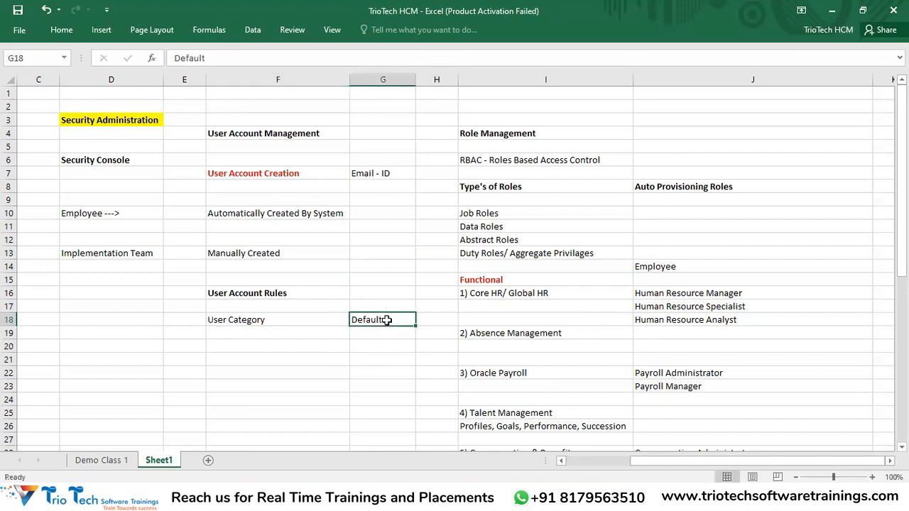
left_click(321, 360)
left_click(284, 319)
left_click(377, 319)
key("ctrl+b")
left_click_drag(369, 335, 373, 418)
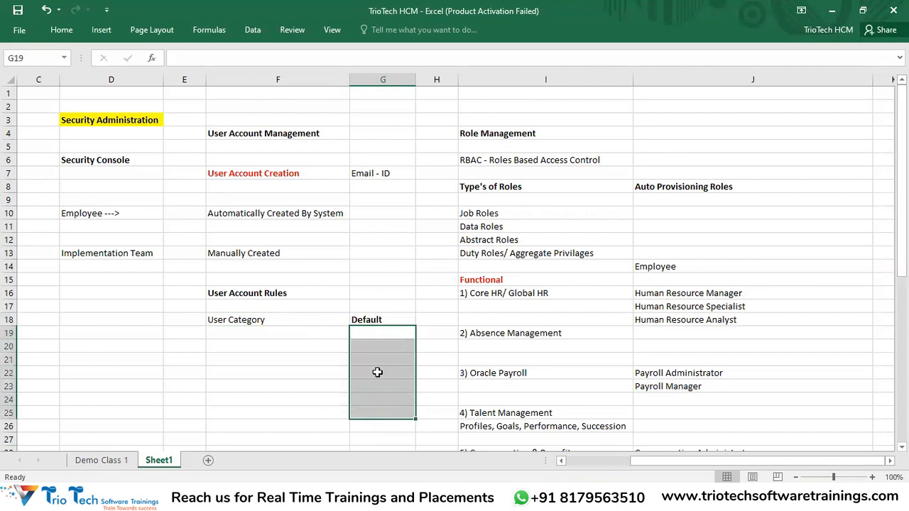
key("alt+Tab")
left_click(837, 137)
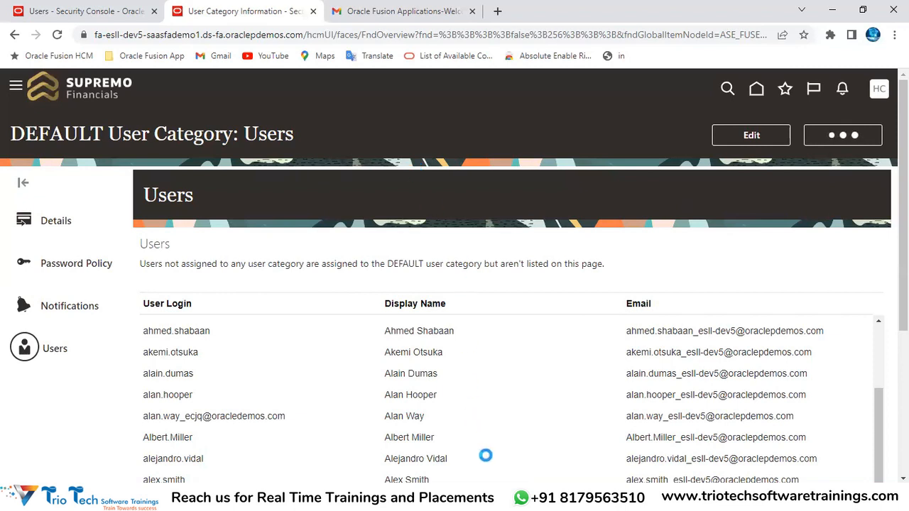
Look over the DEFAULT, GENPACT and MAHINDRAGROUP categories, then select cell F21 in Excel
left_click(142, 34)
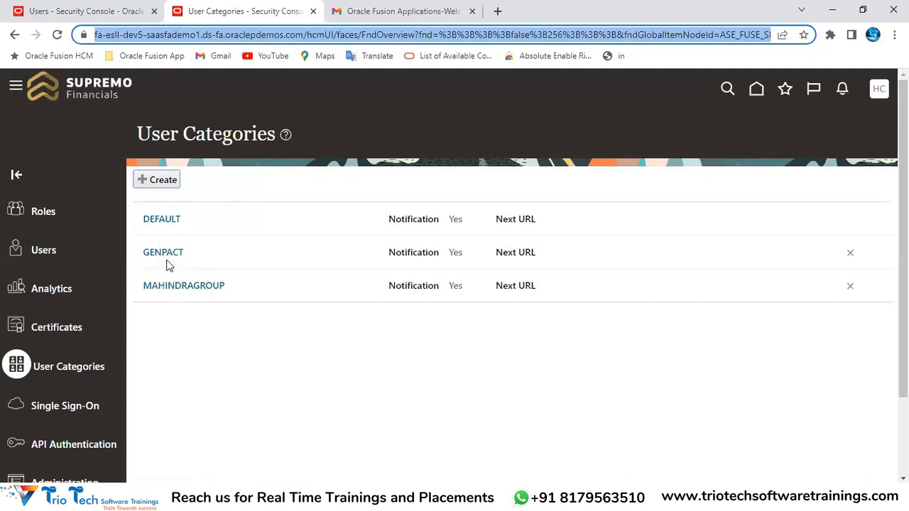
left_click_drag(153, 132, 267, 137)
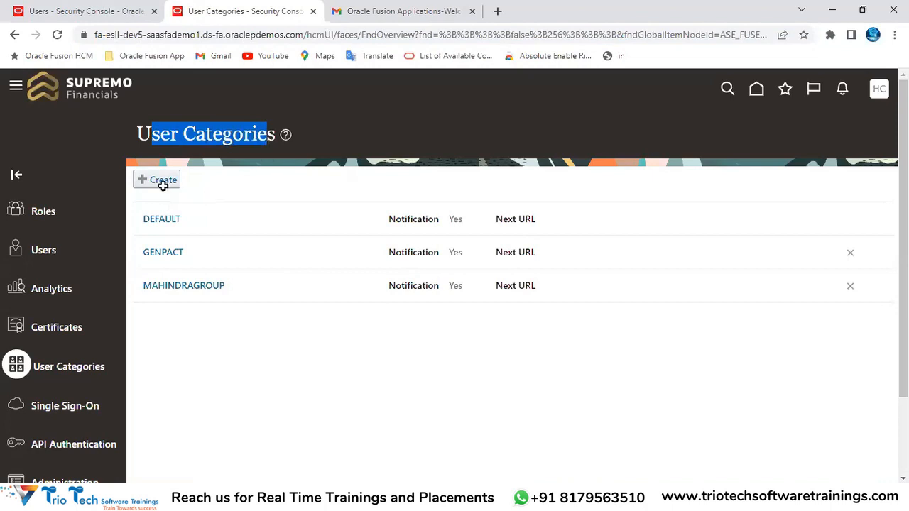
key("alt+Tab")
left_click(257, 363)
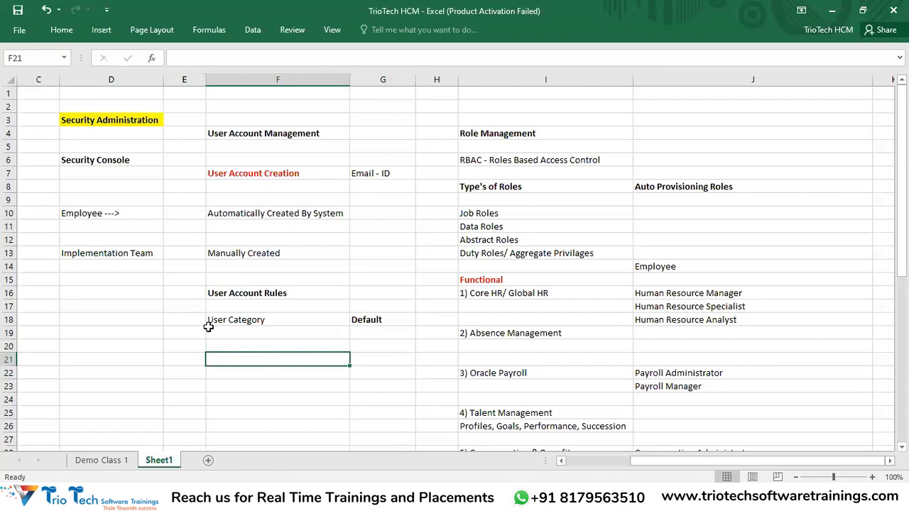
Add a 'User Account Rules' heading in D20 with 'Email ID' as its first value
left_click_drag(92, 213, 343, 213)
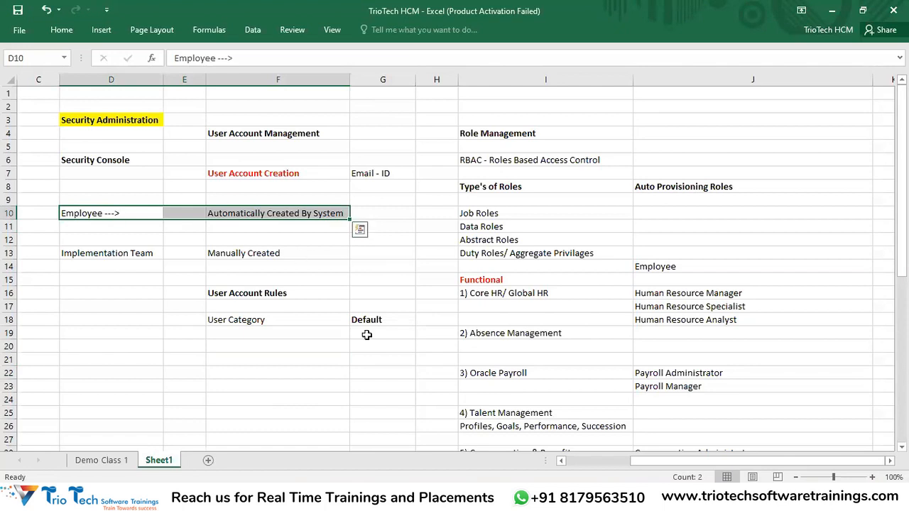
scroll(259, 342, "down", 2)
left_click(253, 240)
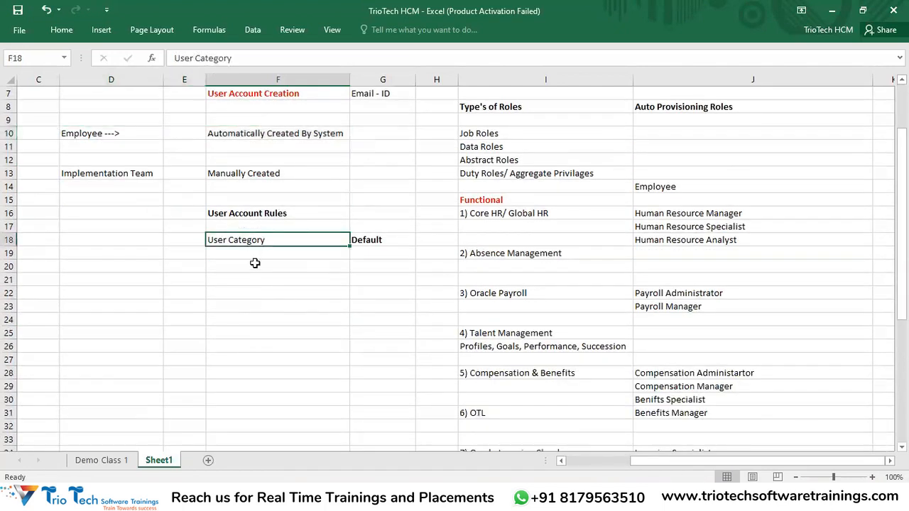
left_click(140, 264)
type("User Account ")
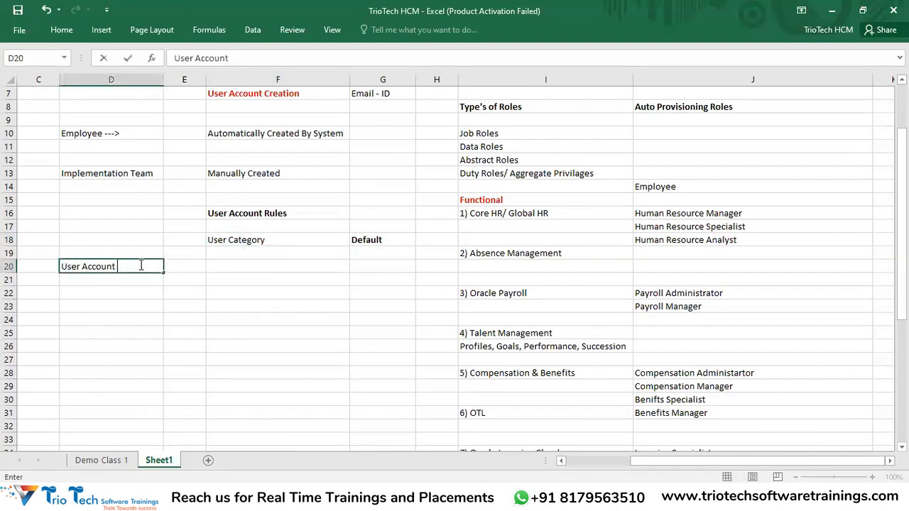
type("Rules")
key("Tab")
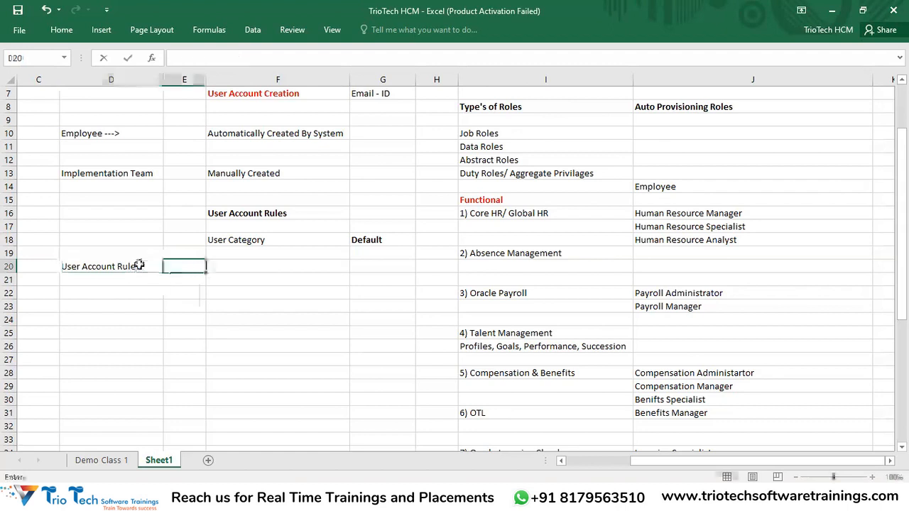
key("Tab")
type("Em")
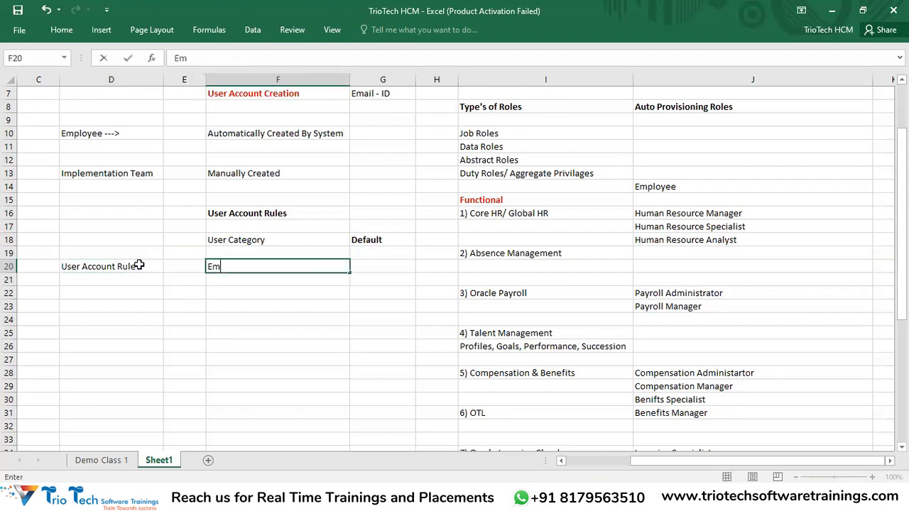
type("ail ID")
key("Return")
key("Return")
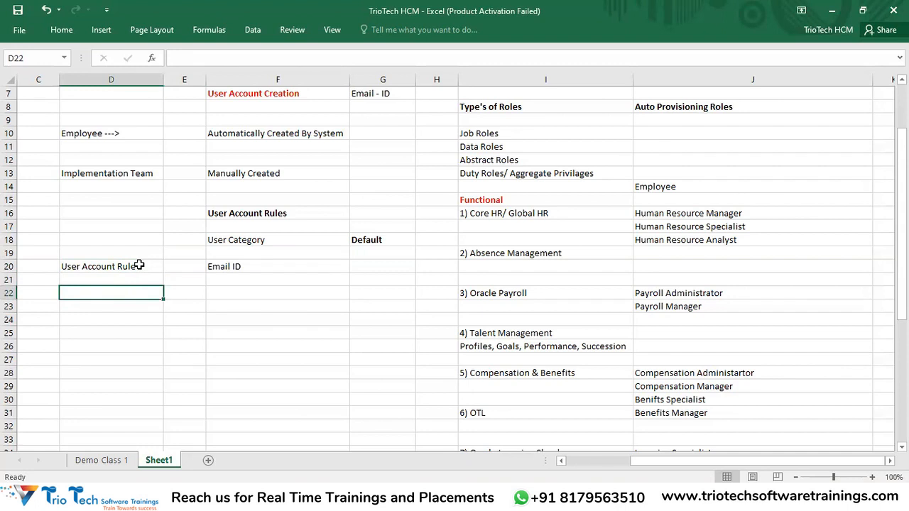
Add the User Name Fails rule with the value 'System Should Create'
type("User Ba")
key("BackSpace")
key("BackSpace")
key("BackSpace")
type("Name Fails")
key("Tab")
key("Tab")
type("YE")
key("BackSpace")
type("System Shod")
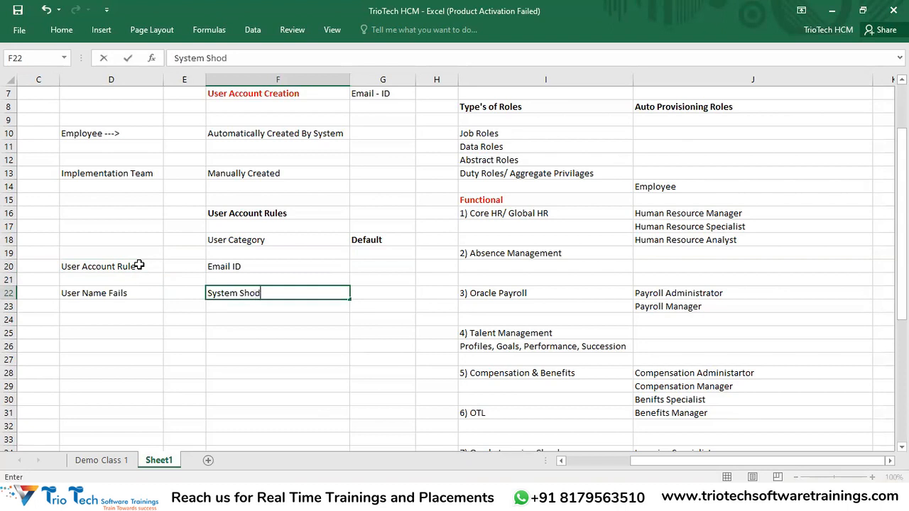
key("BackSpace")
type("uld Create")
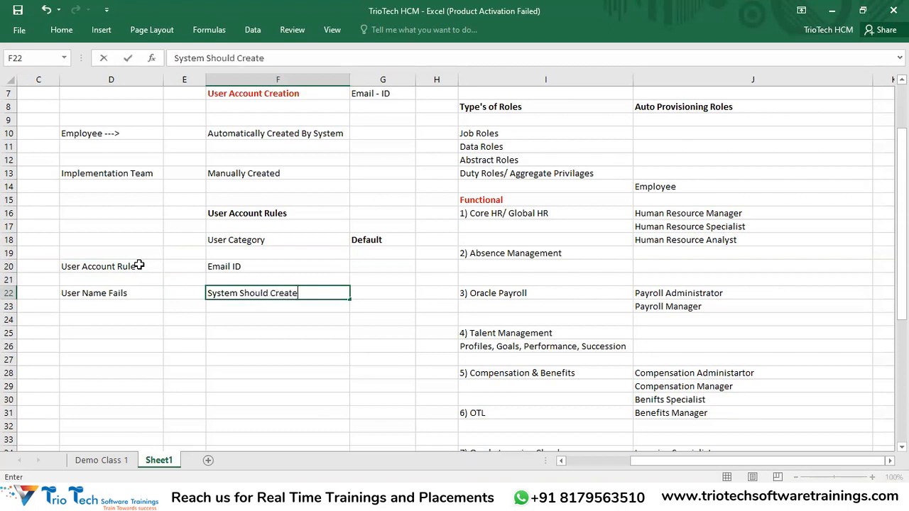
key("Return")
key("Return")
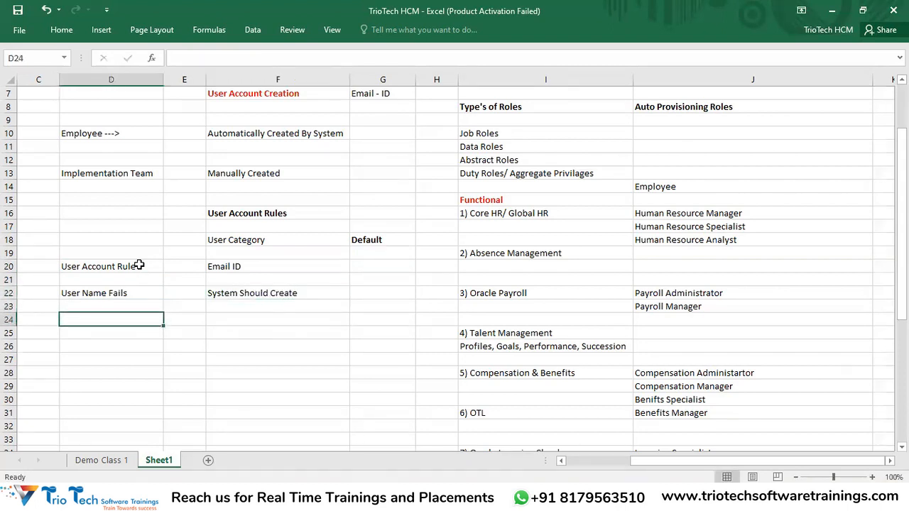
Enter Password Expiry 90 Days, Days Before 80 Days, and Complexity Complex
type("Password")
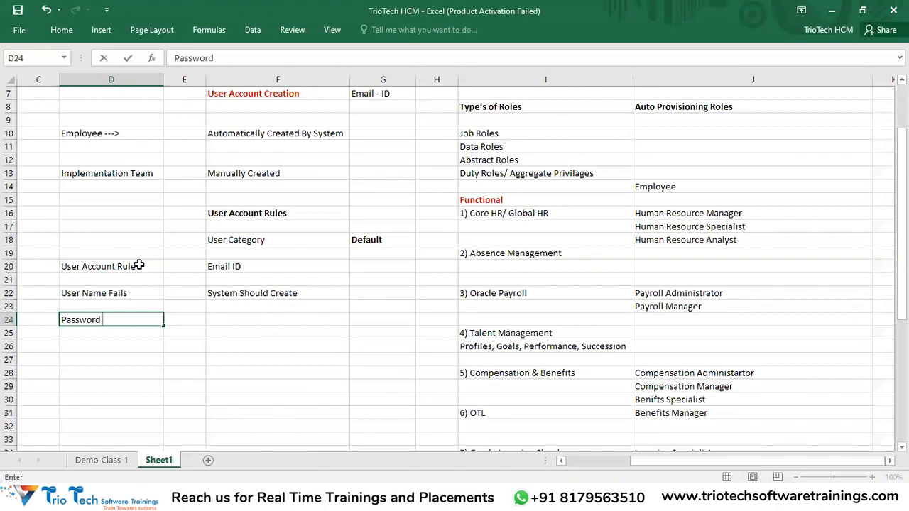
type(" Expiry")
key("Tab")
key("Tab")
type("90 Days")
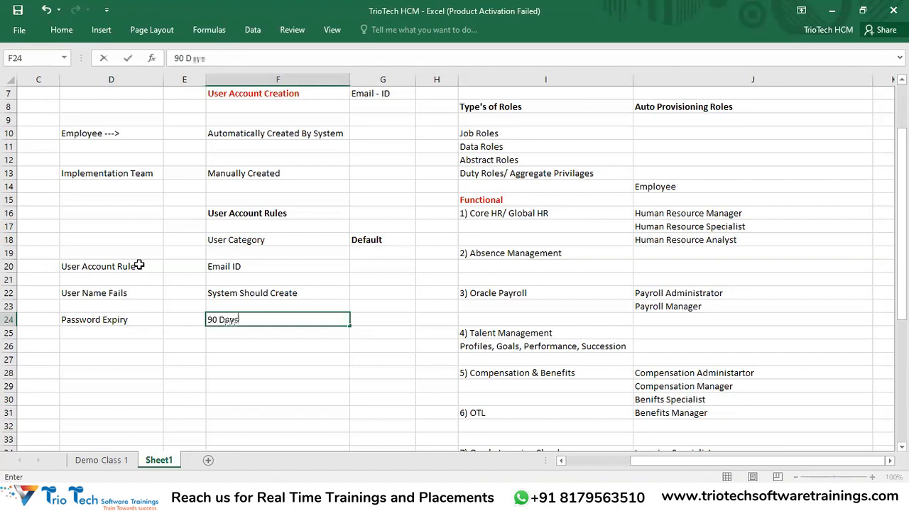
key("Return")
key("Return")
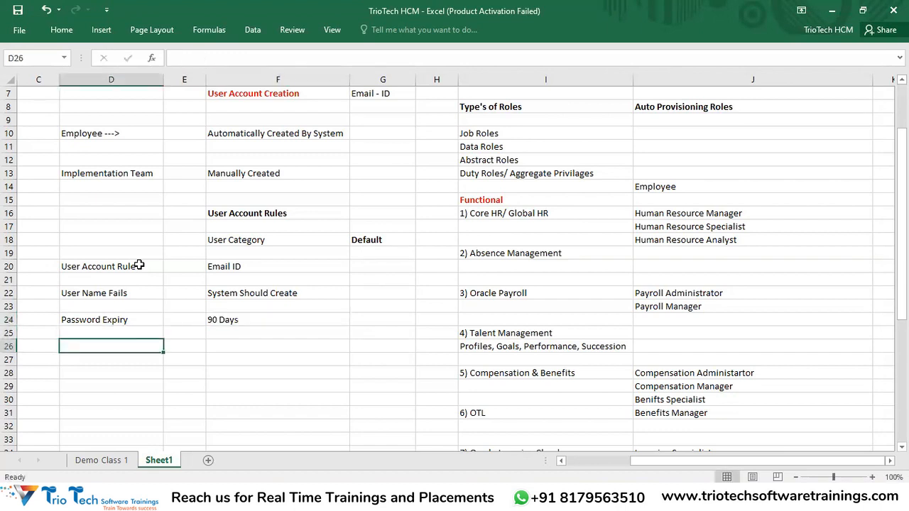
type("Days Before")
key("Tab")
key("Tab")
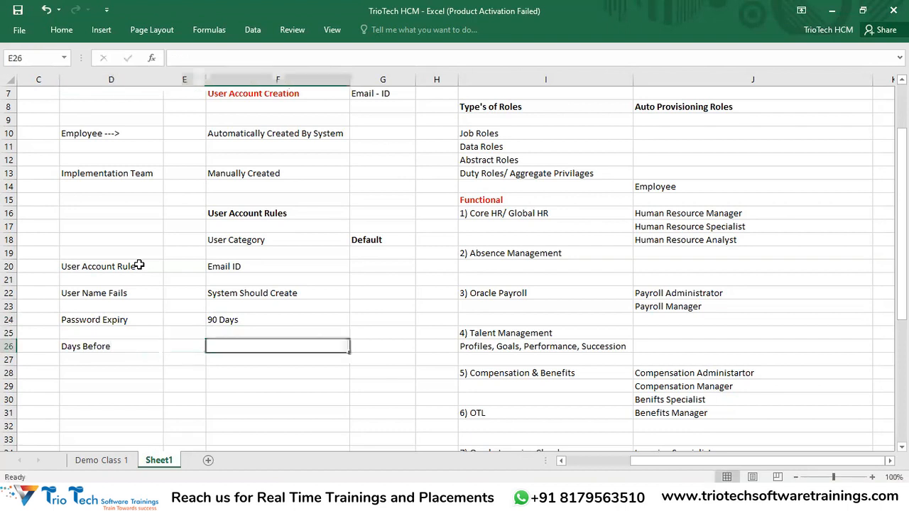
type("80 Days")
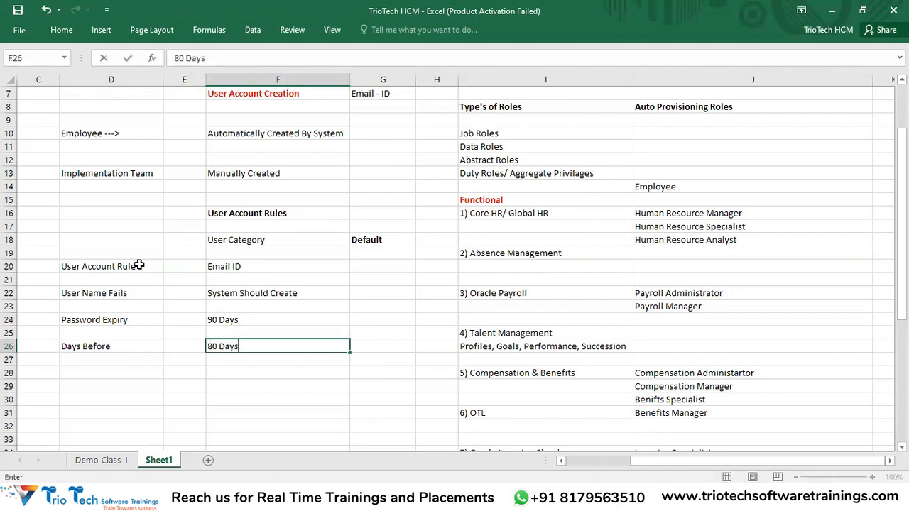
key("Return")
key("Return")
type("Complexity")
key("Tab")
key("Tab")
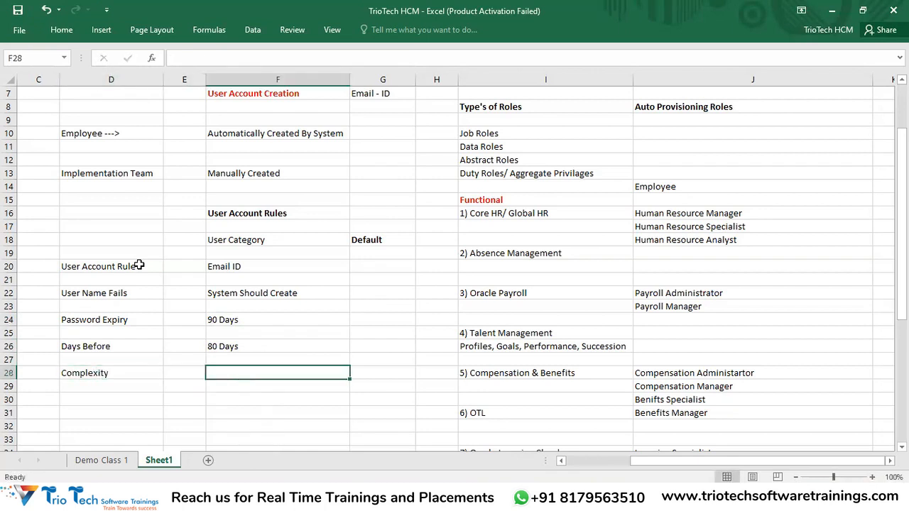
type("Complex")
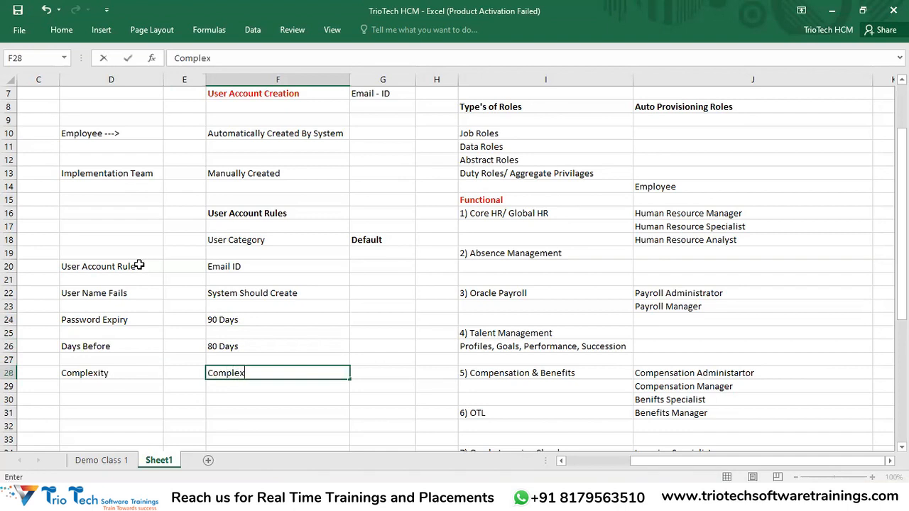
key("Return")
key("Return")
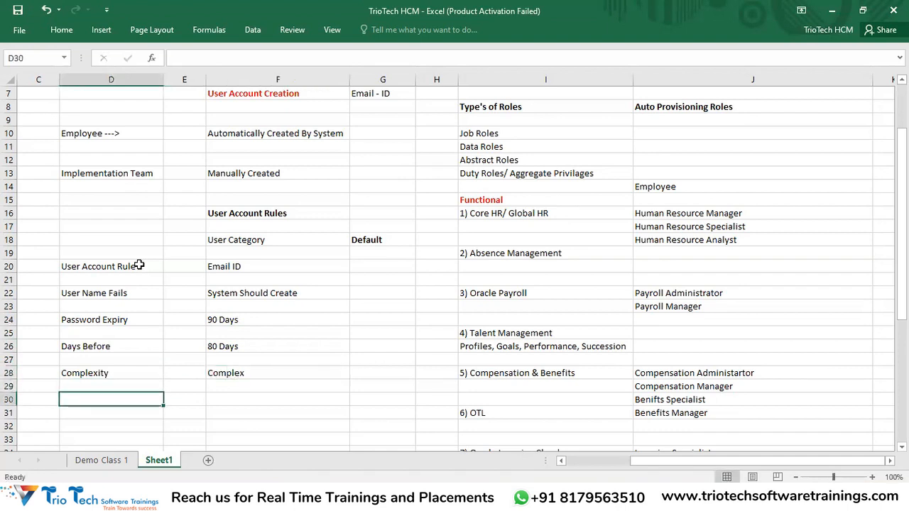
Add the Admin, DisAllow last Password and Notification rules, each set to Yes
type("Admin")
key("Tab")
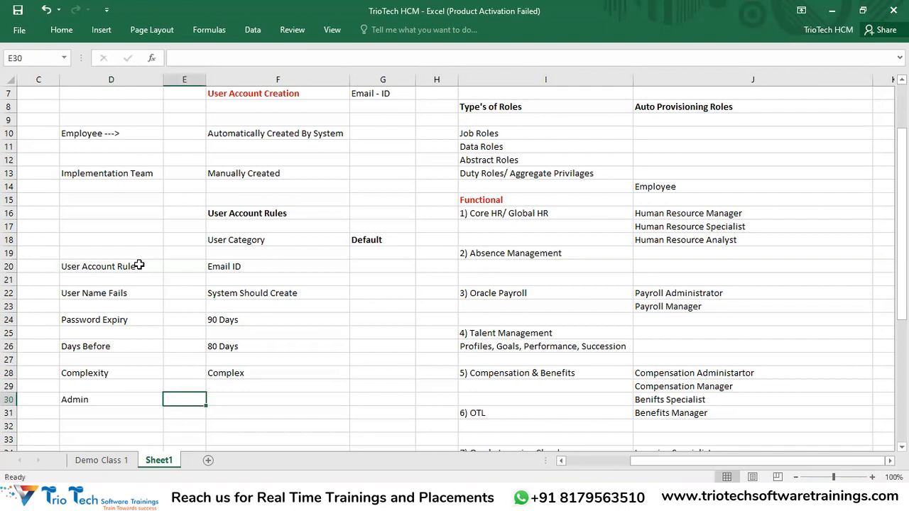
key("Tab")
type("Yes")
key("Return")
key("Return")
type("DisAllow k")
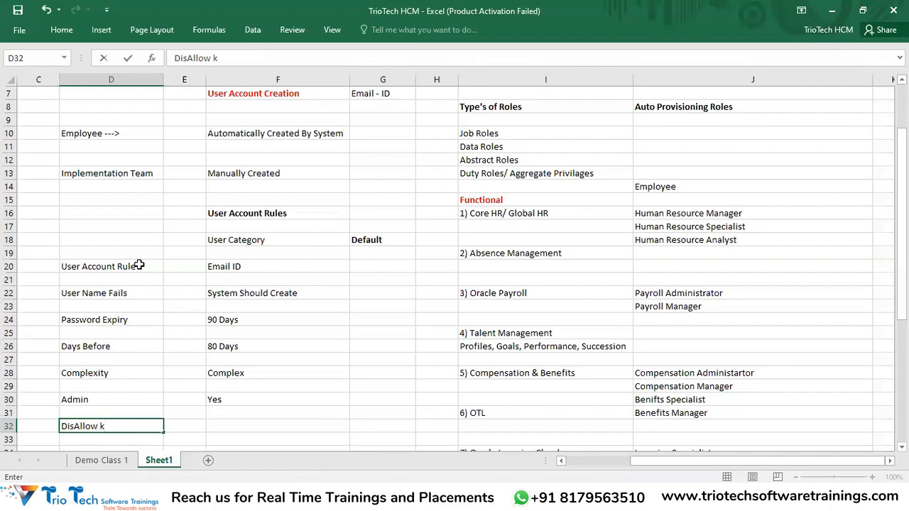
key("BackSpace")
type("last Password")
key("Tab")
type("Yes")
key("Return")
key("Return")
type("Not")
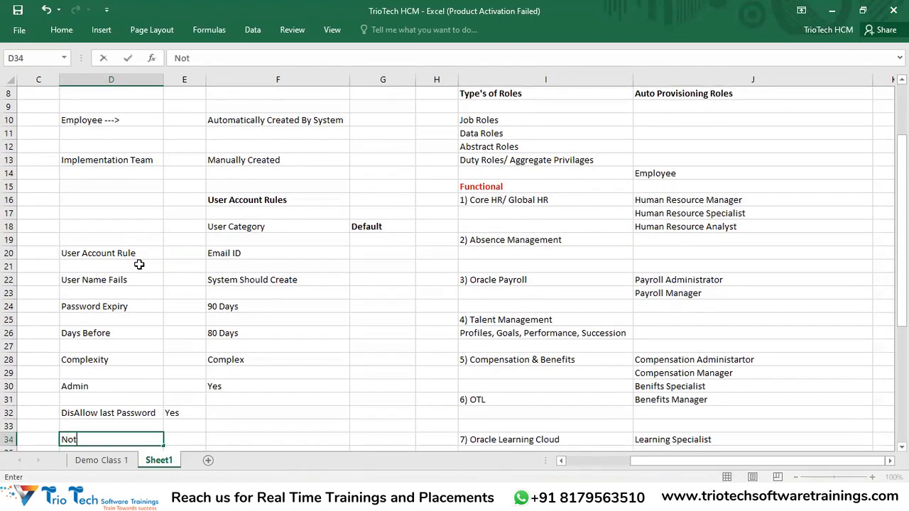
type("ification")
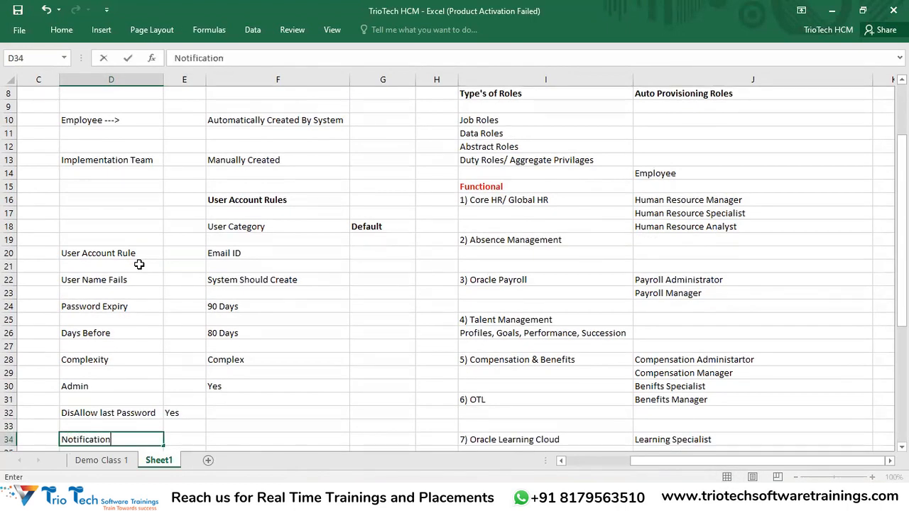
key("Tab")
key("Tab")
type("Yes")
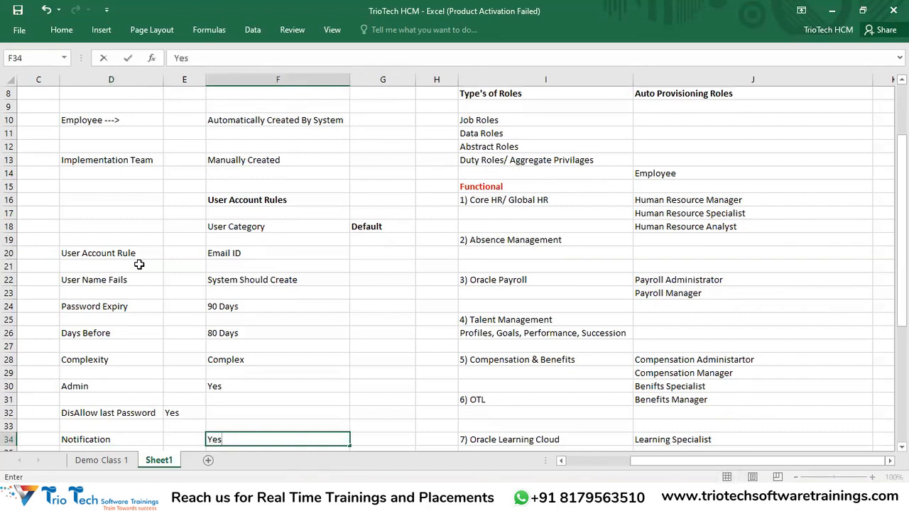
Move the misplaced Yes from column E into F32 and select the D20:F34 rules block
left_click(188, 416)
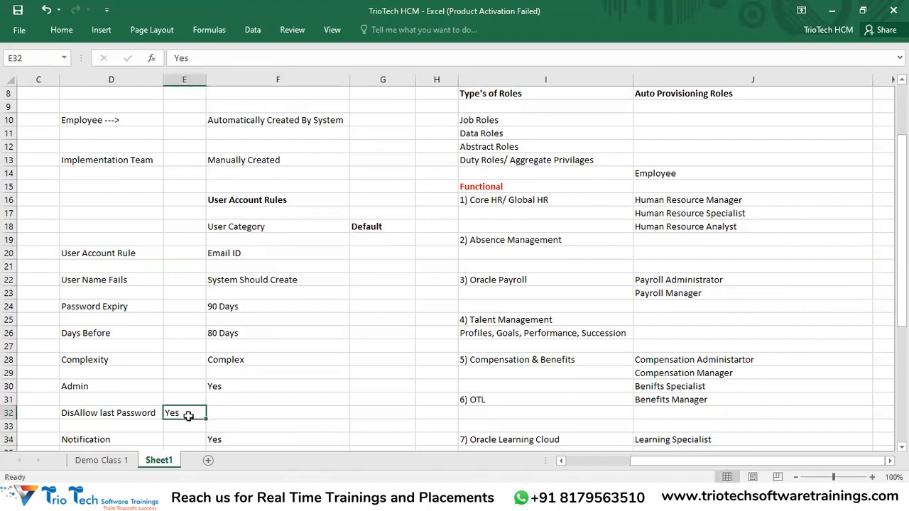
key("ctrl+x")
left_click(248, 412)
key("ctrl+v")
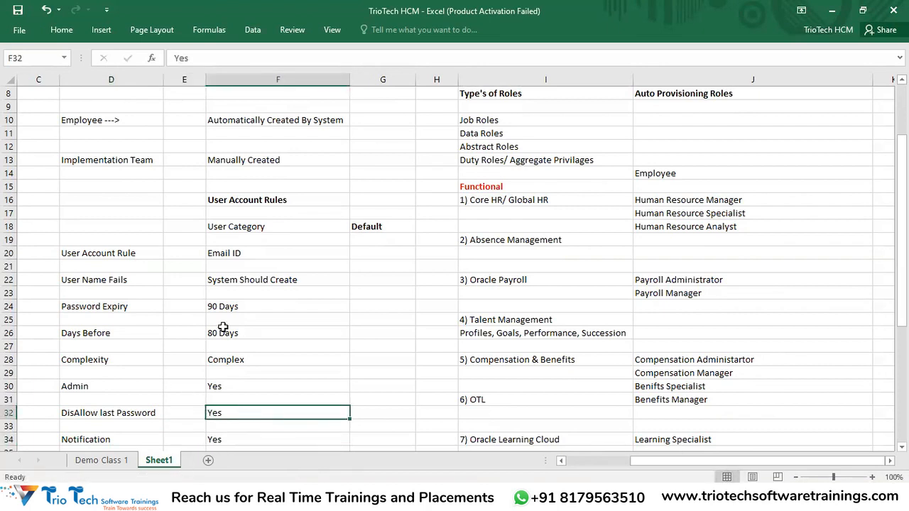
left_click_drag(237, 253, 249, 375)
left_click_drag(128, 251, 270, 442)
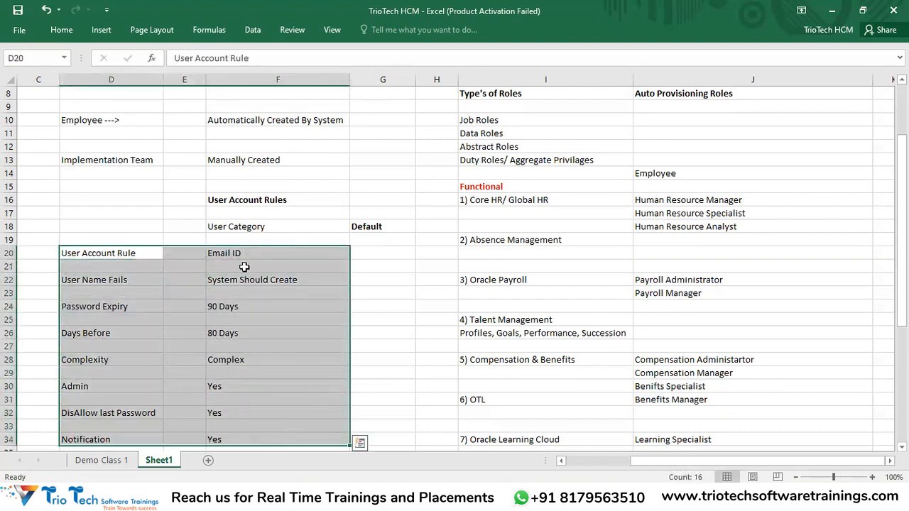
Move the D20:F34 rules block down one row
left_click(225, 243)
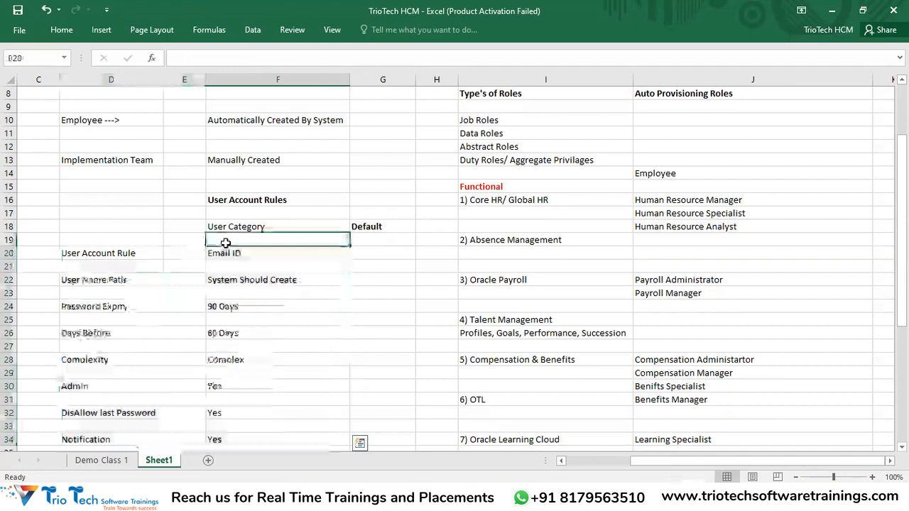
left_click(117, 251)
left_click(145, 291)
left_click_drag(125, 251, 232, 373)
key("ctrl+x")
left_click(125, 201)
key("ctrl+v")
Enter 'Employees' in F20 under User Category and fill it yellow
left_click(224, 185)
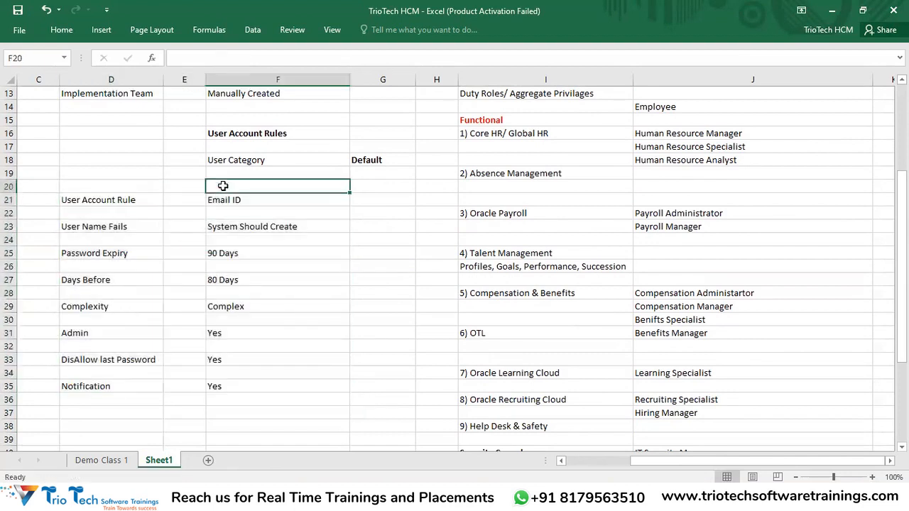
type("Employees")
key("Return")
key("Up")
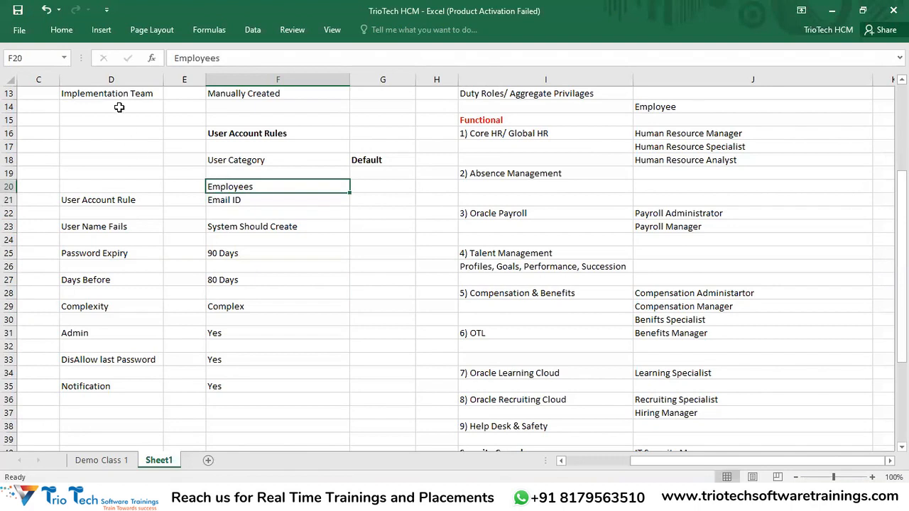
left_click(63, 32)
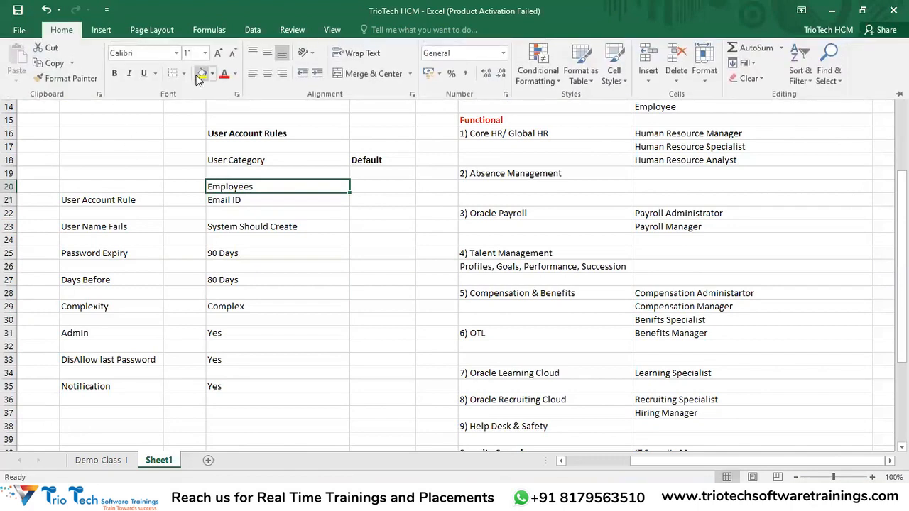
left_click(202, 74)
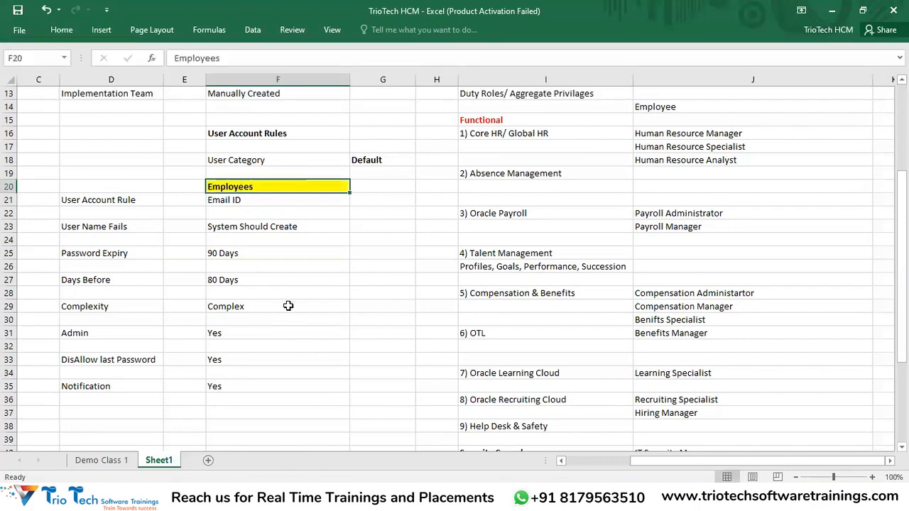
Widen column G so Default fits, then switch back to the User Categories page
scroll(286, 322, "up", 3)
left_click(97, 213)
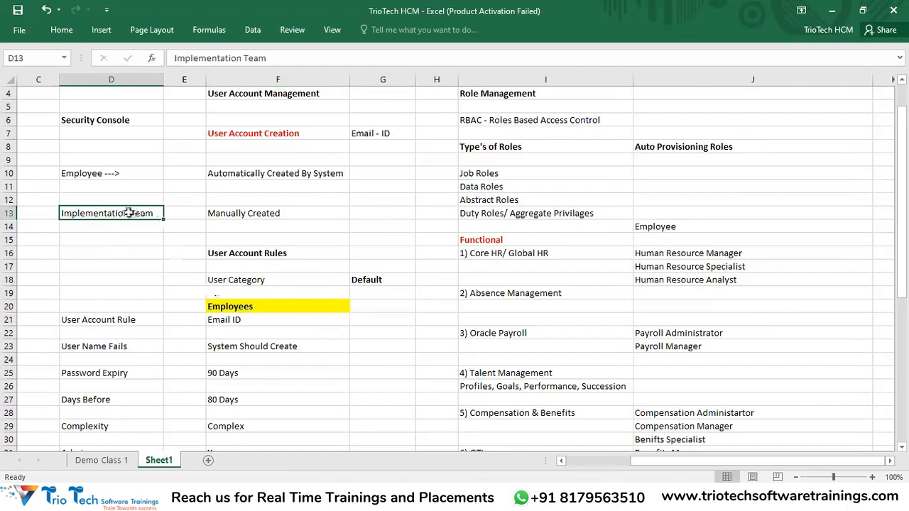
left_click_drag(416, 79, 475, 78)
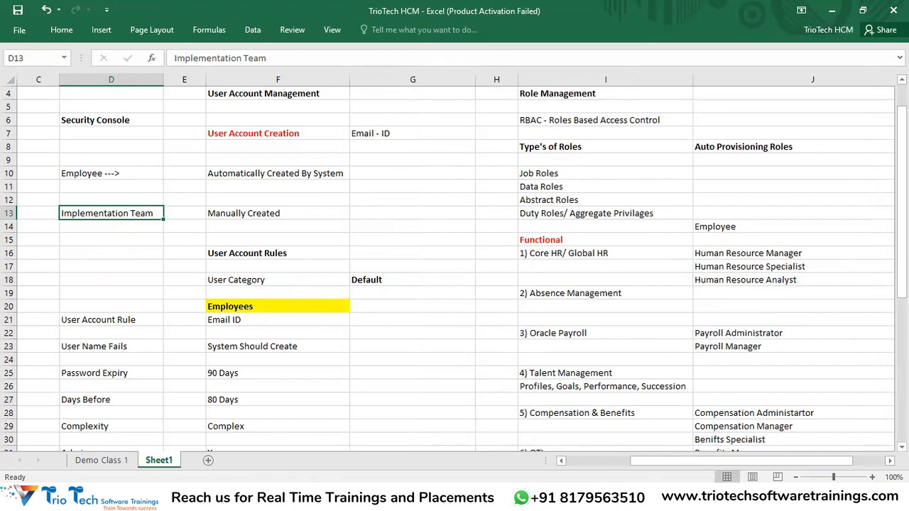
key("alt+Tab")
left_click(243, 36)
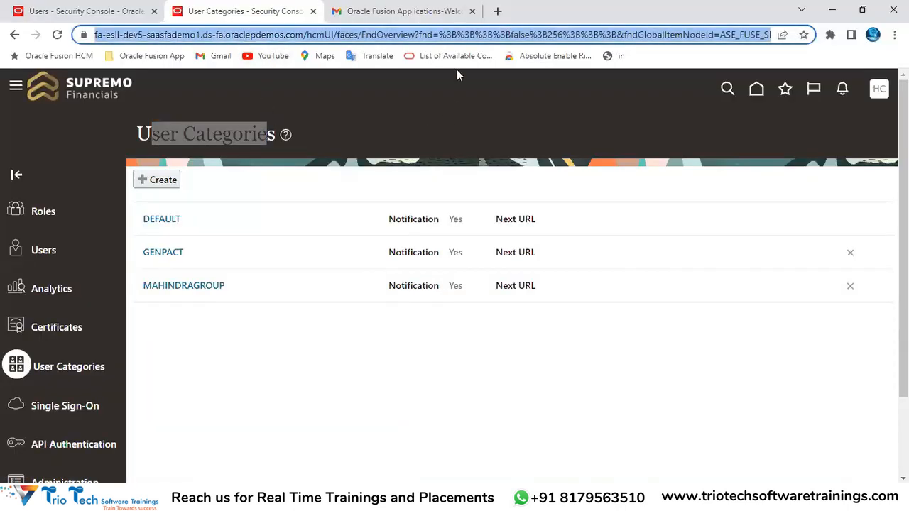
Close the extra welcome tab in Chrome and return to the TrioTech HCM workbook
left_click(473, 11)
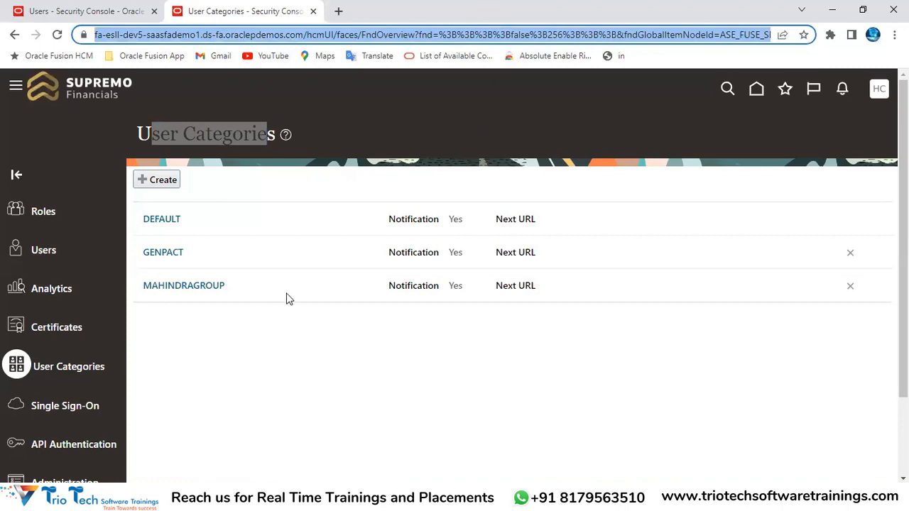
left_click(273, 368)
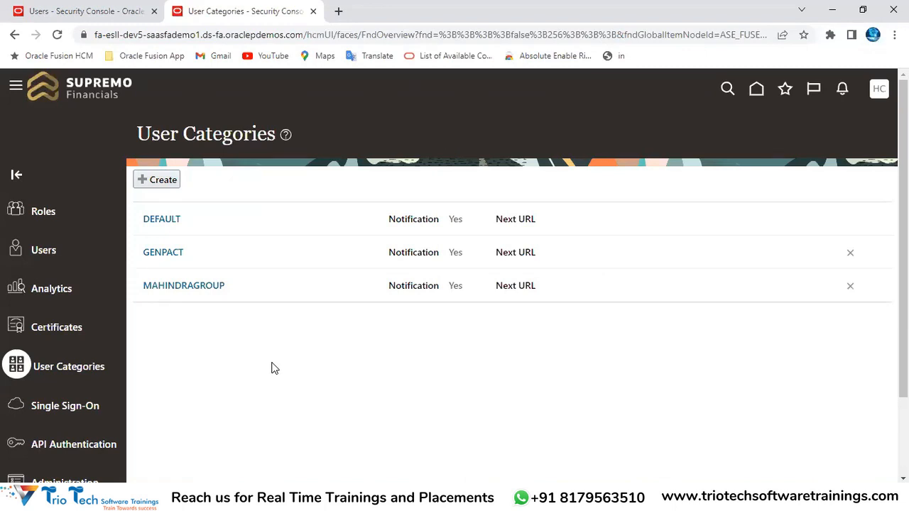
left_click(301, 496)
left_click(280, 446)
left_click(302, 496)
left_click(369, 437)
Enter 'Implementation Team/ Admin Accounts' in cell G20
left_click(383, 279)
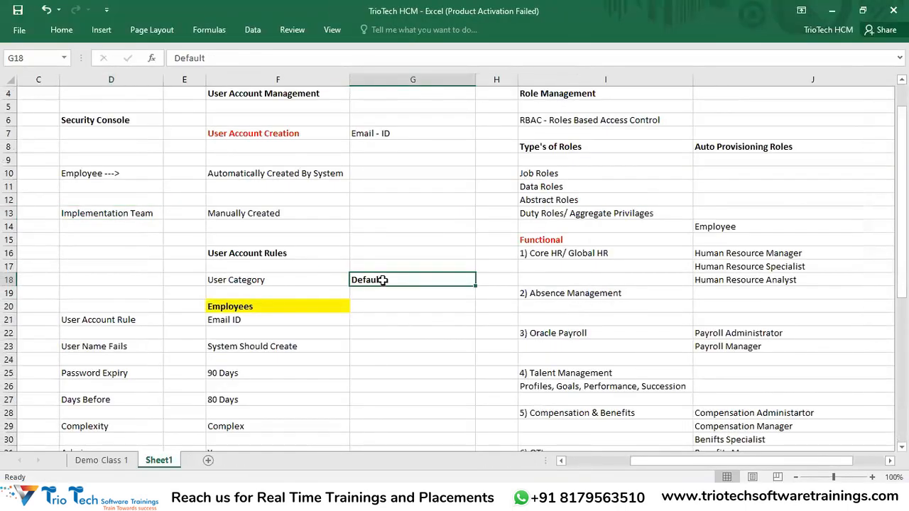
left_click_drag(390, 307, 407, 412)
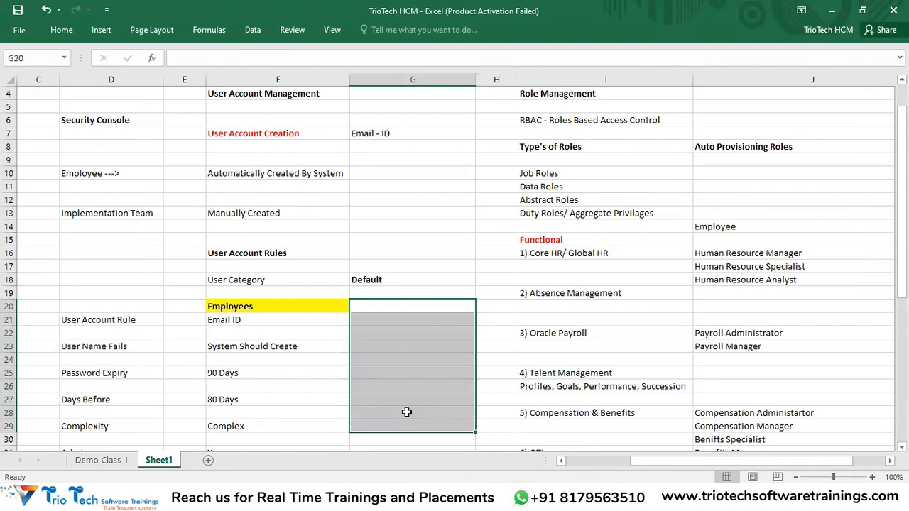
scroll(375, 364, "down", 2)
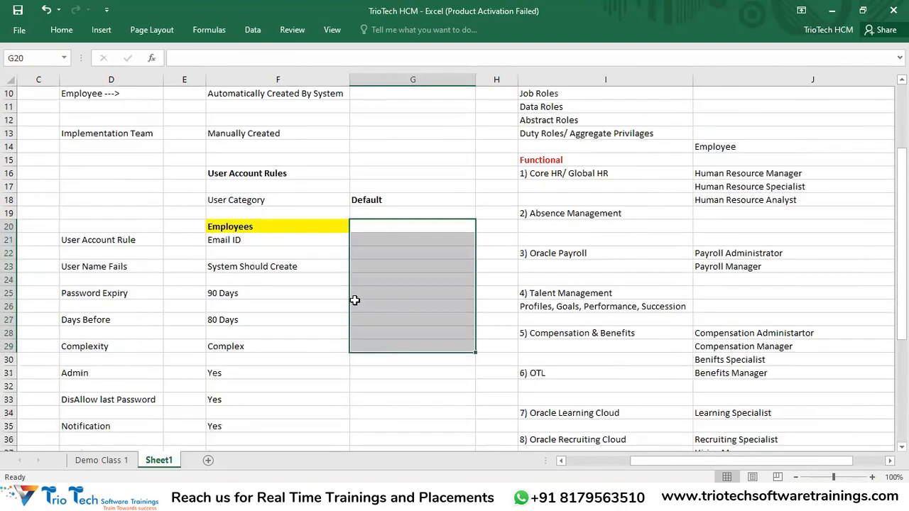
left_click(395, 225)
type("Im")
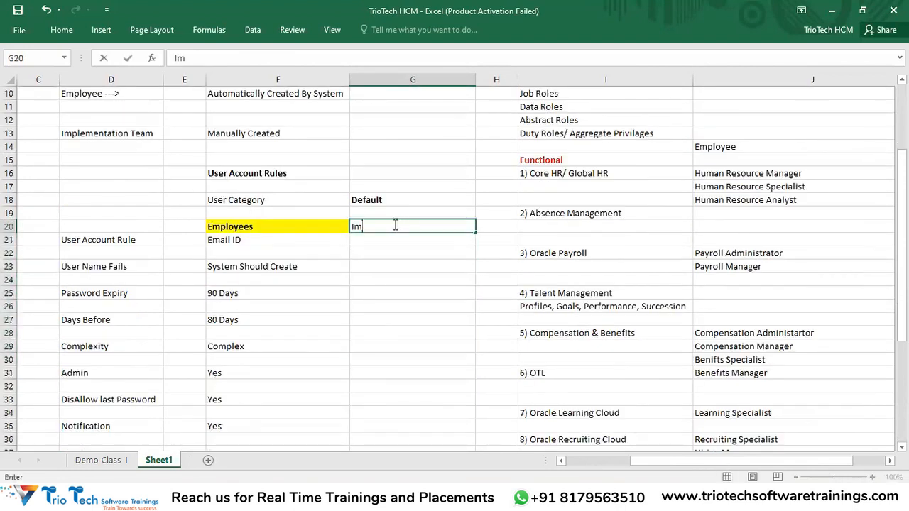
type("plementation")
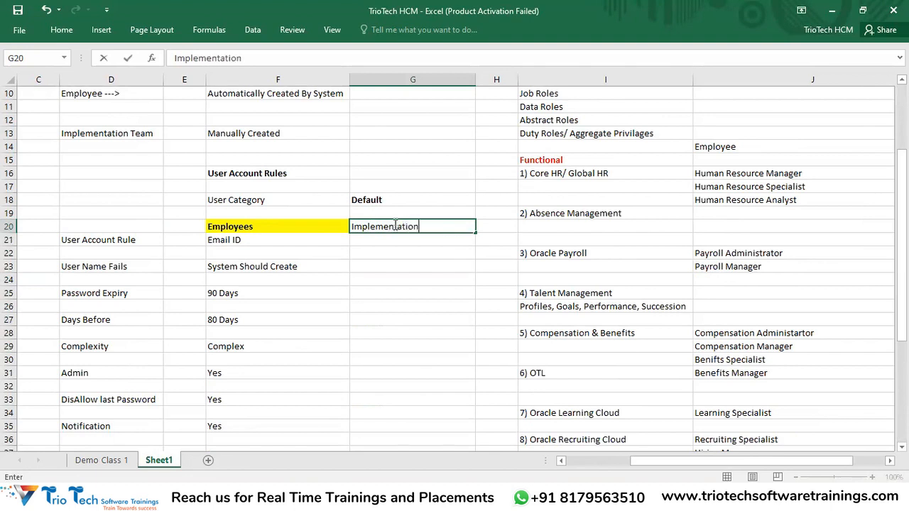
type(" Team/ Ad")
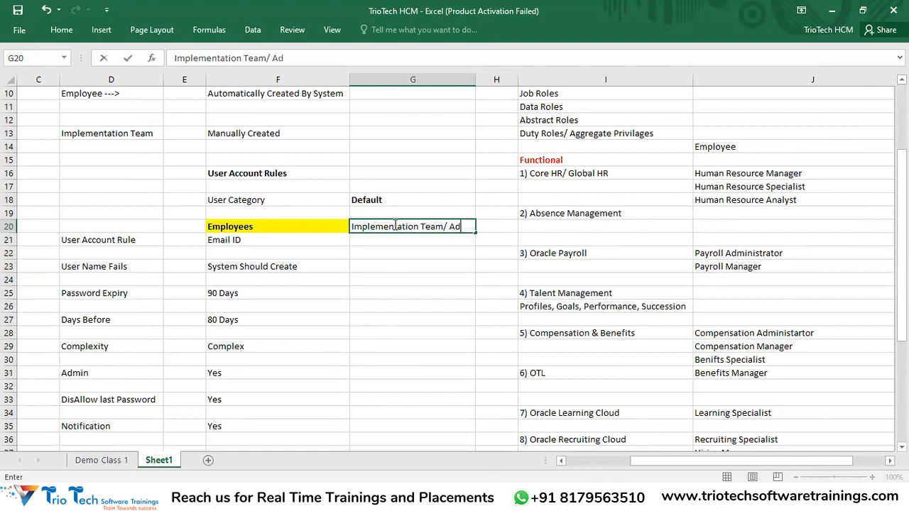
type("min Accounts")
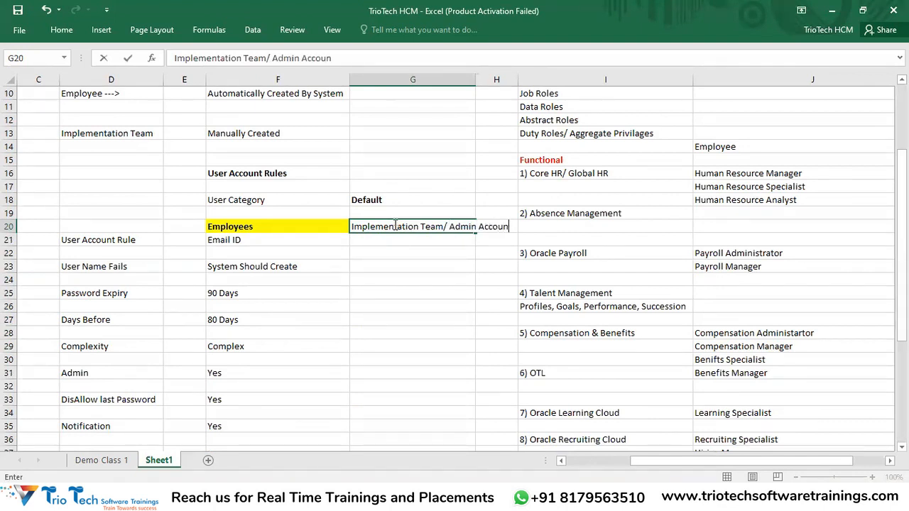
key("Return")
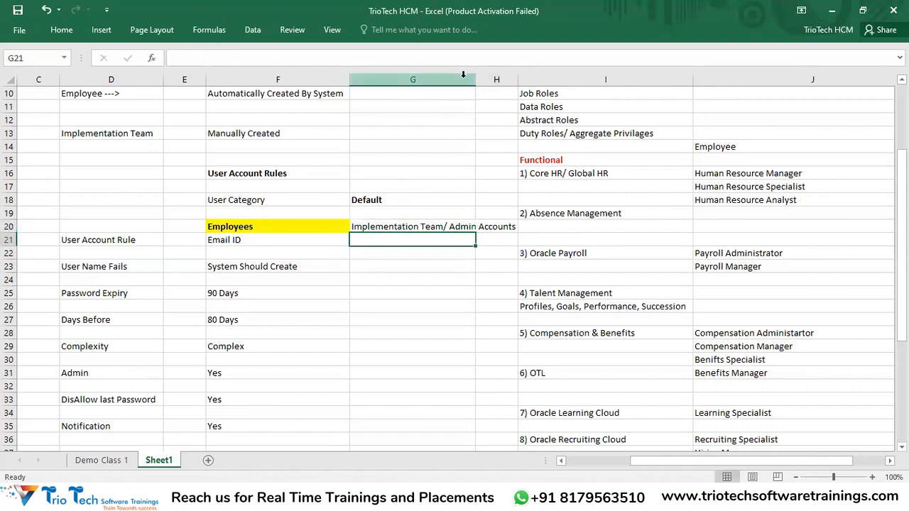
Auto-fit column G and make the G20 heading bold with a yellow fill
left_click(469, 79)
double_click(476, 79)
left_click(436, 229)
key("ctrl+b")
key("ctrl+F1")
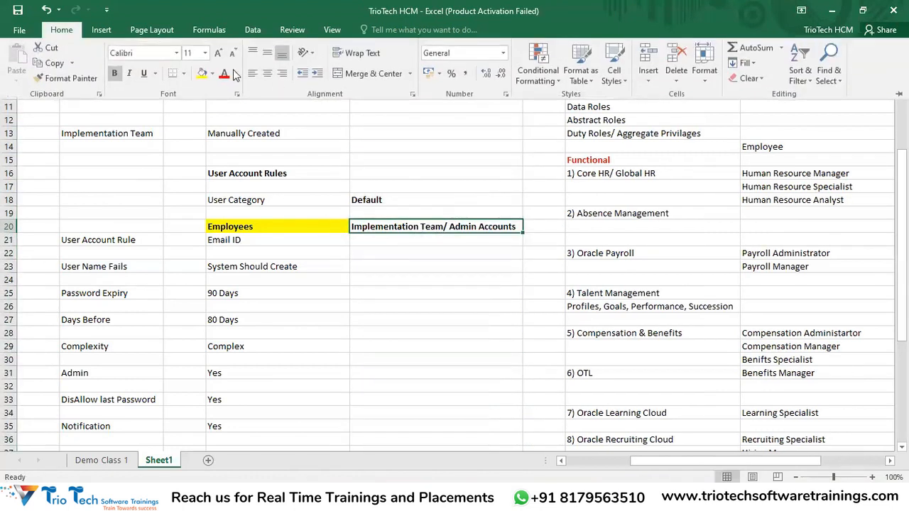
left_click(202, 74)
key("ctrl+F1")
left_click(429, 293)
left_click(282, 230)
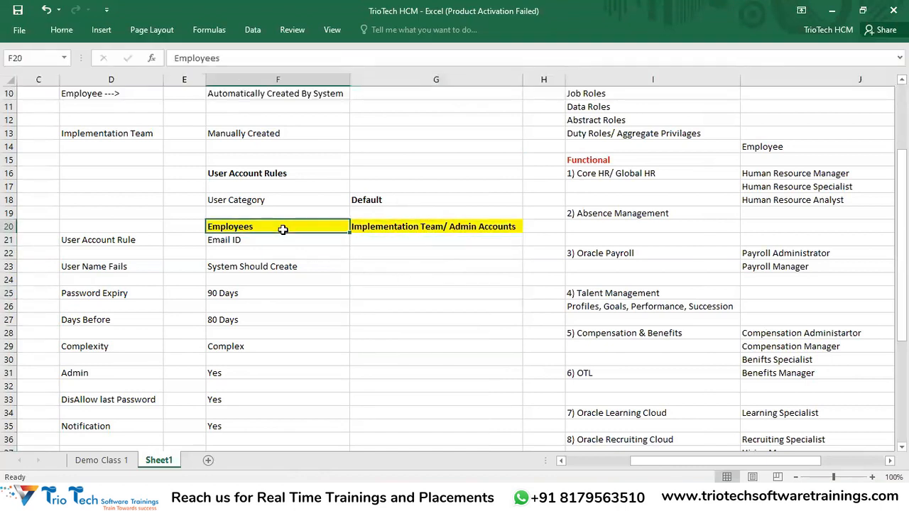
left_click(402, 229)
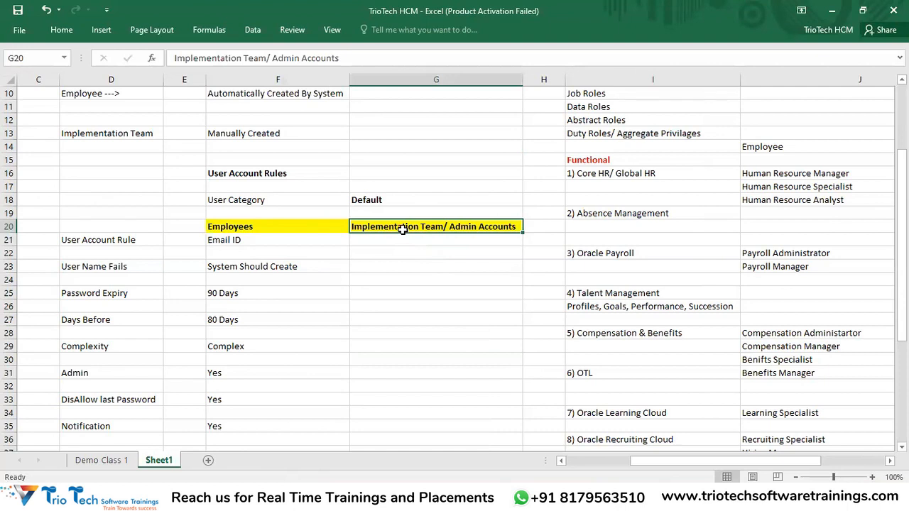
left_click(238, 496)
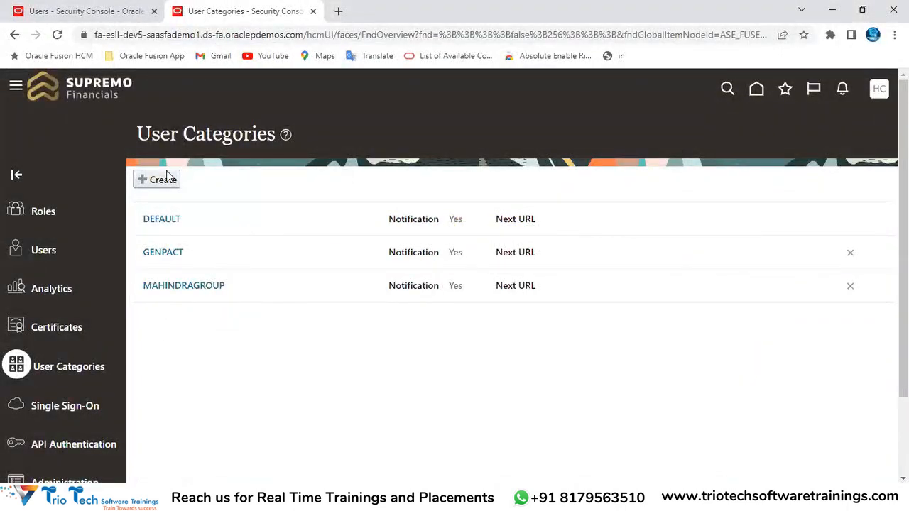
Check the Associated Person Type options (None, Worker) on Add User Account, keeping None
left_click(86, 11)
left_click(355, 214)
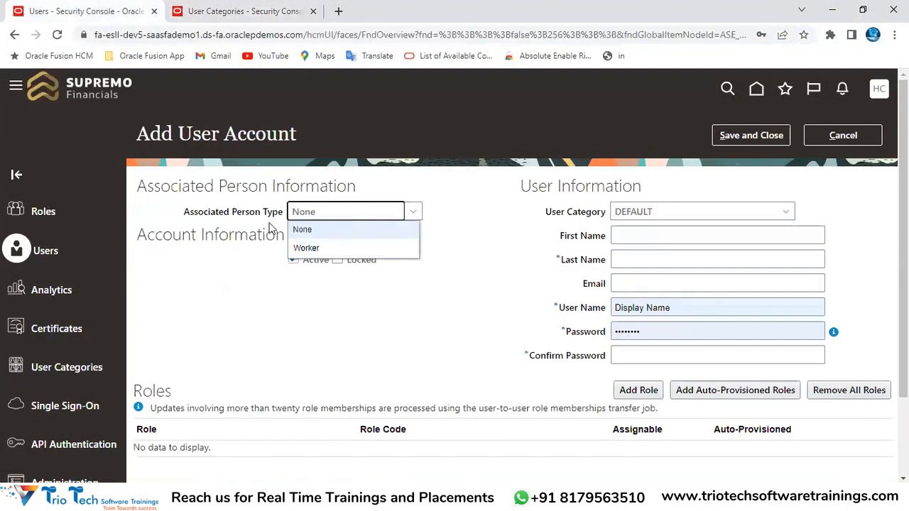
left_click_drag(186, 213, 246, 213)
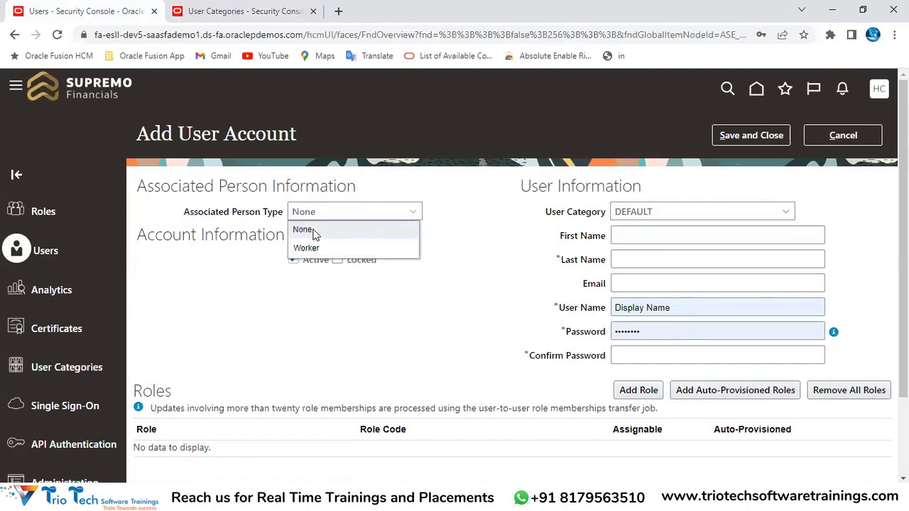
left_click(311, 230)
left_click(306, 212)
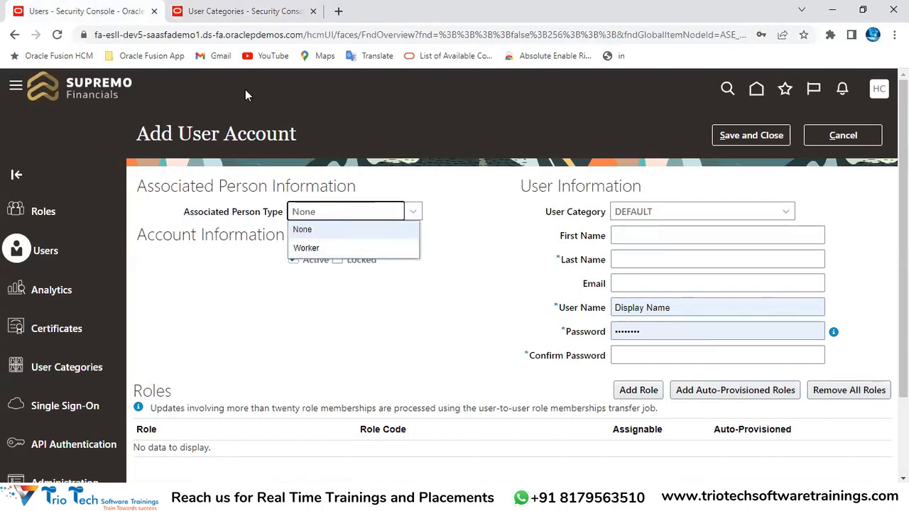
key("alt+Tab")
left_click(236, 222)
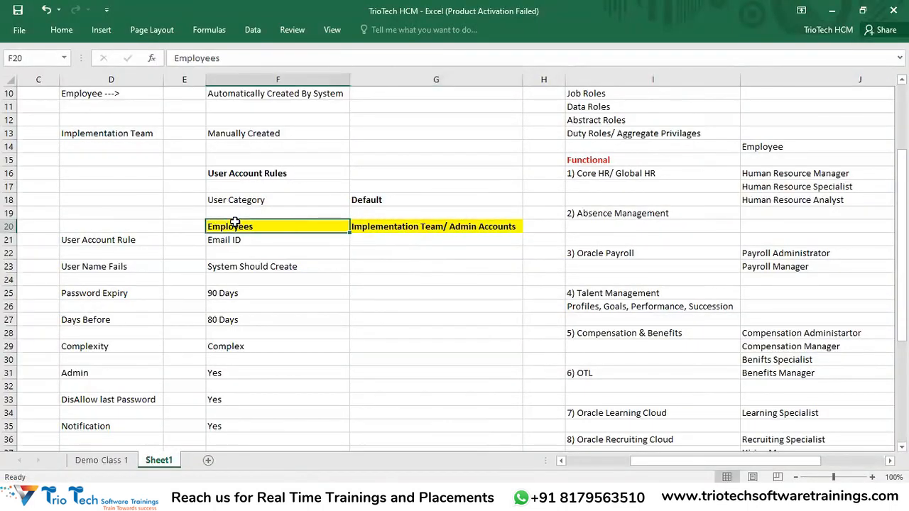
Enter 'First Name.Last Name' in G21 and No for User Name Fails
left_click(448, 228)
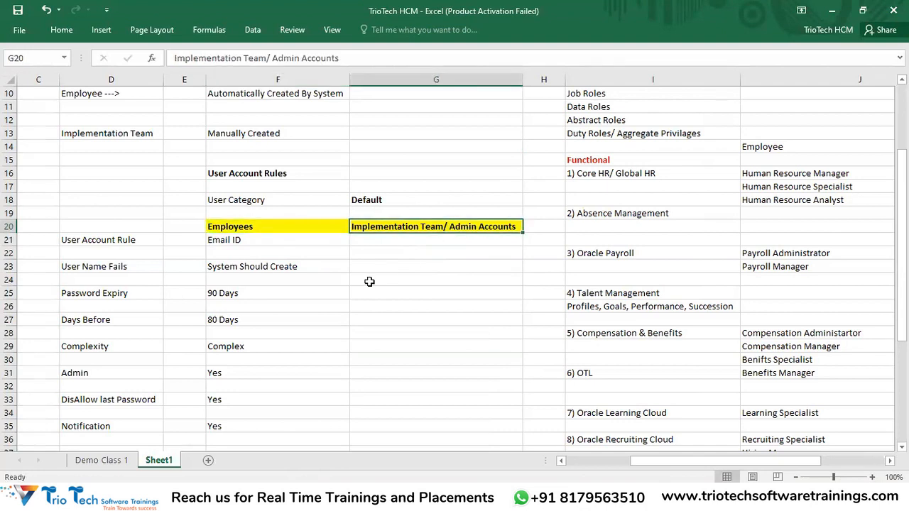
left_click(389, 243)
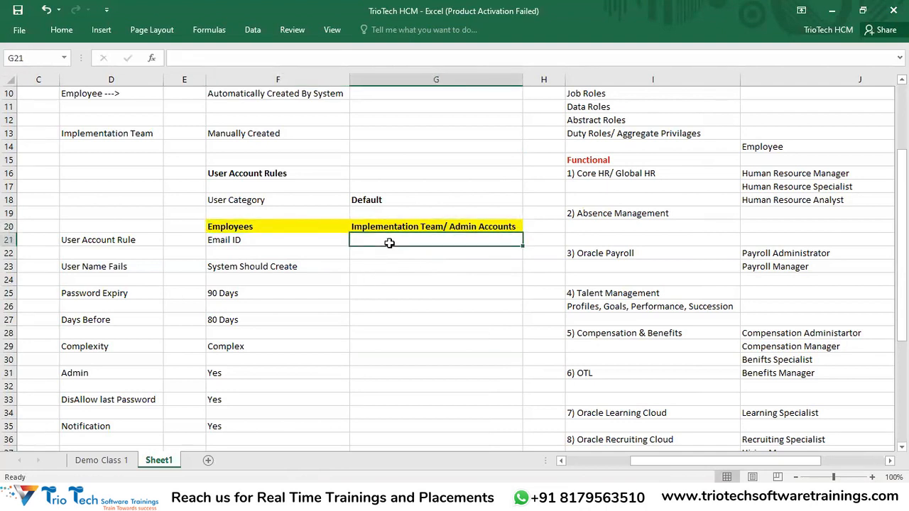
type("First Name.L")
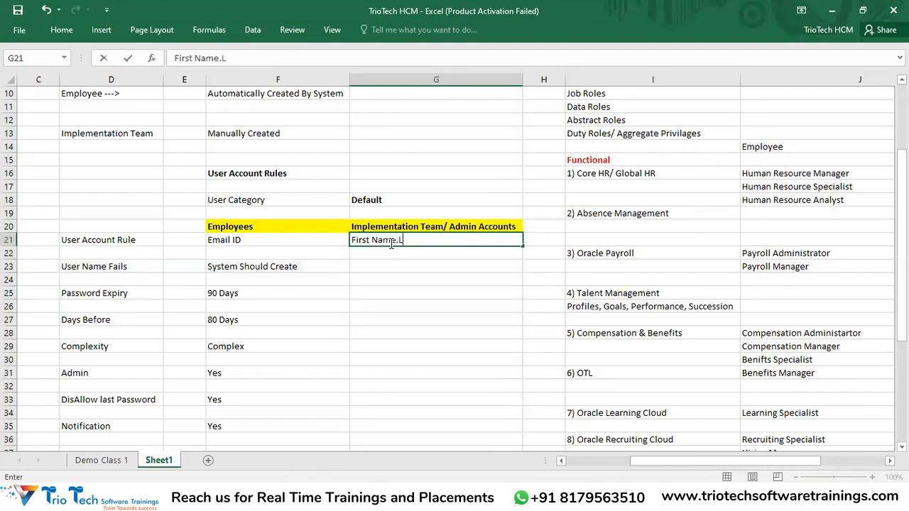
type("ast name")
type("Name")
key("Return")
key("Return")
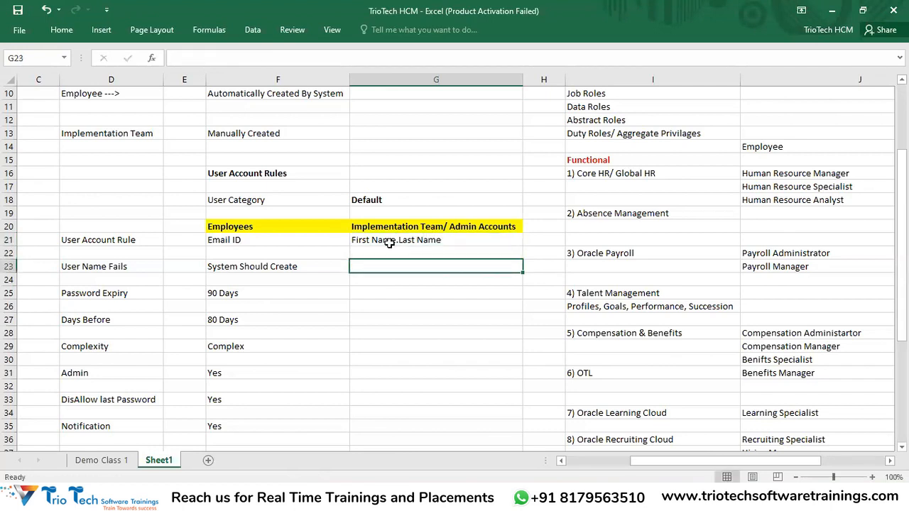
type("No")
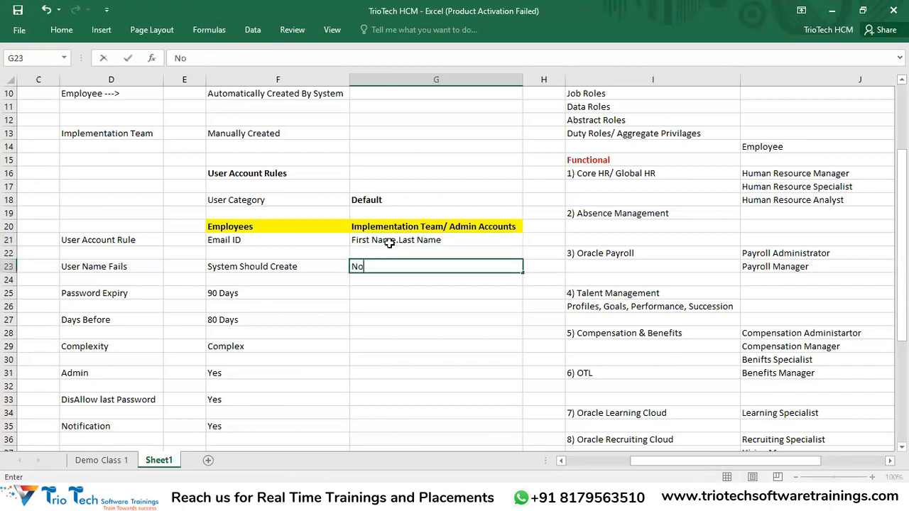
key("Return")
key("Return")
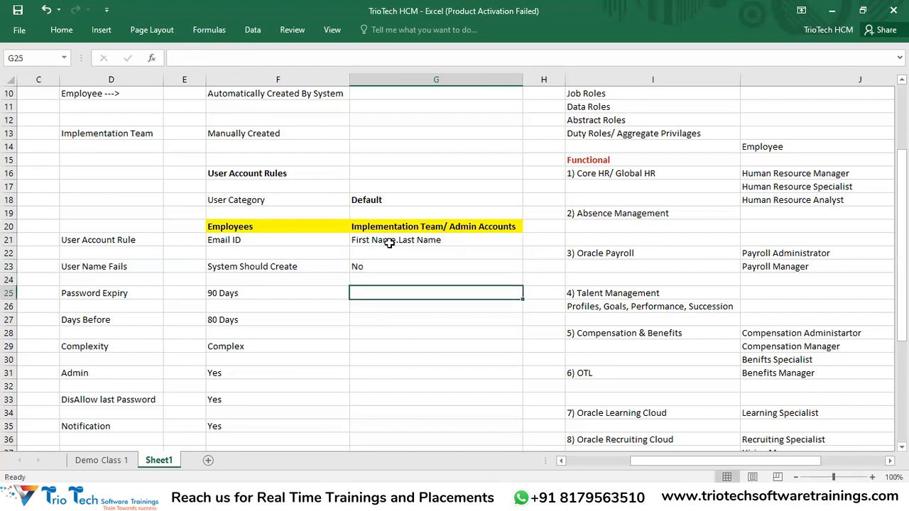
Enter No for Password Expiry, Days Before, Admin, last password and Notification, and Simple for Complexity
type("No")
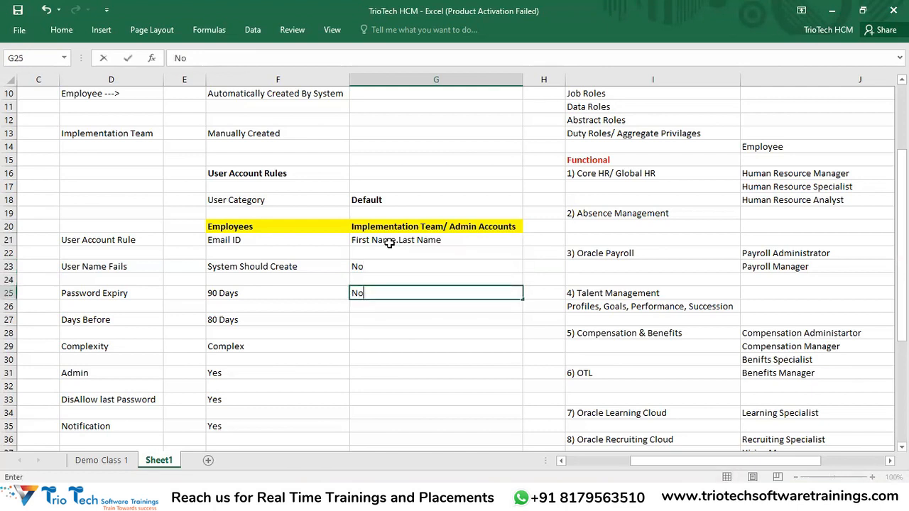
key("Return")
key("Return")
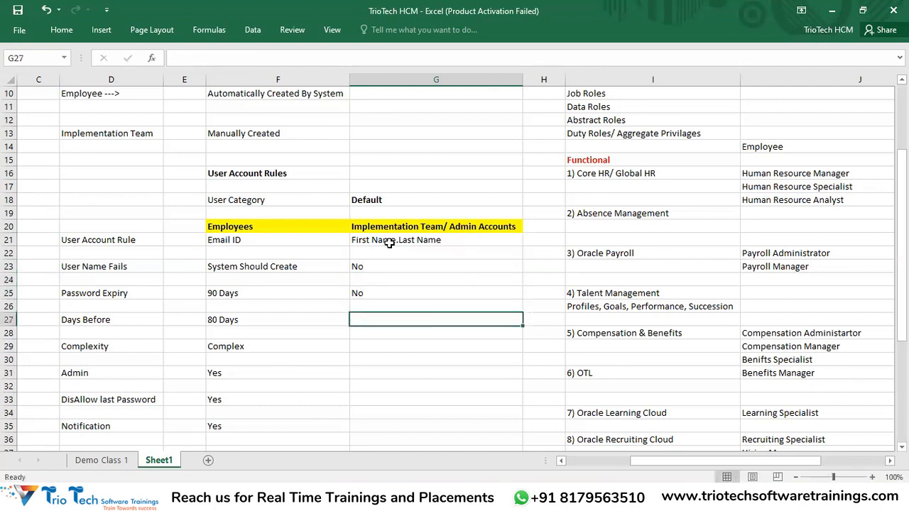
type("No")
key("Return")
key("Return")
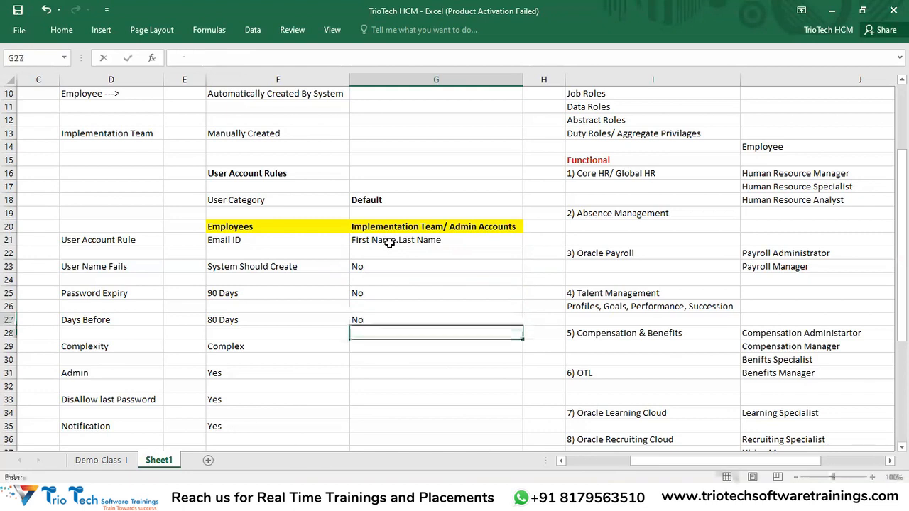
type("Simpl")
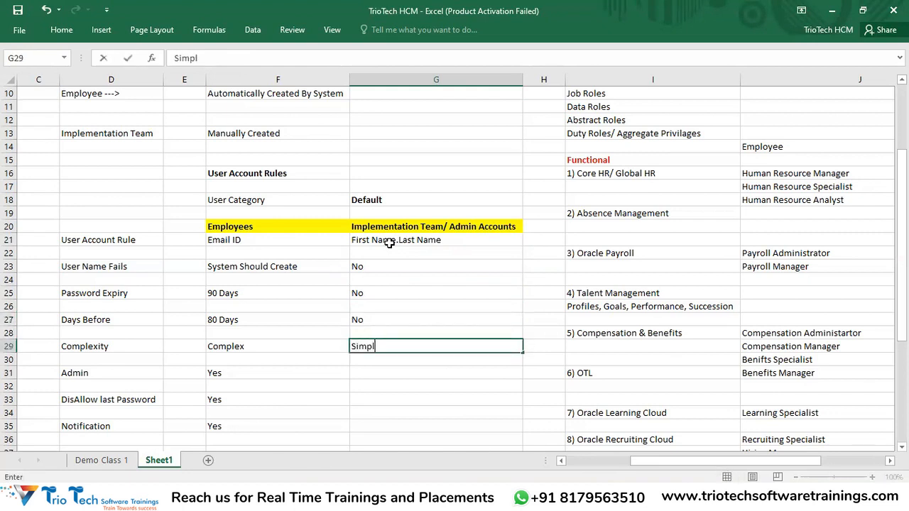
key("Return")
key("Return")
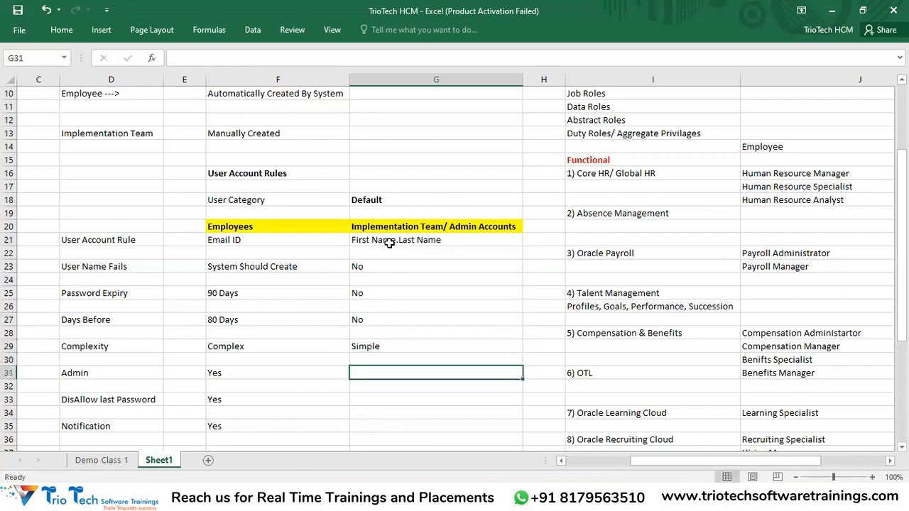
type("No")
key("Return")
key("Return")
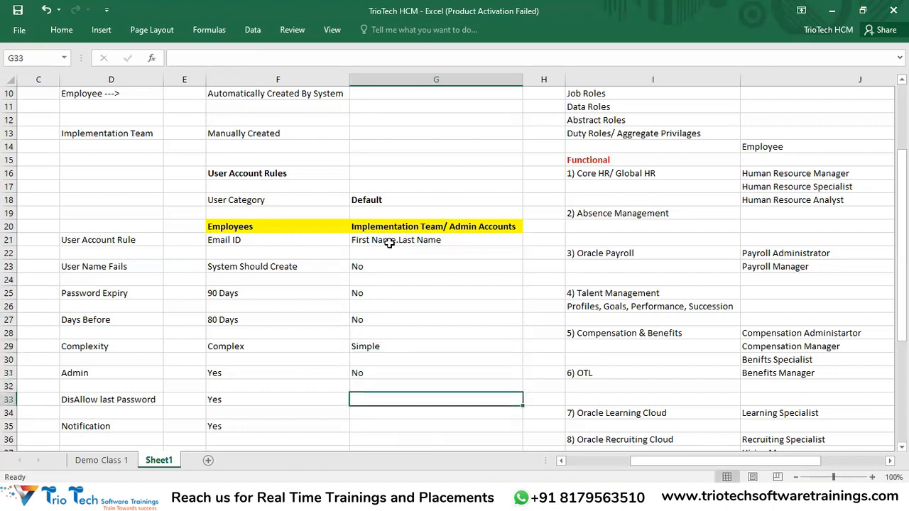
type("No")
key("Return")
key("Return")
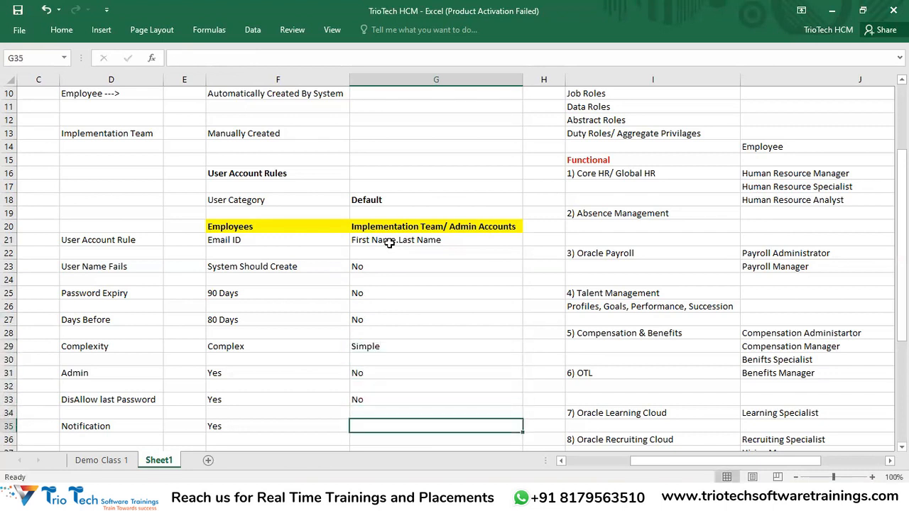
type("No")
key("Return")
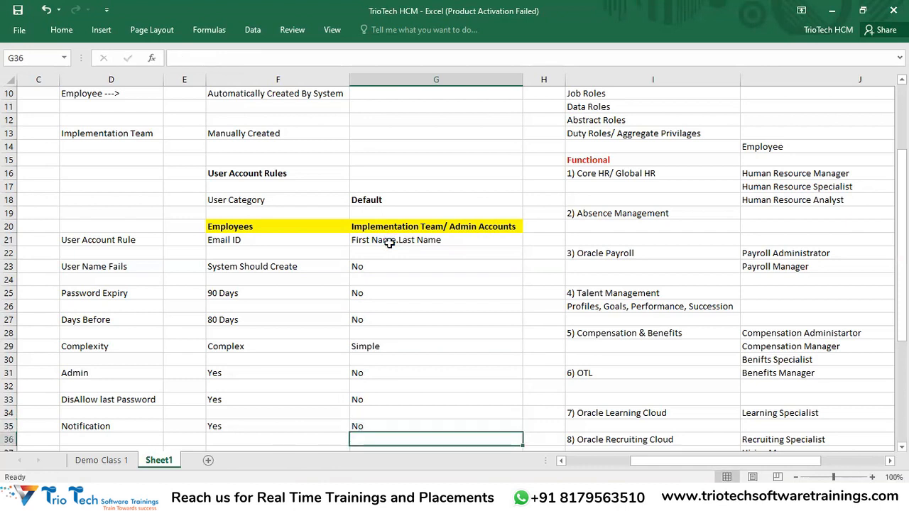
left_click_drag(431, 229, 415, 441)
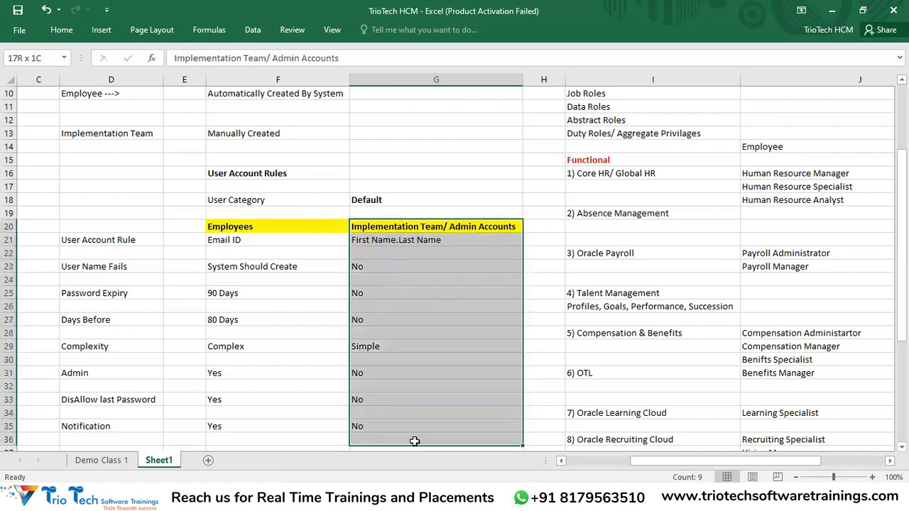
left_click_drag(229, 240, 239, 426)
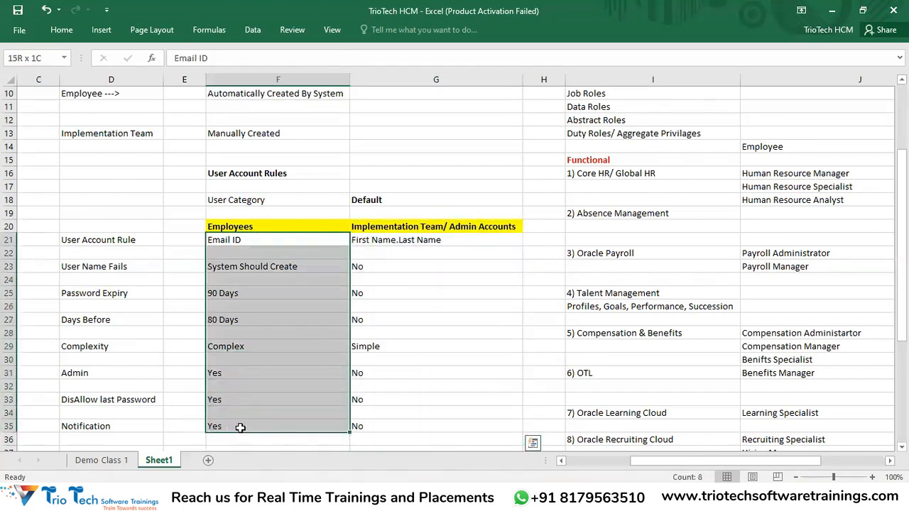
left_click(393, 245)
left_click_drag(392, 245, 412, 433)
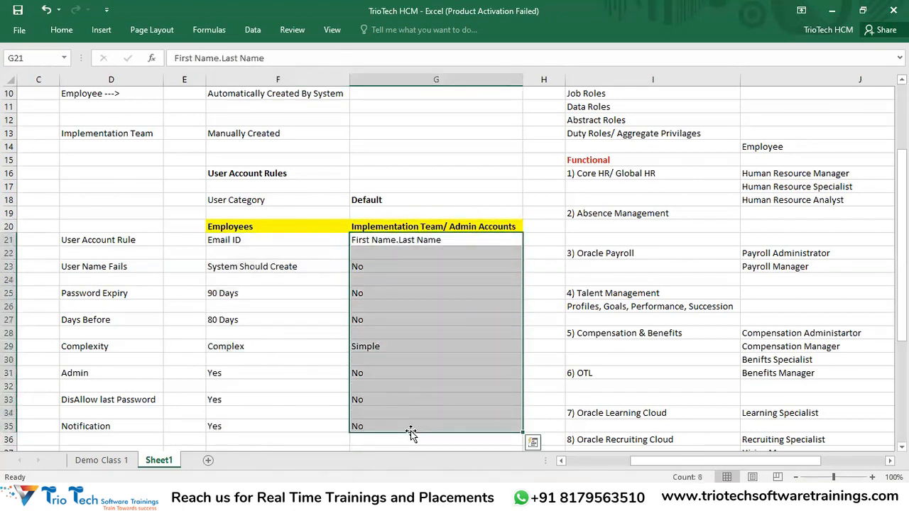
left_click(106, 267)
left_click(388, 265)
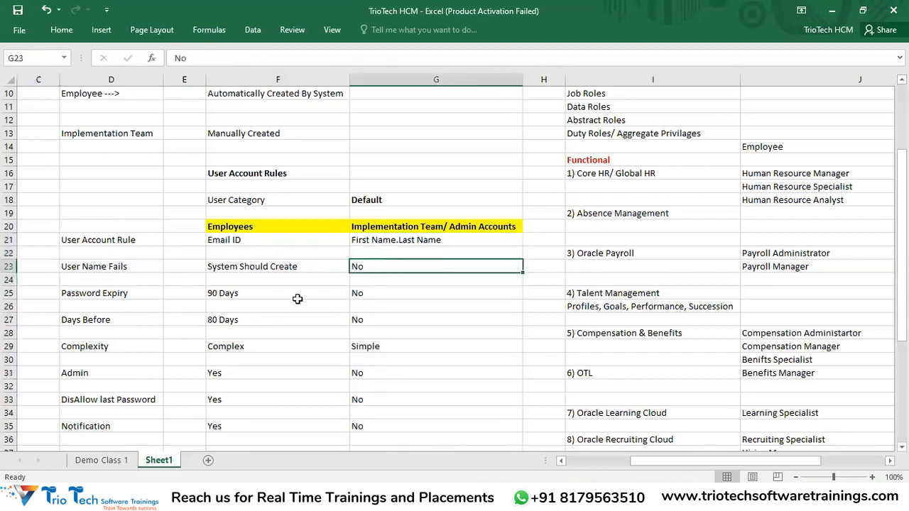
left_click(133, 291)
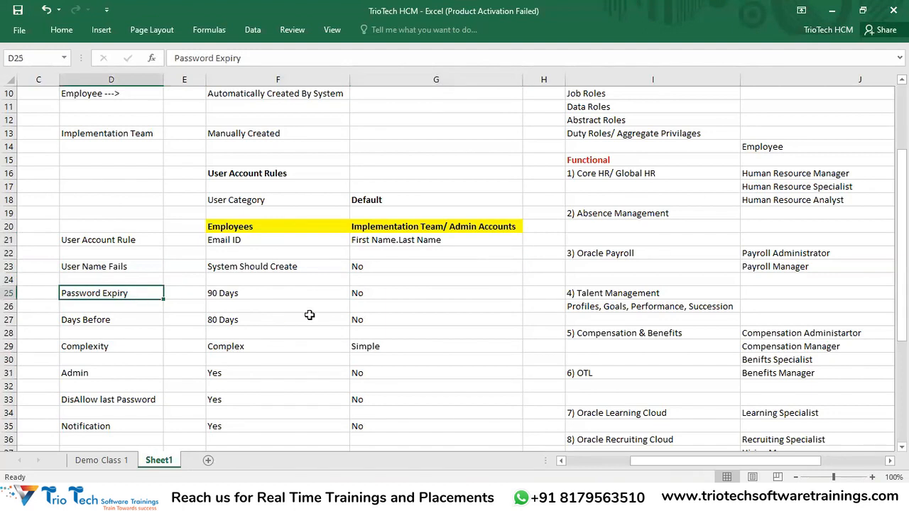
left_click(421, 228)
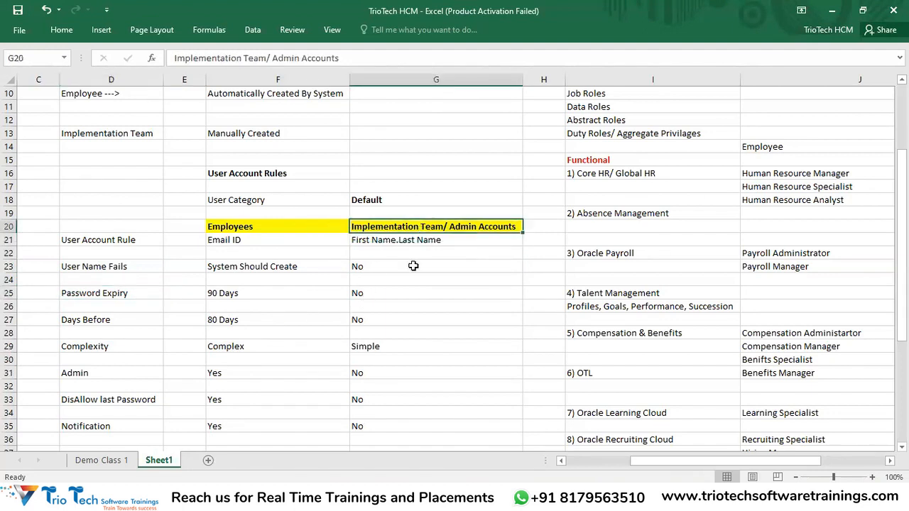
left_click(372, 294)
left_click(238, 331)
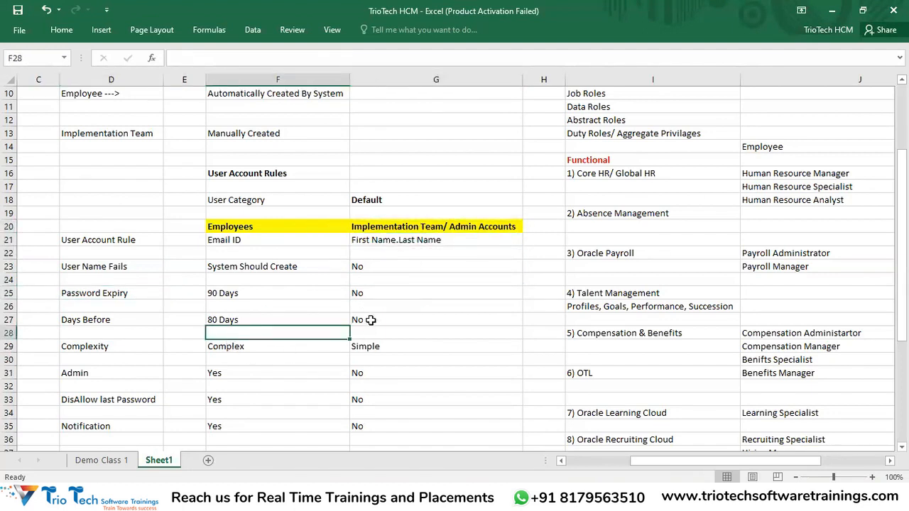
left_click(368, 321)
left_click(94, 347)
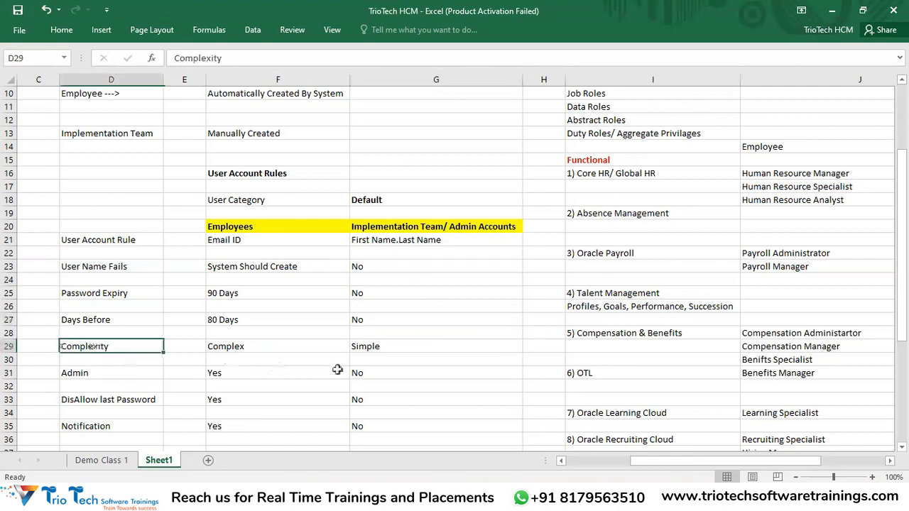
left_click(368, 346)
left_click(129, 370)
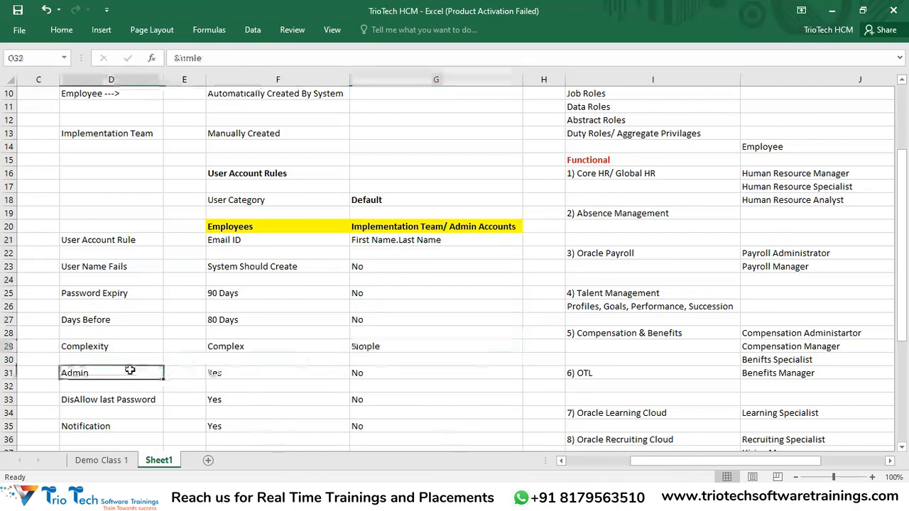
left_click(373, 375)
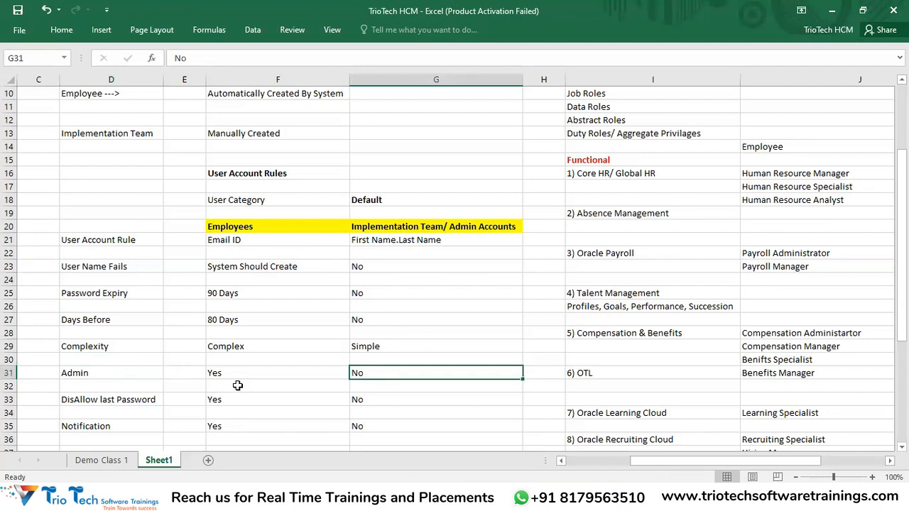
left_click(217, 371)
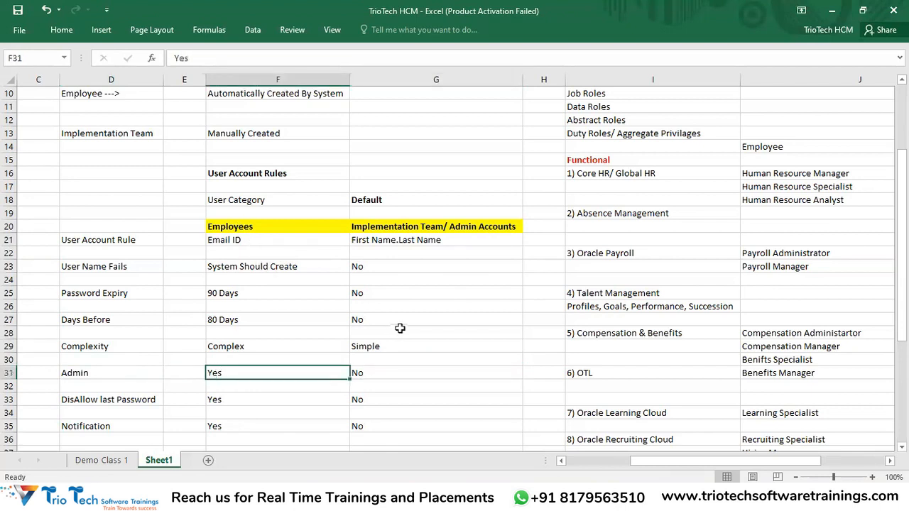
scroll(431, 319, "down", 2)
scroll(351, 319, "up", 1)
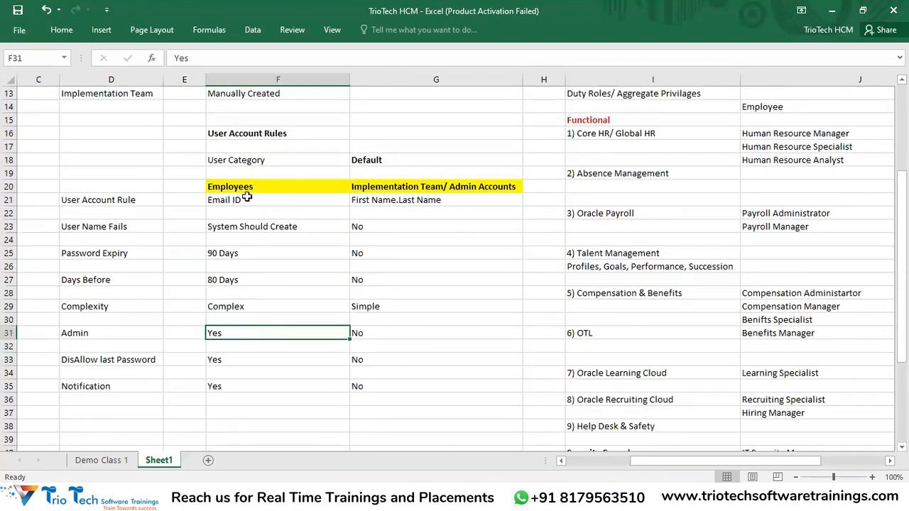
left_click_drag(243, 189, 411, 377)
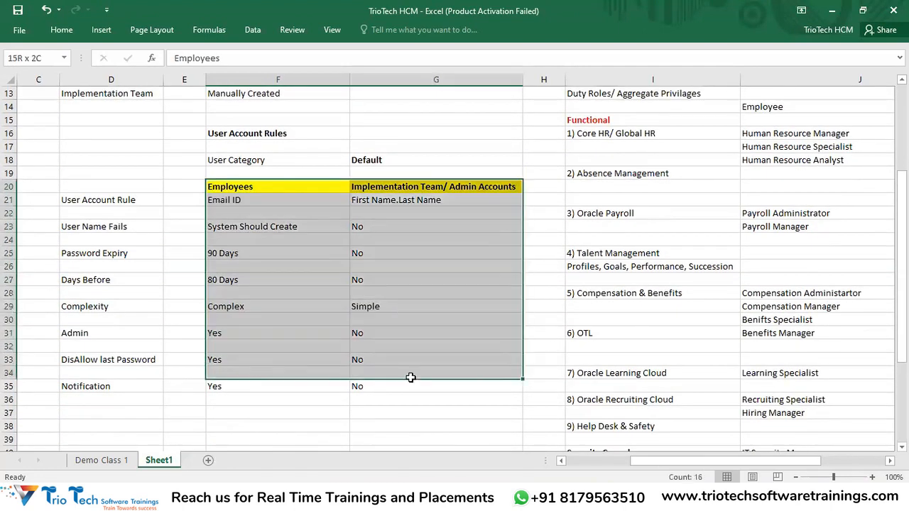
left_click_drag(234, 187, 260, 400)
left_click_drag(102, 201, 135, 392)
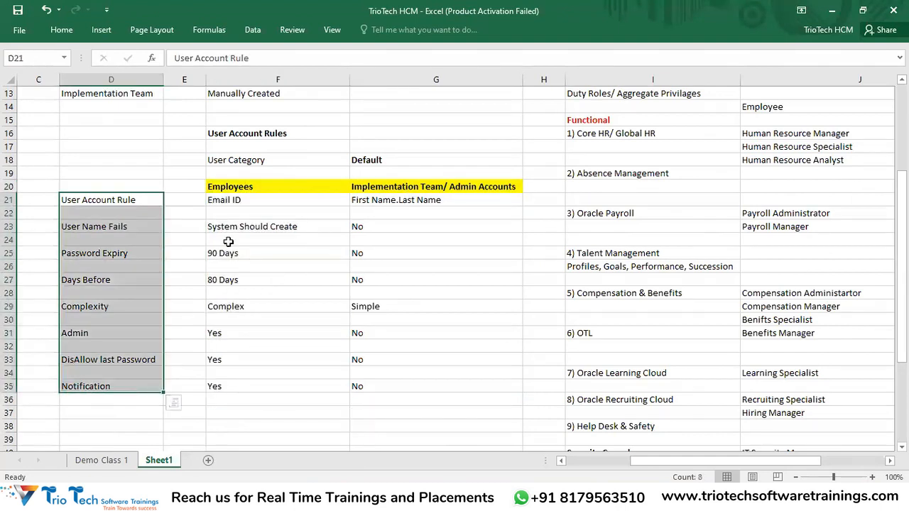
left_click_drag(232, 201, 241, 402)
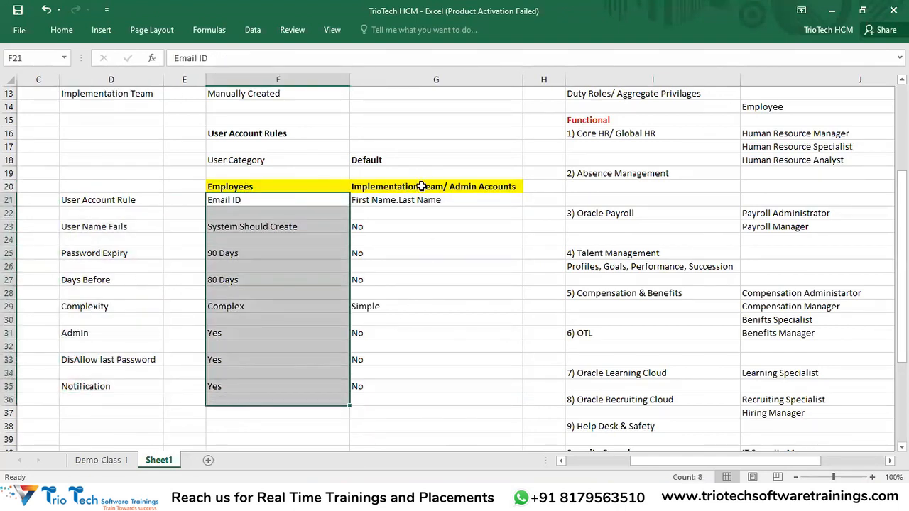
left_click(430, 187)
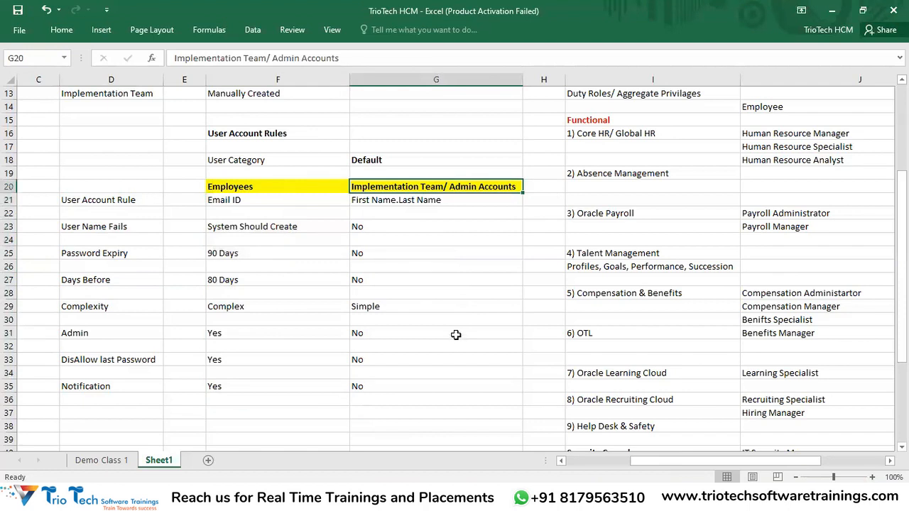
left_click_drag(378, 202, 402, 382)
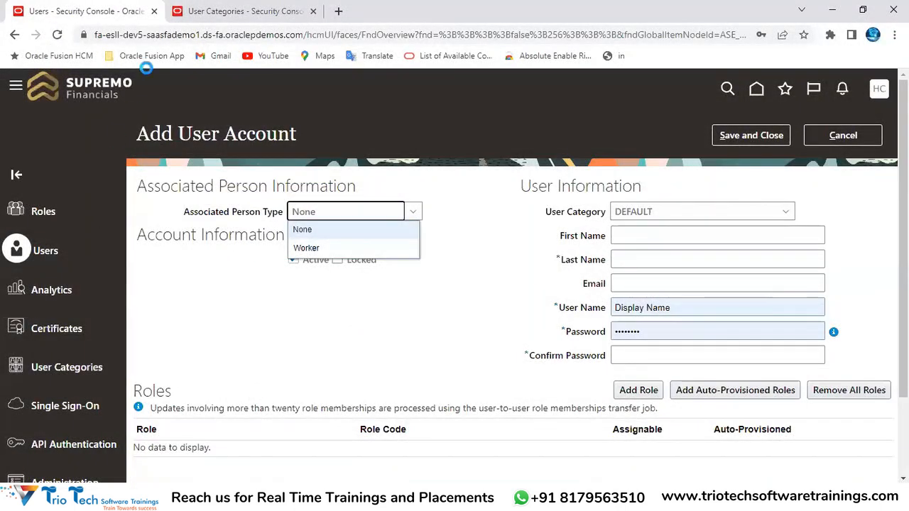
Look over the existing User Categories list, then return to the Add User Account form
left_click(214, 11)
left_click_drag(138, 135, 260, 141)
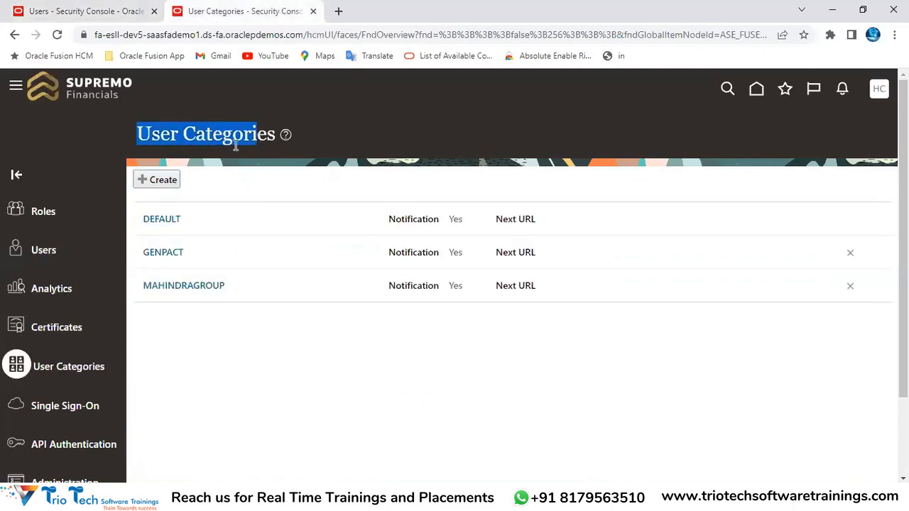
double_click(225, 133)
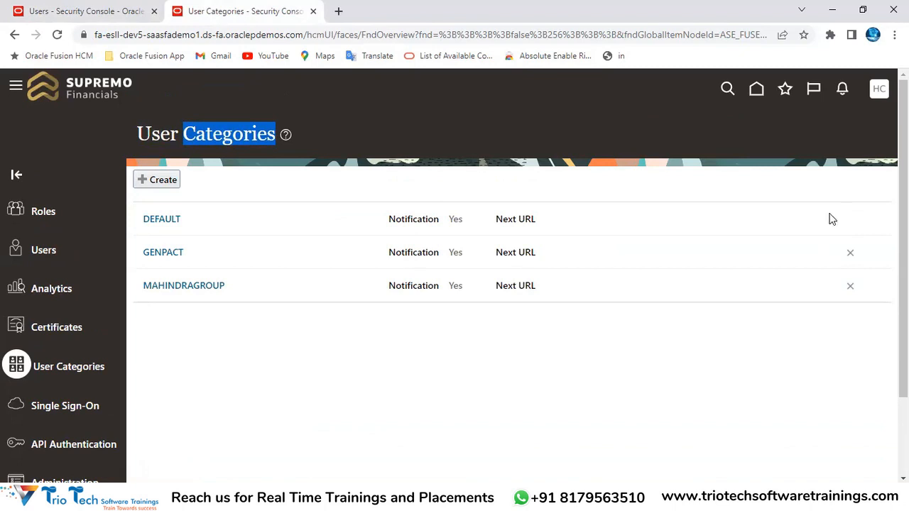
left_click(178, 34)
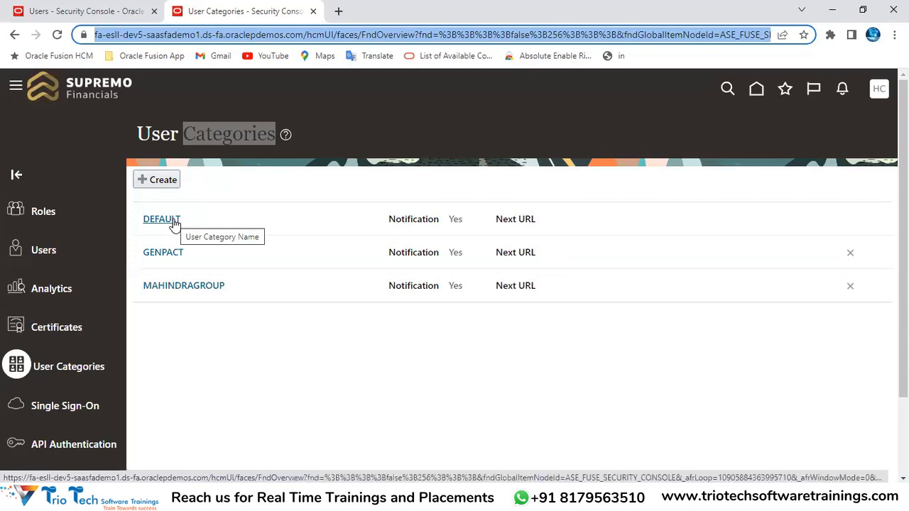
left_click(309, 497)
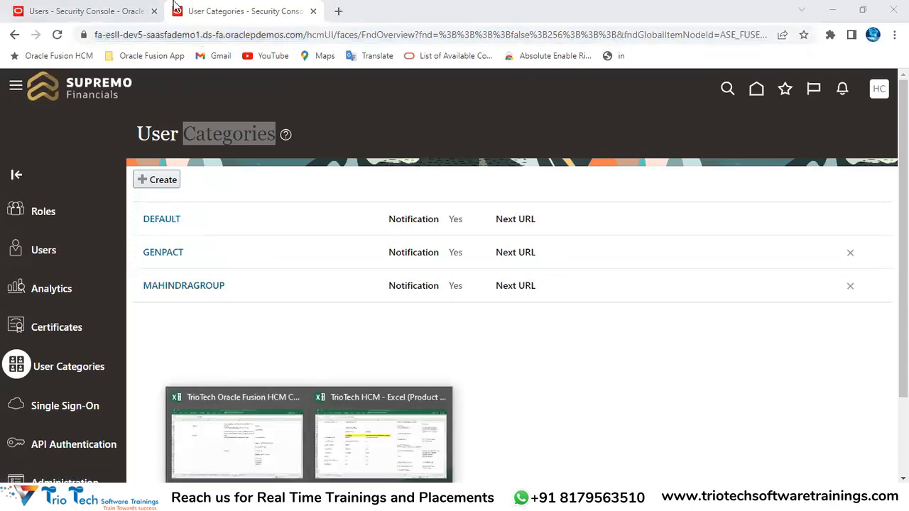
left_click(116, 10)
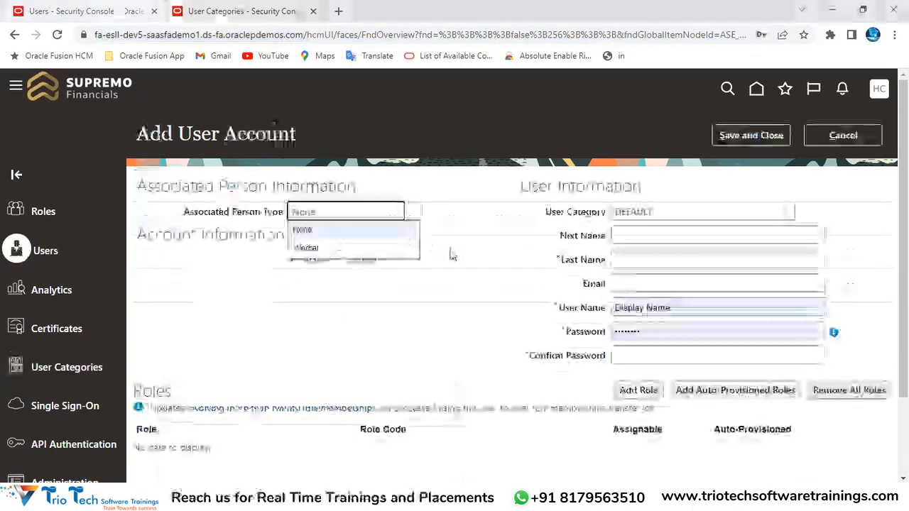
Choose GENPACT in the Add User Account form's User Category dropdown, replacing DEFAULT
left_click(675, 211)
left_click(369, 232)
left_click_drag(175, 134, 297, 133)
left_click(651, 213)
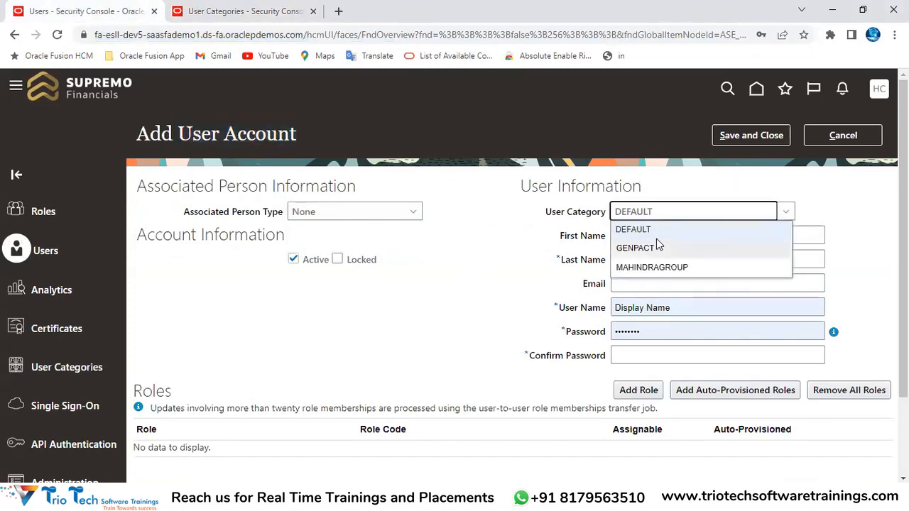
left_click(657, 247)
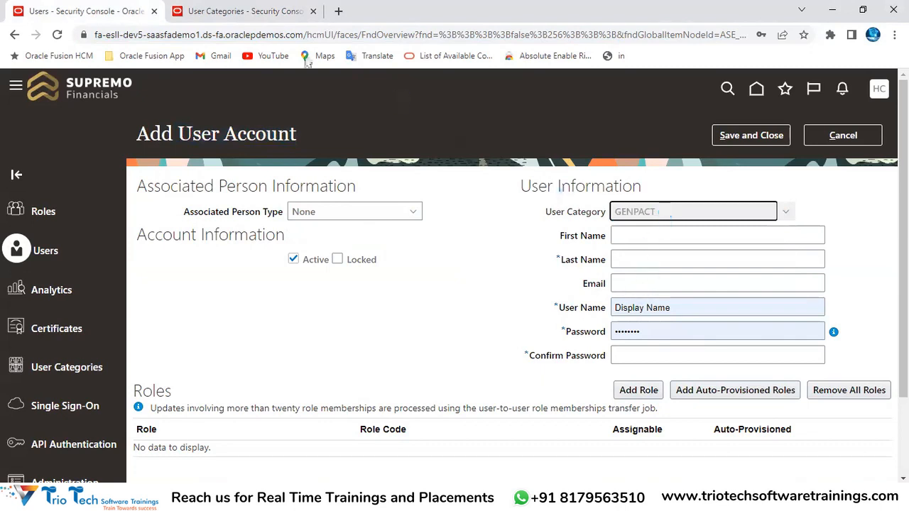
left_click(214, 35)
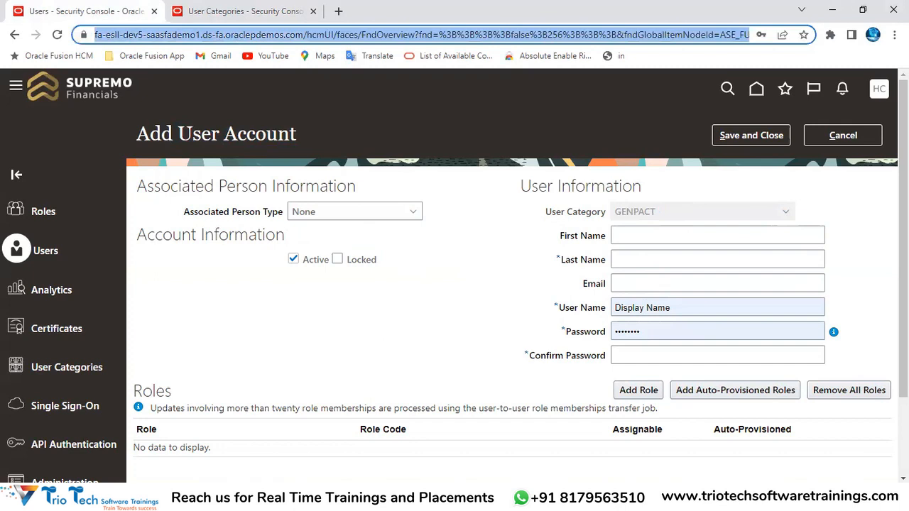
left_click(310, 498)
Note 'Hiring- Default' in Excel cell G10 beside the automatic employee rule, then return to User Categories
left_click(386, 429)
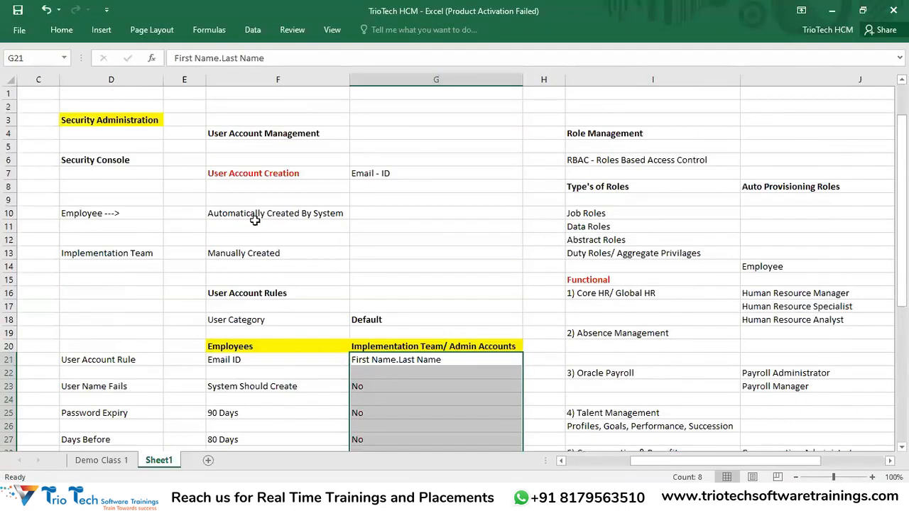
left_click(248, 213)
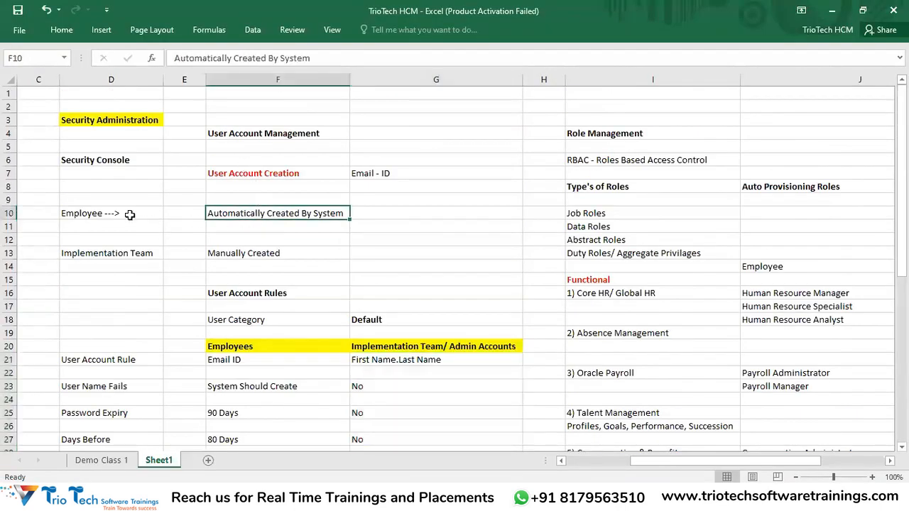
left_click_drag(126, 213, 284, 213)
left_click(369, 210)
type("Hiri")
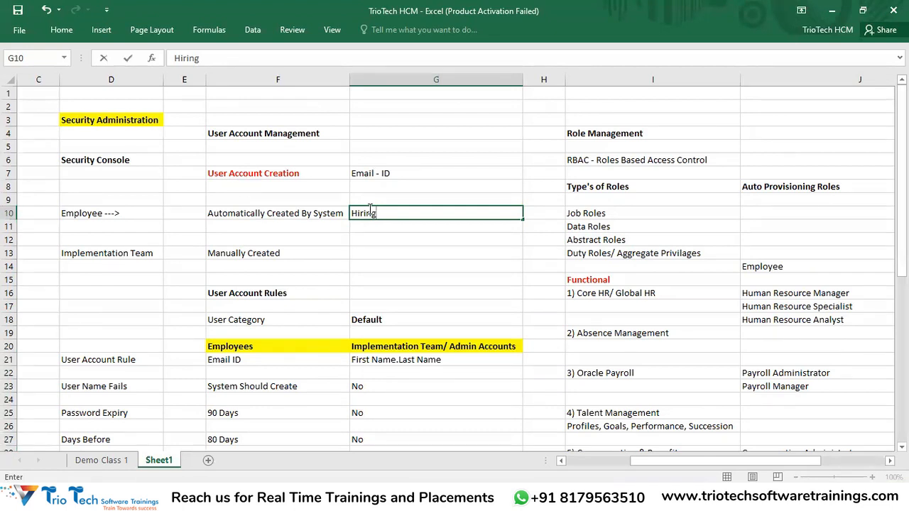
type("ng")
left_click(319, 215)
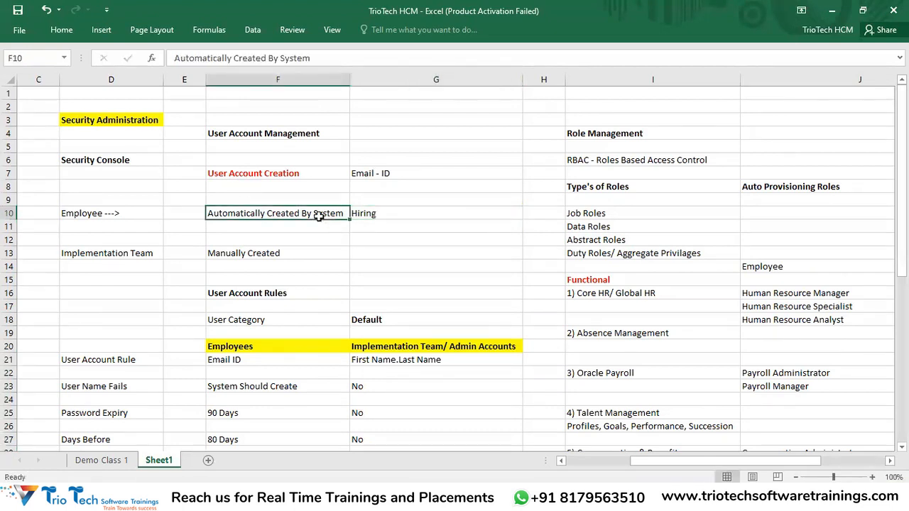
double_click(399, 213)
type("- De")
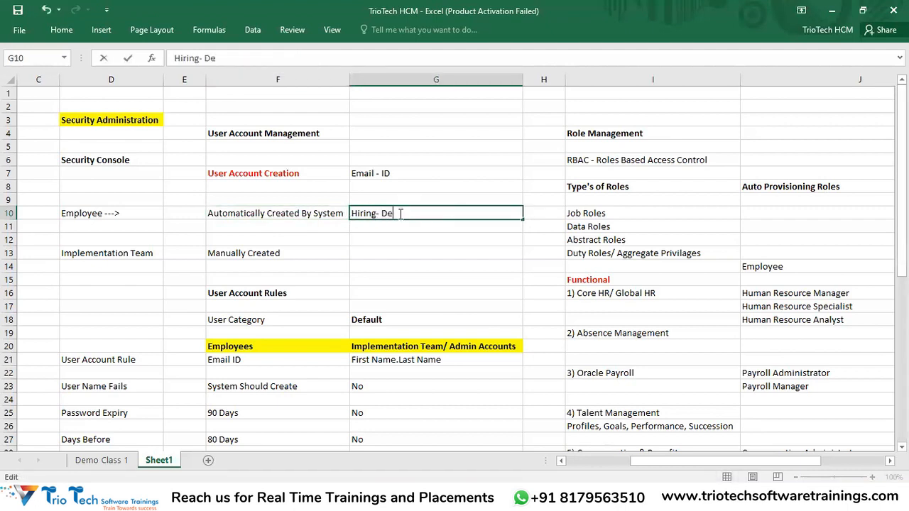
type("fault")
key("Return")
left_click(421, 213)
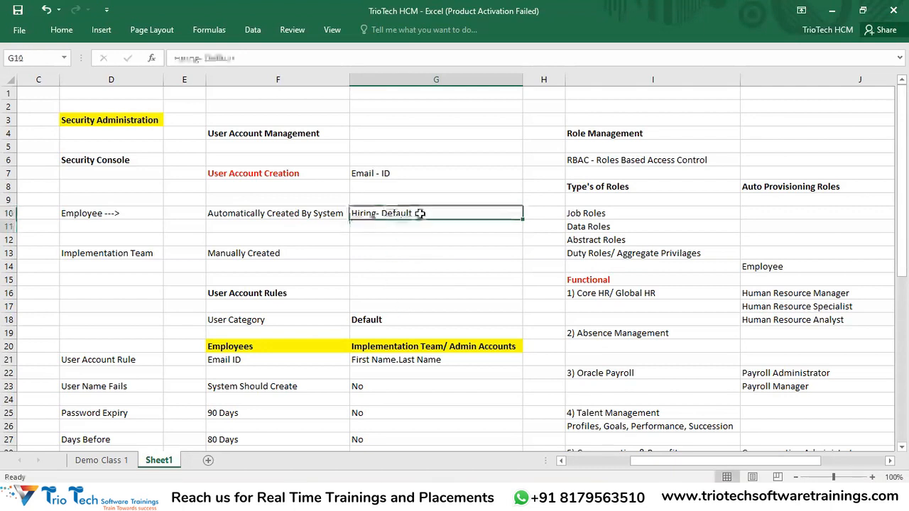
key("alt+Tab")
left_click(210, 8)
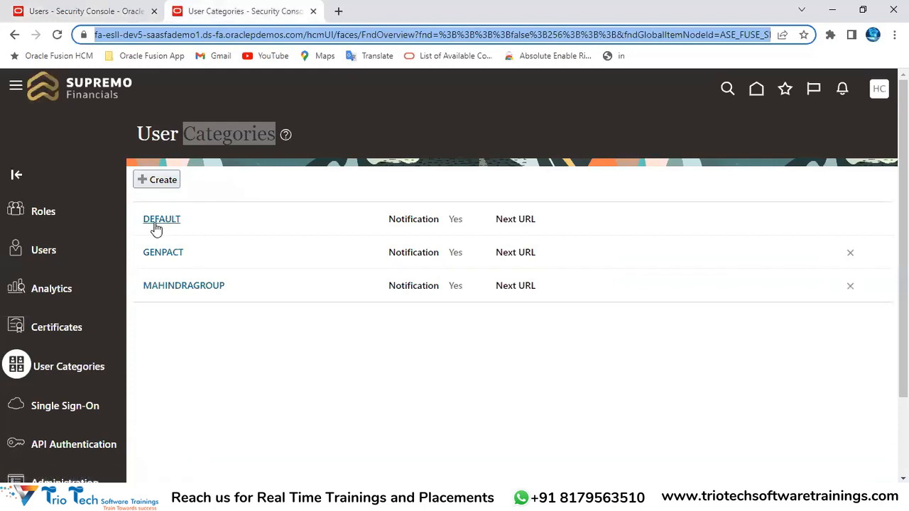
Open the DEFAULT user category and put its details into edit mode
left_click(149, 35)
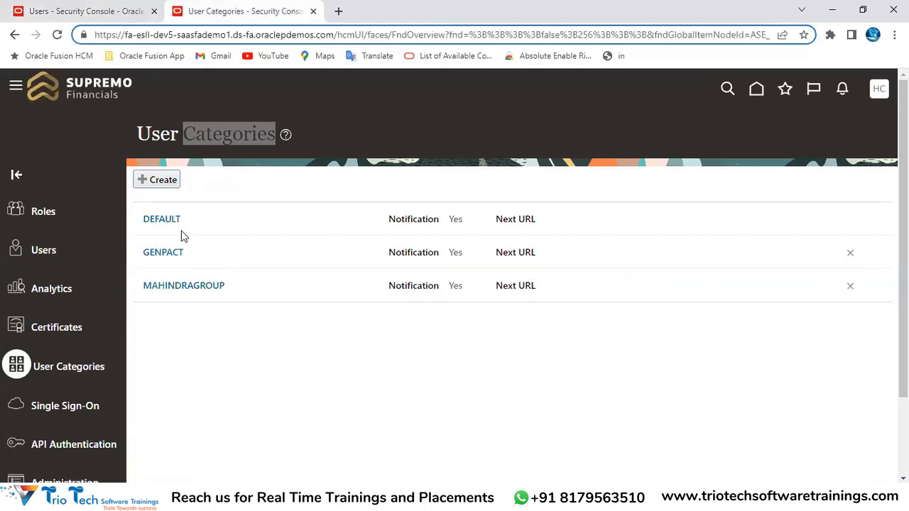
left_click(266, 184)
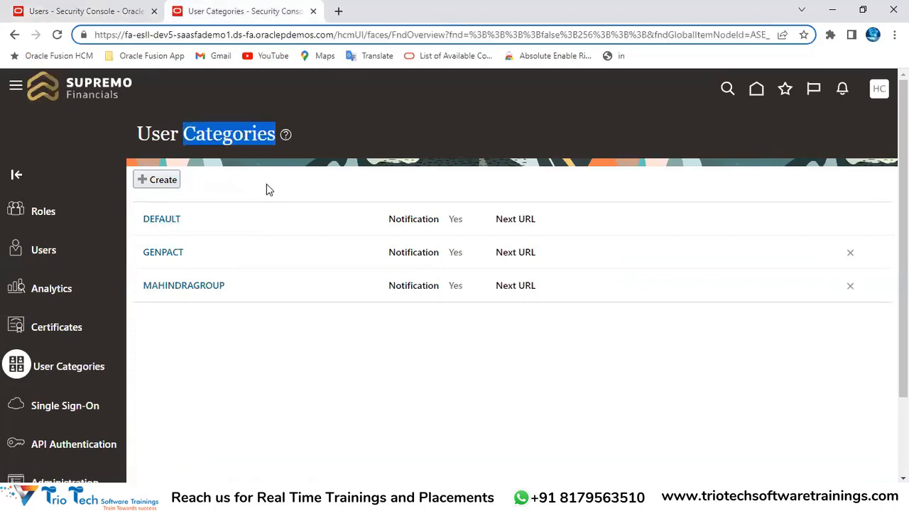
left_click(160, 221)
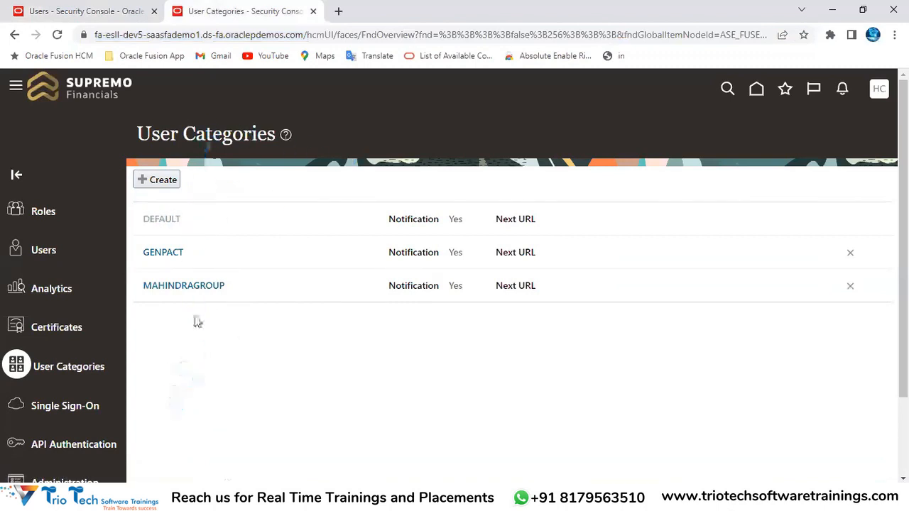
left_click(751, 135)
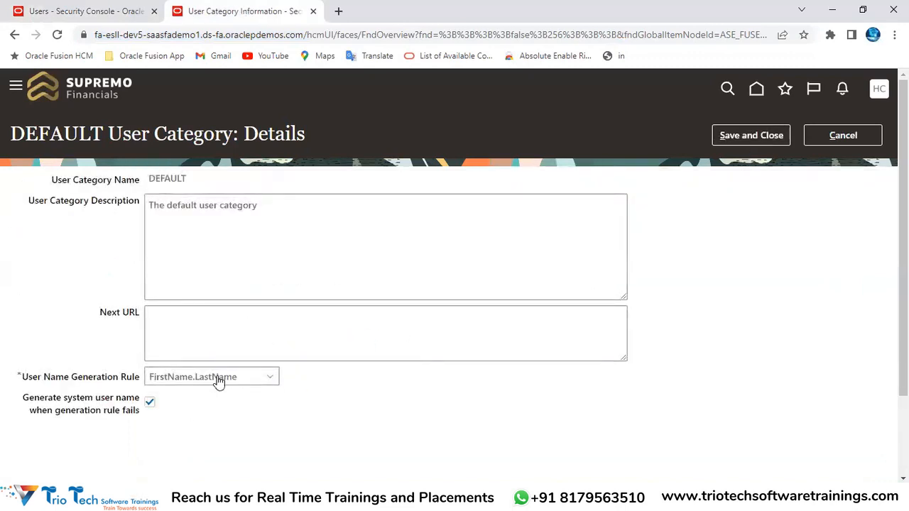
Set DEFAULT's user name generation rule to Email, save, and review its password policy
left_click(218, 382)
left_click(188, 412)
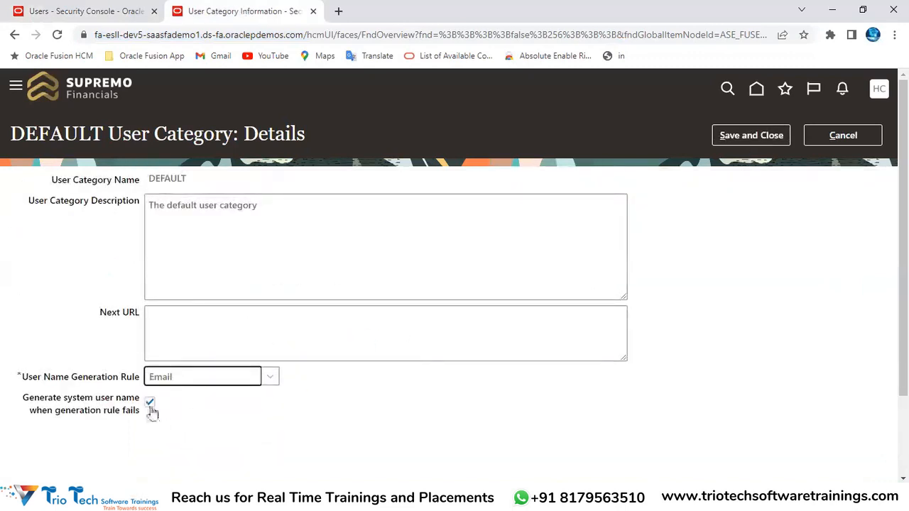
left_click(751, 136)
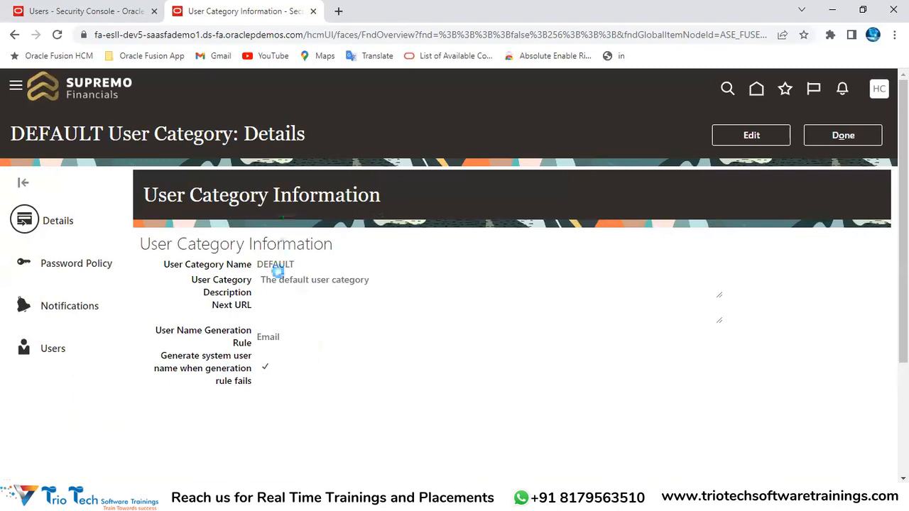
left_click(204, 34)
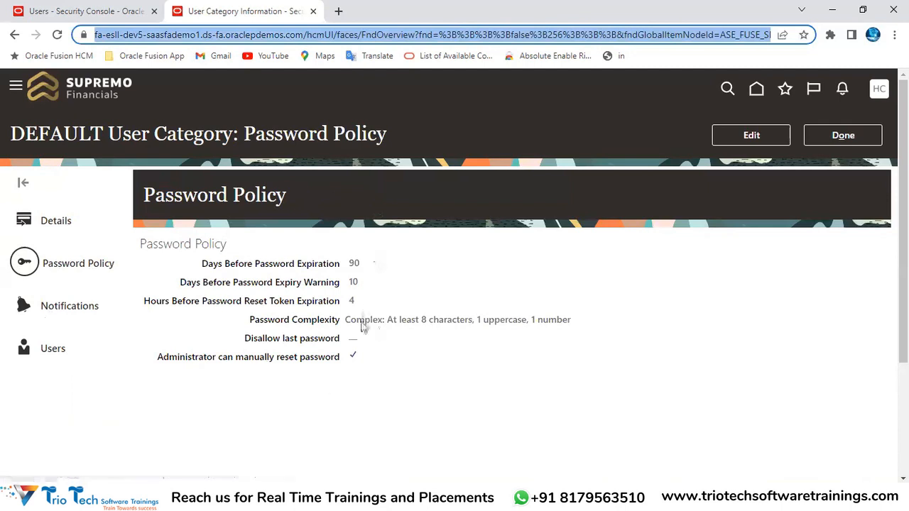
left_click(857, 135)
Review the Implementation Team / Admin Accounts rules in the Excel workbook, then return to the browser
left_click(311, 496)
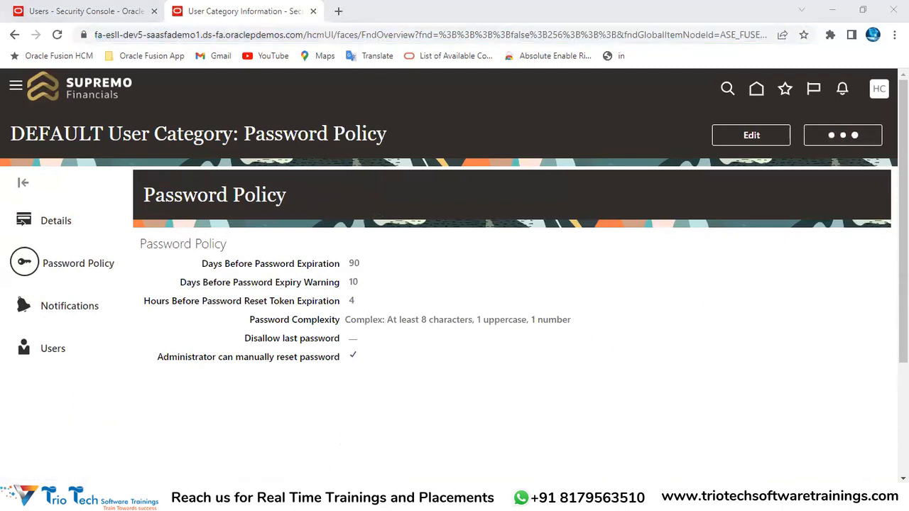
left_click(352, 453)
scroll(506, 296, "down", 3)
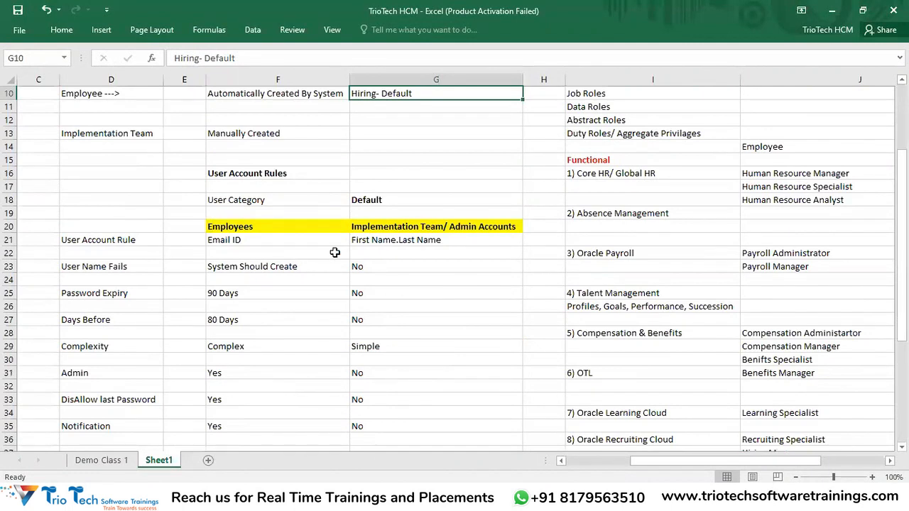
left_click(264, 230)
left_click_drag(416, 227, 418, 253)
left_click_drag(420, 363, 403, 414)
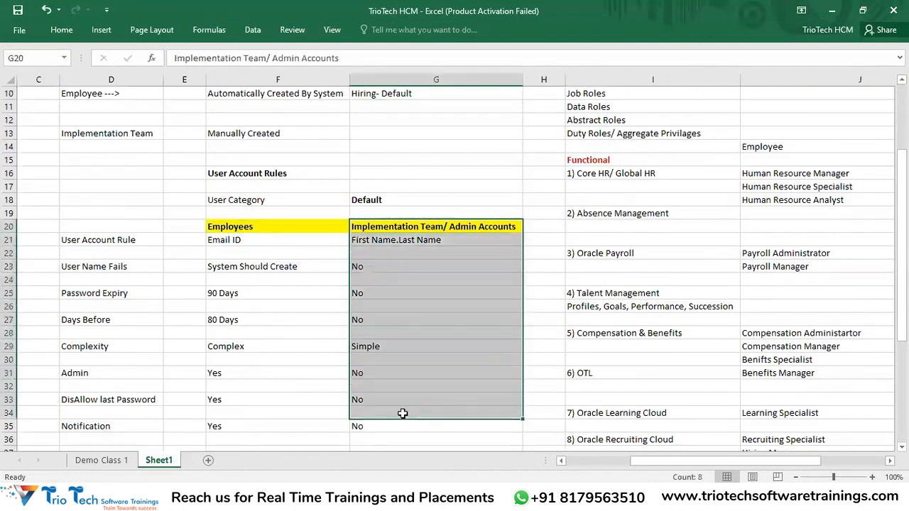
left_click(454, 496)
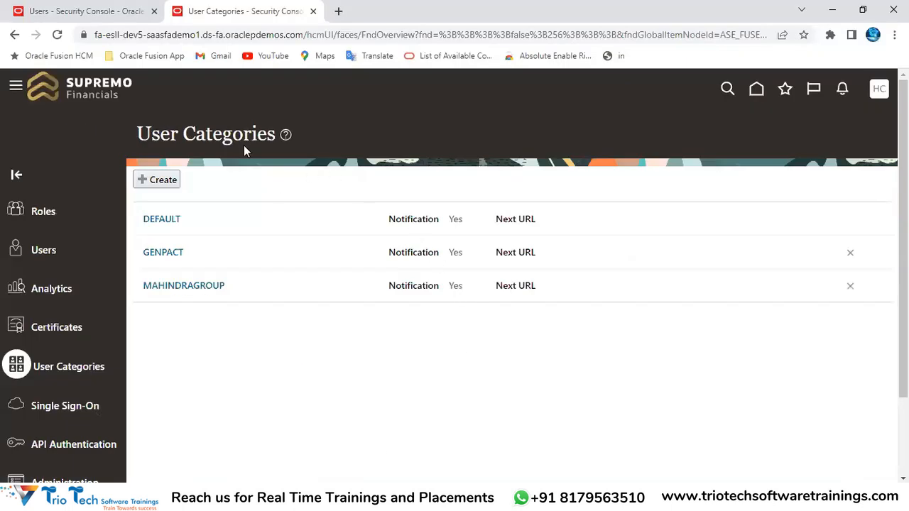
Start a new user category and switch it into edit mode
double_click(223, 135)
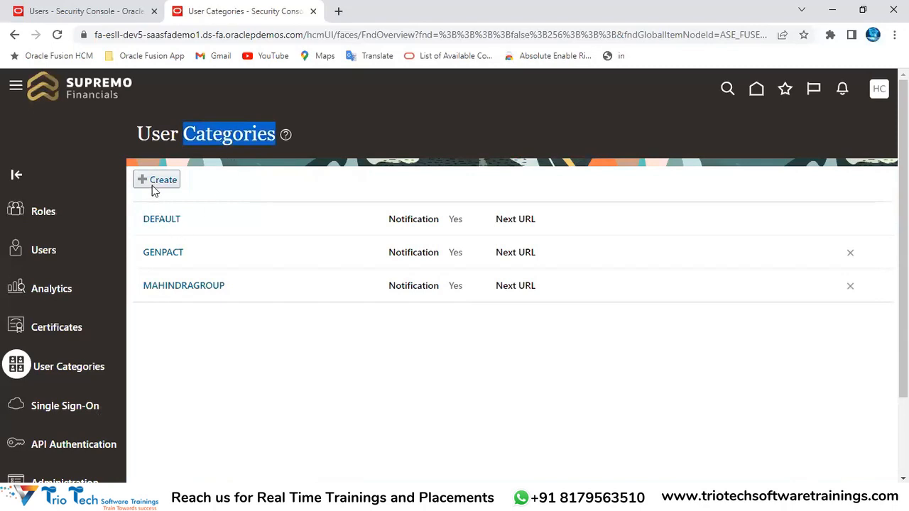
left_click(142, 36)
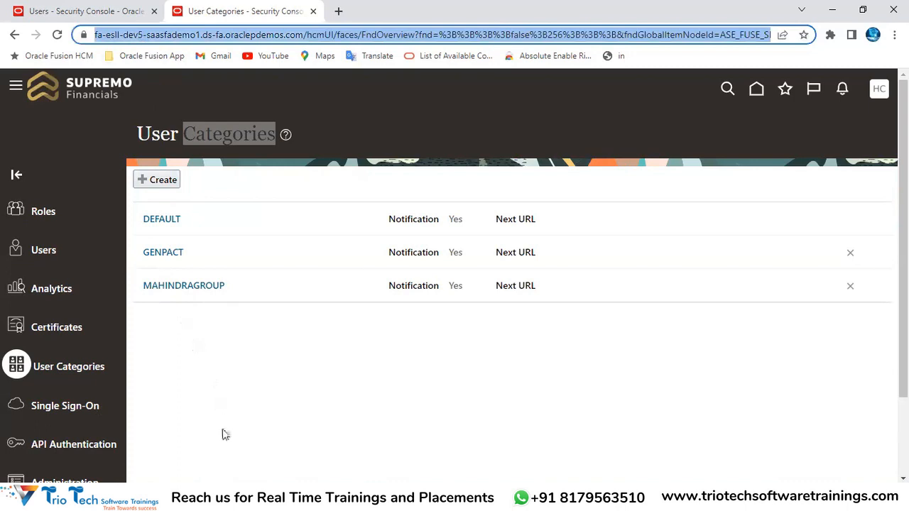
left_click(244, 404)
left_click(162, 180)
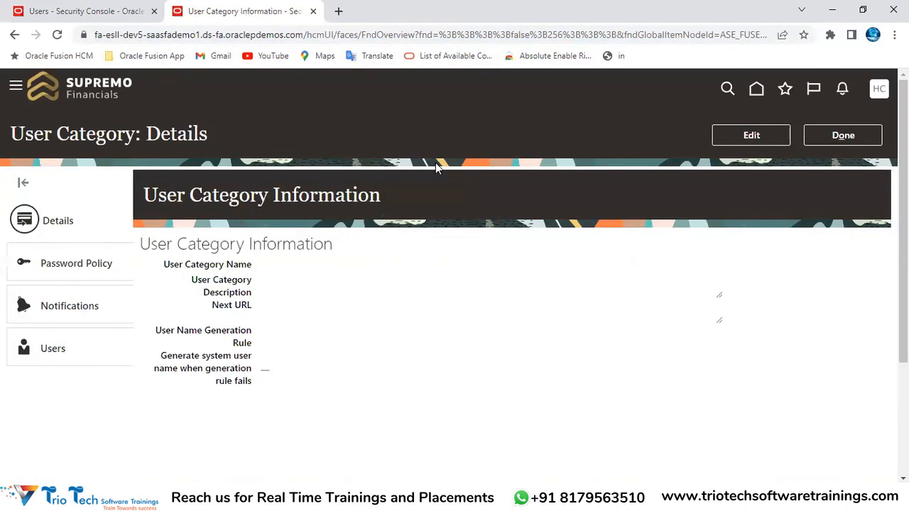
left_click(751, 135)
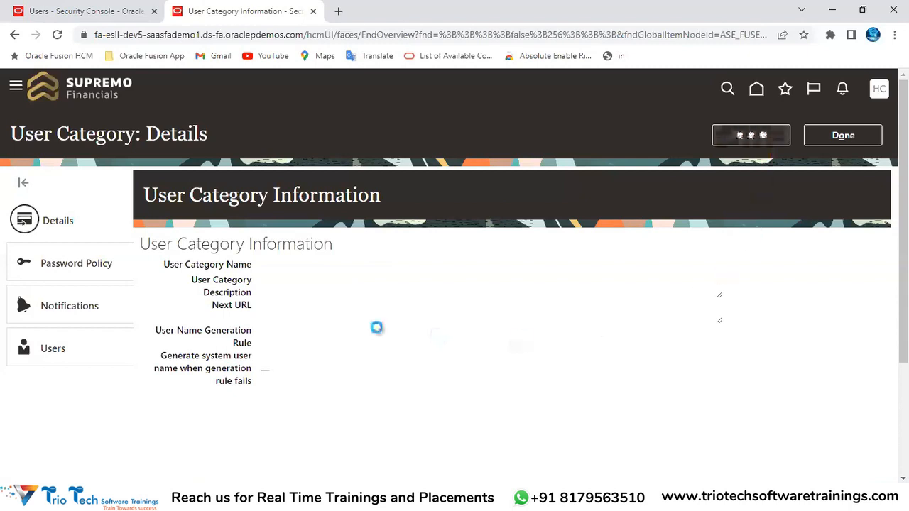
Name the category ImplementationTeamUserCategory and paste the same text as its description
left_click(186, 186)
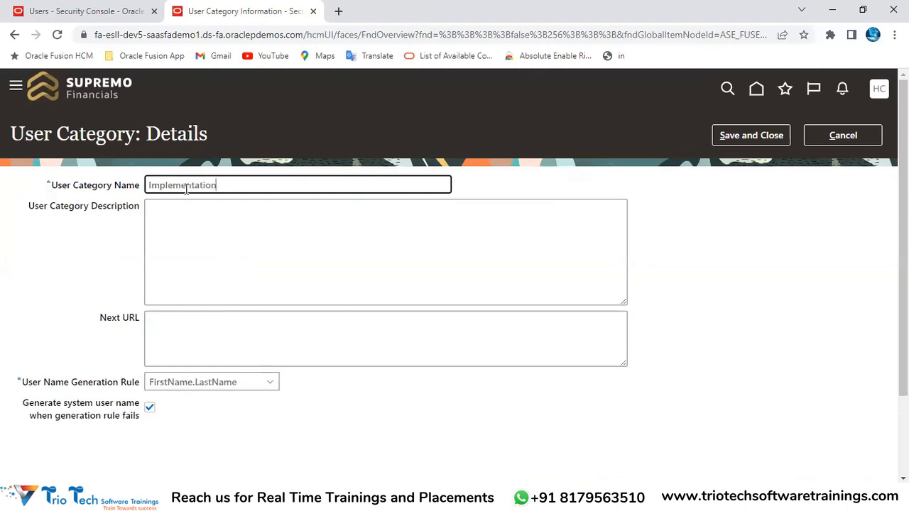
type("am")
key("BackSpace")
key("BackSpace")
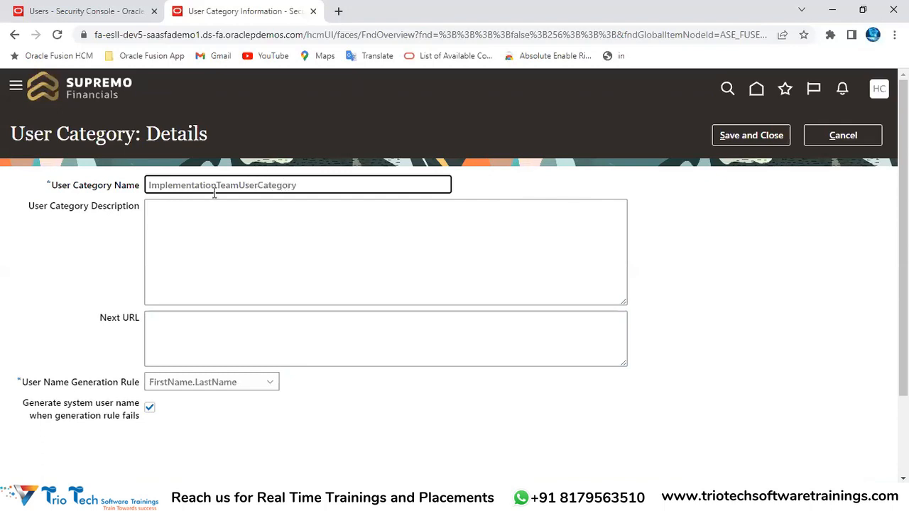
key("ctrl+a")
key("ctrl+c")
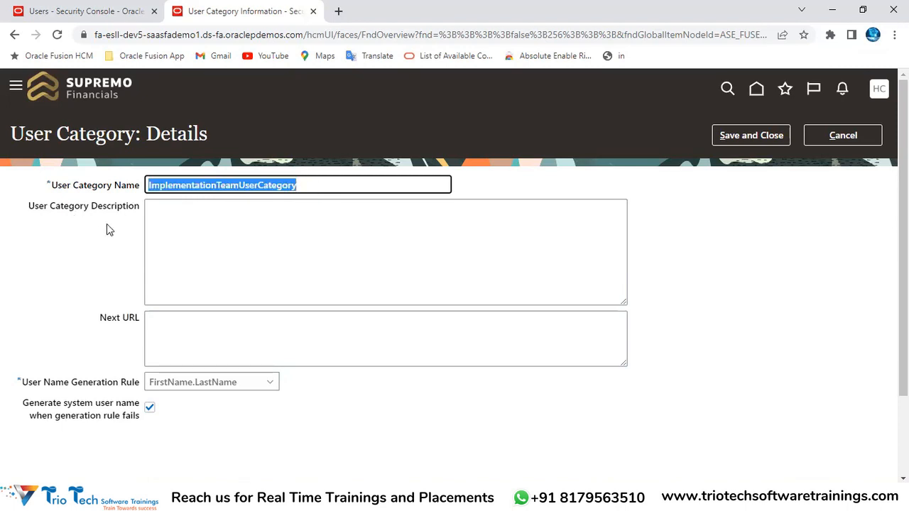
left_click(166, 241)
key("ctrl+v")
left_click(105, 267)
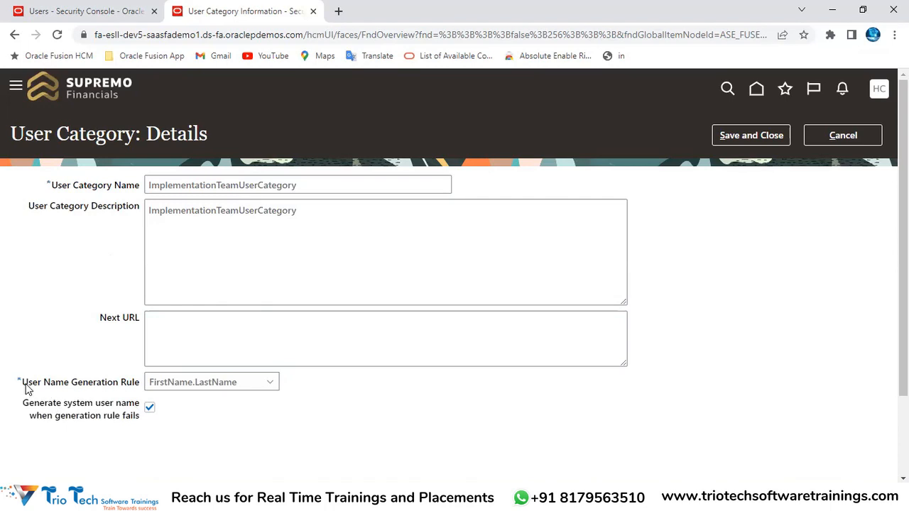
Keep the FirstName.LastName user name rule, disable system-generated user names, and save the category
left_click_drag(25, 389, 140, 385)
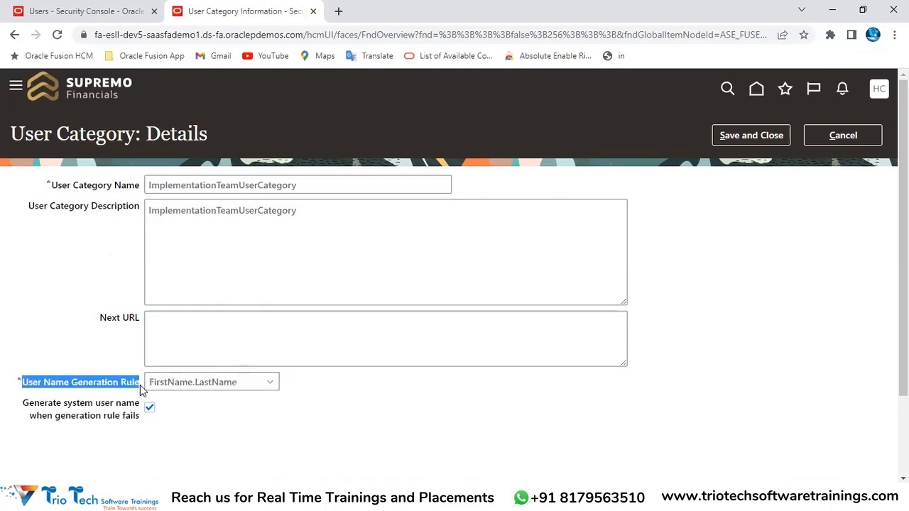
left_click(186, 384)
left_click(216, 186)
double_click(217, 186)
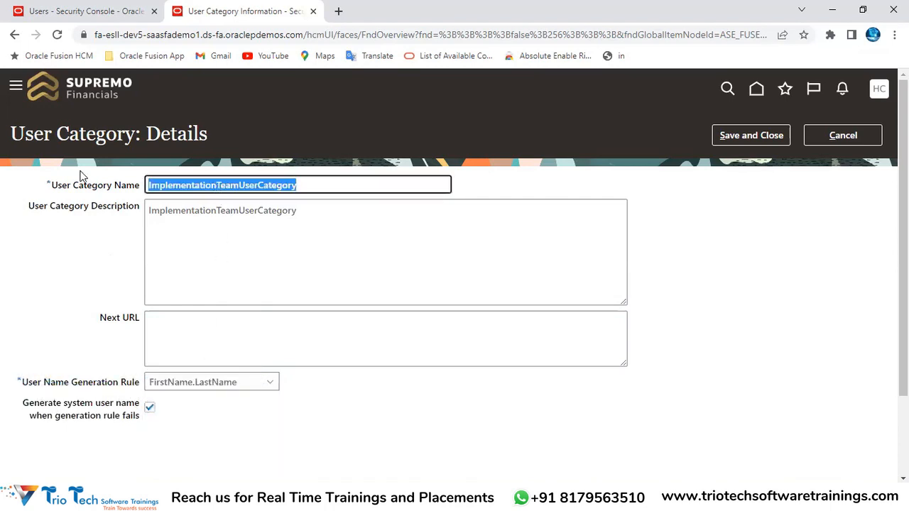
left_click_drag(73, 183, 140, 186)
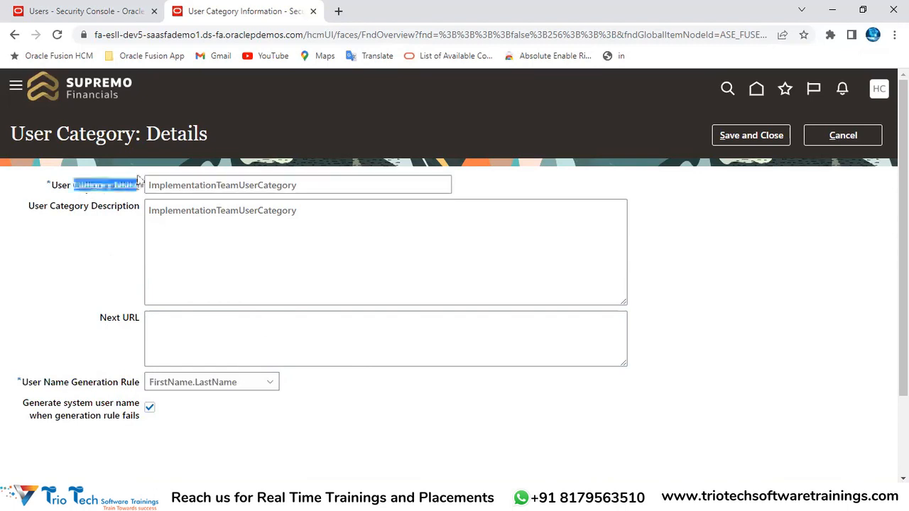
left_click(213, 385)
left_click(178, 402)
left_click(149, 411)
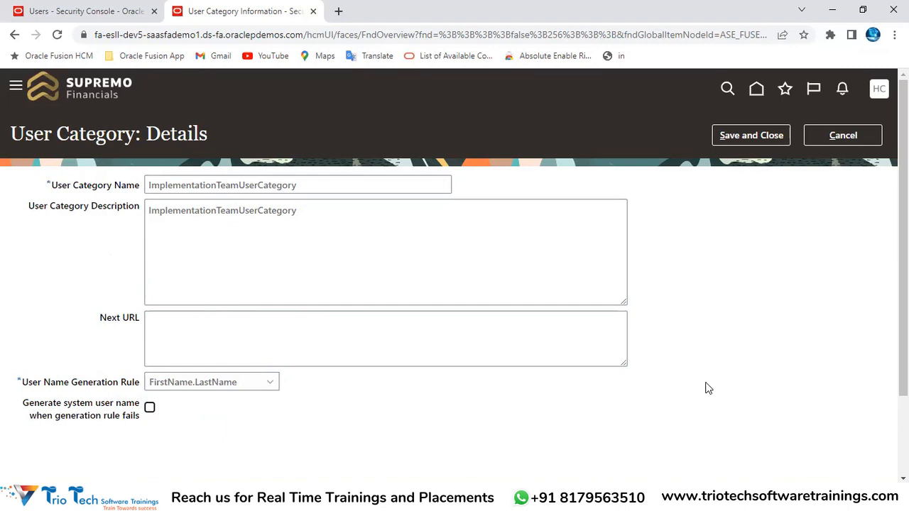
left_click(753, 135)
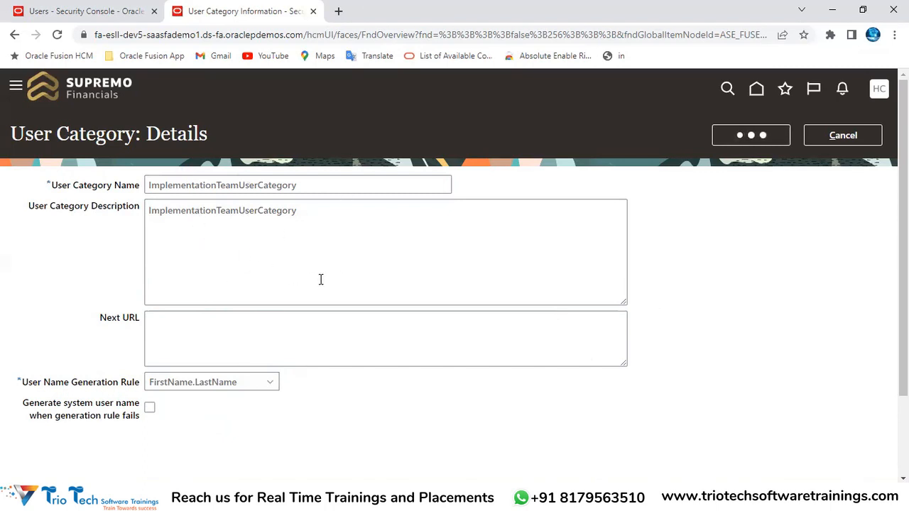
key("alt+Tab")
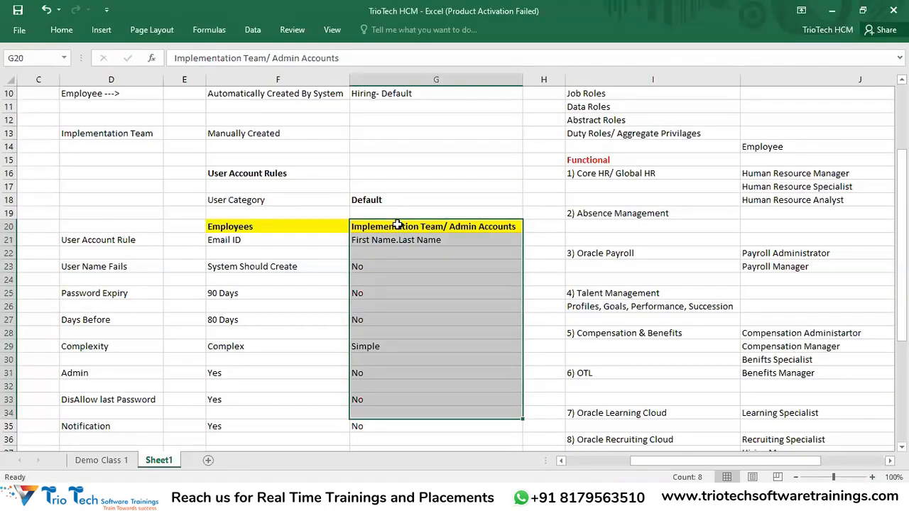
Check the Implementation Team password expiry rule in cell G25, then return to the browser
left_click(378, 291)
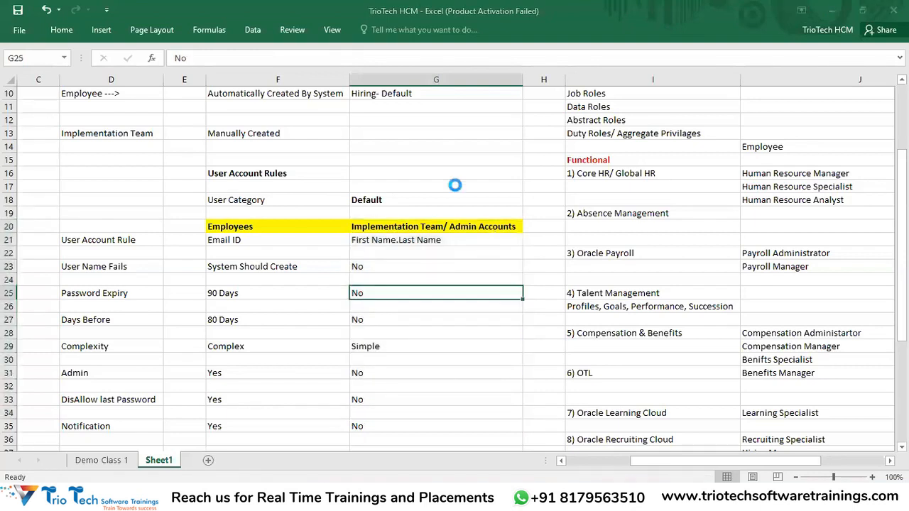
key("alt+Tab")
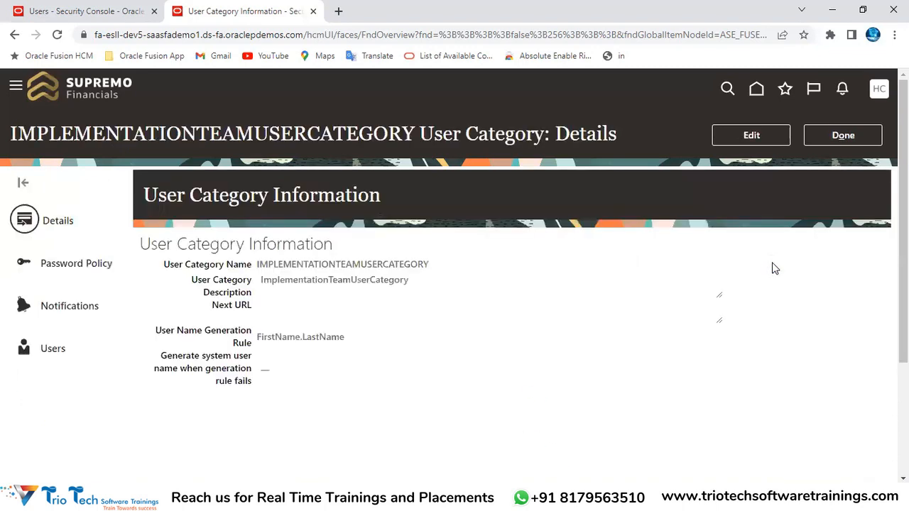
Edit the new category's password policy, setting password expiration to 9999 days
double_click(213, 135)
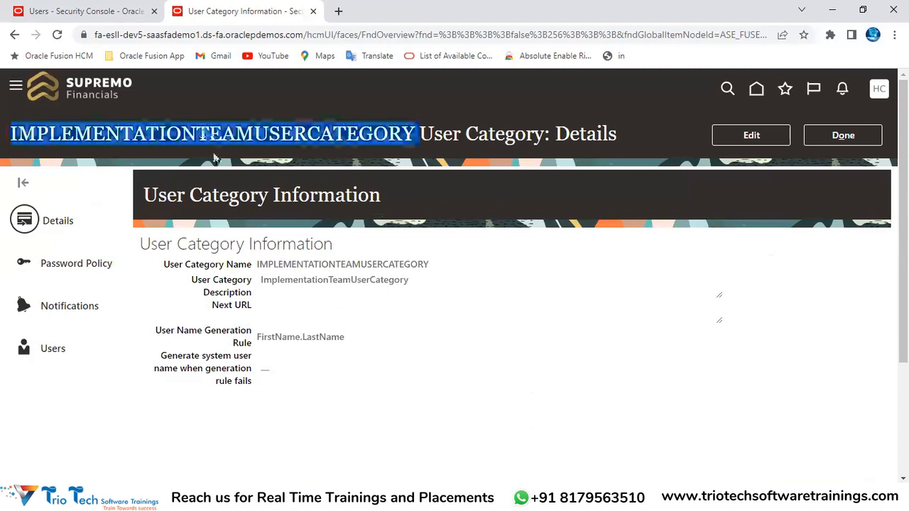
left_click(58, 274)
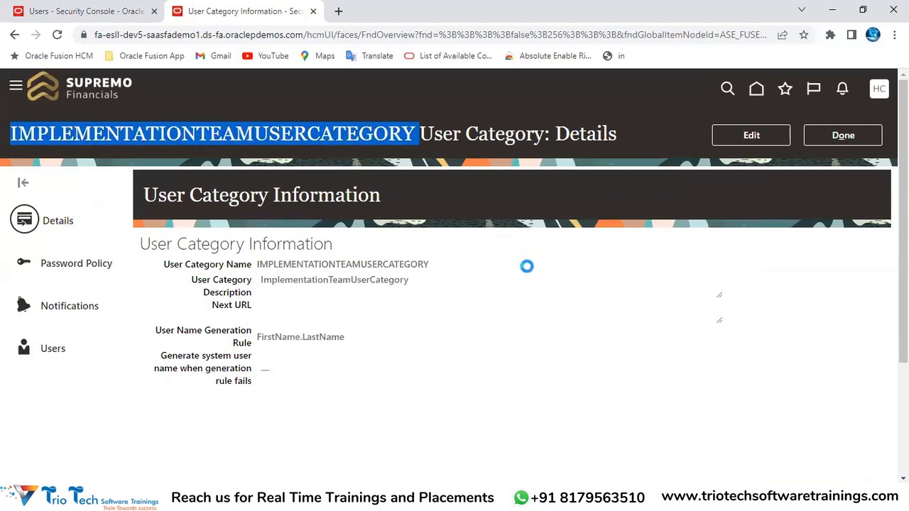
left_click(740, 141)
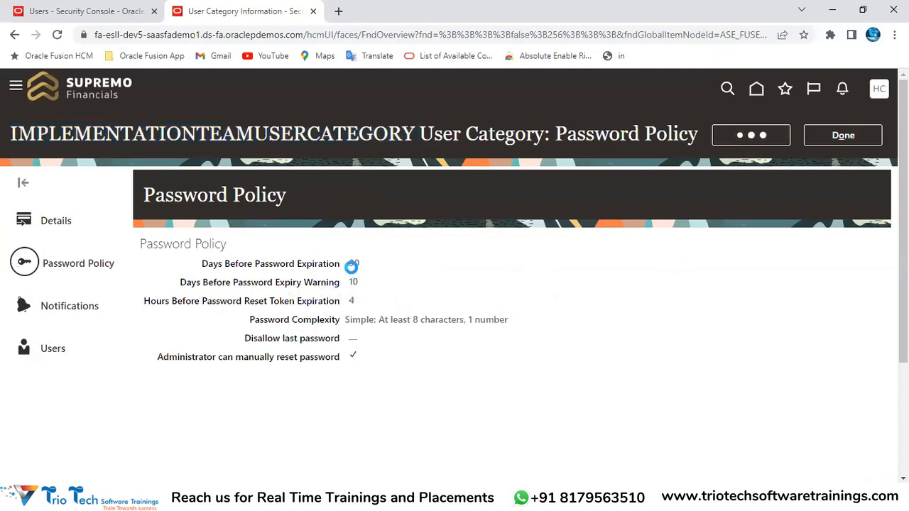
left_click_drag(236, 210, 284, 209)
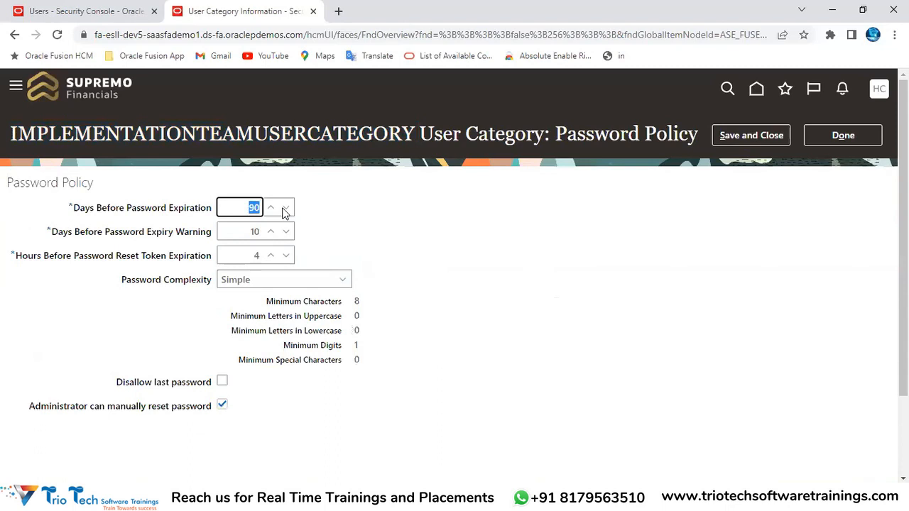
key("BackSpace")
type("9999")
left_click(346, 244)
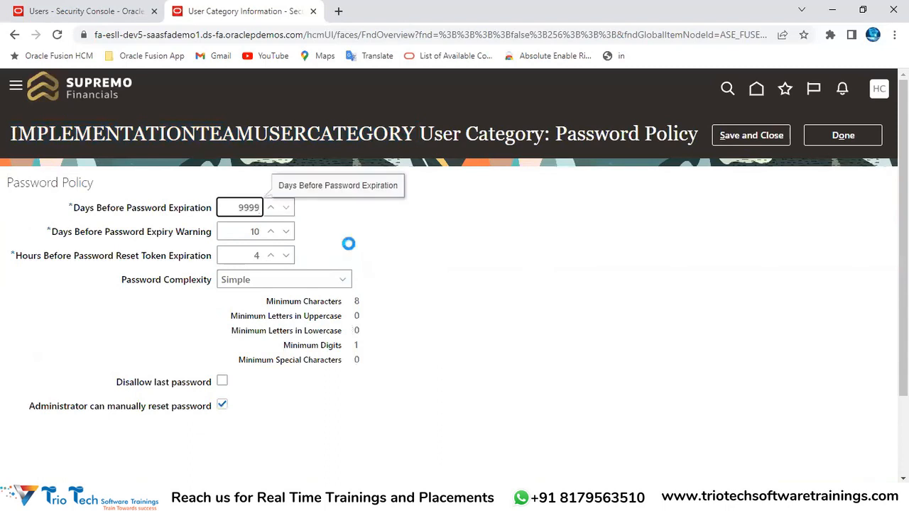
left_click_drag(123, 235, 250, 250)
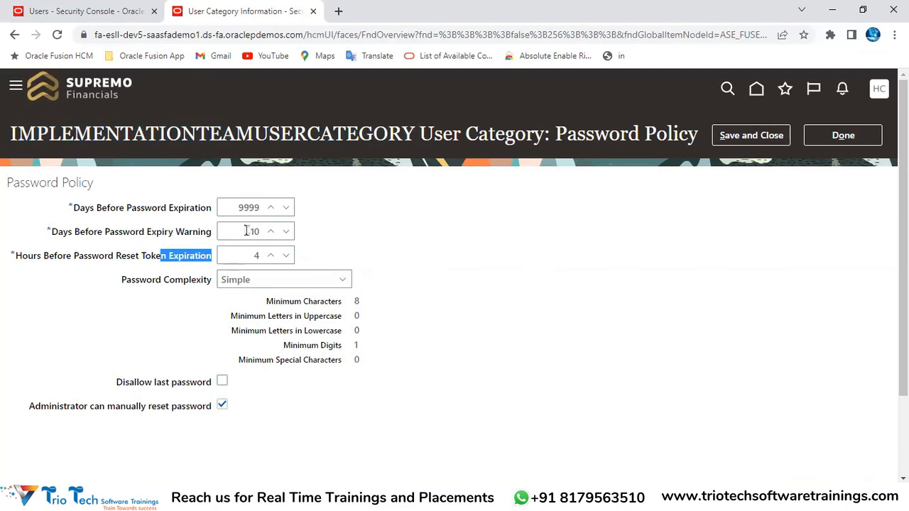
double_click(255, 230)
double_click(257, 208)
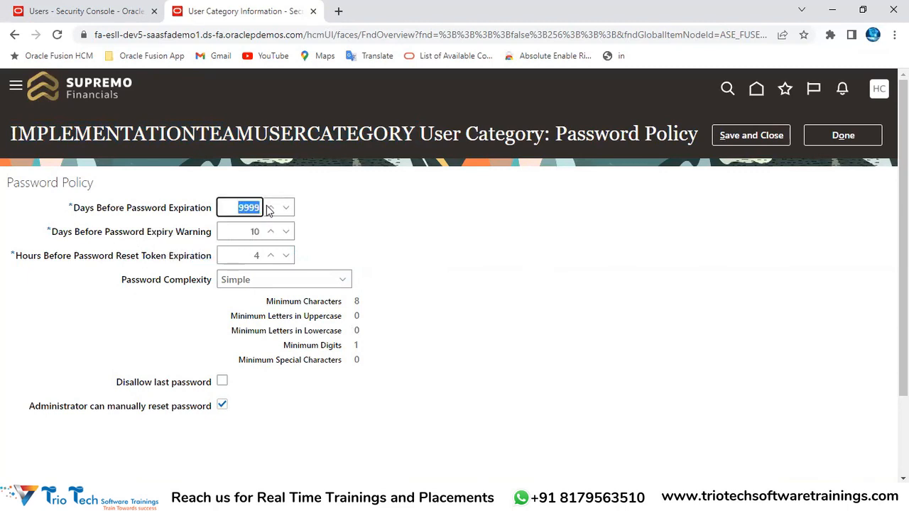
double_click(254, 255)
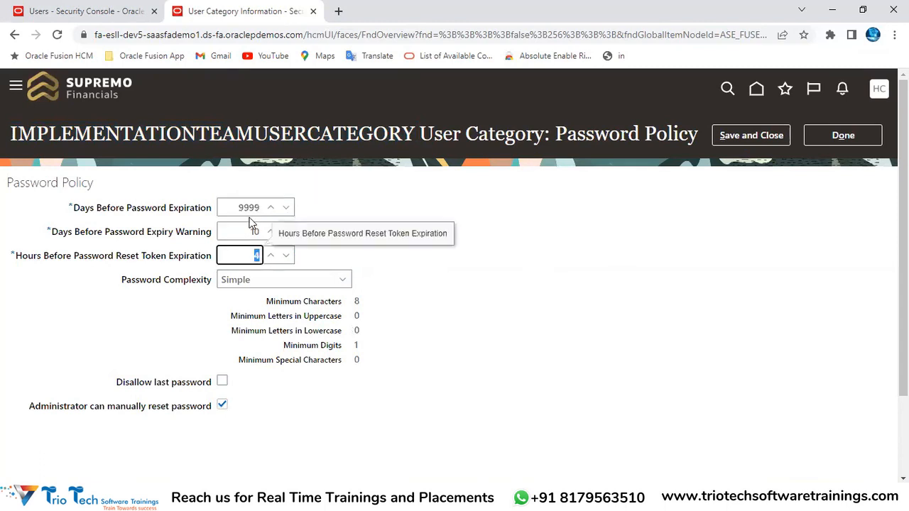
Choose Simple password complexity, matching the spreadsheet's complexity rule
left_click(237, 280)
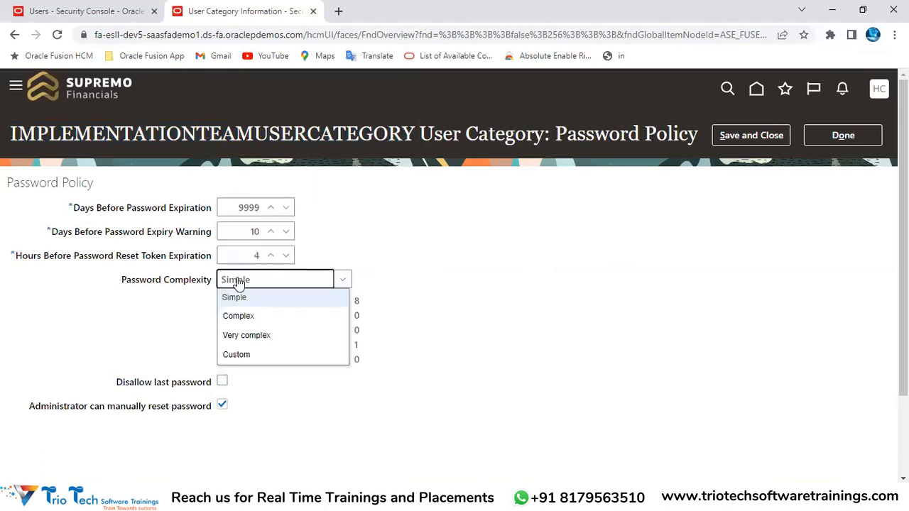
left_click(237, 299)
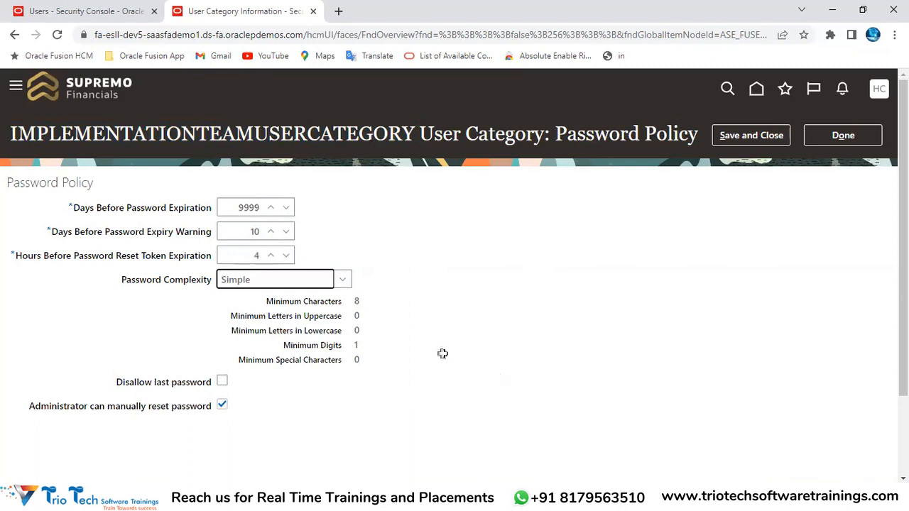
key("alt+Tab")
left_click(377, 351)
key("alt+Tab")
Turn off administrator manual password reset, verify against Excel, and save the password policy
scroll(243, 393, "down", 2)
left_click(223, 305)
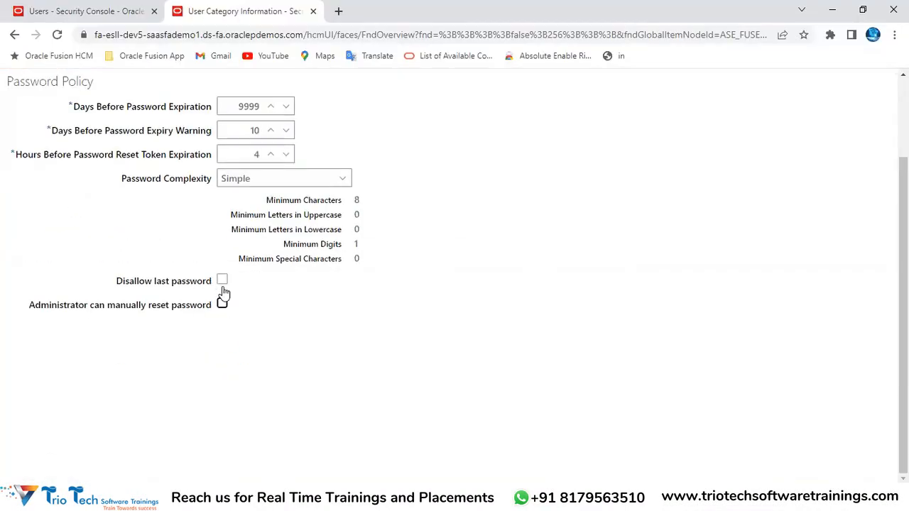
key("alt+Tab")
left_click(360, 398)
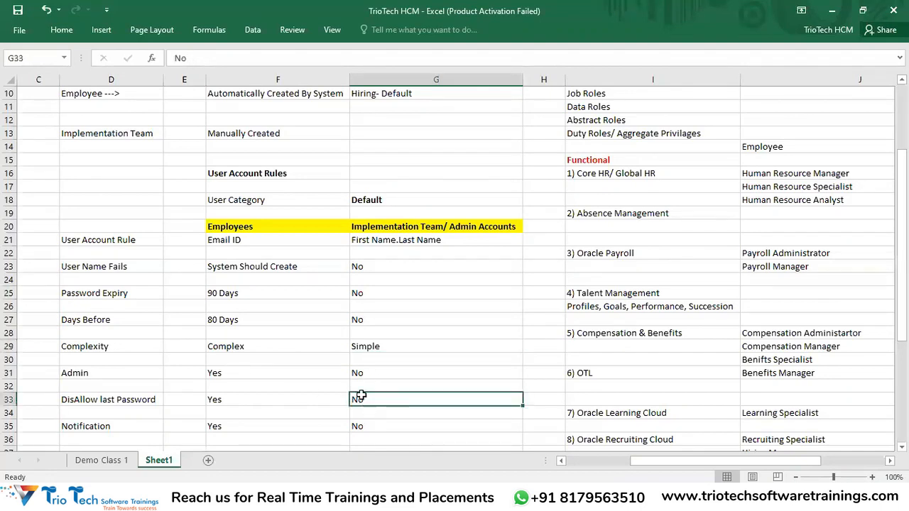
key("alt+Tab")
scroll(710, 170, "up", 2)
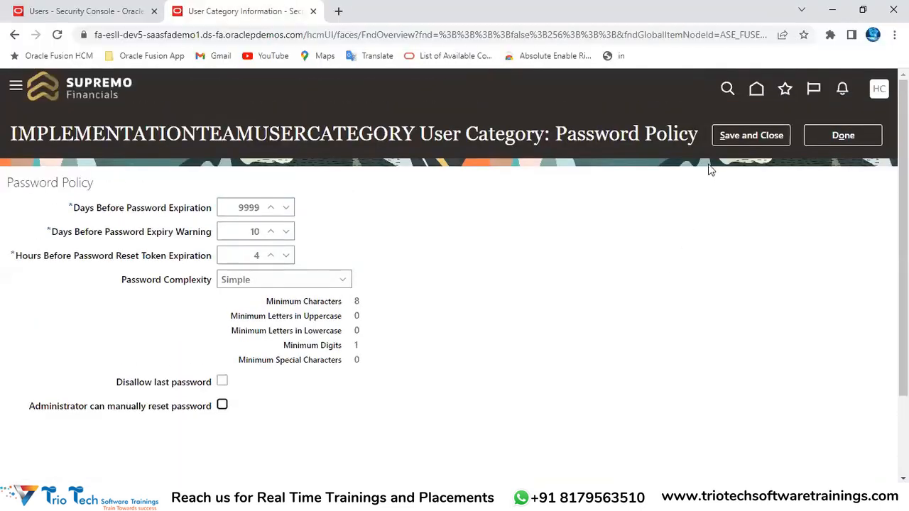
left_click(739, 137)
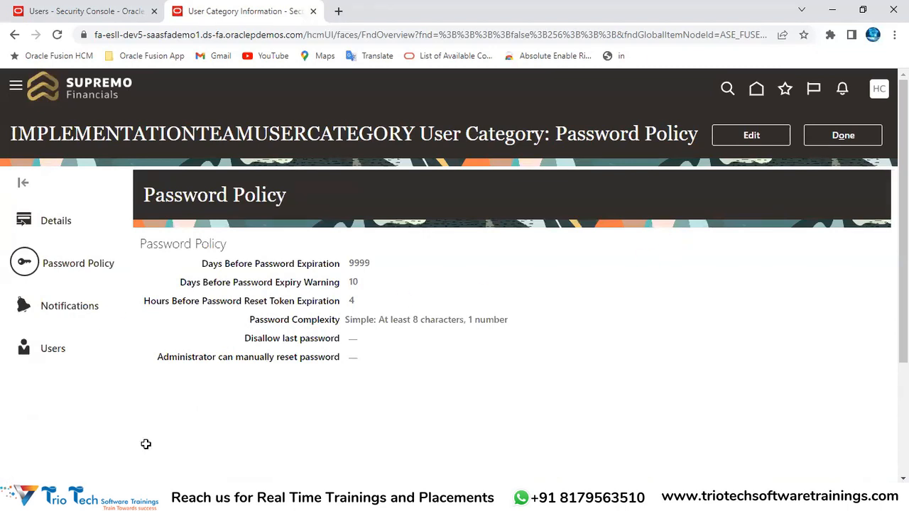
key("alt+Tab")
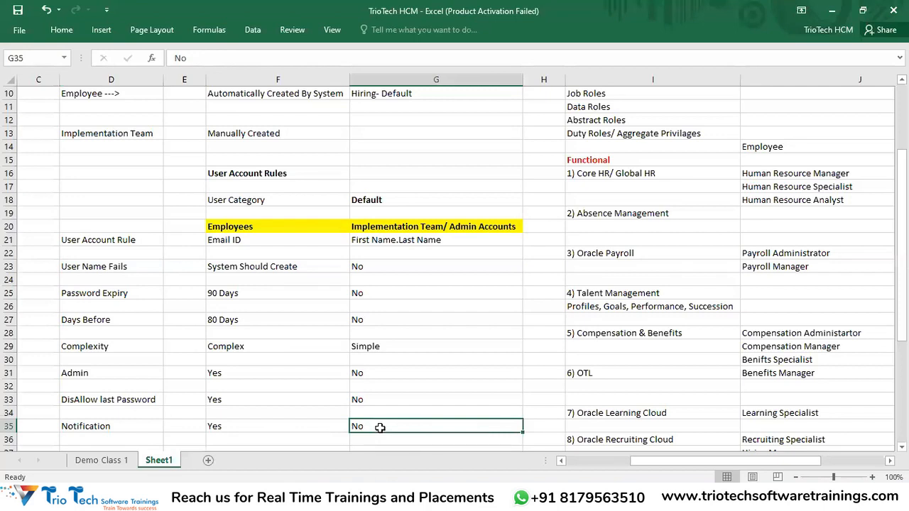
left_click(404, 229)
Uncheck Enable notifications in the category's notification settings and save
key("alt+Tab")
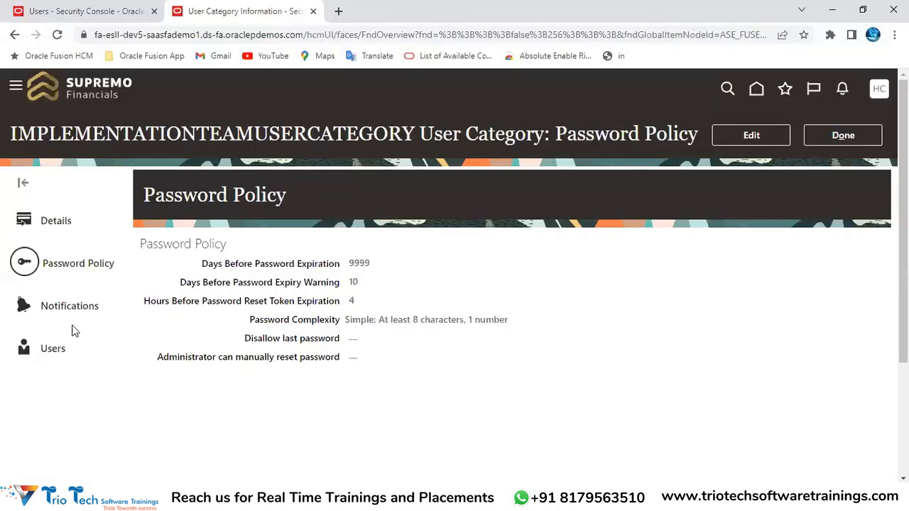
left_click(67, 311)
left_click(731, 141)
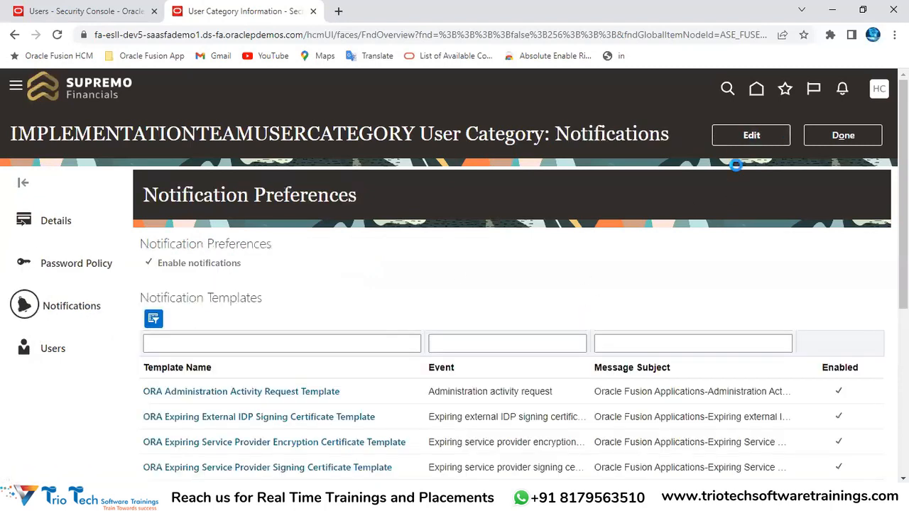
scroll(582, 215, "down", 4)
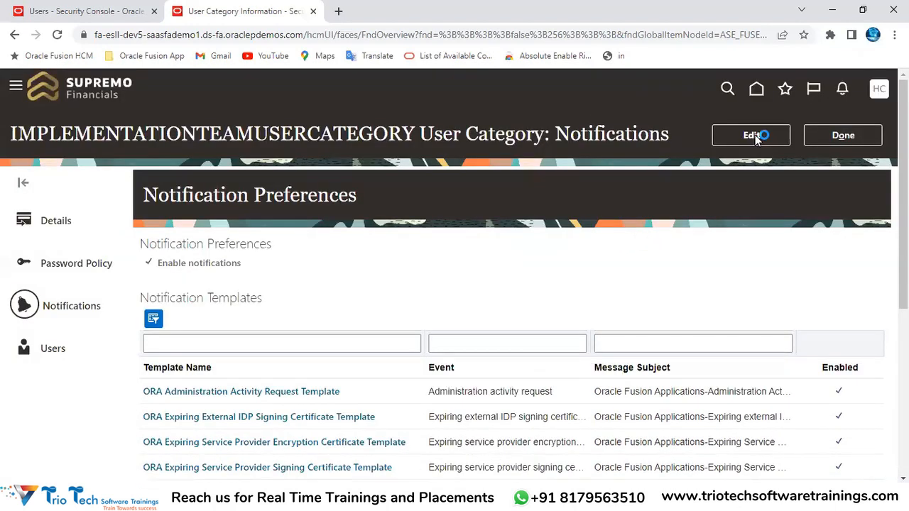
left_click(754, 136)
scroll(425, 258, "down", 3)
scroll(425, 258, "up", 3)
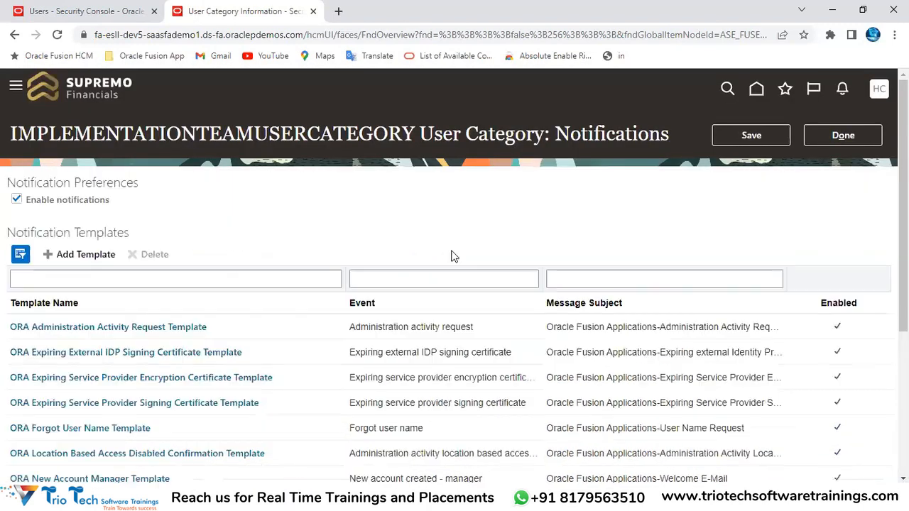
left_click(17, 202)
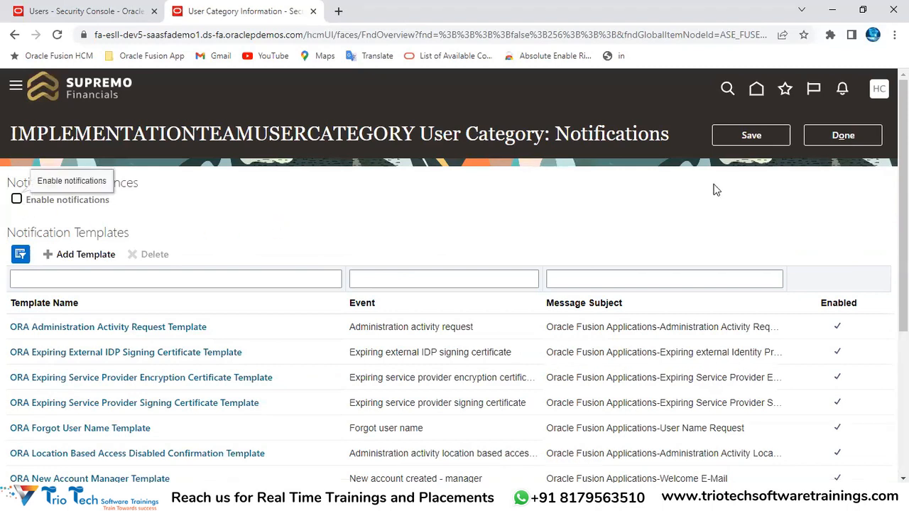
left_click(748, 136)
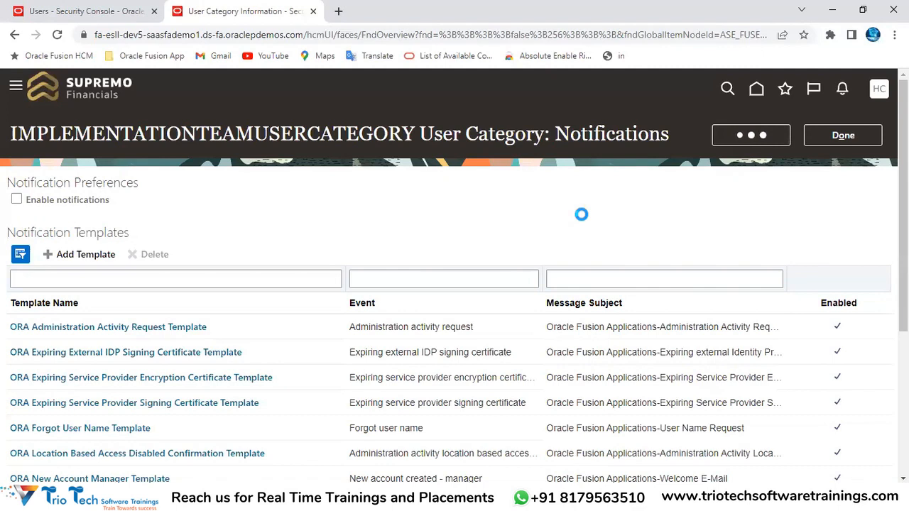
Confirm the admin accounts 'Notification: No' rule in the Excel workbook
left_click(309, 498)
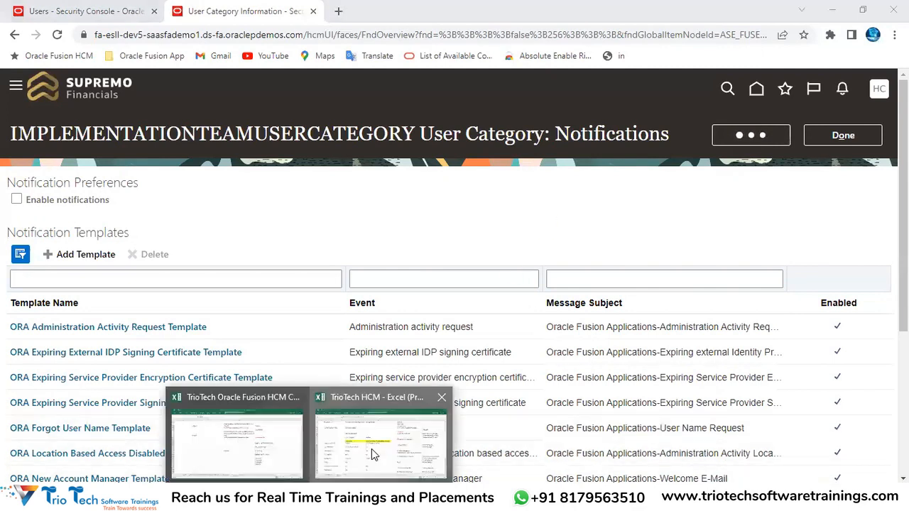
left_click(372, 449)
left_click(373, 428)
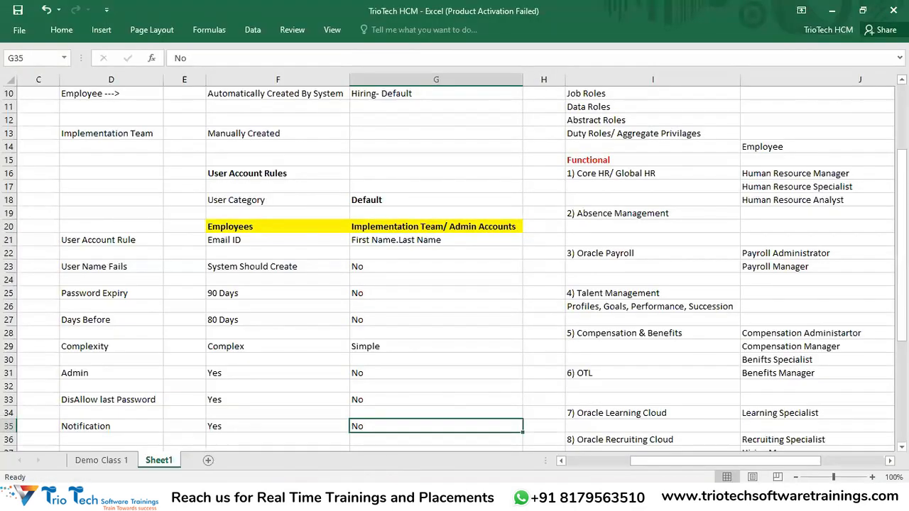
Return from the Excel rules sheet to the category's Notifications page in Chrome
key("alt+Tab")
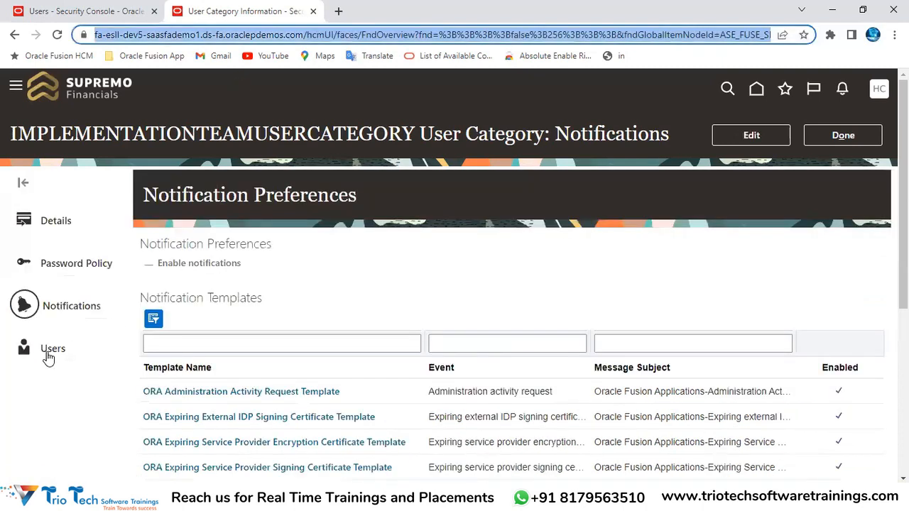
View the category's assigned users, finish with the category, and go to the Security Console Users page
left_click(55, 356)
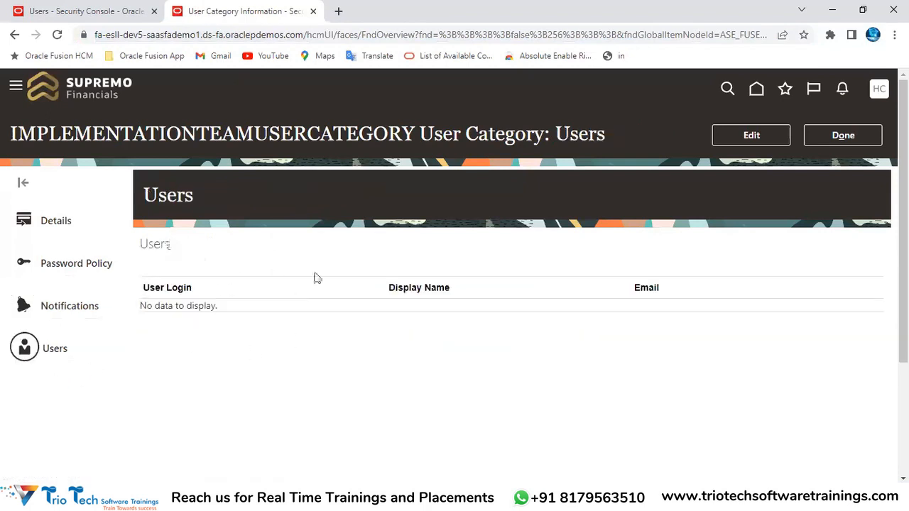
left_click(851, 137)
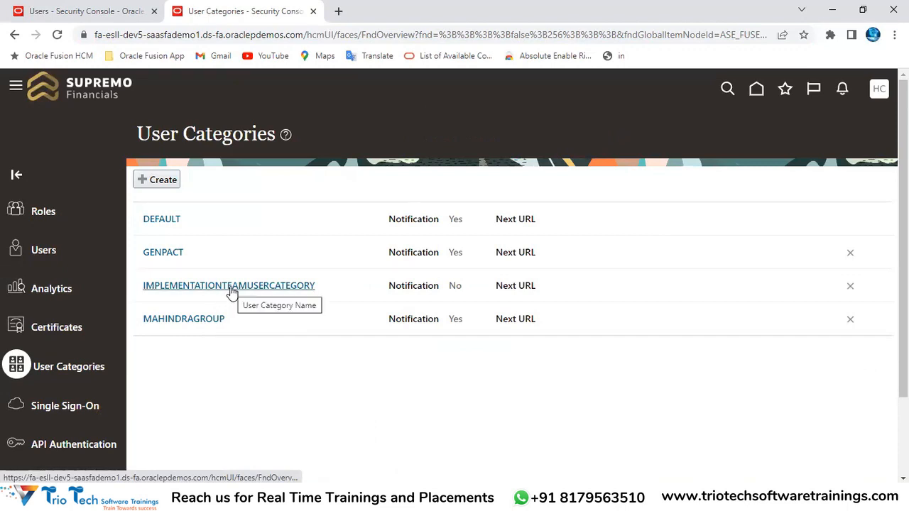
left_click(53, 254)
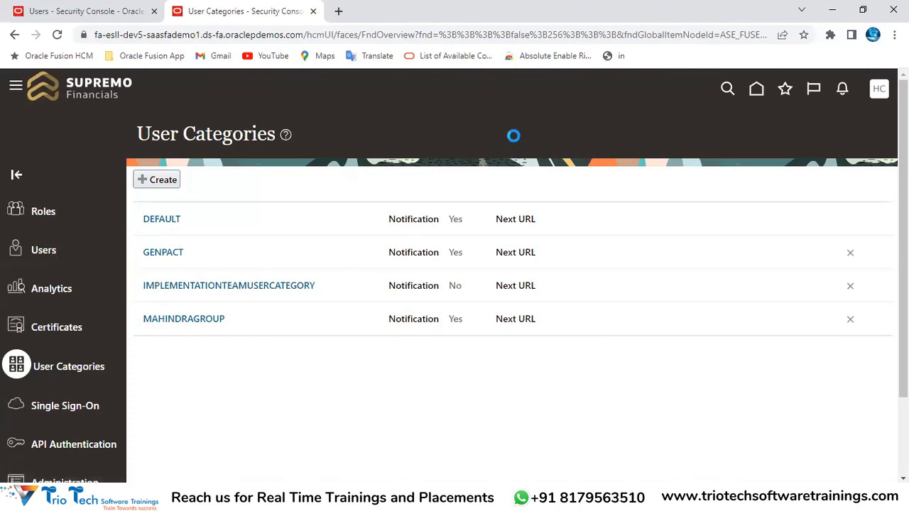
left_click_drag(157, 138, 601, 173)
Start a new user account and select IMPLEMENTATIONTEAMUSERCATEGORY as its user category
left_click(738, 143)
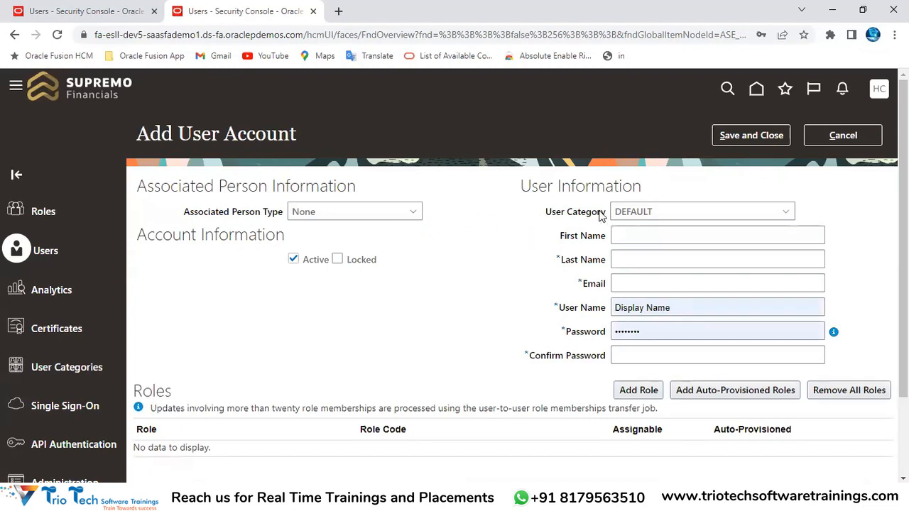
left_click_drag(544, 216, 635, 218)
left_click(645, 216)
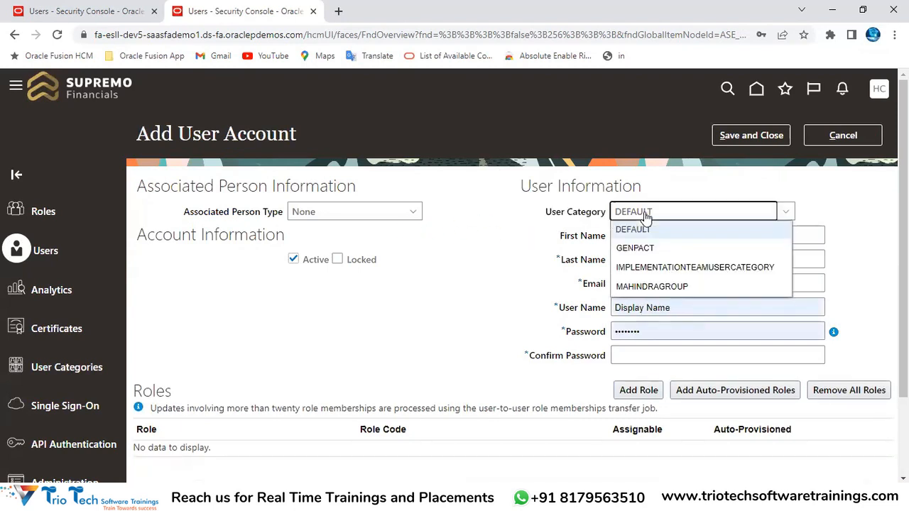
left_click(661, 268)
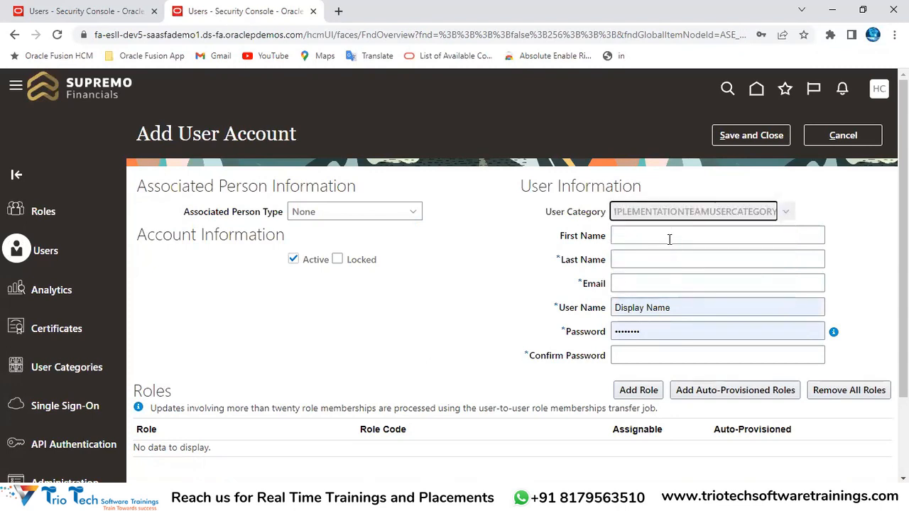
left_click(628, 236)
left_click(630, 259)
left_click(631, 283)
left_click(632, 306)
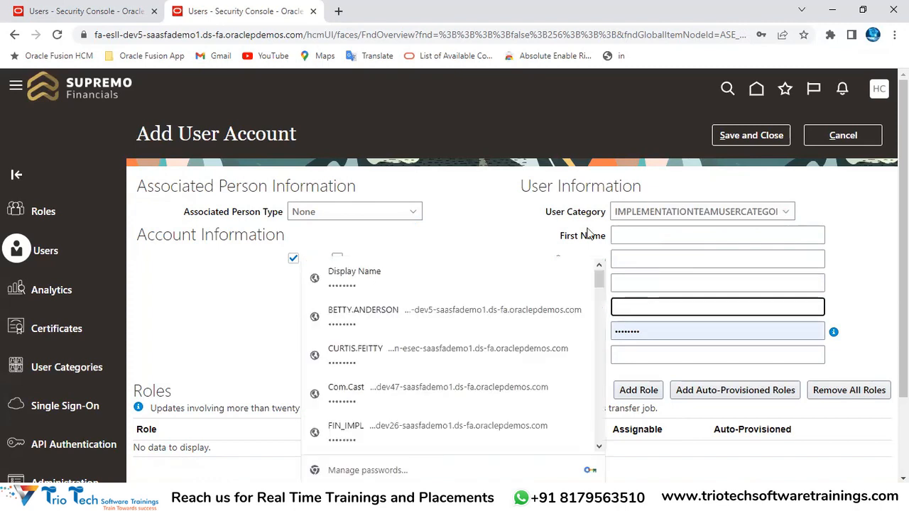
left_click(533, 220)
left_click_drag(546, 211, 617, 224)
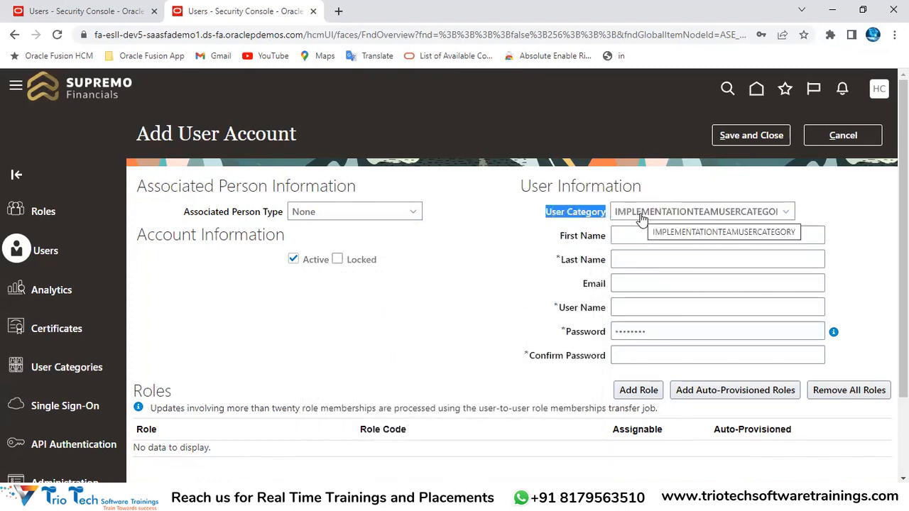
left_click_drag(558, 235, 599, 324)
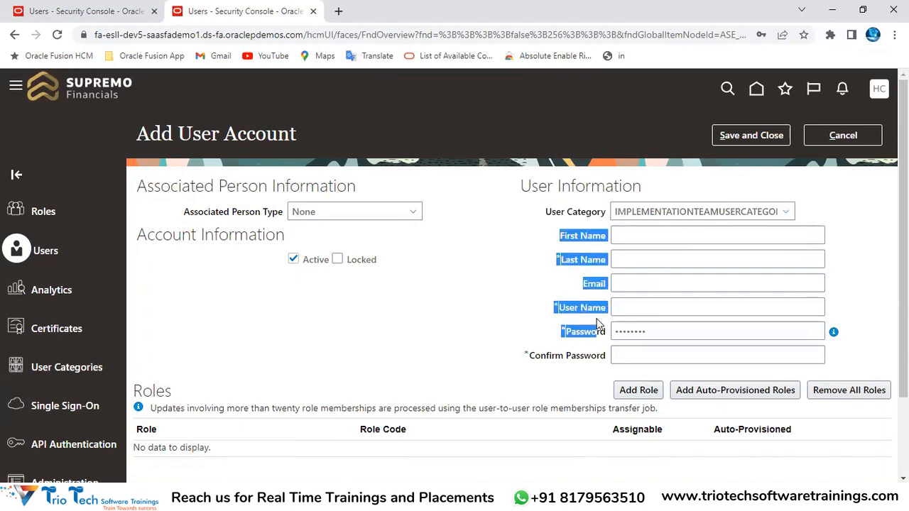
Reopen the user category list to confirm IMPLEMENTATIONTEAMUSERCATEGORY is offered, keeping it selected
left_click(618, 214)
left_click_drag(627, 211, 711, 212)
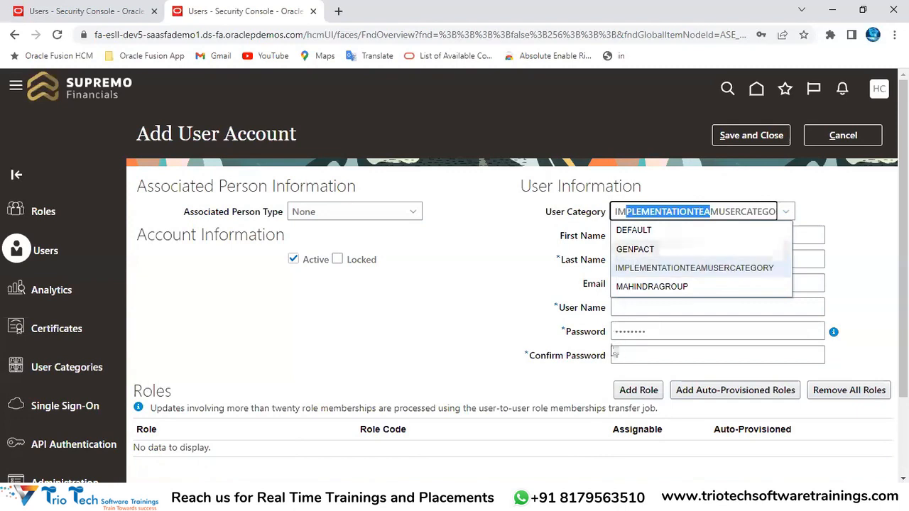
left_click(621, 309)
left_click(531, 207)
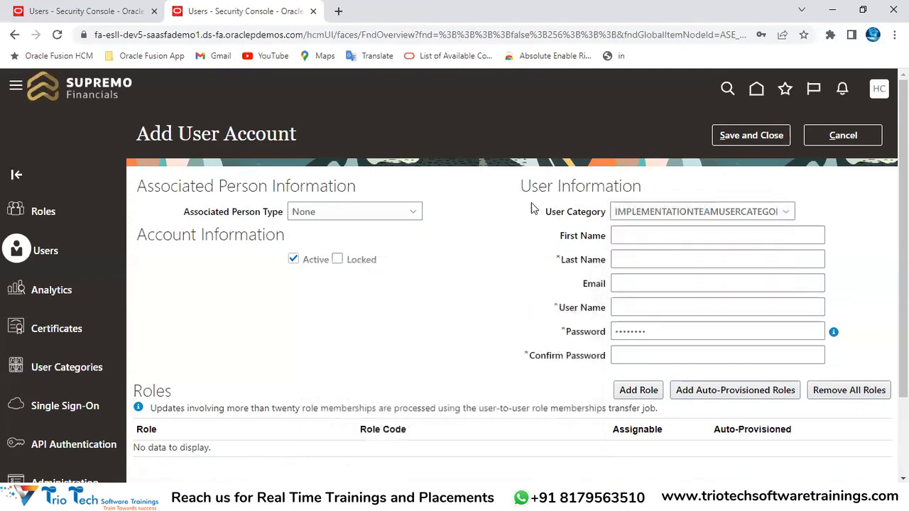
left_click(648, 216)
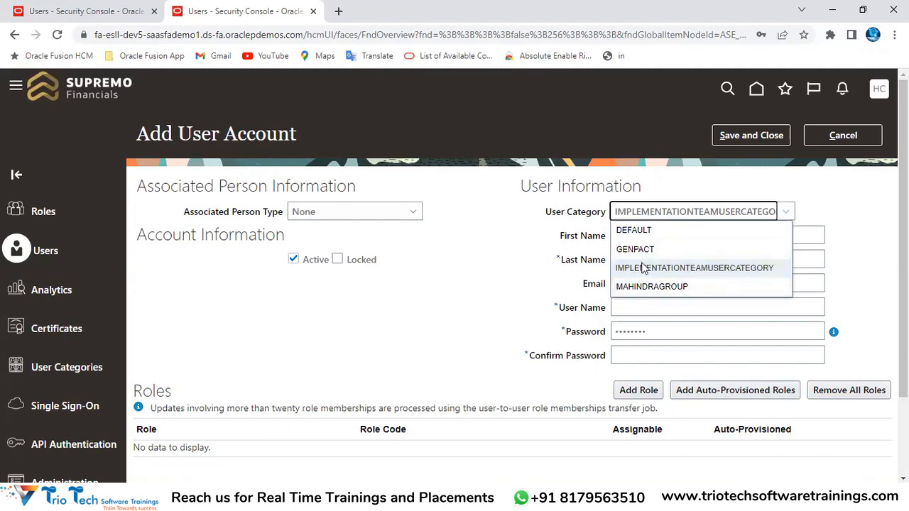
left_click(141, 34)
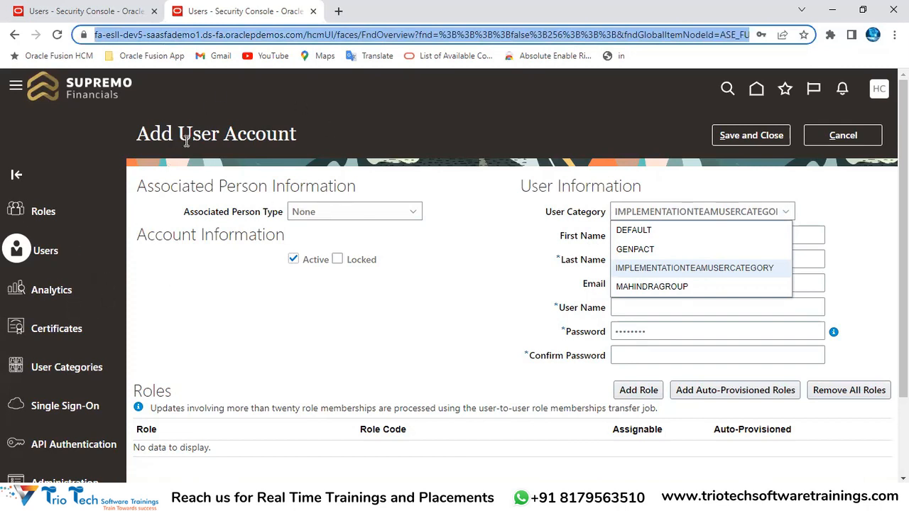
left_click_drag(549, 212, 609, 212)
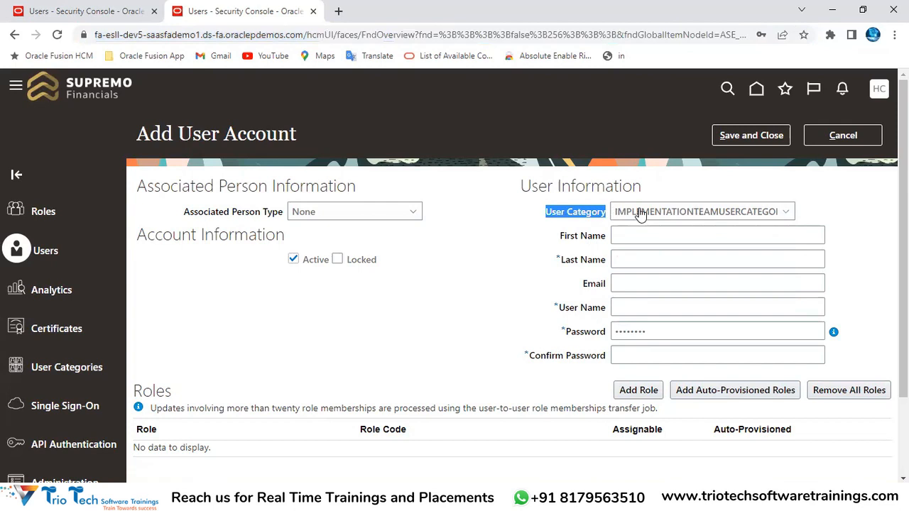
left_click(640, 211)
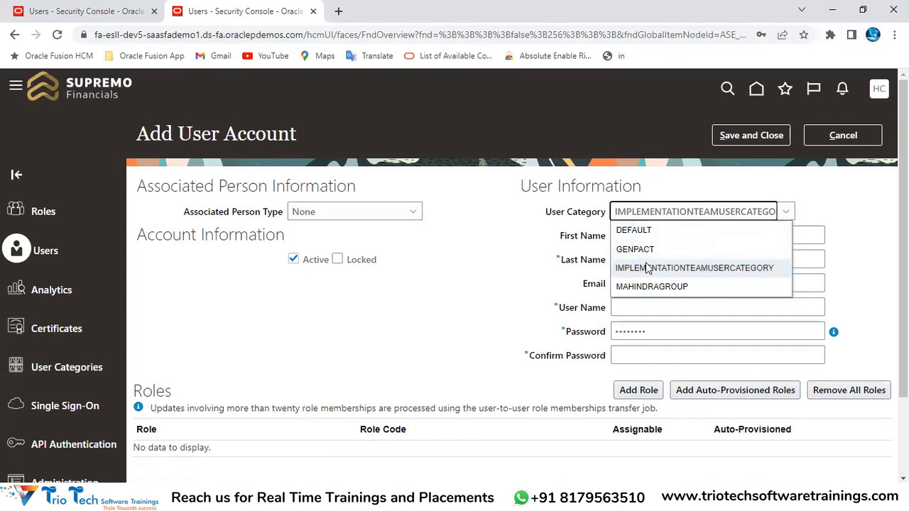
left_click(151, 37)
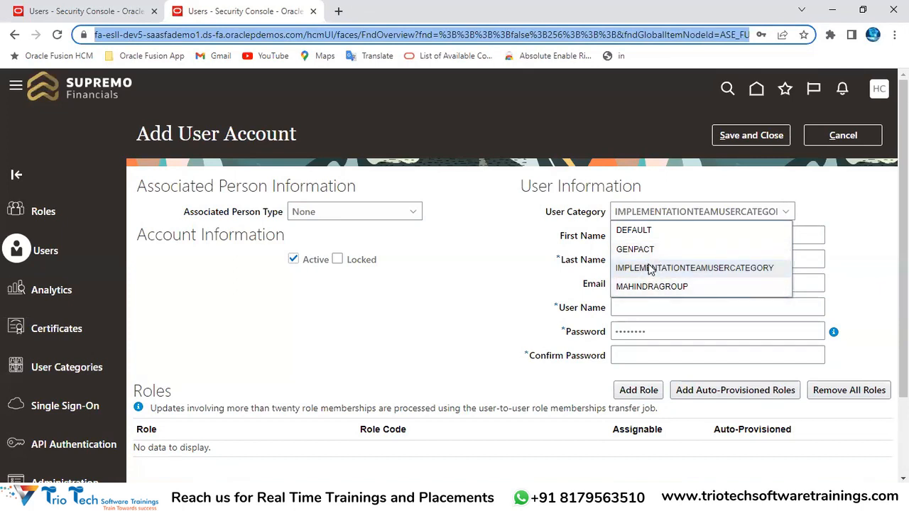
left_click(505, 288)
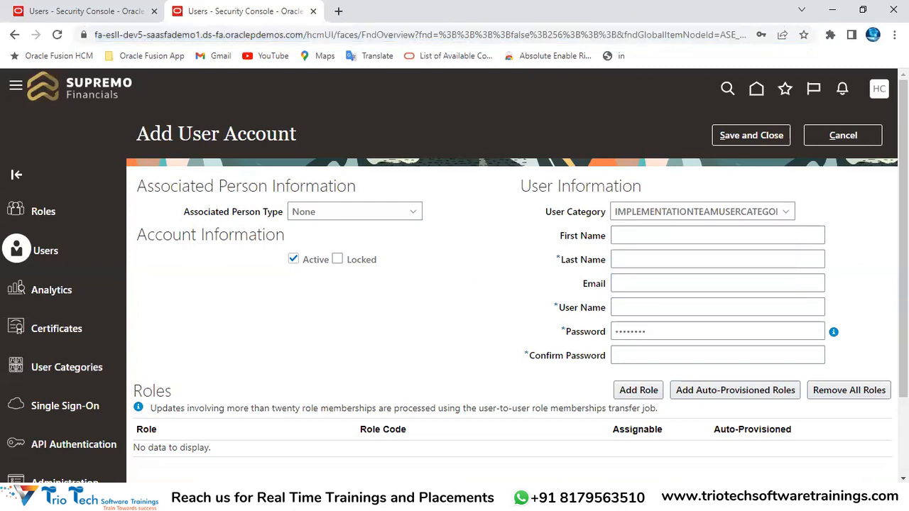
left_click(434, 430)
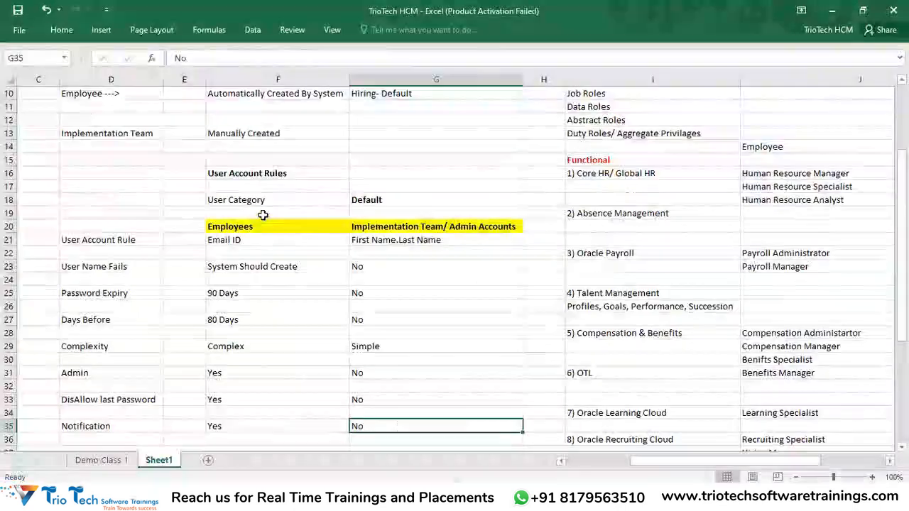
left_click_drag(254, 201, 236, 455)
left_click_drag(412, 107, 398, 399)
scroll(348, 306, "up", 2)
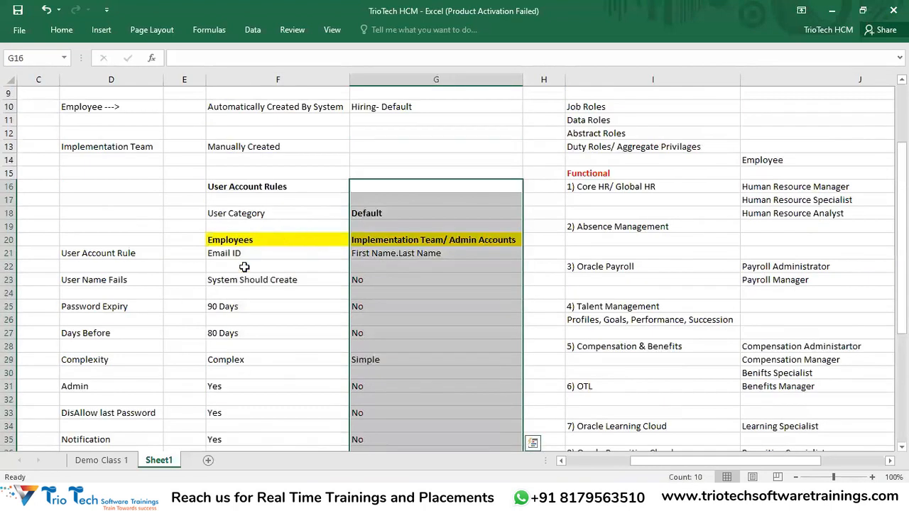
left_click(299, 244)
left_click(416, 245)
left_click(299, 240)
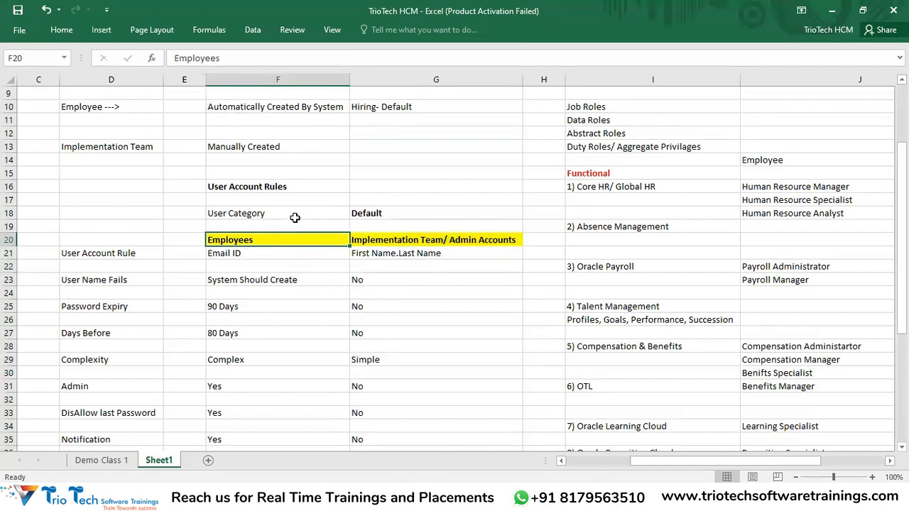
left_click(258, 214)
left_click(386, 240)
scroll(426, 251, "down", 2)
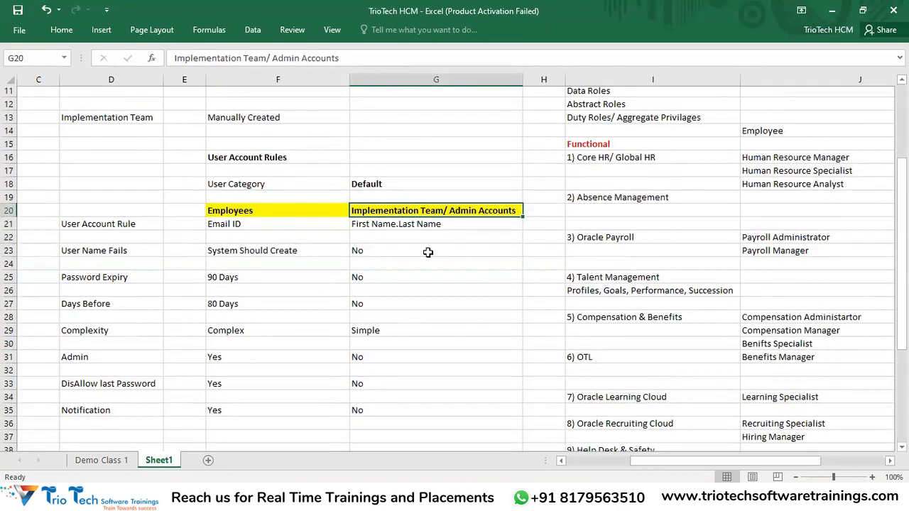
left_click_drag(390, 176, 357, 351)
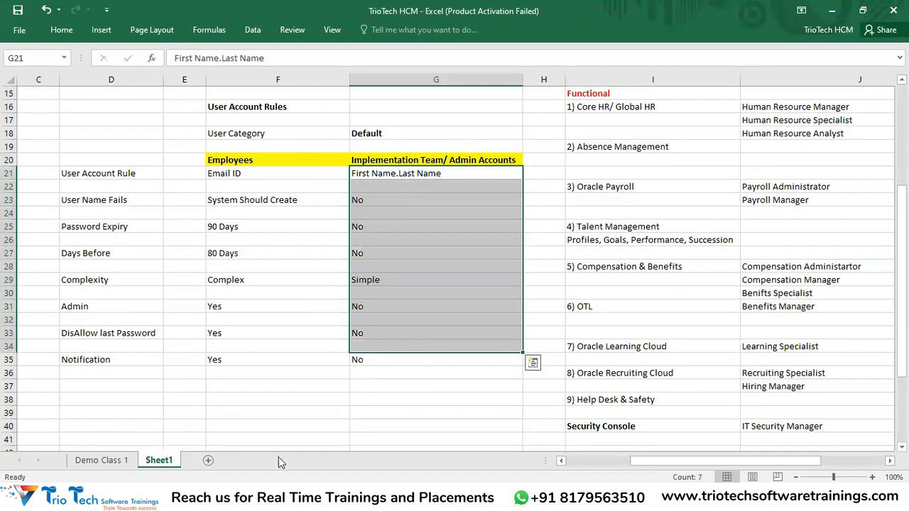
scroll(321, 400, "up", 1)
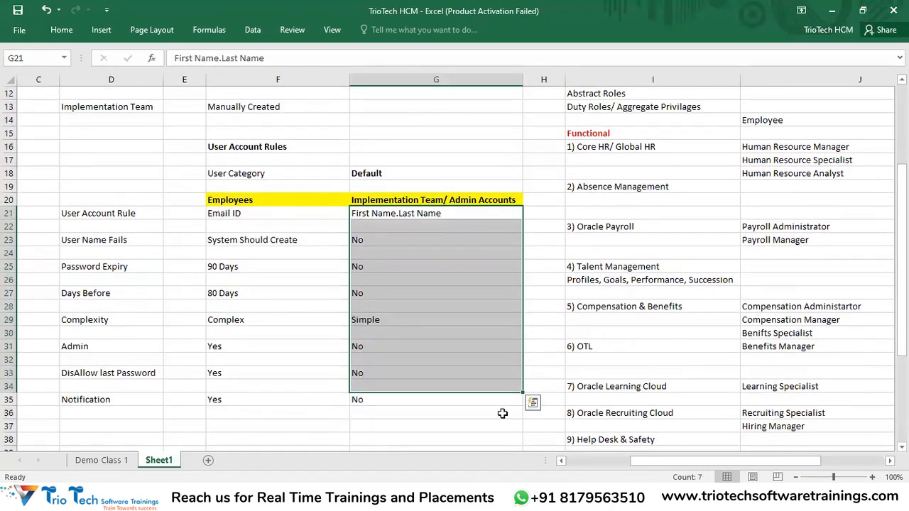
scroll(260, 220, "up", 4)
left_click(260, 217)
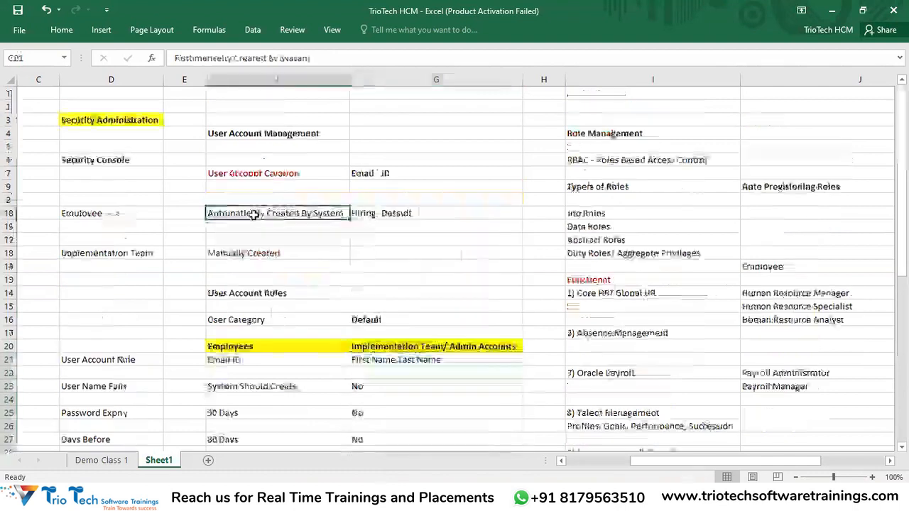
left_click(133, 213)
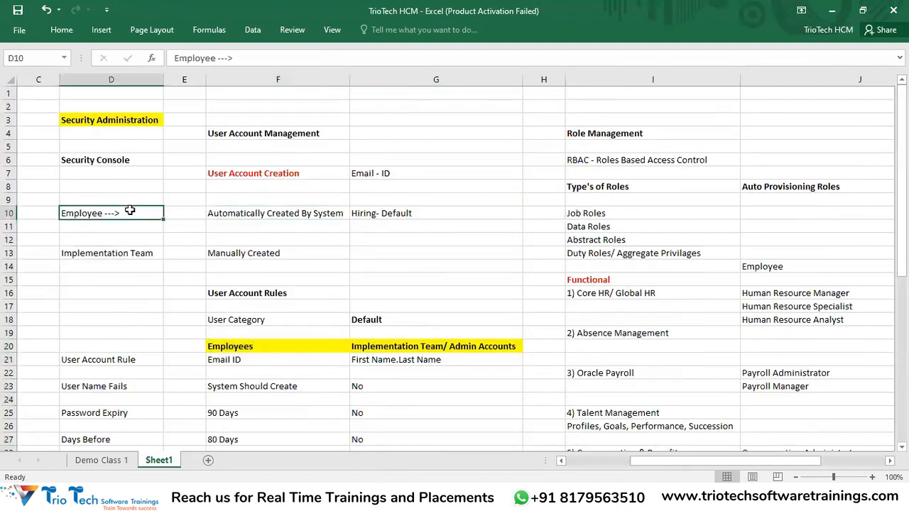
left_click(296, 214)
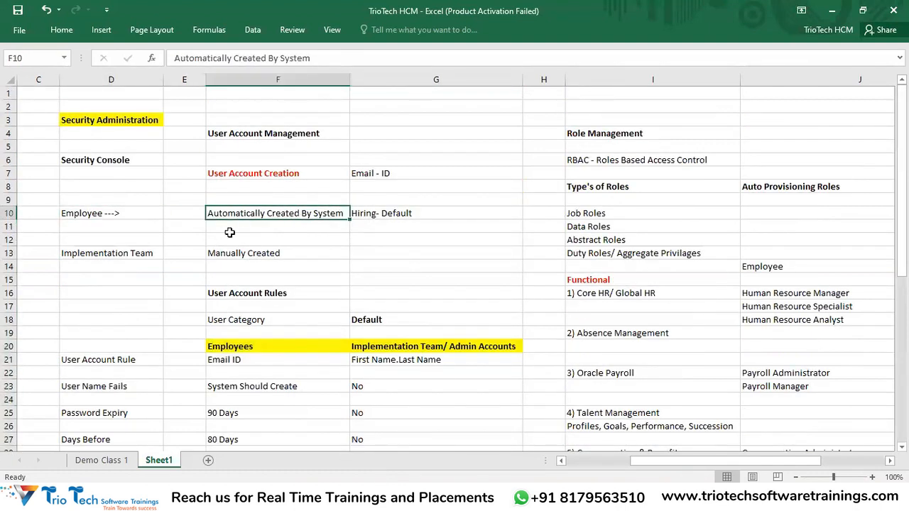
left_click(385, 213)
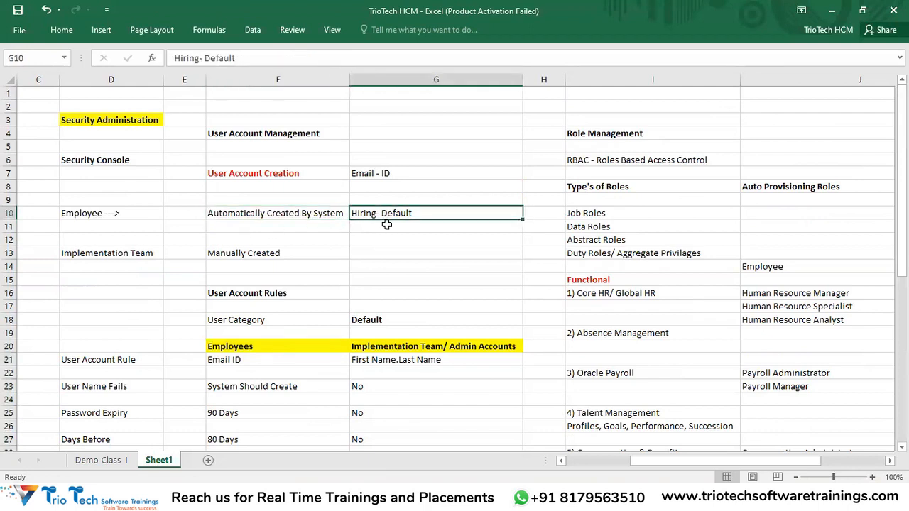
scroll(386, 225, "down", 2)
left_click(250, 499)
Set User Category to DEFAULT on the Add User Account form
left_click(677, 214)
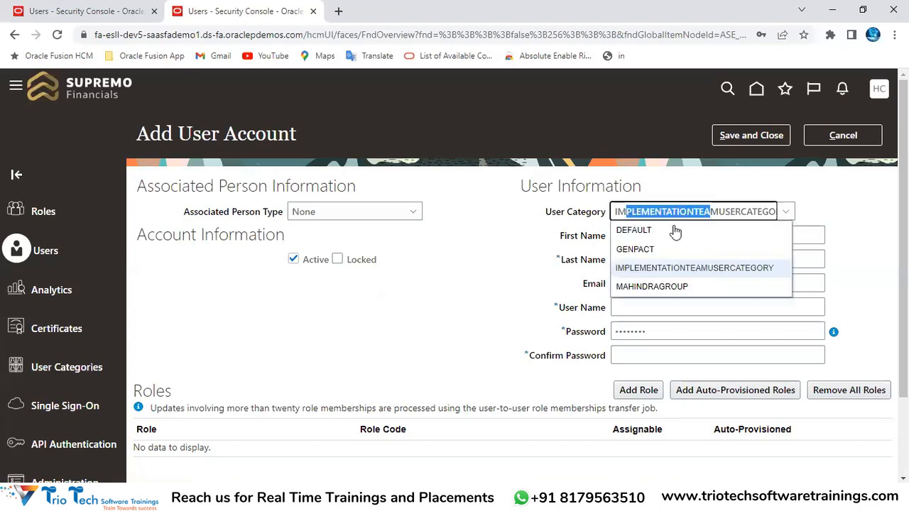
left_click(675, 231)
key("ctrl+l")
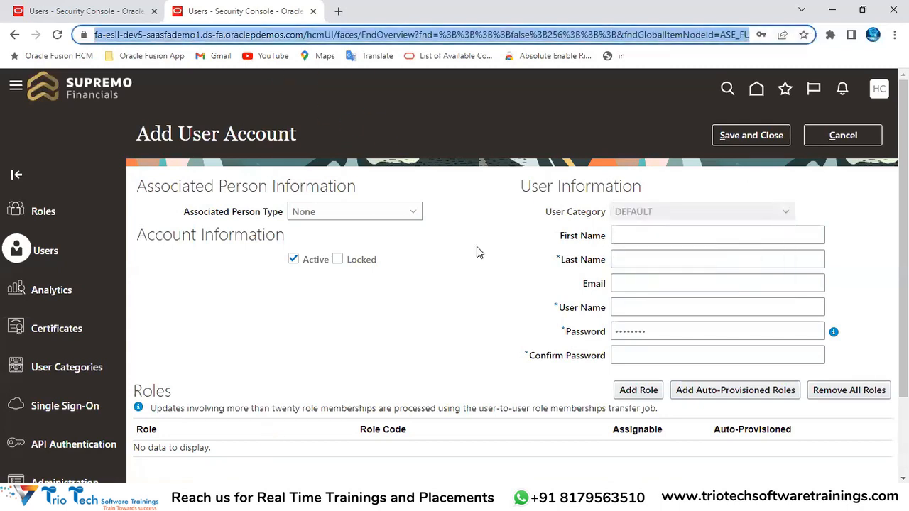
left_click_drag(546, 212, 627, 216)
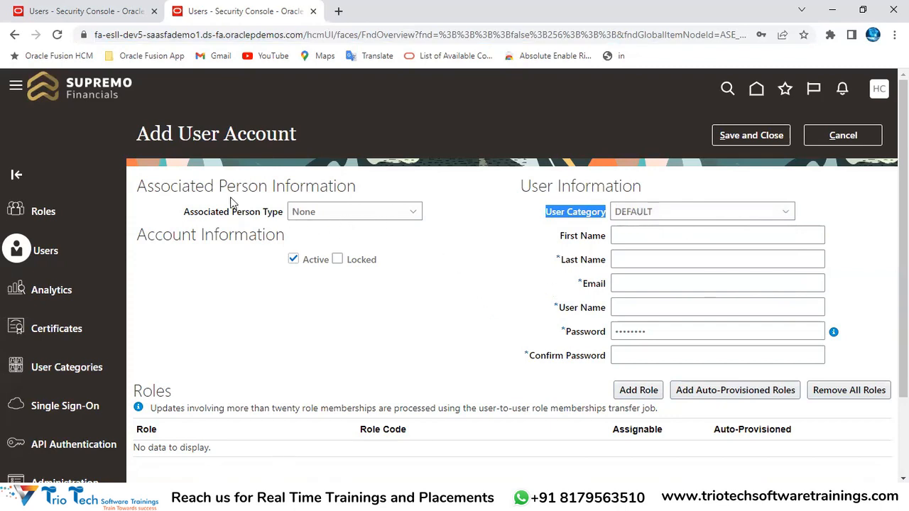
left_click_drag(179, 133, 257, 136)
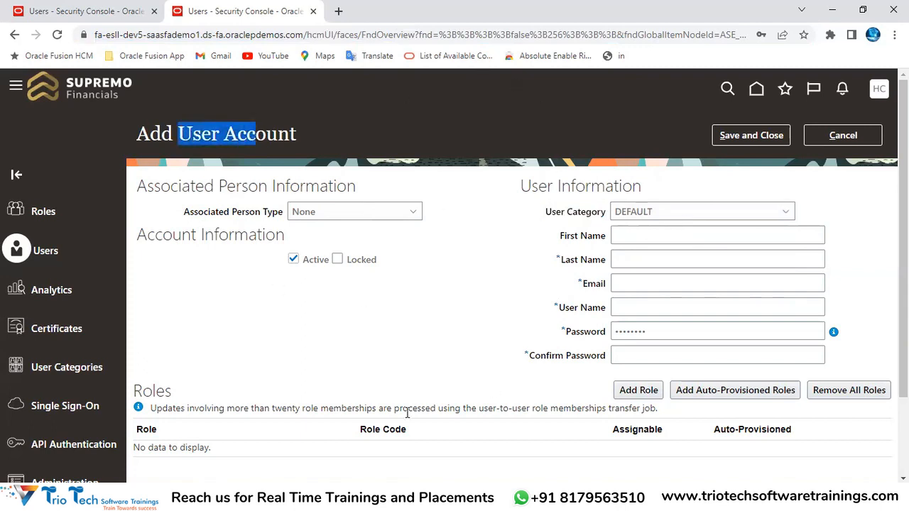
Keep associated person type None and switch User Category to IMPLEMENTATIONTEAMUSERCATEGORY
left_click(364, 217)
left_click(339, 233)
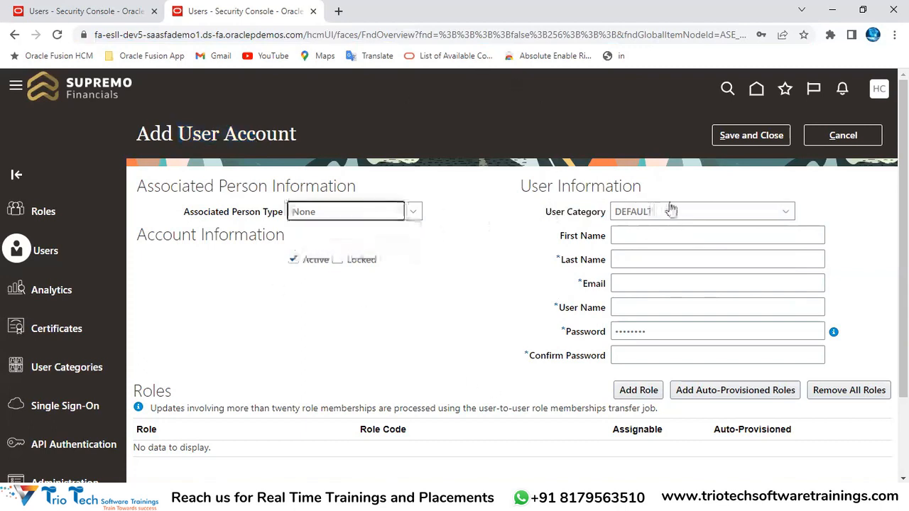
left_click(668, 211)
left_click(660, 268)
left_click(632, 240)
left_click(647, 290)
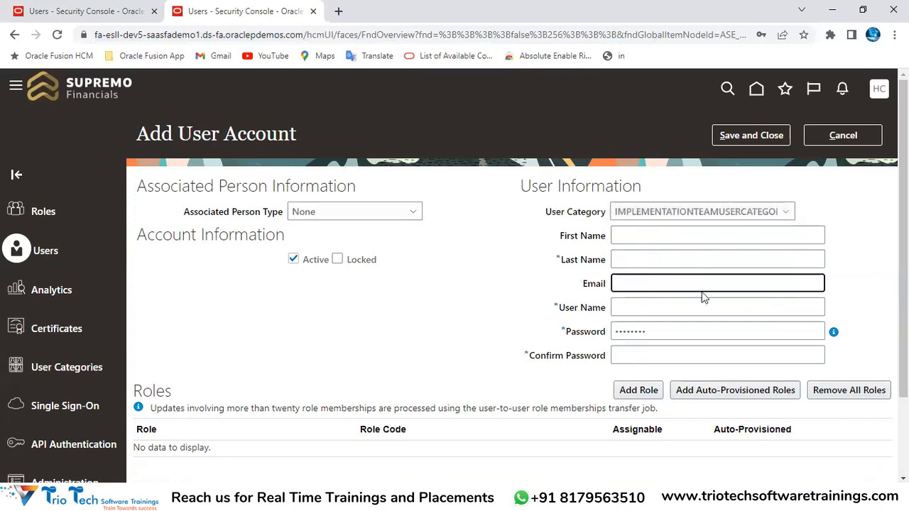
Cancel the Add User Account form, returning to the empty User Accounts search page
left_click(844, 136)
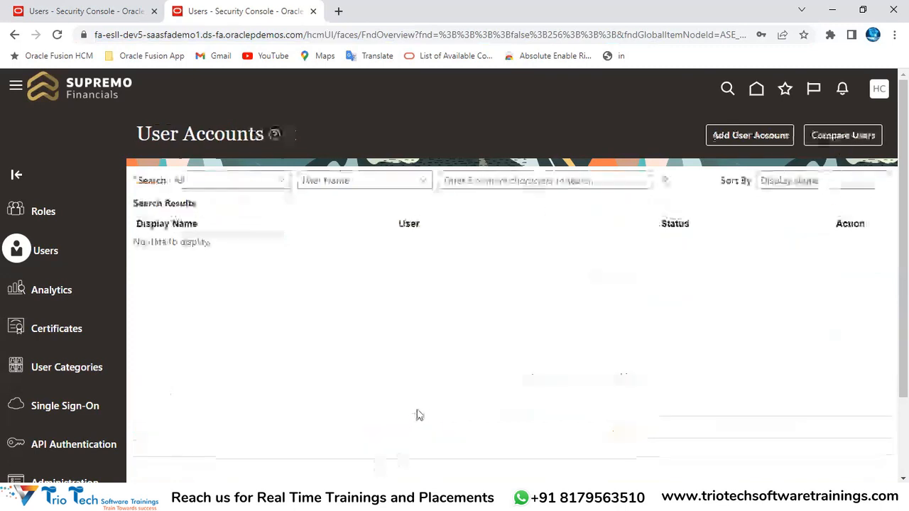
left_click_drag(151, 135, 256, 134)
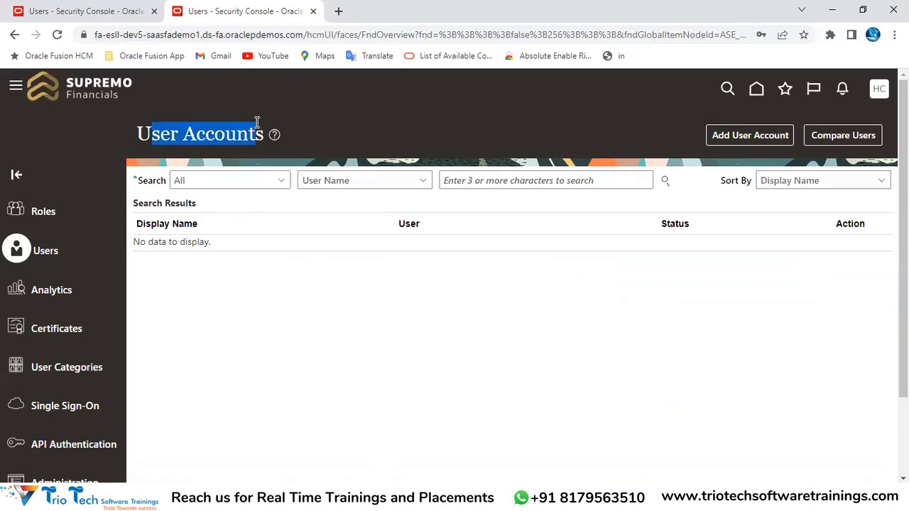
left_click(211, 35)
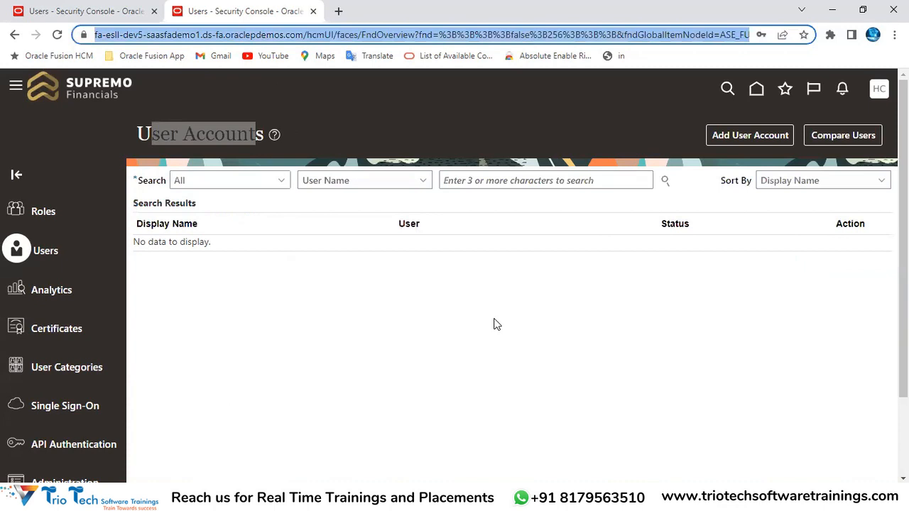
left_click(309, 499)
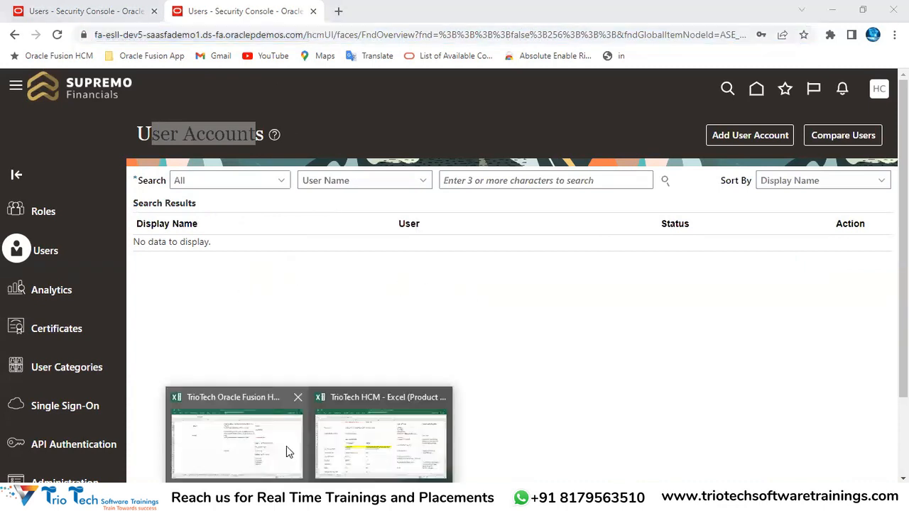
Return to the TrioTech HCM workbook and copy the 'Automatically Created By System' entry in F10
left_click(338, 446)
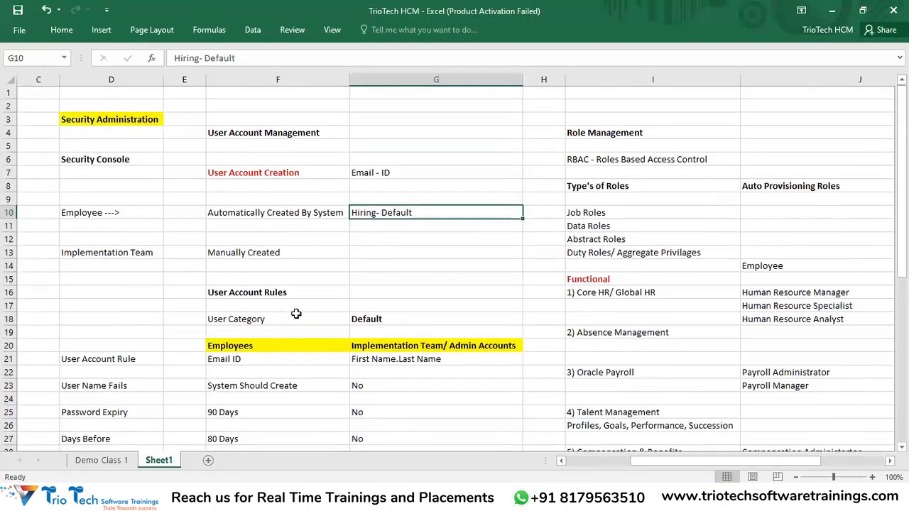
left_click(122, 119)
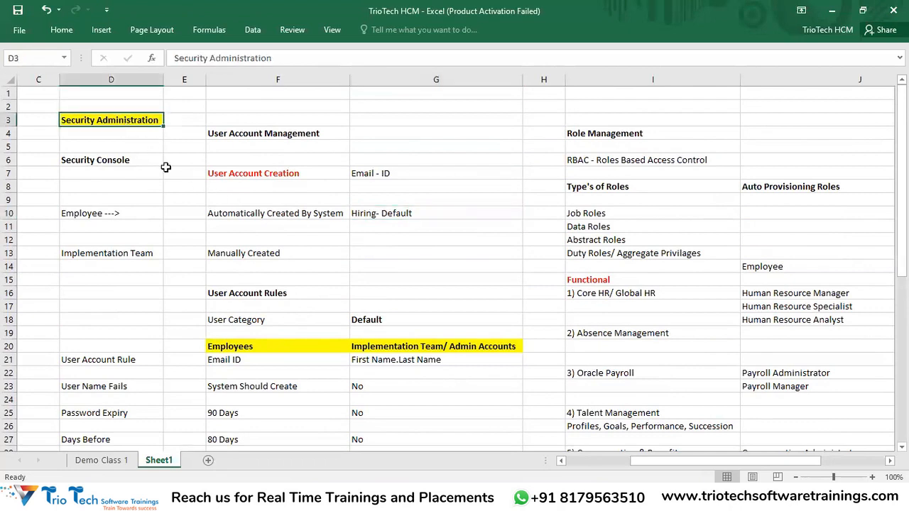
left_click_drag(277, 135, 463, 422)
scroll(463, 422, "up", 2)
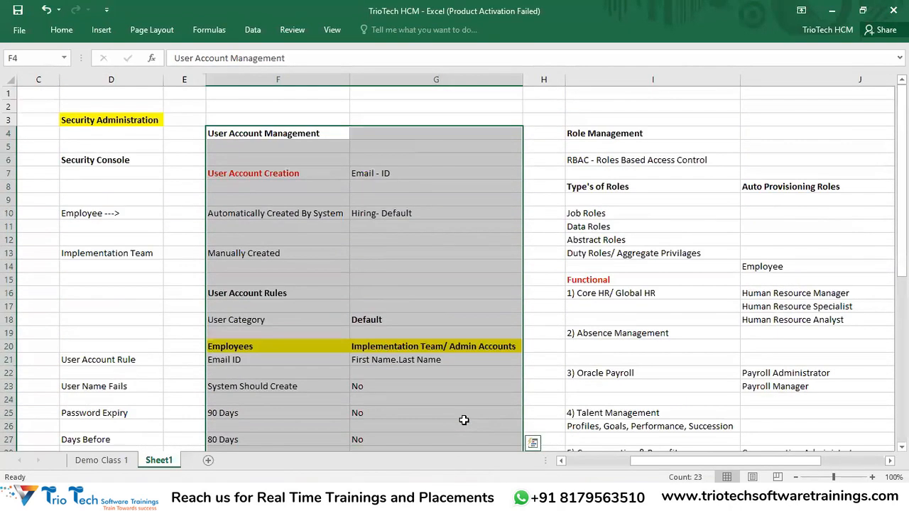
left_click(255, 213)
key("ctrl+c")
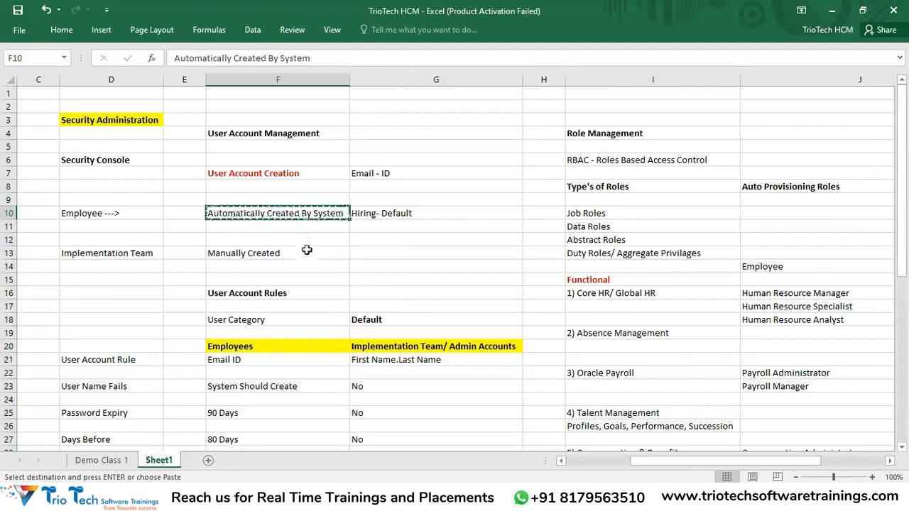
Review the Employee row rules D10–G10, 'Hiring- Default', and the '1) Core HR/ Global HR' entry
left_click(379, 214)
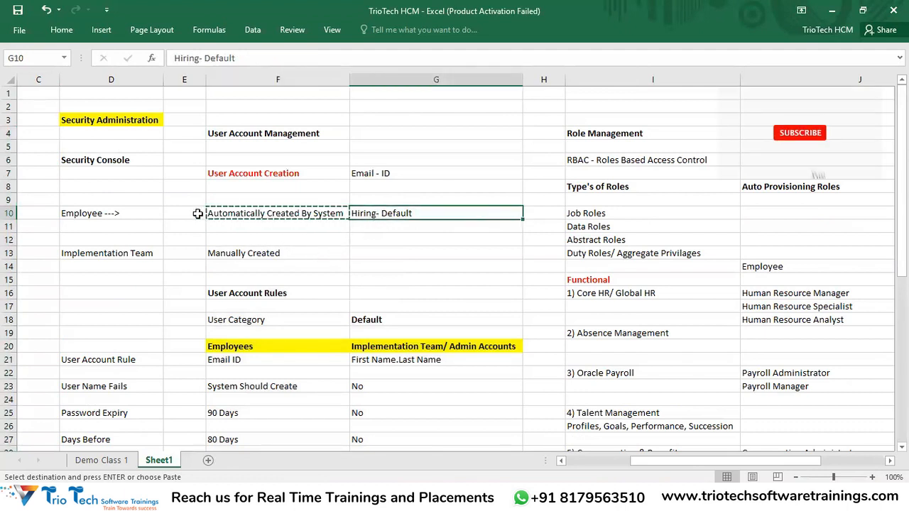
left_click_drag(138, 211, 370, 209)
left_click(371, 210)
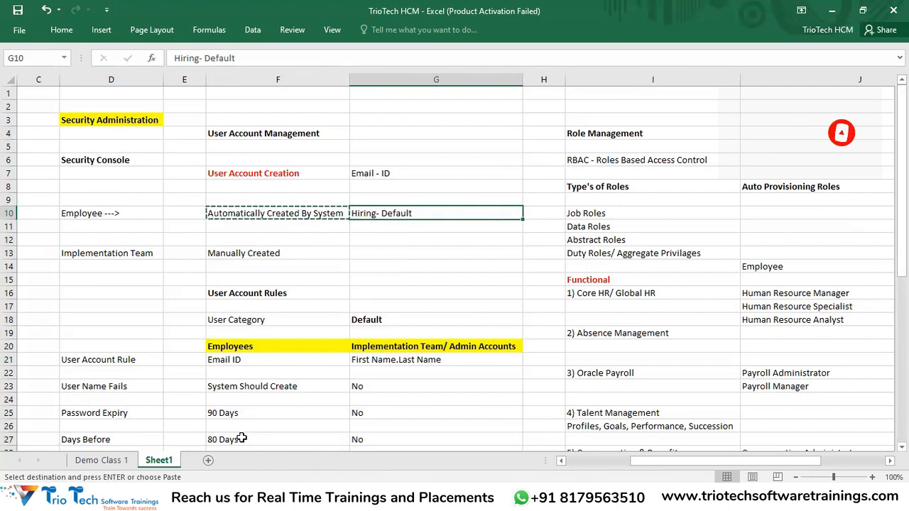
left_click(638, 293)
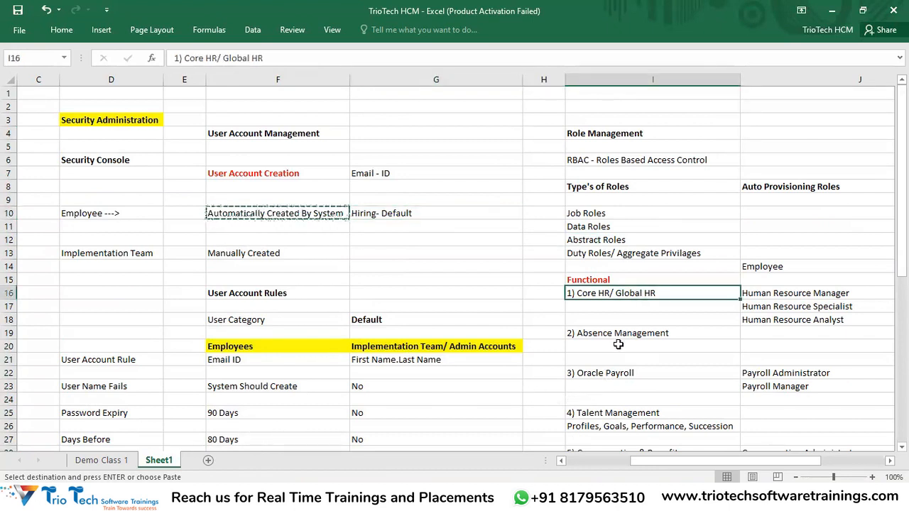
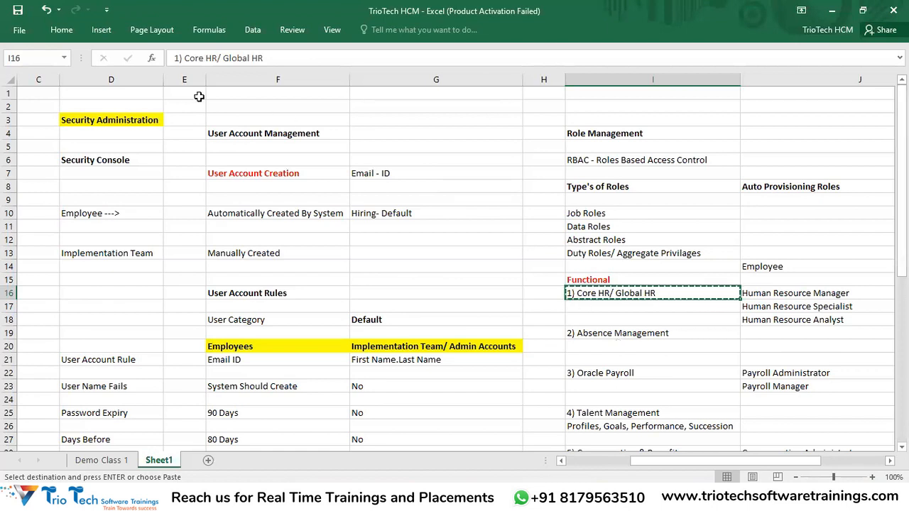
Review the User Account Management notes: Implementation Team, Manually Created and User Account Rules
left_click(238, 133)
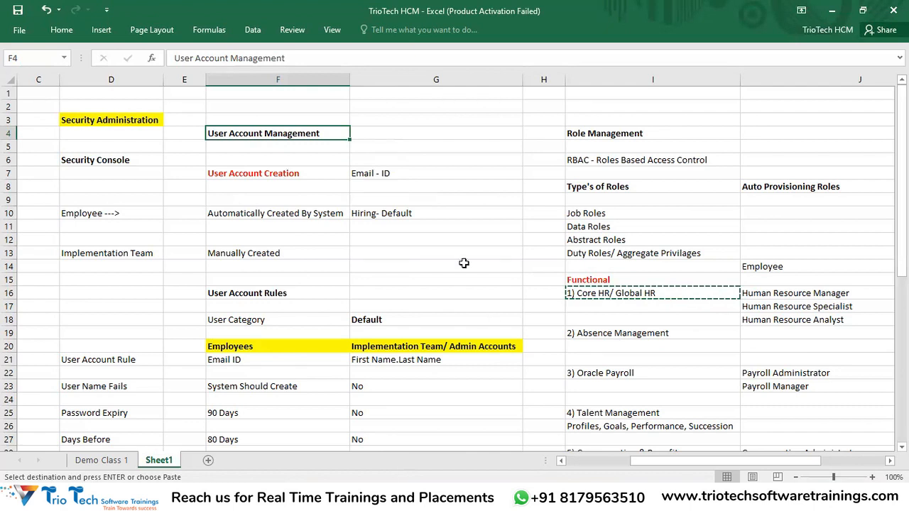
left_click(110, 251)
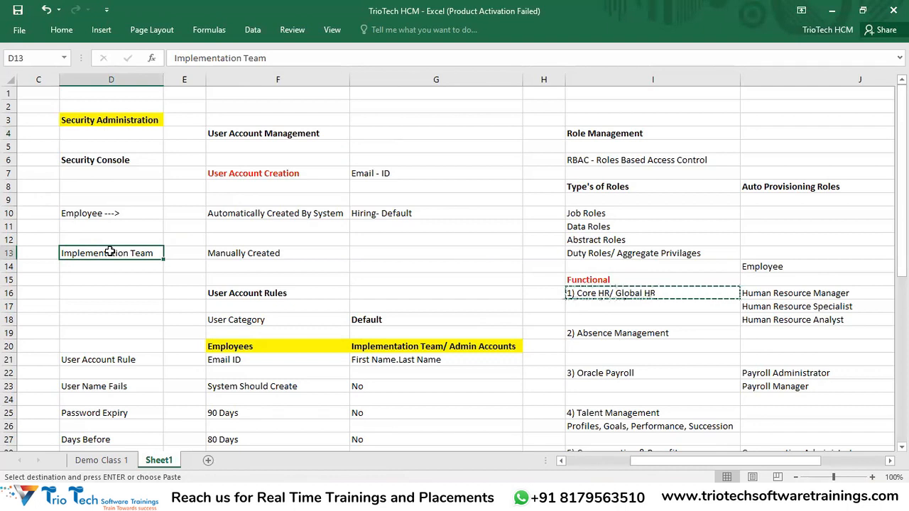
left_click(289, 251)
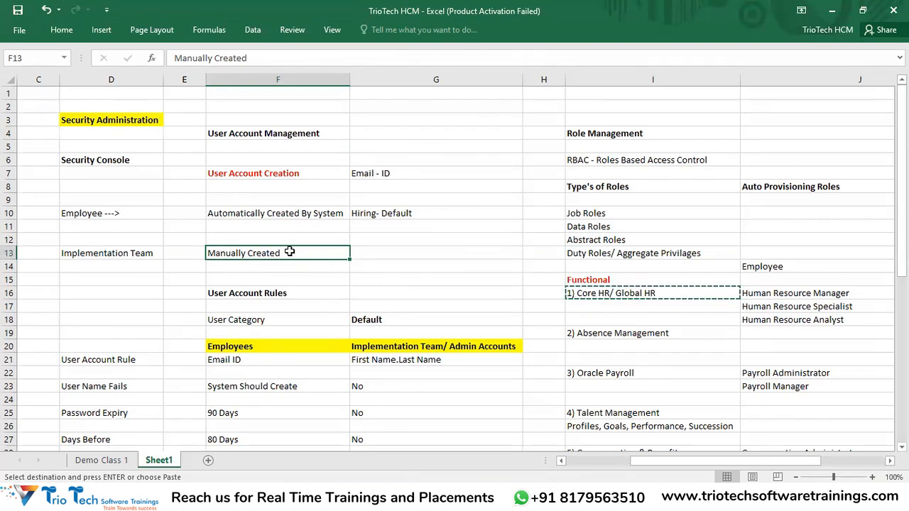
left_click(281, 294)
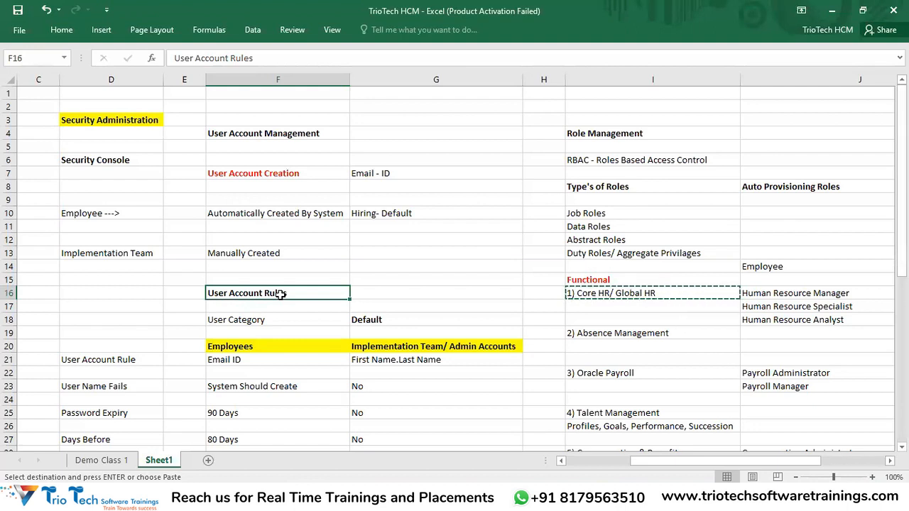
left_click(276, 136)
Review the Functional heading in I15 and its 'Core HR/ Global HR' entry
scroll(480, 260, "down", 1)
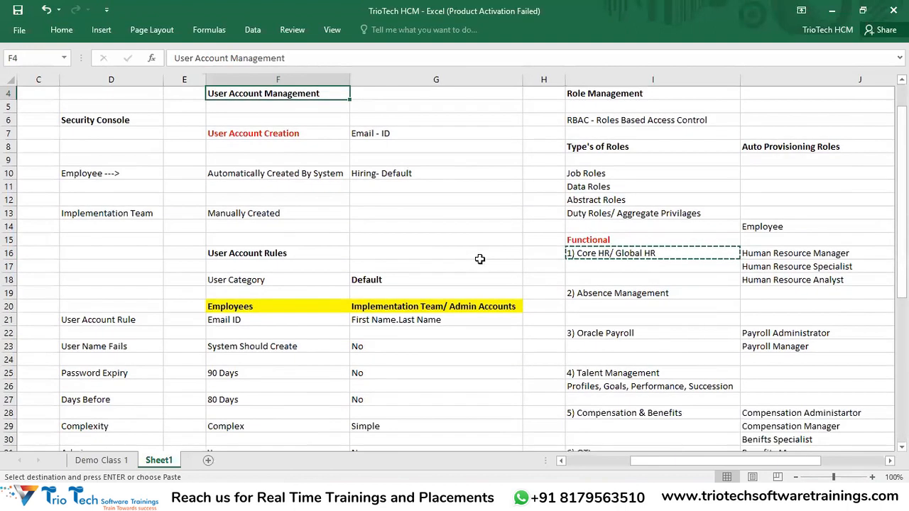
left_click(481, 355)
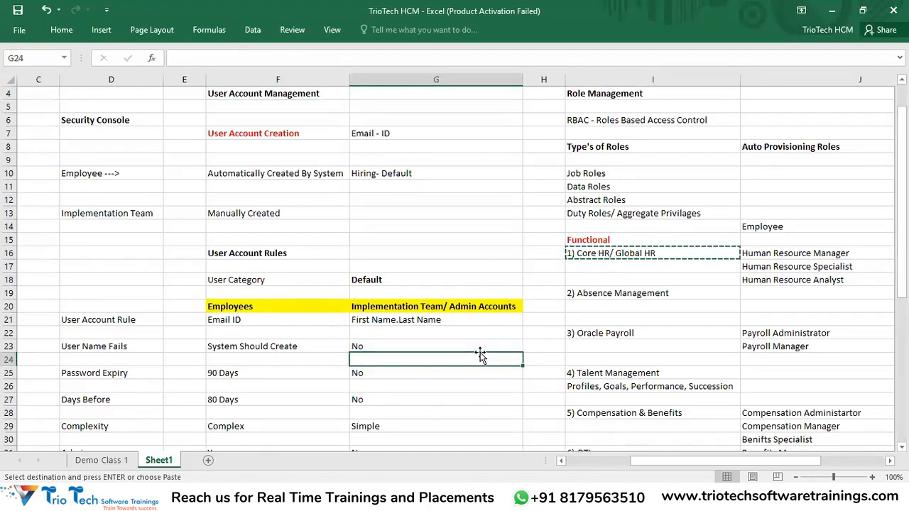
left_click(605, 240)
left_click(623, 254)
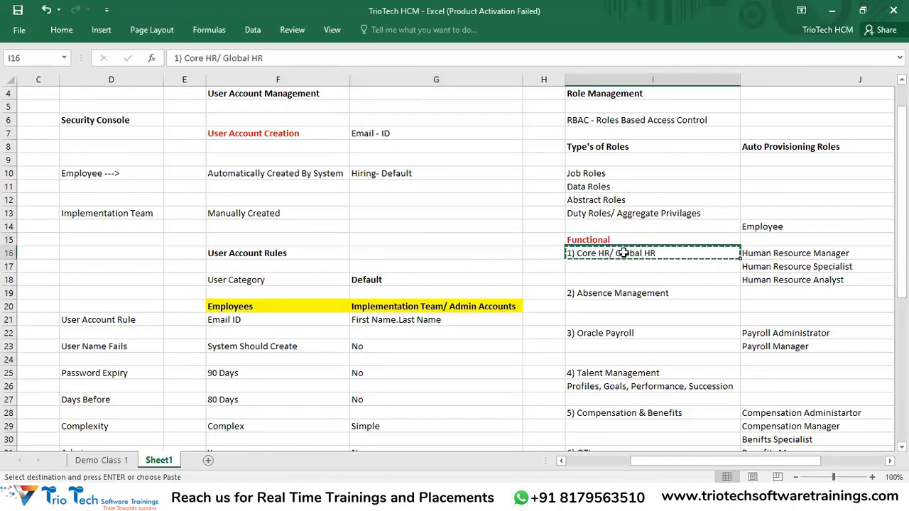
scroll(714, 263, "down", 2)
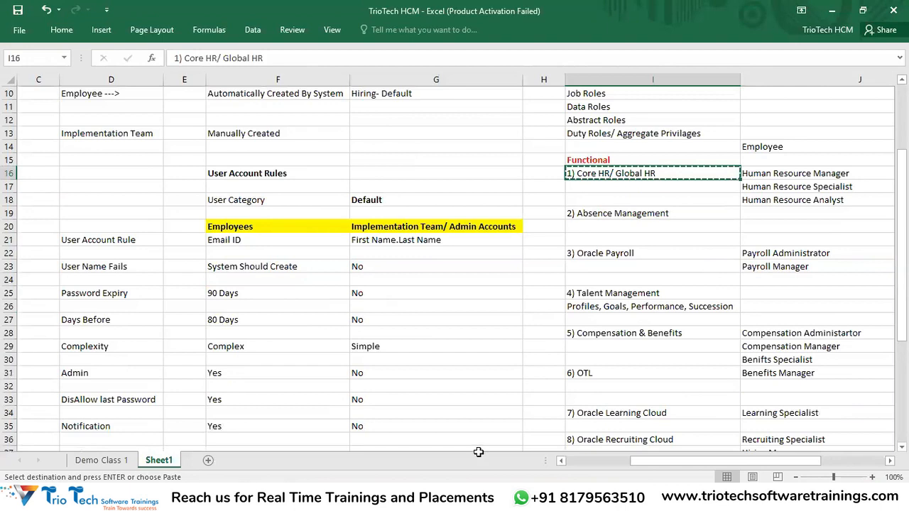
scroll(649, 304, "up", 3)
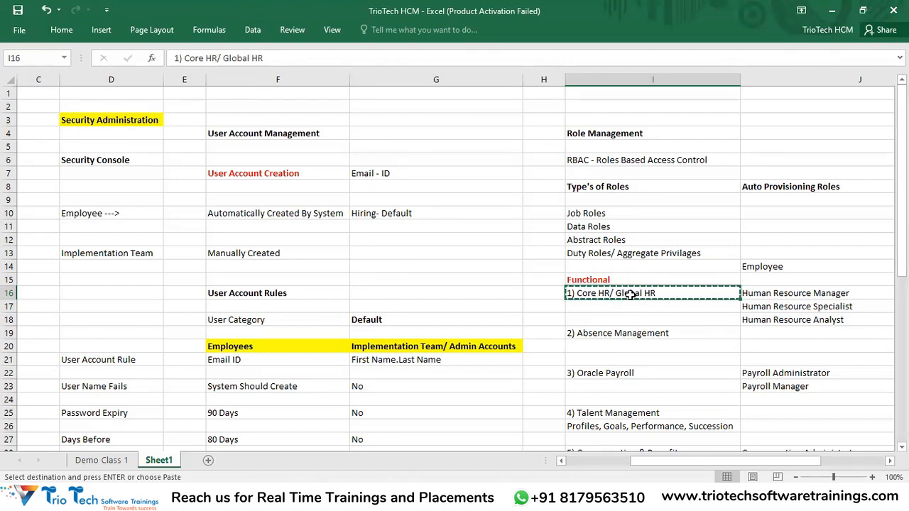
Select the whole security notes area from D3 to column J, then bring Chrome forward
left_click_drag(122, 122, 426, 162)
left_click_drag(367, 243, 441, 430)
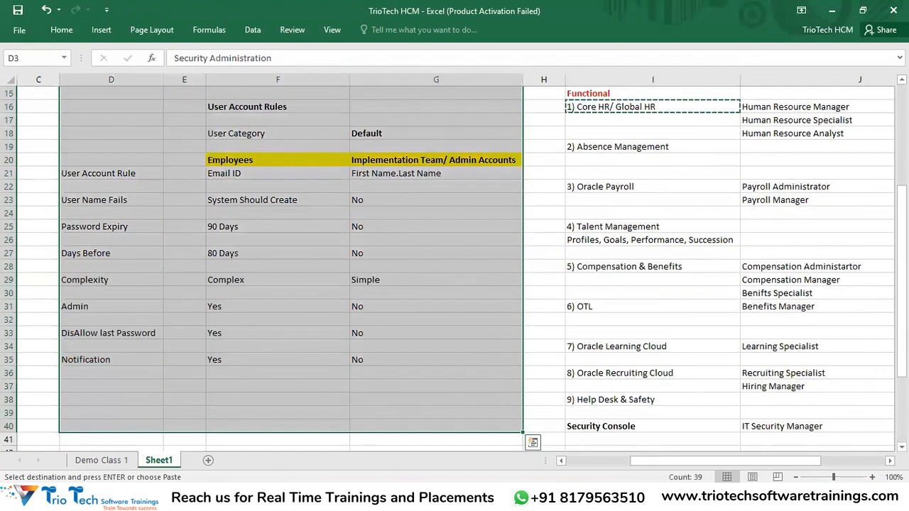
left_click(475, 312)
scroll(360, 199, "up", 3)
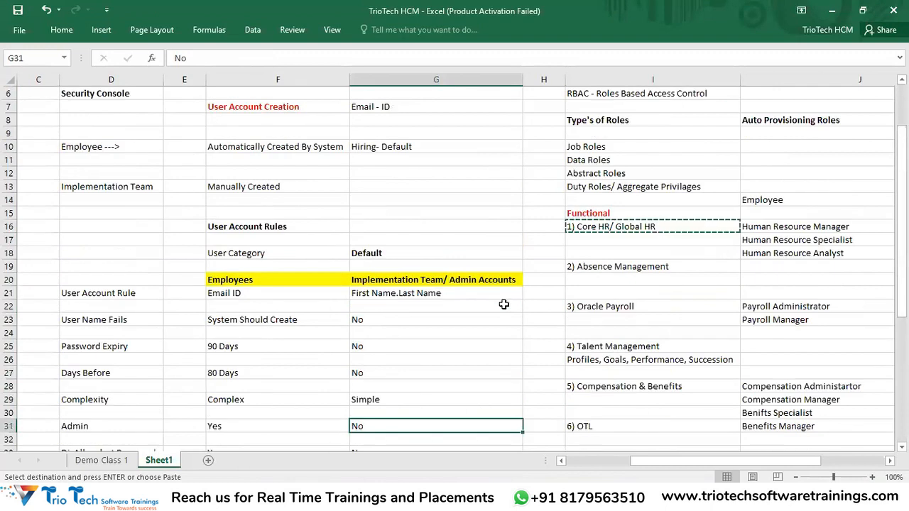
scroll(157, 150, "up", 2)
left_click_drag(131, 119, 738, 444)
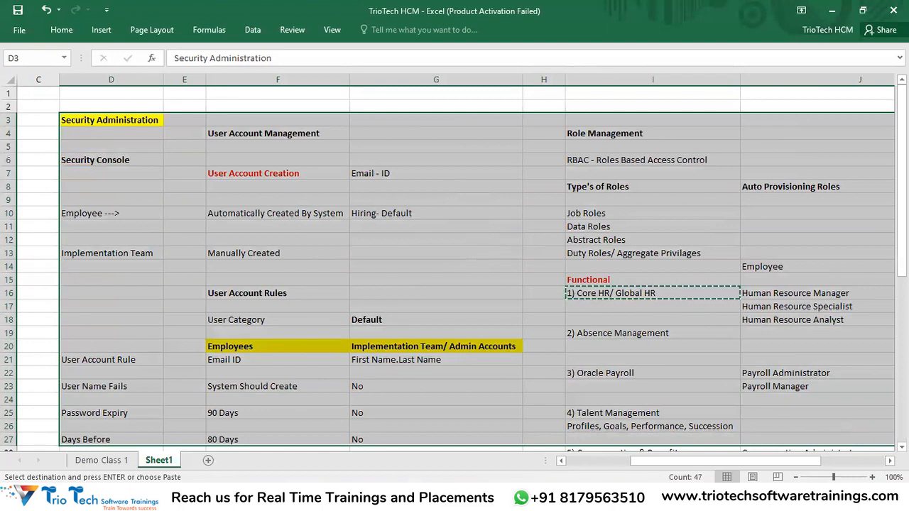
left_click(159, 499)
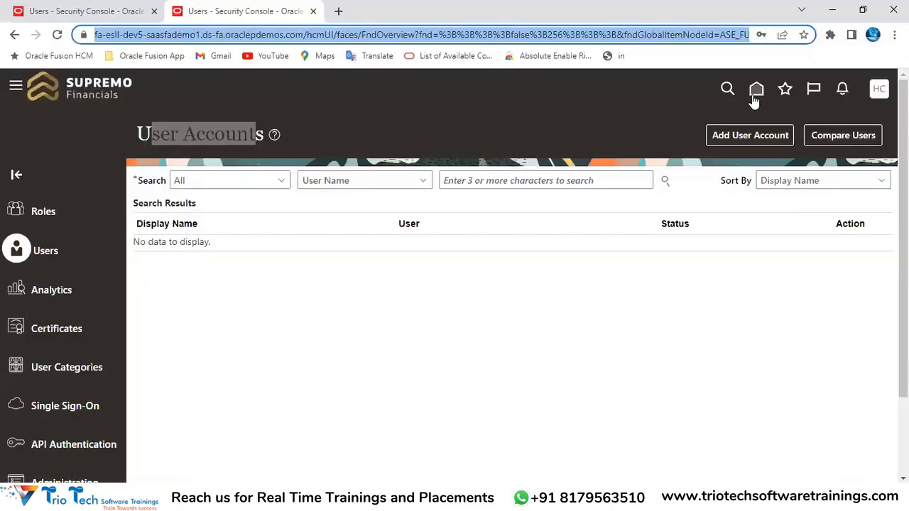
Show the Fusion home page's My Client Groups apps, like Hire an Employee and Hiring, then bring Excel back
left_click(755, 98)
left_click(199, 32)
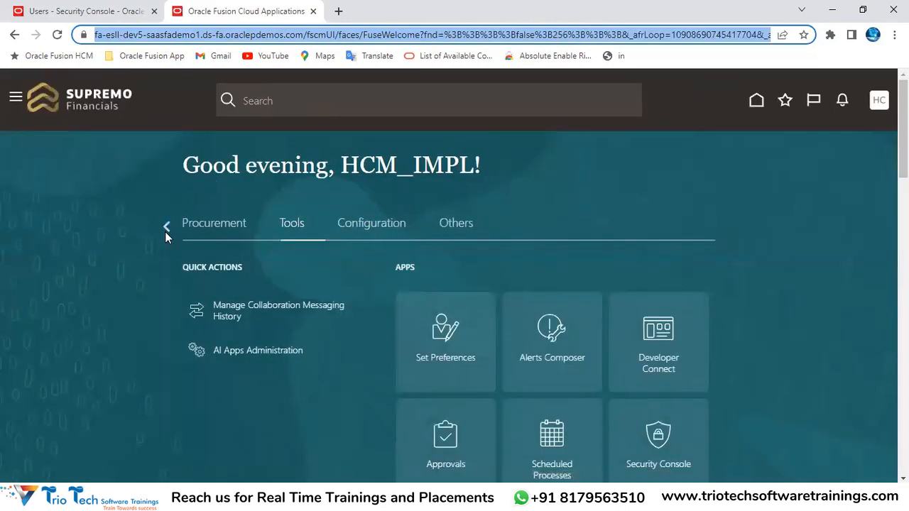
left_click(165, 226)
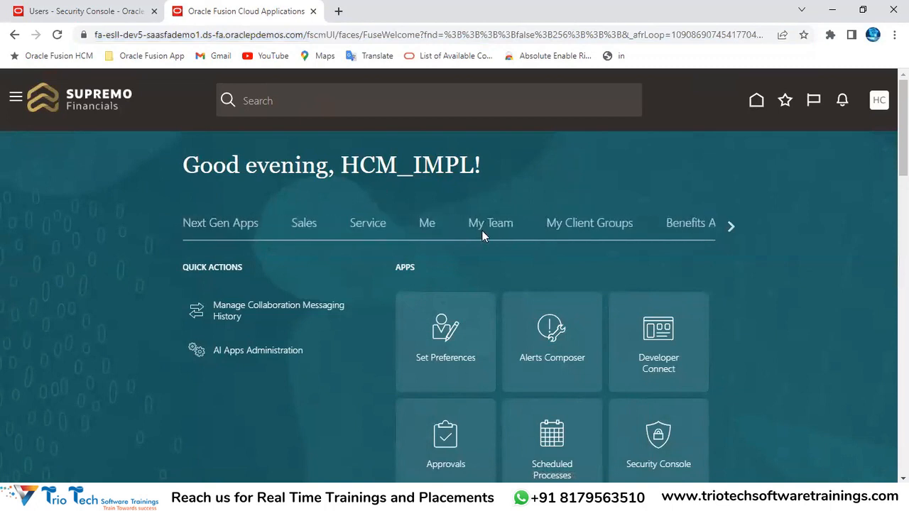
left_click(590, 225)
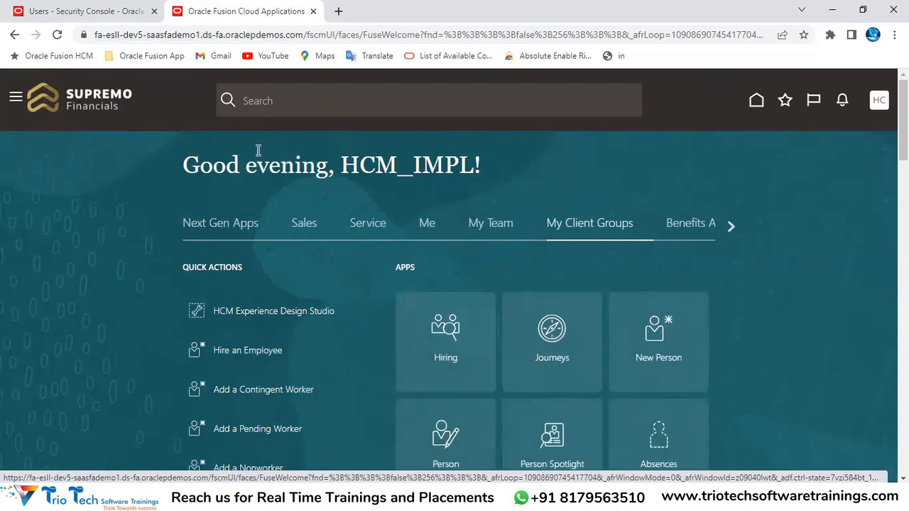
left_click(146, 36)
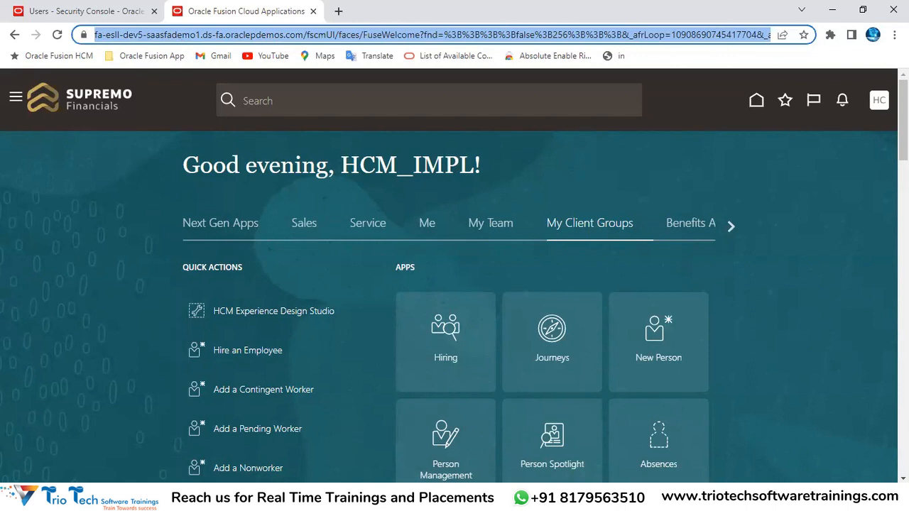
left_click(310, 497)
left_click(349, 468)
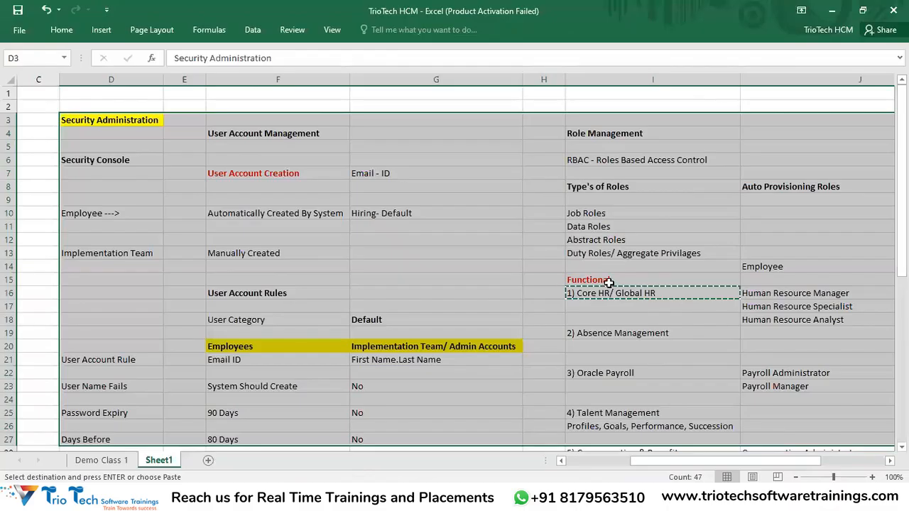
left_click(612, 295)
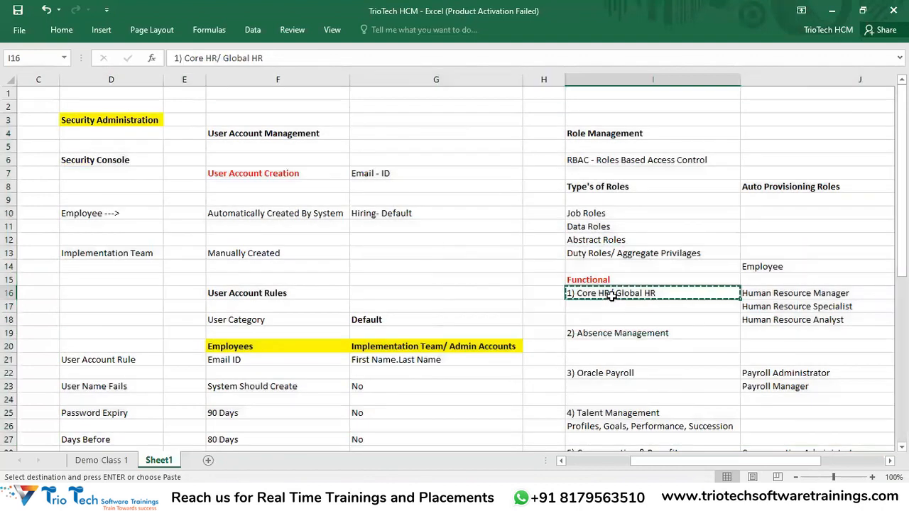
scroll(608, 355, "down", 2)
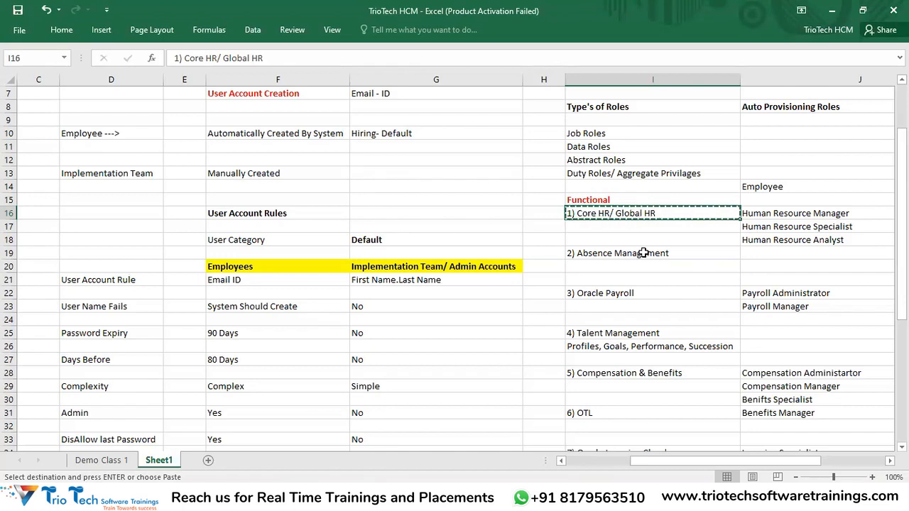
scroll(606, 228, "up", 1)
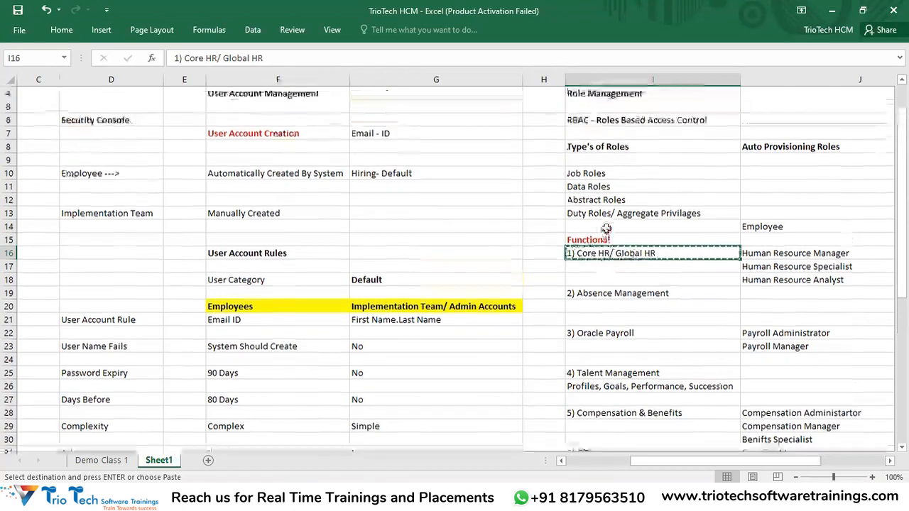
scroll(610, 234, "up", 1)
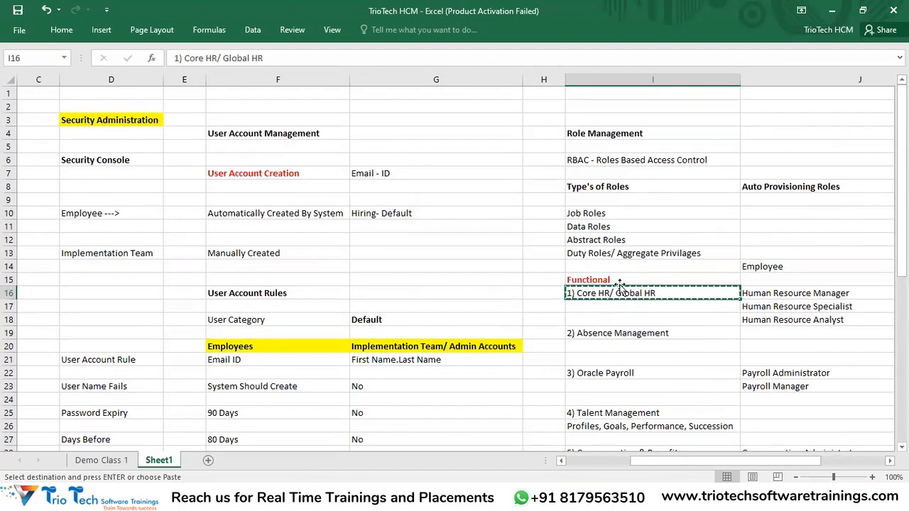
left_click_drag(612, 279, 610, 316)
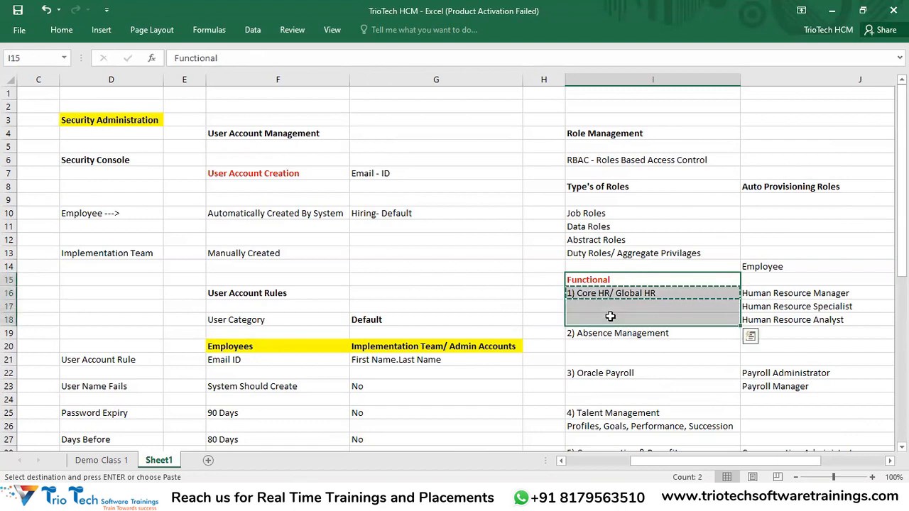